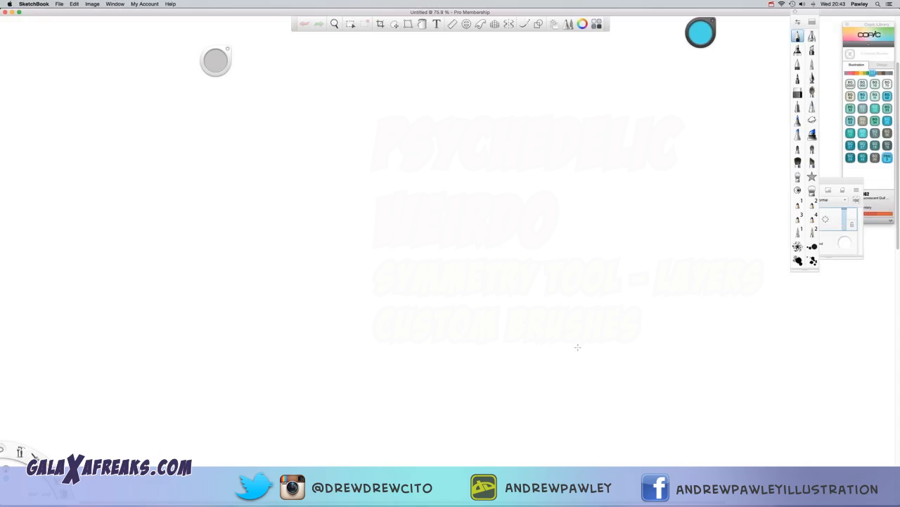
# - Turn on symmetry with a vertical mirror line through the centre of the canvas
pyautogui.press('space')
pyautogui.moveTo(484, 213); pyautogui.dragTo(431, 247)
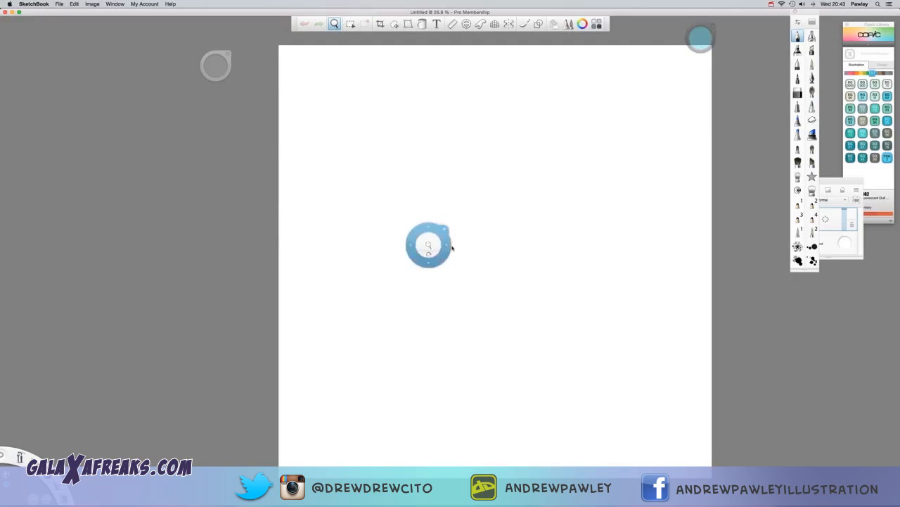
pyautogui.click(509, 24)
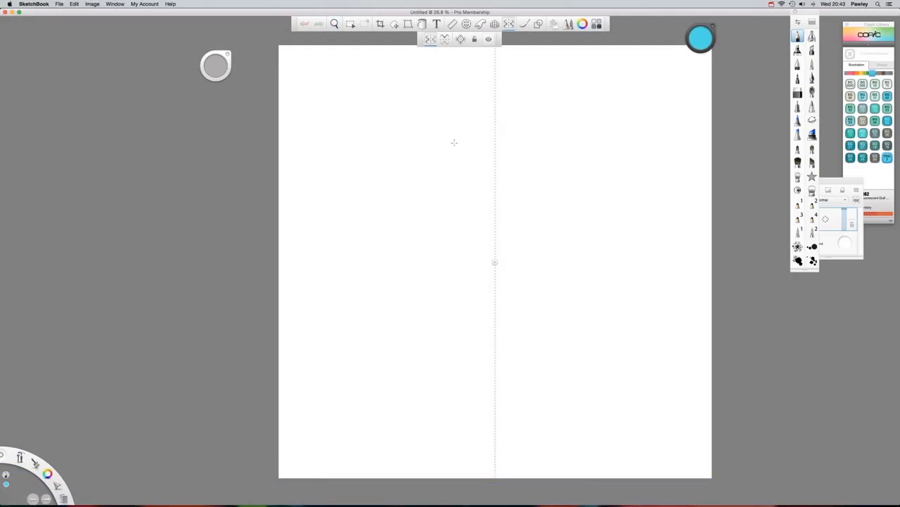
# - Try freehand S-shaped curves mirrored across the vertical symmetry line and undo them all
pyautogui.moveTo(457, 137)
pyautogui.mouseDown()
pyautogui.moveTo(386, 127)
pyautogui.moveTo(435, 179)
pyautogui.moveTo(401, 278)
pyautogui.moveTo(402, 237)
pyautogui.mouseUp()
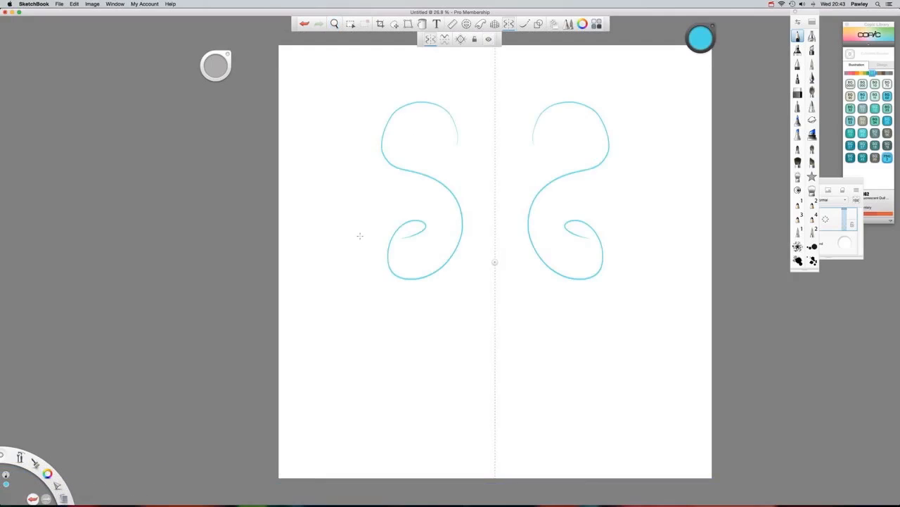
pyautogui.press('super+z')
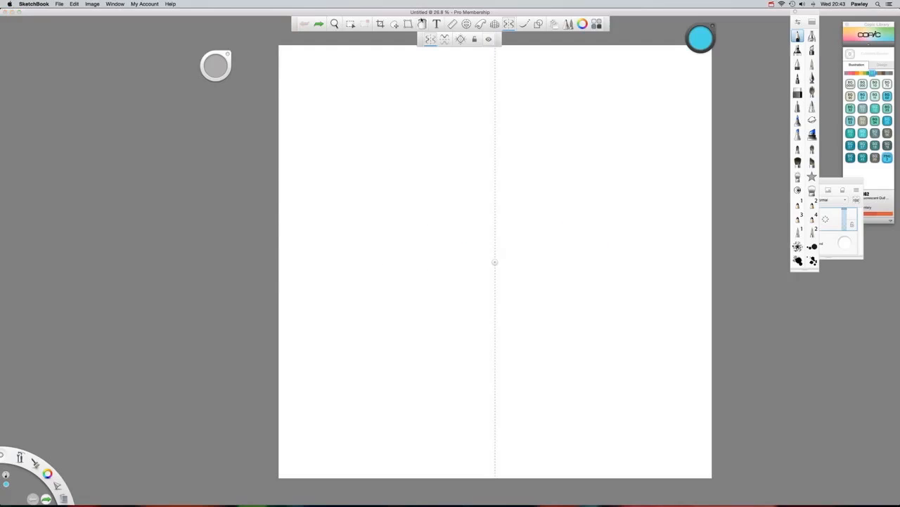
pyautogui.moveTo(417, 173)
pyautogui.mouseDown()
pyautogui.moveTo(373, 90)
pyautogui.moveTo(387, 342)
pyautogui.moveTo(423, 296)
pyautogui.mouseUp()
pyautogui.moveTo(466, 162)
pyautogui.mouseDown()
pyautogui.moveTo(312, 110)
pyautogui.moveTo(400, 396)
pyautogui.moveTo(438, 280)
pyautogui.mouseUp()
pyautogui.press('super+z')
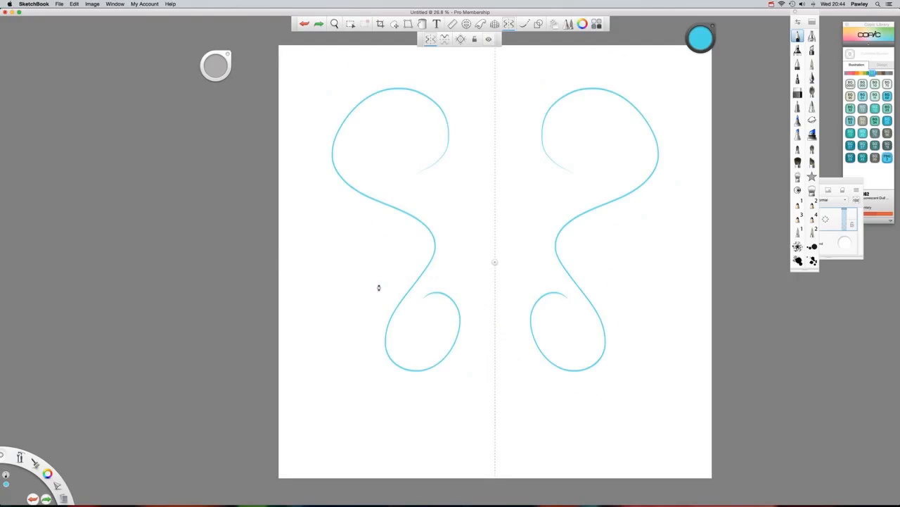
pyautogui.press('super+z')
# - Try two wavy lines mirrored across a horizontal symmetry line and undo both
pyautogui.click(444, 39)
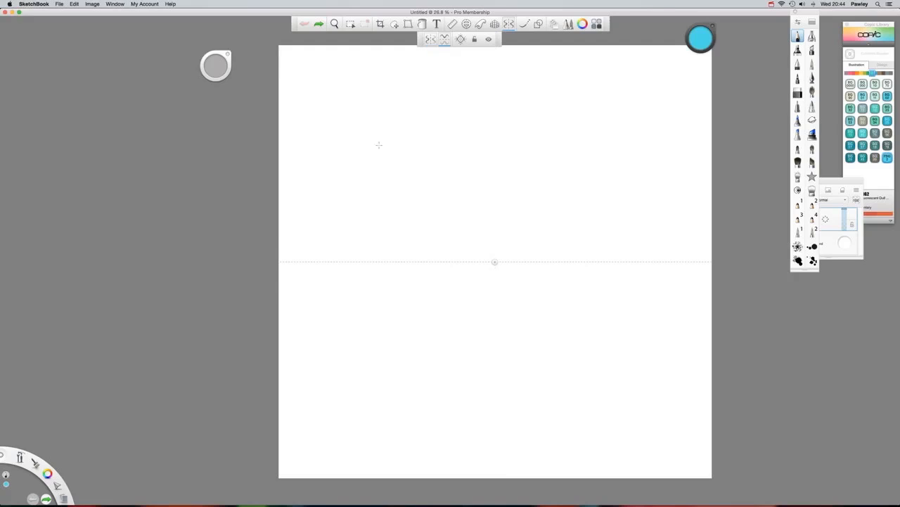
pyautogui.moveTo(367, 159)
pyautogui.mouseDown()
pyautogui.moveTo(499, 184)
pyautogui.moveTo(649, 178)
pyautogui.mouseUp()
pyautogui.moveTo(399, 177)
pyautogui.mouseDown()
pyautogui.moveTo(515, 216)
pyautogui.moveTo(633, 199)
pyautogui.mouseUp()
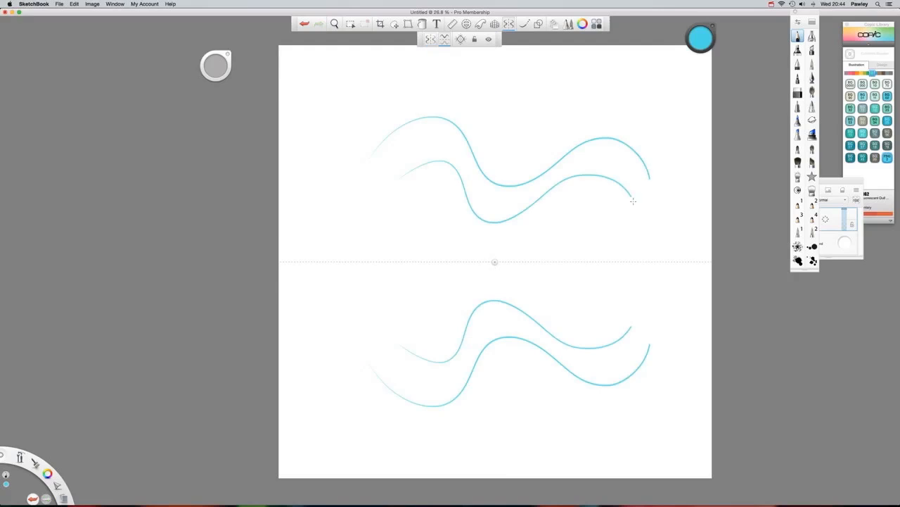
pyautogui.press('super+z')
pyautogui.press('super+z')
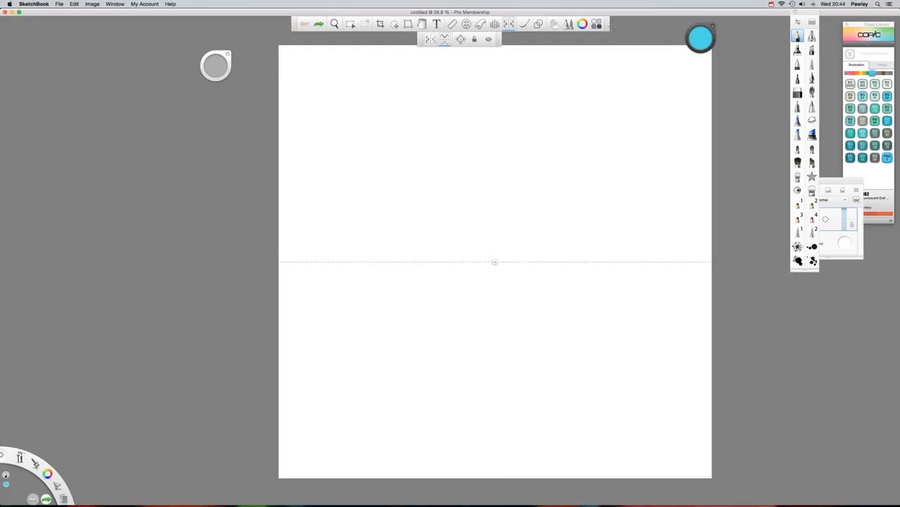
# - Sketch looping circles mirrored across both symmetry axes, and strokes crossing the centre line near the canvas top with only vertical-line symmetry on
pyautogui.click(431, 39)
pyautogui.moveTo(421, 105)
pyautogui.mouseDown()
pyautogui.moveTo(386, 146)
pyautogui.moveTo(410, 183)
pyautogui.moveTo(456, 157)
pyautogui.moveTo(414, 99)
pyautogui.moveTo(373, 154)
pyautogui.moveTo(434, 189)
pyautogui.moveTo(458, 79)
pyautogui.moveTo(382, 115)
pyautogui.moveTo(375, 134)
pyautogui.moveTo(394, 195)
pyautogui.moveTo(445, 163)
pyautogui.mouseUp()
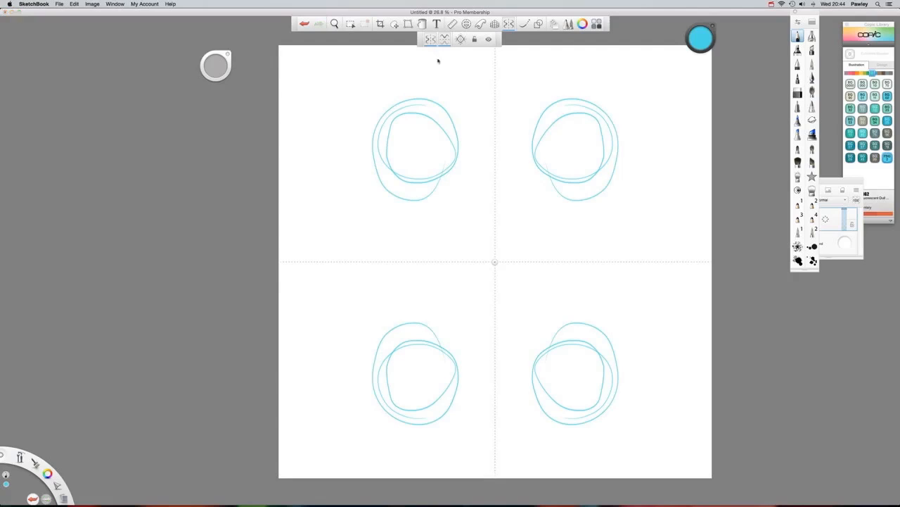
pyautogui.click(445, 40)
pyautogui.moveTo(464, 93); pyautogui.dragTo(536, 69)
pyautogui.moveTo(475, 125)
pyautogui.mouseDown()
pyautogui.moveTo(496, 116)
pyautogui.moveTo(450, 95)
pyautogui.moveTo(446, 79)
pyautogui.mouseUp()
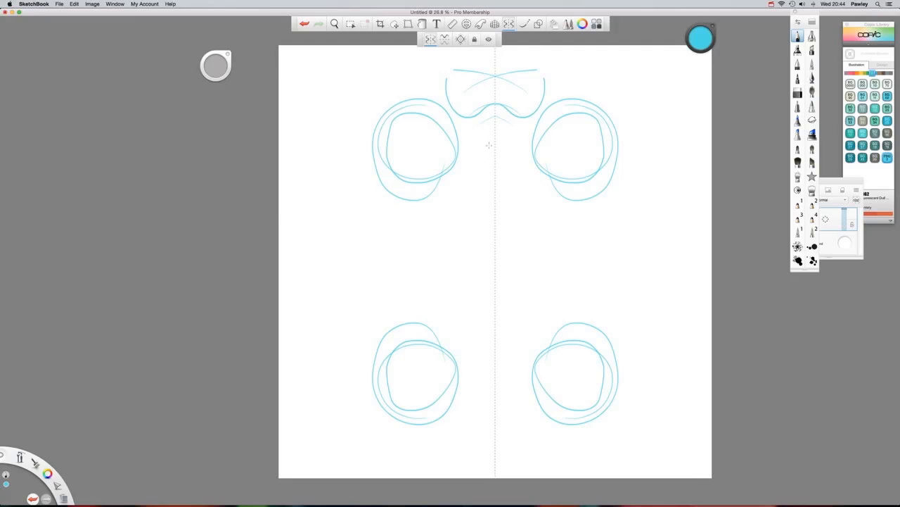
# - Shift the vertical symmetry line near the canvas's left edge and back to its middle, sketching small mirrored ovals at each position
pyautogui.moveTo(496, 258)
pyautogui.mouseDown()
pyautogui.moveTo(475, 245)
pyautogui.moveTo(354, 233)
pyautogui.mouseUp()
pyautogui.moveTo(310, 178); pyautogui.dragTo(314, 175)
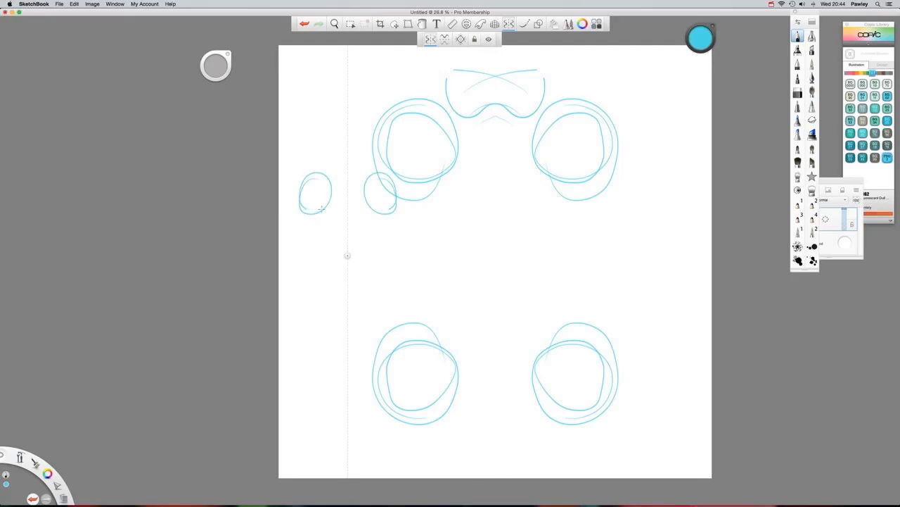
pyautogui.moveTo(316, 301); pyautogui.dragTo(316, 294)
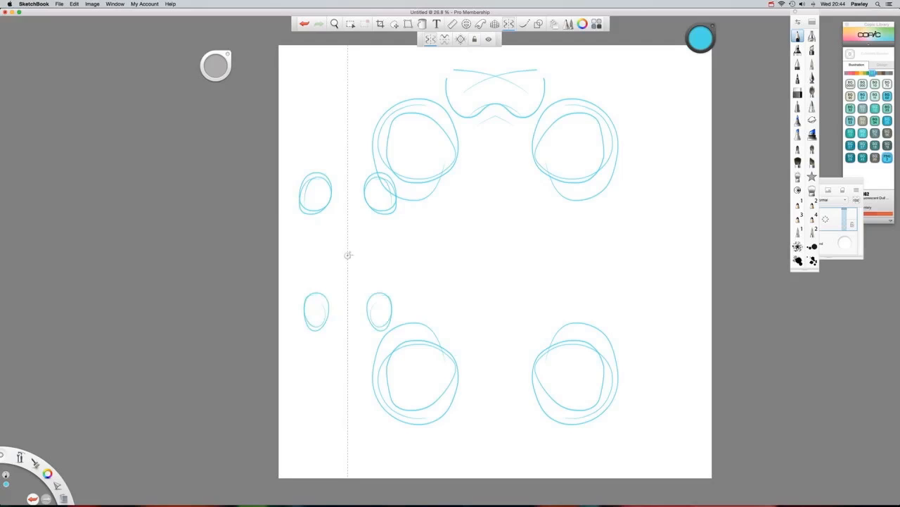
pyautogui.moveTo(348, 255); pyautogui.dragTo(501, 243)
pyautogui.moveTo(471, 189); pyautogui.dragTo(470, 191)
pyautogui.moveTo(472, 272); pyautogui.dragTo(463, 288)
# - Shift the symmetry line near the canvas's right edge, sketch small mirrored ovals around it, and return the line to the middle
pyautogui.moveTo(501, 243)
pyautogui.mouseDown()
pyautogui.moveTo(641, 226)
pyautogui.moveTo(660, 213)
pyautogui.mouseUp()
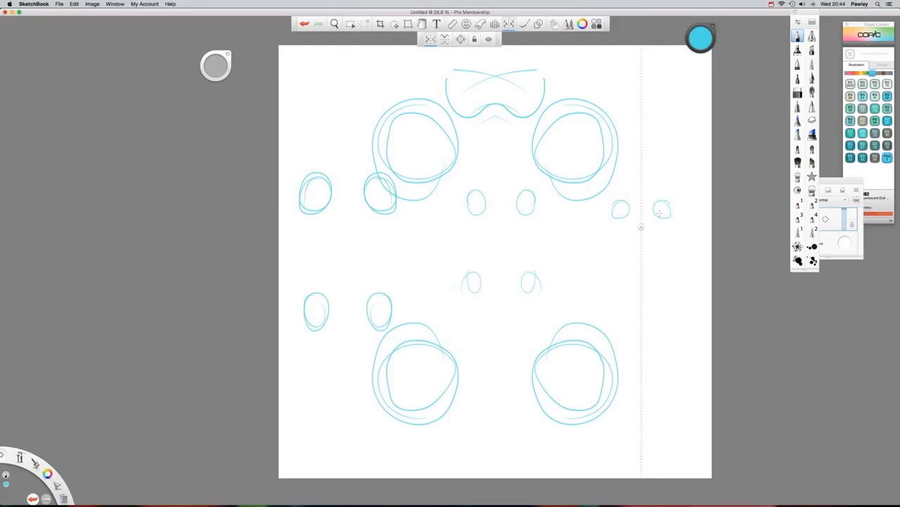
pyautogui.moveTo(614, 267)
pyautogui.mouseDown()
pyautogui.moveTo(612, 250)
pyautogui.moveTo(619, 261)
pyautogui.mouseUp()
pyautogui.moveTo(641, 227); pyautogui.dragTo(495, 232)
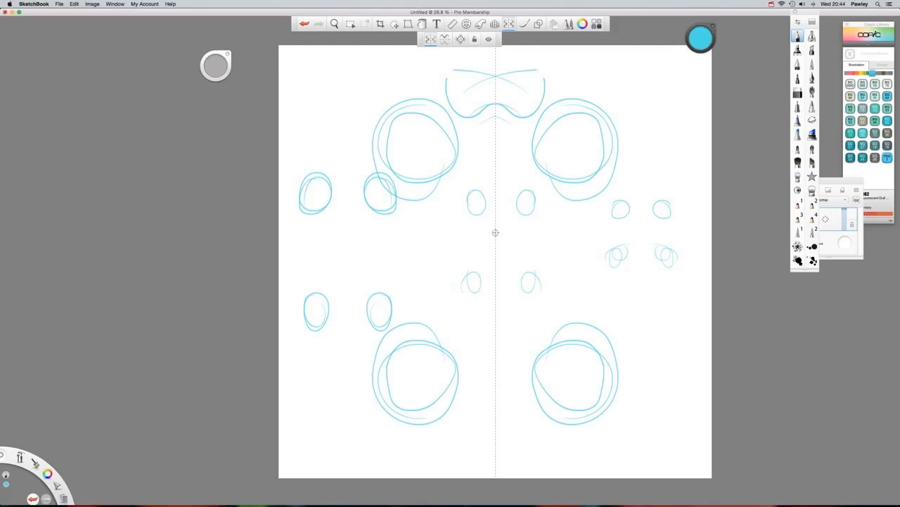
# - Reset the symmetry line to the exact canvas centre and clear all test strokes from the layer
pyautogui.moveTo(496, 232); pyautogui.dragTo(432, 234)
pyautogui.doubleClick(433, 234)
pyautogui.press('Delete')
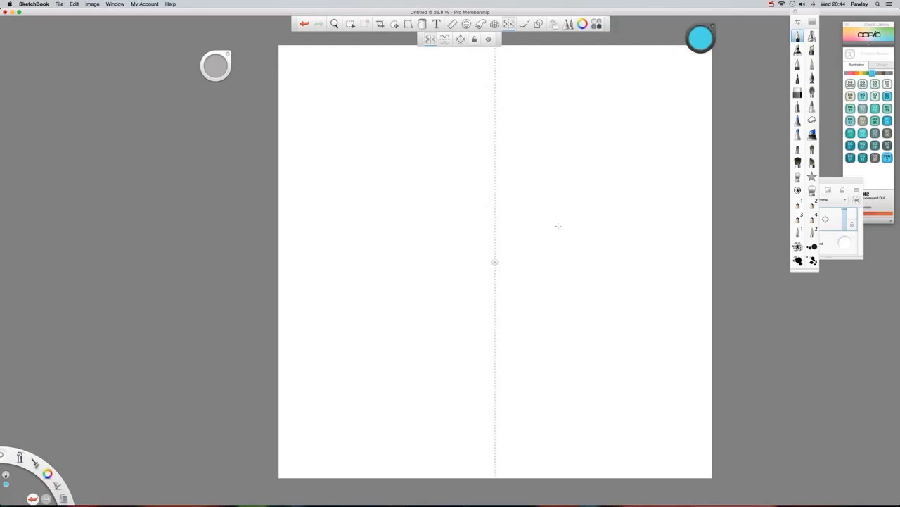
# - Lock the symmetry centre and reposition the layer editor so all of its controls are accessible
pyautogui.click(477, 40)
pyautogui.moveTo(843, 185)
pyautogui.mouseDown()
pyautogui.moveTo(717, 115)
pyautogui.moveTo(762, 51)
pyautogui.mouseUp()
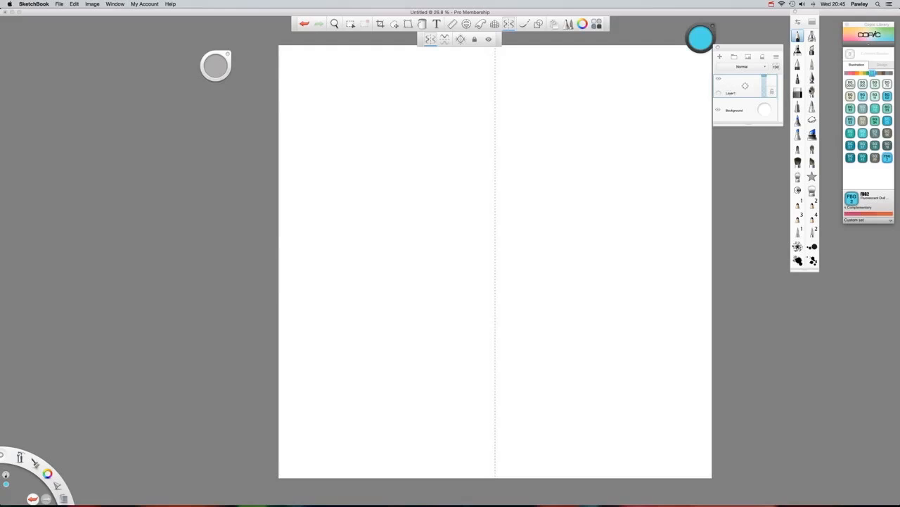
# - Paint mirrored light-blue strokes on Layer1 with a bristle paintbrush and add a new layer above it
pyautogui.click(812, 92)
pyautogui.moveTo(470, 176)
pyautogui.mouseDown()
pyautogui.moveTo(478, 263)
pyautogui.moveTo(535, 274)
pyautogui.moveTo(612, 221)
pyautogui.mouseUp()
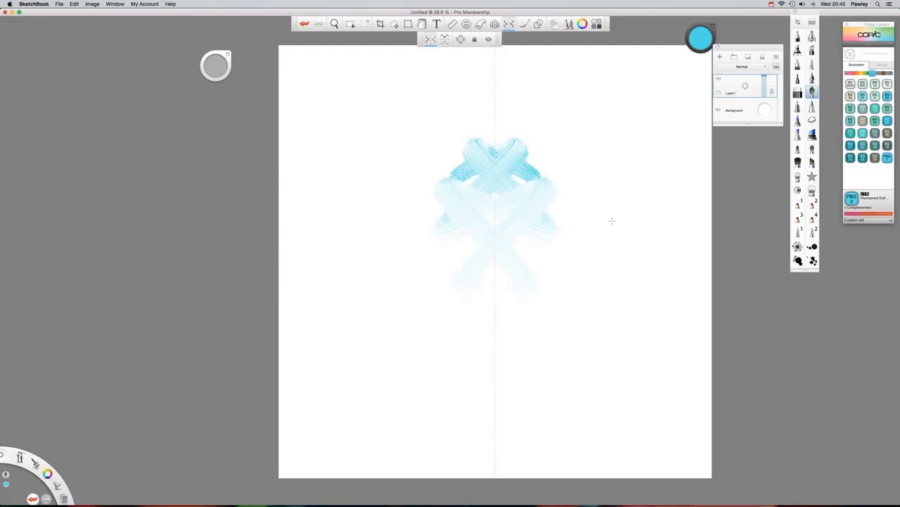
pyautogui.click(737, 88)
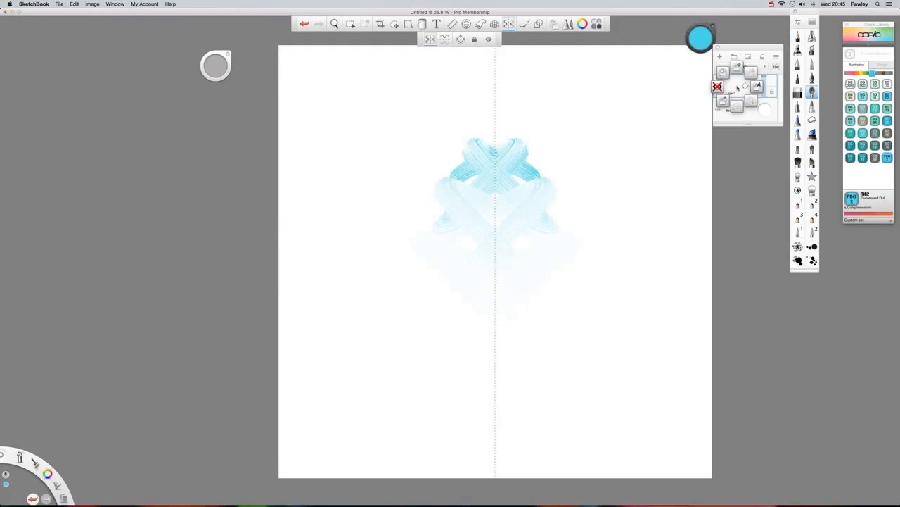
pyautogui.click(737, 68)
# - Paint mirrored strokes over the blue ones on Layer2 in Copic YR04 Chrome Orange
pyautogui.click(859, 73)
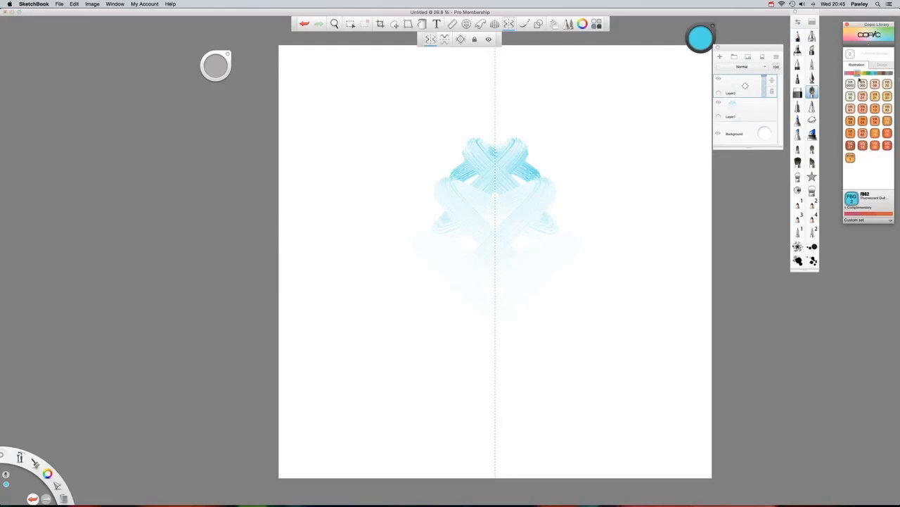
pyautogui.click(863, 121)
pyautogui.moveTo(463, 138)
pyautogui.mouseDown()
pyautogui.moveTo(507, 182)
pyautogui.moveTo(576, 224)
pyautogui.moveTo(522, 242)
pyautogui.moveTo(497, 175)
pyautogui.mouseUp()
pyautogui.moveTo(564, 125); pyautogui.dragTo(564, 190)
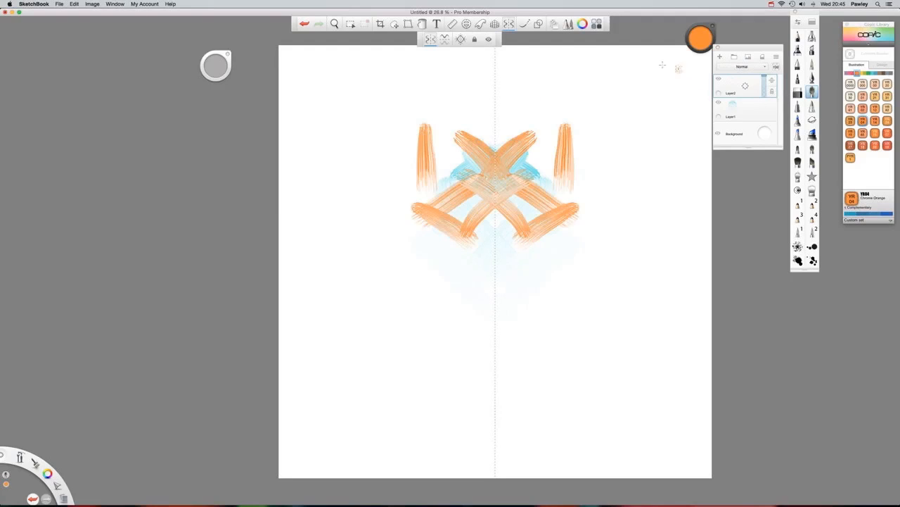
# - Move the orange strokes away from the centre and place the blue Layer1 above Layer2
pyautogui.click(395, 23)
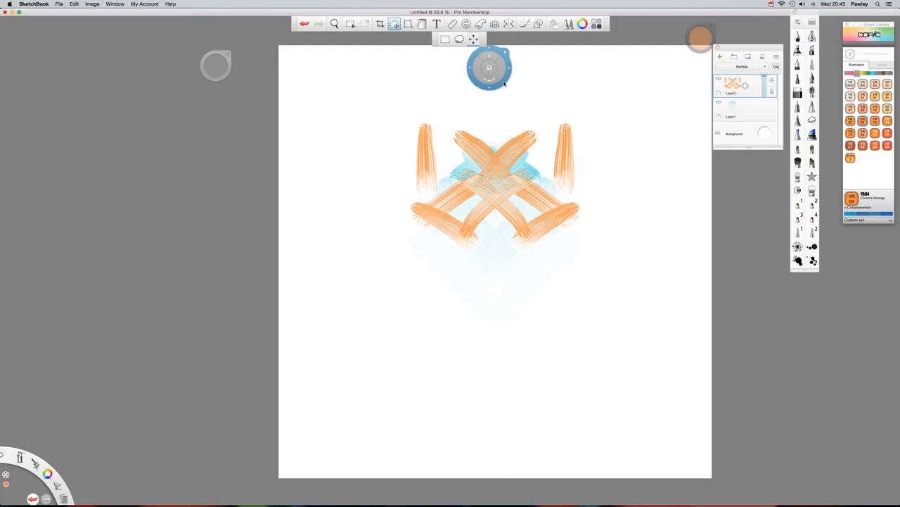
pyautogui.moveTo(506, 84)
pyautogui.mouseDown()
pyautogui.moveTo(509, 125)
pyautogui.moveTo(582, 101)
pyautogui.mouseUp()
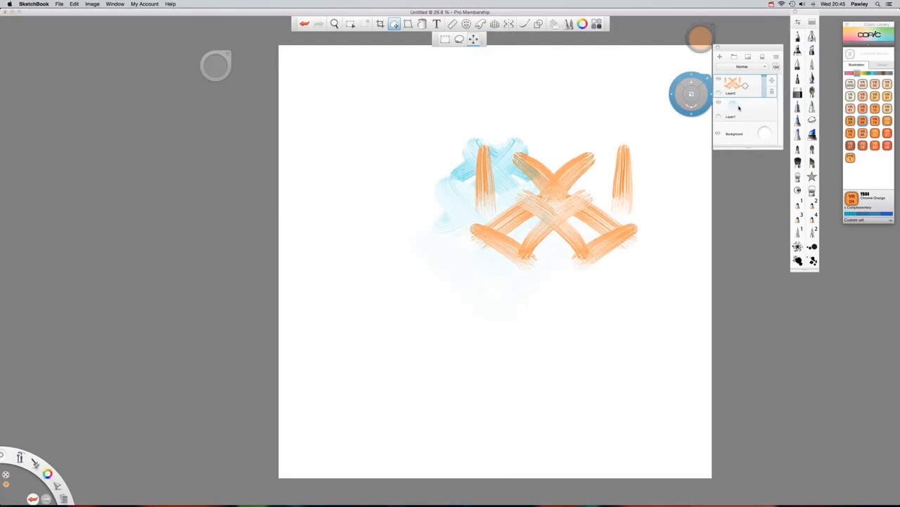
pyautogui.moveTo(769, 107); pyautogui.dragTo(769, 83)
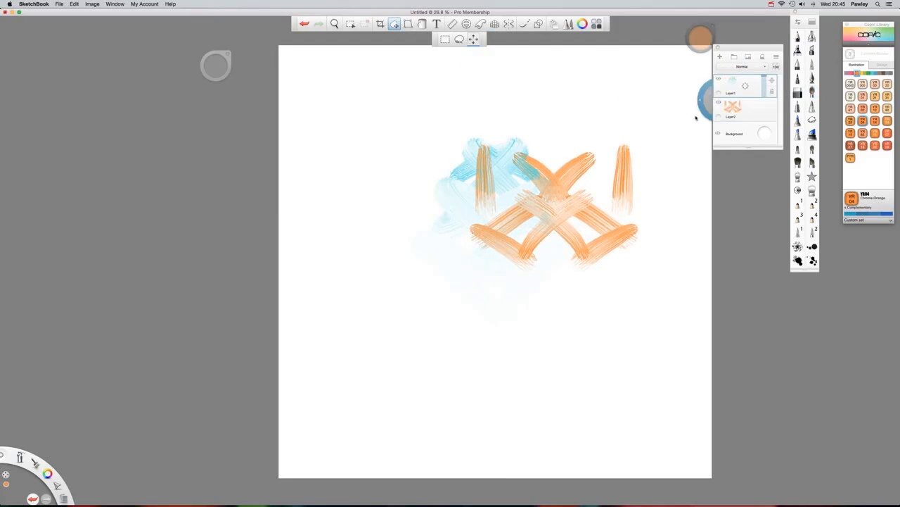
pyautogui.moveTo(556, 167)
pyautogui.mouseDown()
pyautogui.moveTo(614, 198)
pyautogui.moveTo(553, 144)
pyautogui.moveTo(527, 148)
pyautogui.mouseUp()
# - Clear the test strokes from both Layer1 and Layer2
pyautogui.press('Delete')
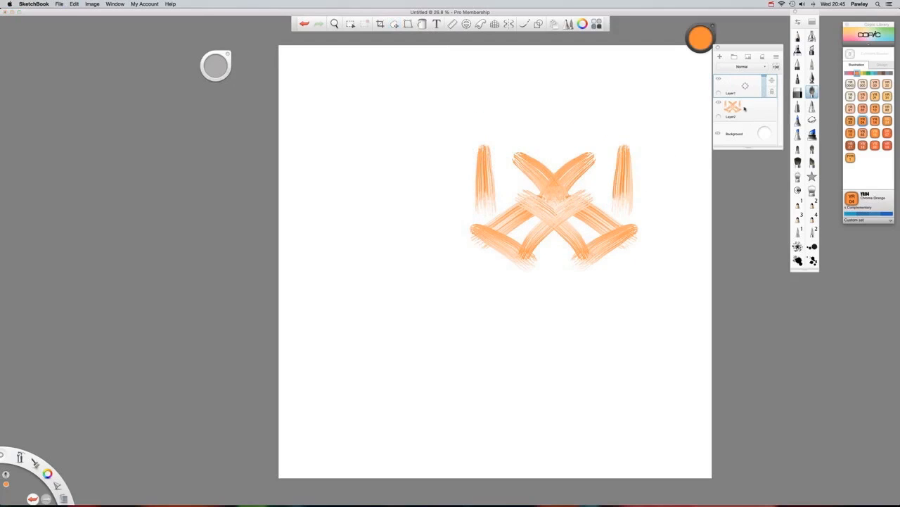
pyautogui.click(744, 109)
pyautogui.press('Delete')
# - With symmetry on, sketch a round head and small torso on the centre line of Layer2 with the pencil in B16 Cyanine Blue
pyautogui.click(508, 24)
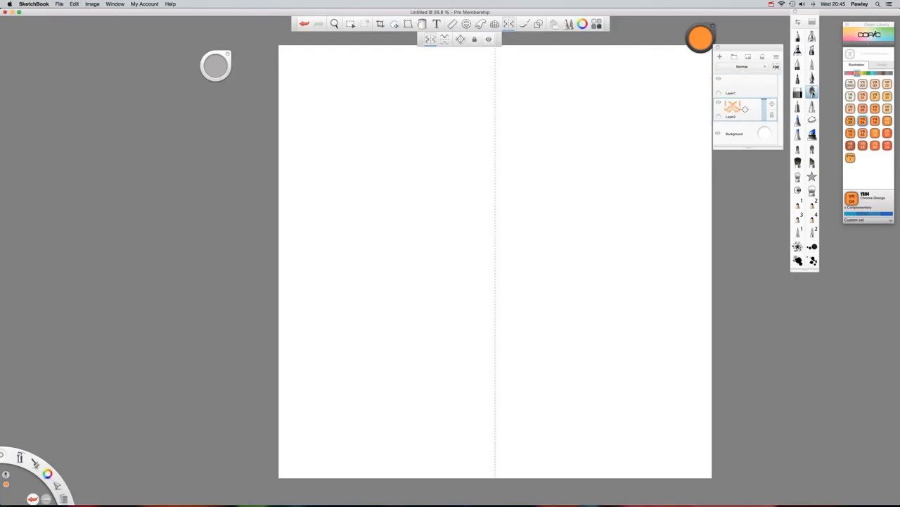
pyautogui.click(798, 35)
pyautogui.click(875, 73)
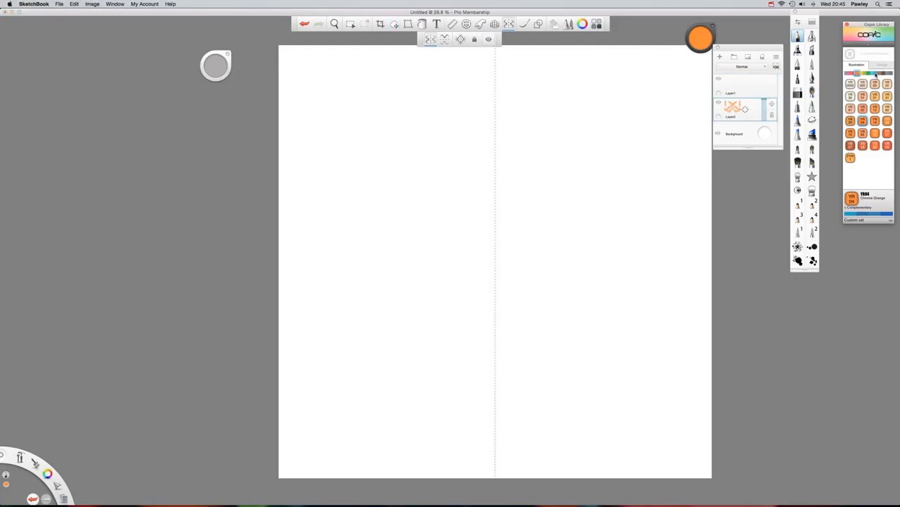
pyautogui.click(866, 150)
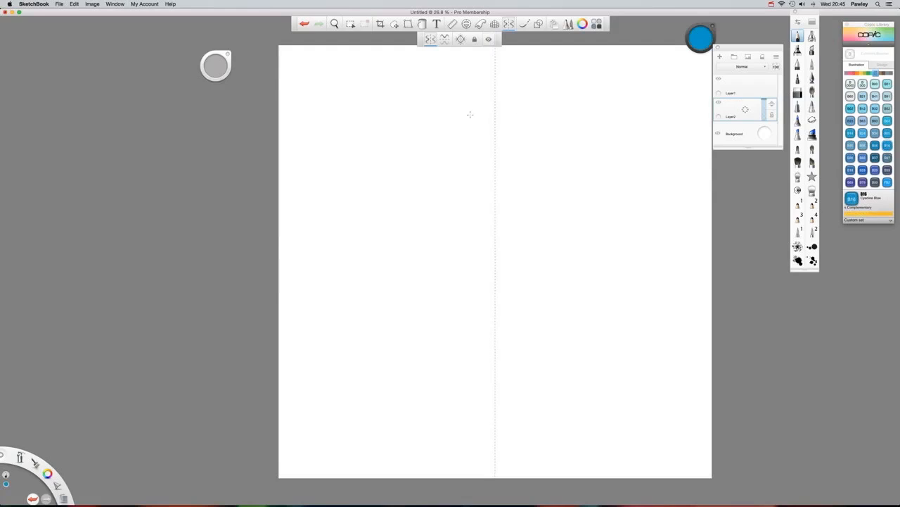
pyautogui.moveTo(470, 114)
pyautogui.mouseDown()
pyautogui.moveTo(430, 138)
pyautogui.moveTo(437, 99)
pyautogui.moveTo(476, 204)
pyautogui.moveTo(474, 243)
pyautogui.moveTo(521, 287)
pyautogui.moveTo(491, 297)
pyautogui.moveTo(468, 240)
pyautogui.mouseUp()
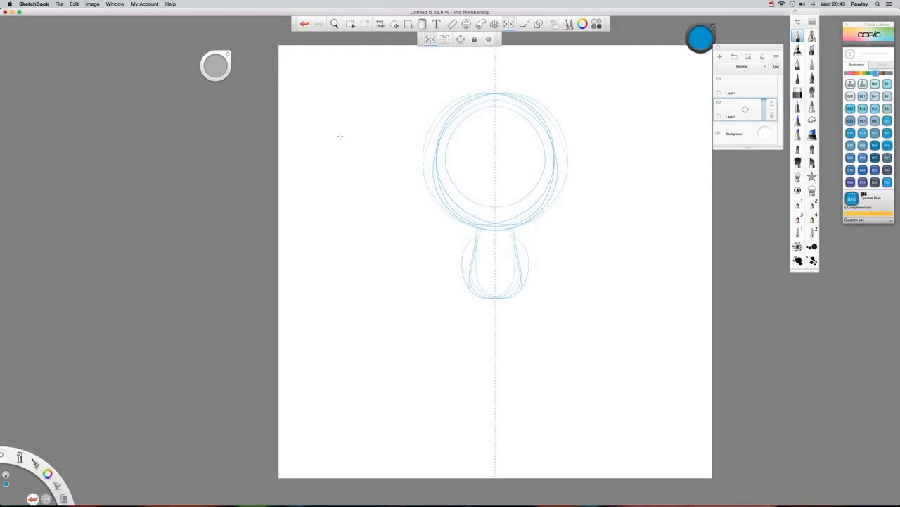
# - Sketch three mirrored pairs of circles around the figure and connect them to the torso with long curving limbs
pyautogui.moveTo(340, 135)
pyautogui.mouseDown()
pyautogui.moveTo(358, 77)
pyautogui.moveTo(376, 76)
pyautogui.moveTo(322, 126)
pyautogui.mouseUp()
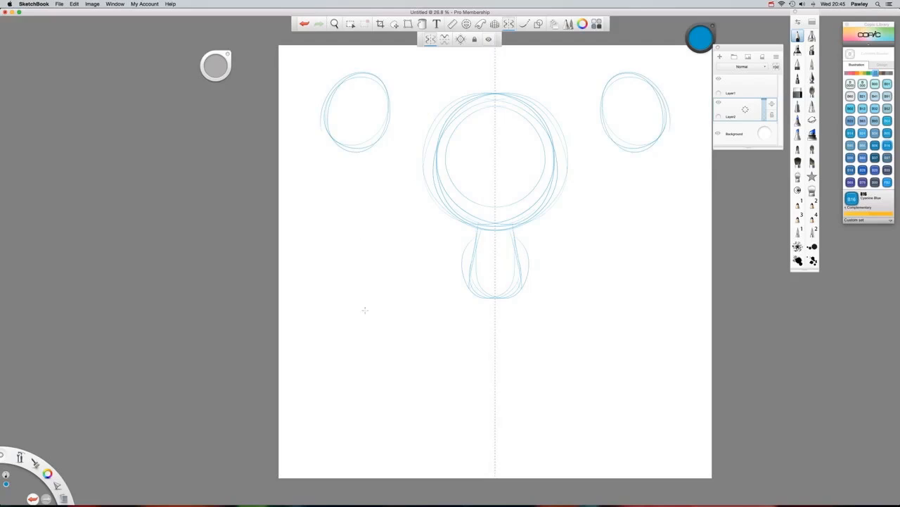
pyautogui.moveTo(327, 272)
pyautogui.mouseDown()
pyautogui.moveTo(368, 312)
pyautogui.moveTo(308, 316)
pyautogui.mouseUp()
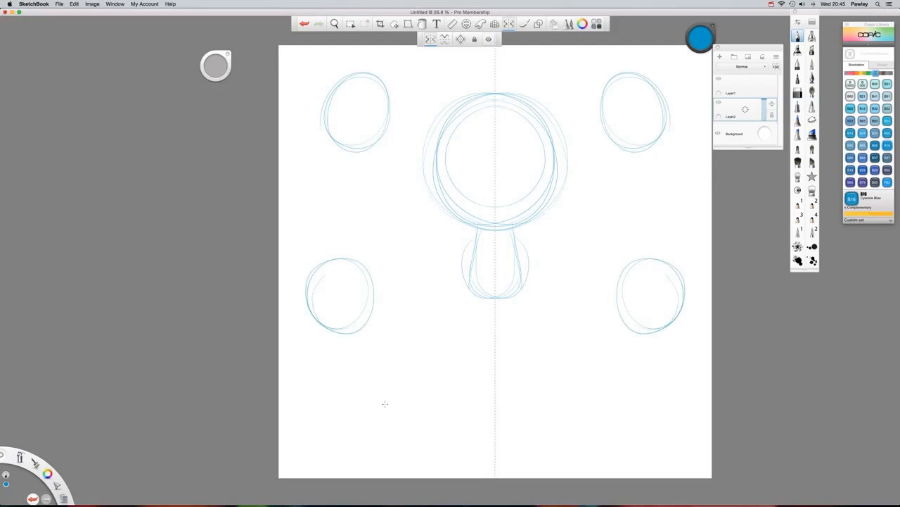
pyautogui.moveTo(385, 403)
pyautogui.mouseDown()
pyautogui.moveTo(345, 416)
pyautogui.moveTo(407, 419)
pyautogui.mouseUp()
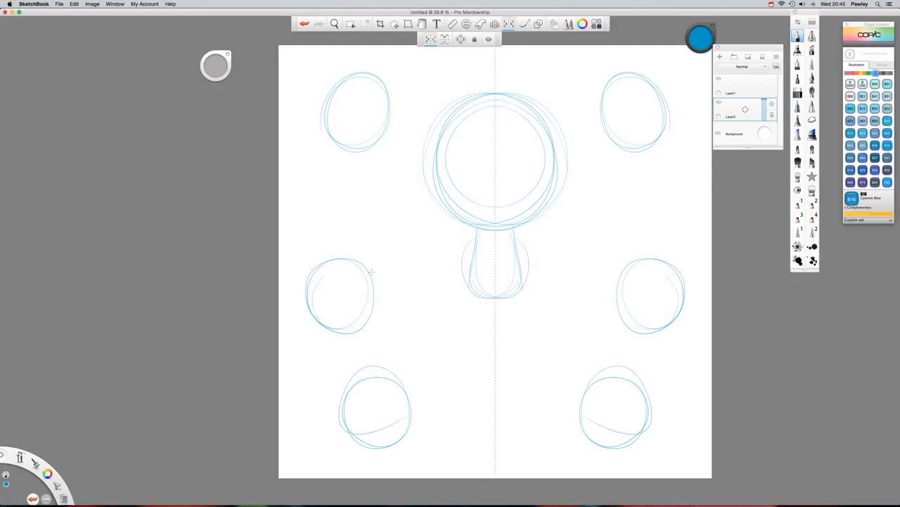
pyautogui.moveTo(336, 249)
pyautogui.mouseDown()
pyautogui.moveTo(315, 301)
pyautogui.moveTo(375, 258)
pyautogui.mouseUp()
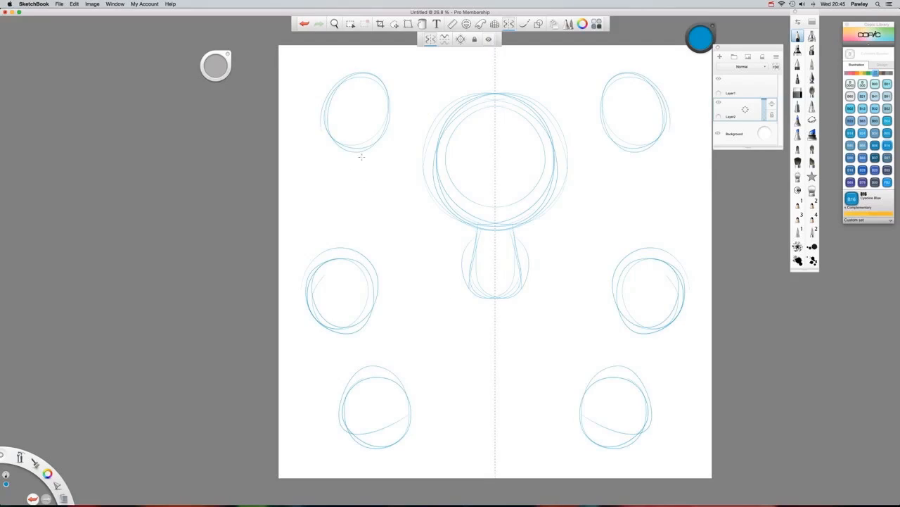
pyautogui.moveTo(361, 152)
pyautogui.mouseDown()
pyautogui.moveTo(364, 188)
pyautogui.moveTo(470, 261)
pyautogui.moveTo(450, 218)
pyautogui.moveTo(459, 387)
pyautogui.moveTo(400, 420)
pyautogui.mouseUp()
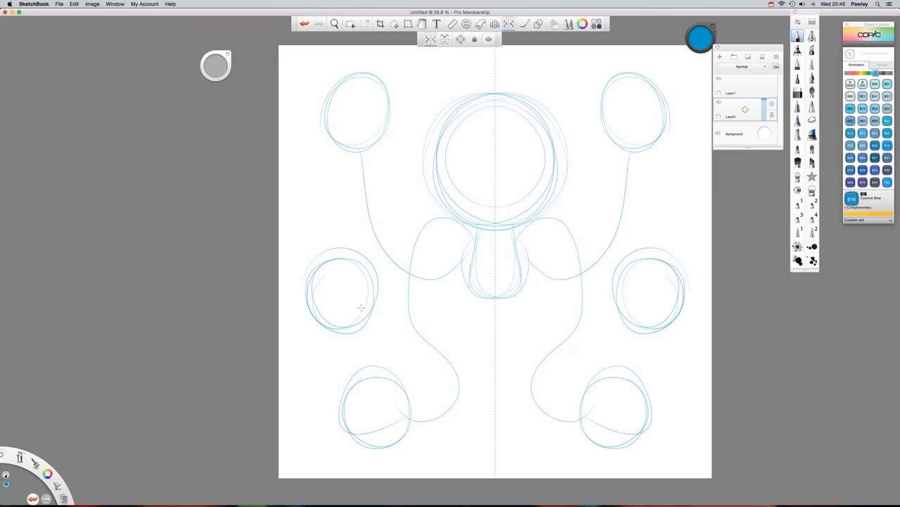
pyautogui.moveTo(361, 315)
pyautogui.mouseDown()
pyautogui.moveTo(387, 270)
pyautogui.moveTo(432, 237)
pyautogui.moveTo(434, 294)
pyautogui.moveTo(472, 253)
pyautogui.mouseUp()
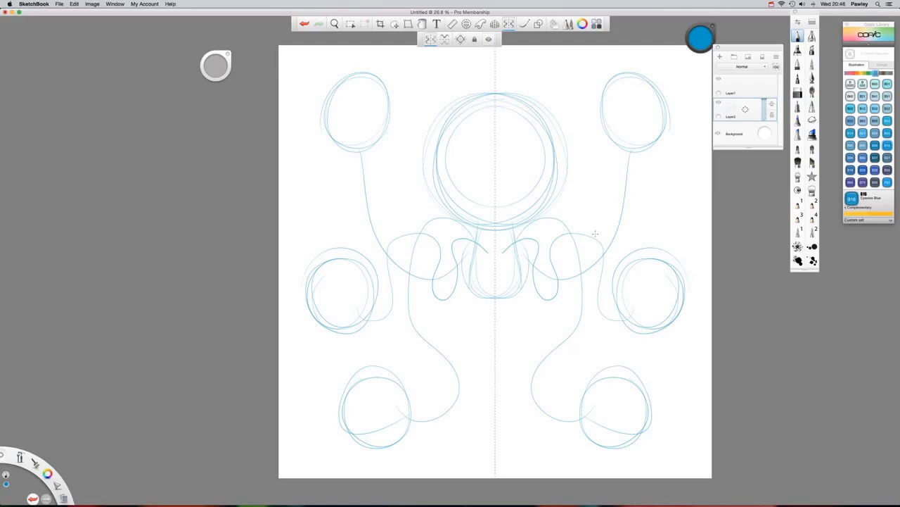
# - Sketch the mirrored lower-body curves beneath the torso and switch off the vertical-line symmetry
pyautogui.moveTo(449, 294)
pyautogui.mouseDown()
pyautogui.moveTo(536, 294)
pyautogui.moveTo(451, 298)
pyautogui.moveTo(452, 327)
pyautogui.mouseUp()
pyautogui.moveTo(451, 307)
pyautogui.mouseDown()
pyautogui.moveTo(474, 346)
pyautogui.moveTo(480, 313)
pyautogui.moveTo(498, 311)
pyautogui.moveTo(476, 323)
pyautogui.mouseUp()
pyautogui.moveTo(453, 287); pyautogui.dragTo(473, 352)
pyautogui.moveTo(490, 316)
pyautogui.mouseDown()
pyautogui.moveTo(476, 331)
pyautogui.moveTo(478, 356)
pyautogui.mouseUp()
pyautogui.click(431, 39)
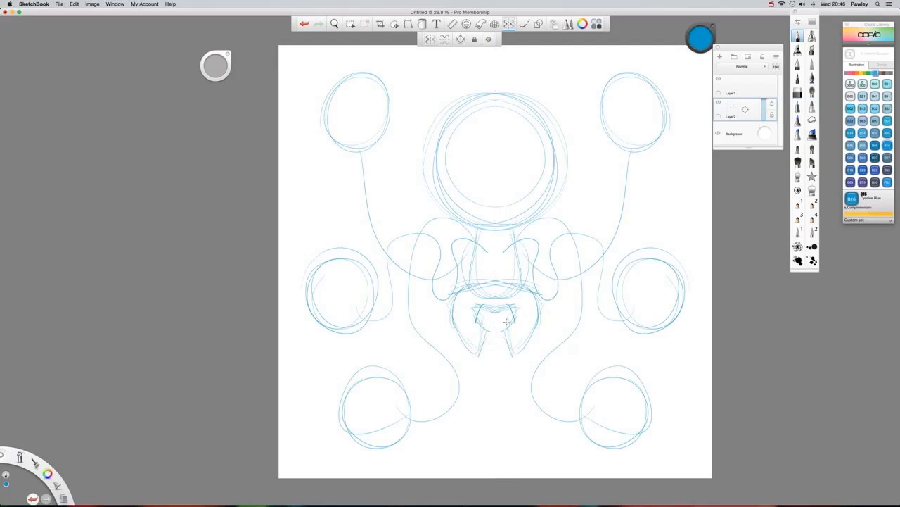
# - Without symmetry, sketch a curved leg and inner hip lines on one side below the torso
pyautogui.moveTo(505, 313); pyautogui.dragTo(489, 350)
pyautogui.moveTo(518, 292)
pyautogui.mouseDown()
pyautogui.moveTo(510, 362)
pyautogui.moveTo(477, 310)
pyautogui.moveTo(532, 294)
pyautogui.moveTo(502, 376)
pyautogui.mouseUp()
pyautogui.moveTo(480, 324); pyautogui.dragTo(494, 336)
pyautogui.moveTo(486, 341)
pyautogui.mouseDown()
pyautogui.moveTo(480, 359)
pyautogui.moveTo(509, 363)
pyautogui.mouseUp()
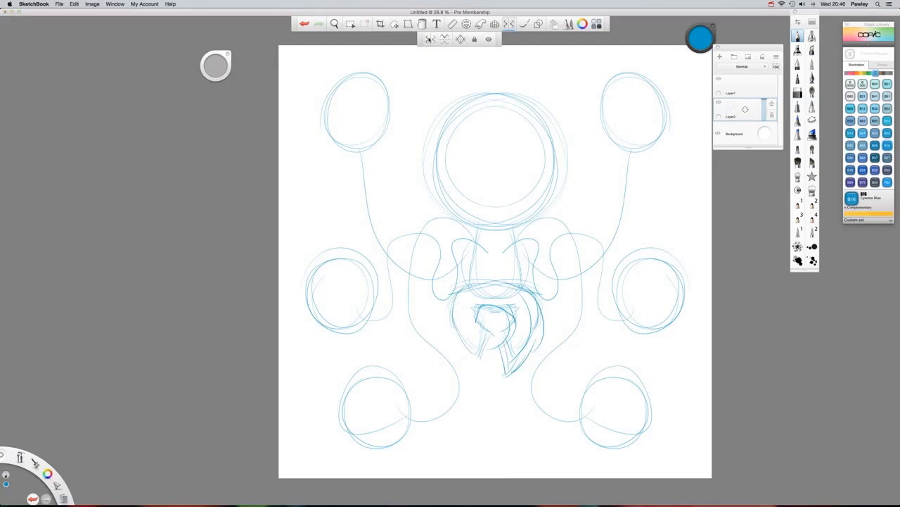
# - Turn vertical-line symmetry back on and sketch cartoon hands with raised fingers and a thumb oval over the uppermost pair of circles
pyautogui.click(431, 39)
pyautogui.moveTo(357, 106)
pyautogui.mouseDown()
pyautogui.moveTo(398, 119)
pyautogui.moveTo(366, 121)
pyautogui.moveTo(389, 90)
pyautogui.moveTo(387, 112)
pyautogui.mouseUp()
pyautogui.moveTo(375, 58); pyautogui.dragTo(386, 96)
pyautogui.moveTo(366, 78)
pyautogui.mouseDown()
pyautogui.moveTo(350, 64)
pyautogui.moveTo(350, 106)
pyautogui.moveTo(328, 130)
pyautogui.moveTo(370, 145)
pyautogui.moveTo(339, 133)
pyautogui.moveTo(336, 142)
pyautogui.moveTo(370, 146)
pyautogui.moveTo(354, 104)
pyautogui.moveTo(356, 111)
pyautogui.mouseUp()
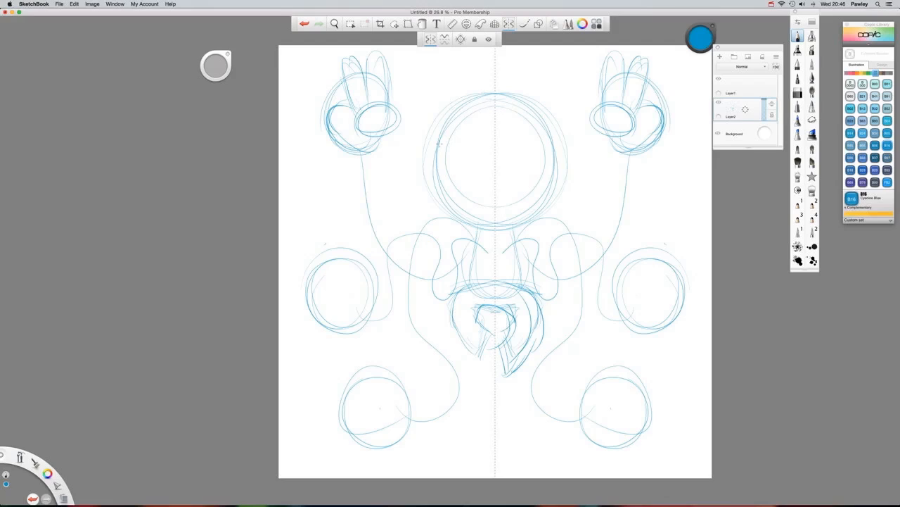
# - Sketch concentric eye rings in the head's centre, mirrored curved panels around them, and small ear ovals at the head's sides
pyautogui.moveTo(471, 174)
pyautogui.mouseDown()
pyautogui.moveTo(502, 133)
pyautogui.moveTo(524, 168)
pyautogui.moveTo(470, 176)
pyautogui.moveTo(487, 121)
pyautogui.moveTo(519, 183)
pyautogui.moveTo(461, 176)
pyautogui.moveTo(515, 133)
pyautogui.moveTo(509, 197)
pyautogui.moveTo(462, 155)
pyautogui.moveTo(496, 135)
pyautogui.moveTo(507, 169)
pyautogui.moveTo(484, 169)
pyautogui.moveTo(503, 157)
pyautogui.mouseUp()
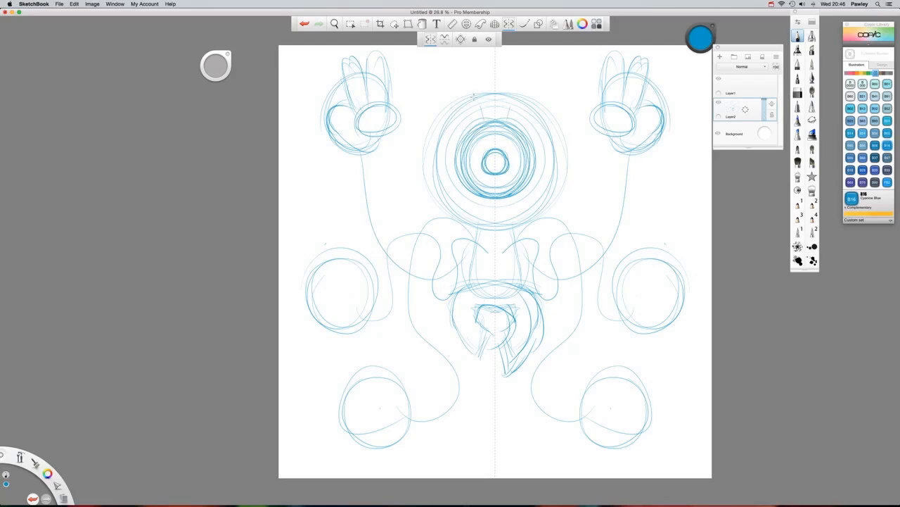
pyautogui.moveTo(473, 95)
pyautogui.mouseDown()
pyautogui.moveTo(453, 168)
pyautogui.moveTo(469, 215)
pyautogui.moveTo(489, 221)
pyautogui.mouseUp()
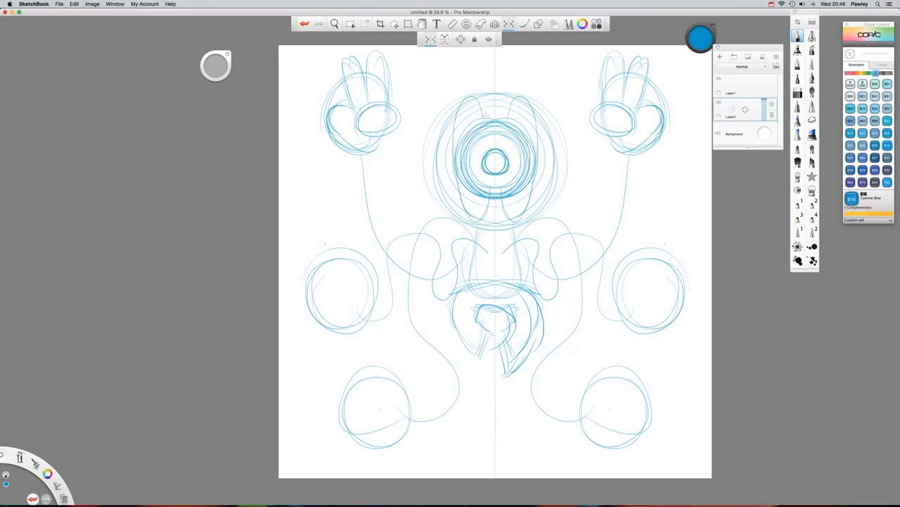
pyautogui.moveTo(482, 91)
pyautogui.mouseDown()
pyautogui.moveTo(456, 136)
pyautogui.moveTo(473, 216)
pyautogui.moveTo(420, 129)
pyautogui.moveTo(419, 201)
pyautogui.mouseUp()
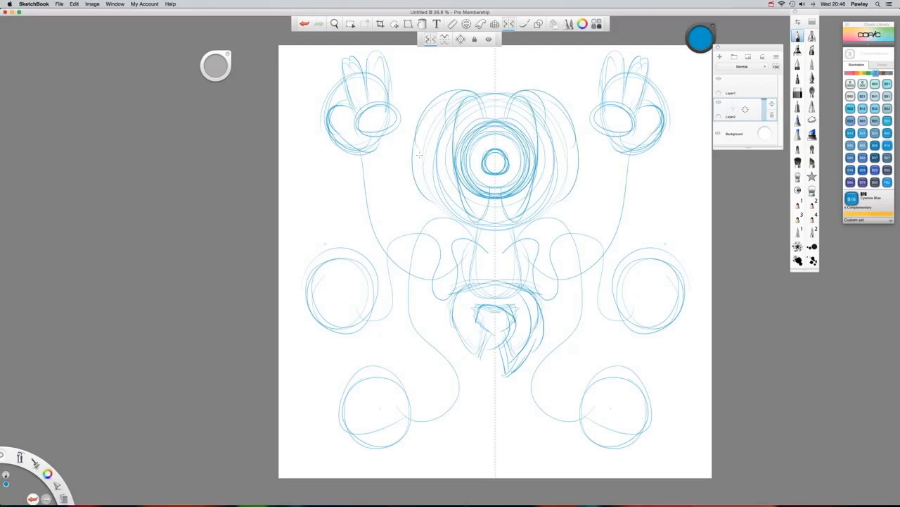
pyautogui.moveTo(420, 155); pyautogui.dragTo(467, 220)
pyautogui.moveTo(455, 95)
pyautogui.mouseDown()
pyautogui.moveTo(429, 110)
pyautogui.moveTo(447, 212)
pyautogui.mouseUp()
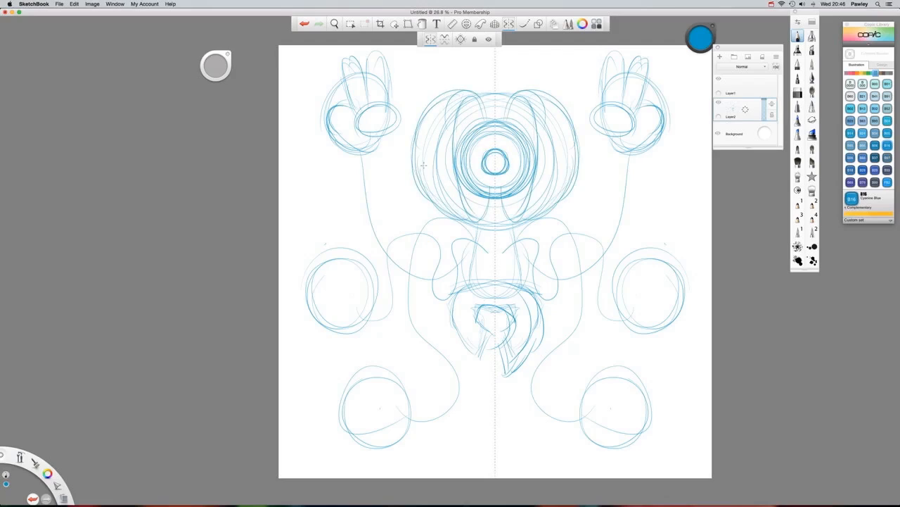
pyautogui.moveTo(423, 166)
pyautogui.mouseDown()
pyautogui.moveTo(444, 200)
pyautogui.moveTo(420, 176)
pyautogui.moveTo(437, 212)
pyautogui.mouseUp()
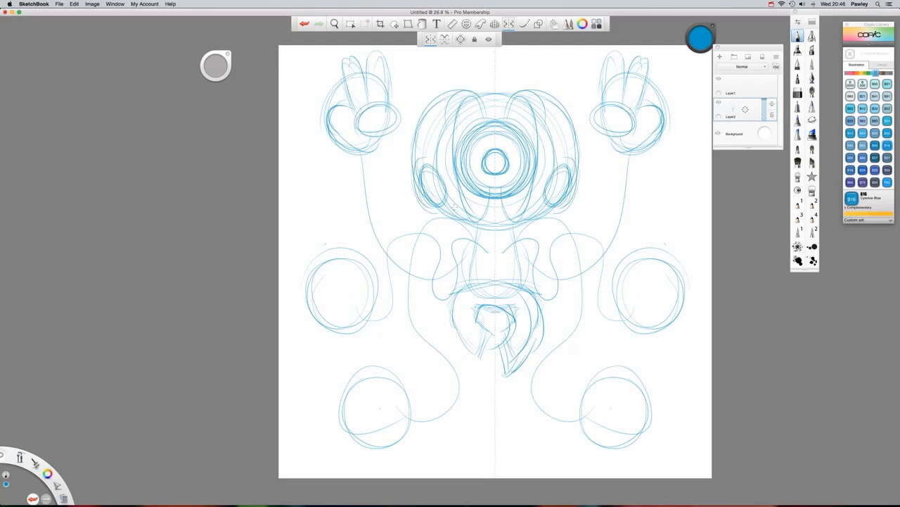
# - Add mirrored cheek and brow details around the eye rings and strengthen the sides of the neck and torso
pyautogui.moveTo(459, 184); pyautogui.dragTo(454, 202)
pyautogui.moveTo(453, 201)
pyautogui.mouseDown()
pyautogui.moveTo(462, 194)
pyautogui.moveTo(468, 221)
pyautogui.mouseUp()
pyautogui.moveTo(457, 111); pyautogui.dragTo(490, 128)
pyautogui.moveTo(469, 91)
pyautogui.mouseDown()
pyautogui.moveTo(454, 133)
pyautogui.moveTo(501, 133)
pyautogui.mouseUp()
pyautogui.moveTo(477, 226); pyautogui.dragTo(471, 287)
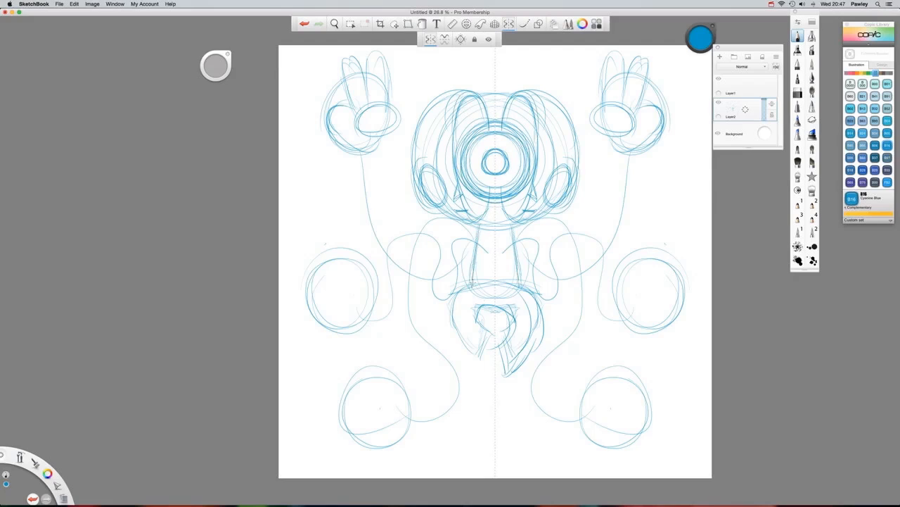
# - Erase the old torso, lower body and connecting limbs, and sketch a lower torso with rounded hips and tapering legs on the centre line
pyautogui.moveTo(479, 249); pyautogui.dragTo(459, 289)
pyautogui.moveTo(459, 268)
pyautogui.mouseDown()
pyautogui.moveTo(508, 270)
pyautogui.moveTo(458, 316)
pyautogui.moveTo(458, 336)
pyautogui.moveTo(472, 337)
pyautogui.moveTo(490, 296)
pyautogui.moveTo(475, 258)
pyautogui.moveTo(463, 271)
pyautogui.moveTo(477, 261)
pyautogui.moveTo(388, 227)
pyautogui.moveTo(362, 177)
pyautogui.moveTo(404, 273)
pyautogui.moveTo(388, 313)
pyautogui.moveTo(419, 226)
pyautogui.moveTo(465, 231)
pyautogui.moveTo(424, 302)
pyautogui.moveTo(430, 372)
pyautogui.moveTo(456, 394)
pyautogui.moveTo(442, 421)
pyautogui.moveTo(484, 378)
pyautogui.moveTo(446, 400)
pyautogui.moveTo(416, 316)
pyautogui.moveTo(441, 282)
pyautogui.mouseUp()
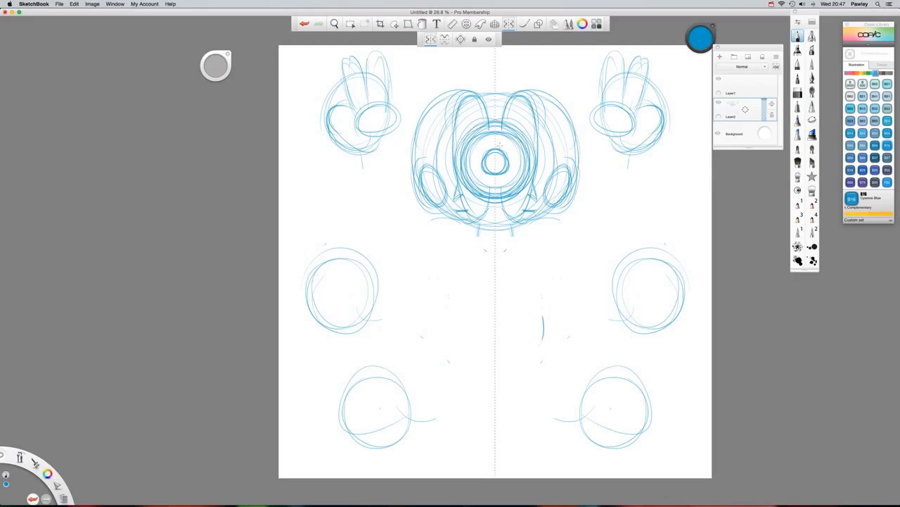
pyautogui.moveTo(492, 274)
pyautogui.mouseDown()
pyautogui.moveTo(518, 262)
pyautogui.moveTo(514, 313)
pyautogui.moveTo(494, 326)
pyautogui.moveTo(444, 316)
pyautogui.moveTo(454, 357)
pyautogui.moveTo(470, 367)
pyautogui.mouseUp()
pyautogui.moveTo(477, 324)
pyautogui.mouseDown()
pyautogui.moveTo(487, 344)
pyautogui.moveTo(476, 368)
pyautogui.moveTo(489, 387)
pyautogui.mouseUp()
pyautogui.moveTo(467, 364); pyautogui.dragTo(490, 391)
pyautogui.moveTo(488, 346); pyautogui.dragTo(488, 365)
pyautogui.moveTo(473, 327)
pyautogui.mouseDown()
pyautogui.moveTo(465, 306)
pyautogui.moveTo(443, 318)
pyautogui.moveTo(476, 382)
pyautogui.moveTo(484, 378)
pyautogui.moveTo(479, 329)
pyautogui.moveTo(492, 388)
pyautogui.mouseUp()
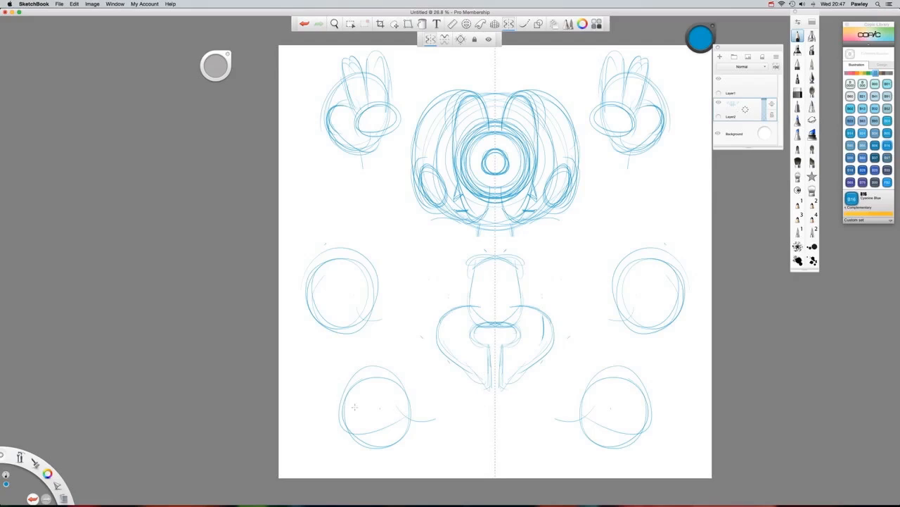
# - Redraw the middle and lowest pairs of hand circles further outward and connect all three pairs to the torso with curving arms
pyautogui.moveTo(329, 386)
pyautogui.mouseDown()
pyautogui.moveTo(338, 437)
pyautogui.moveTo(331, 365)
pyautogui.moveTo(352, 440)
pyautogui.moveTo(330, 368)
pyautogui.mouseUp()
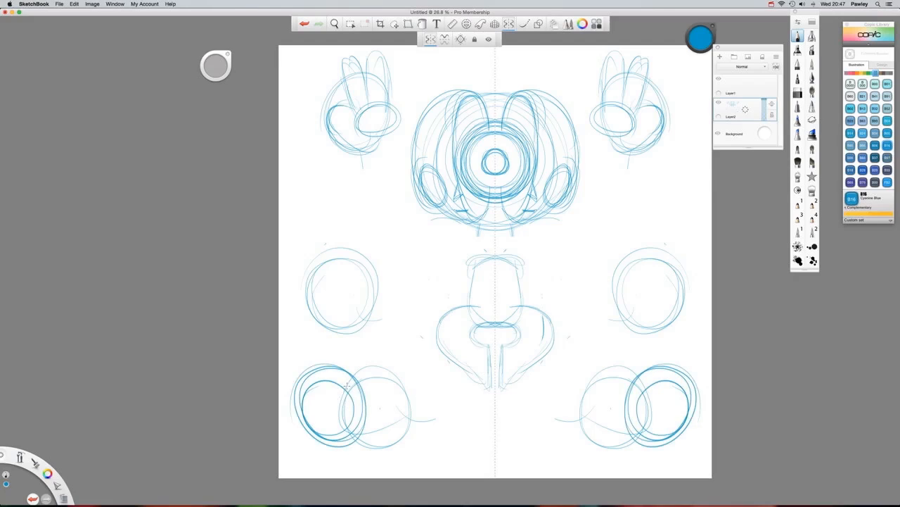
pyautogui.moveTo(332, 412)
pyautogui.mouseDown()
pyautogui.moveTo(344, 433)
pyautogui.moveTo(384, 436)
pyautogui.moveTo(385, 232)
pyautogui.moveTo(452, 285)
pyautogui.moveTo(485, 281)
pyautogui.mouseUp()
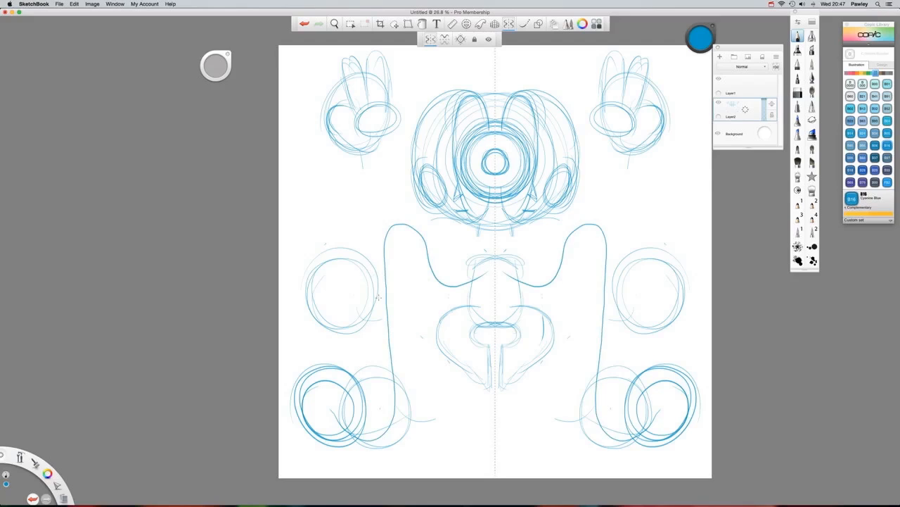
pyautogui.moveTo(332, 244)
pyautogui.mouseDown()
pyautogui.moveTo(354, 284)
pyautogui.moveTo(312, 301)
pyautogui.moveTo(299, 279)
pyautogui.moveTo(437, 239)
pyautogui.moveTo(420, 274)
pyautogui.moveTo(425, 298)
pyautogui.moveTo(471, 291)
pyautogui.mouseUp()
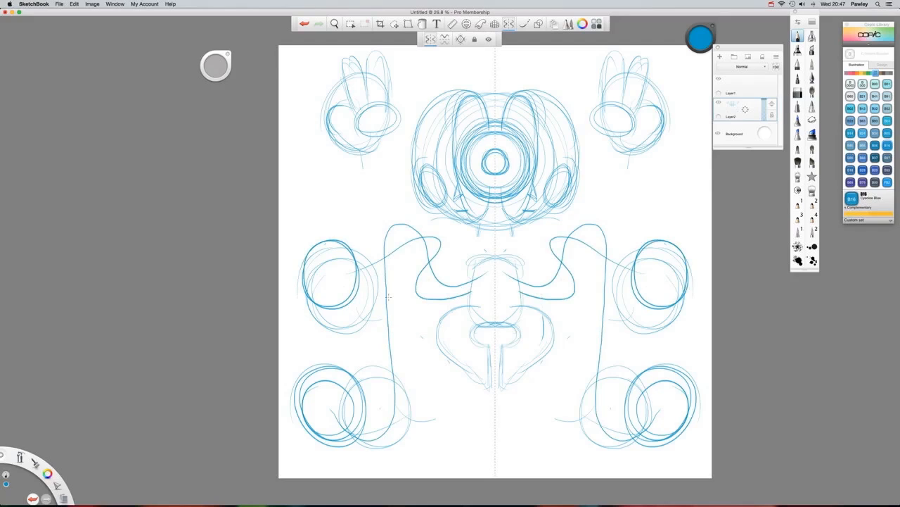
pyautogui.moveTo(364, 140)
pyautogui.mouseDown()
pyautogui.moveTo(407, 257)
pyautogui.moveTo(478, 287)
pyautogui.mouseUp()
pyautogui.moveTo(430, 259); pyautogui.dragTo(475, 280)
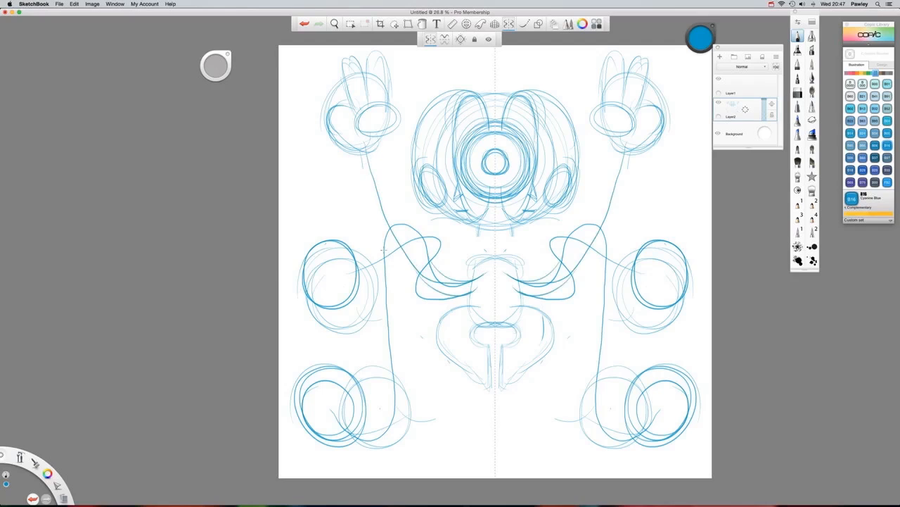
pyautogui.moveTo(368, 266)
pyautogui.mouseDown()
pyautogui.moveTo(441, 236)
pyautogui.moveTo(413, 287)
pyautogui.moveTo(472, 295)
pyautogui.mouseUp()
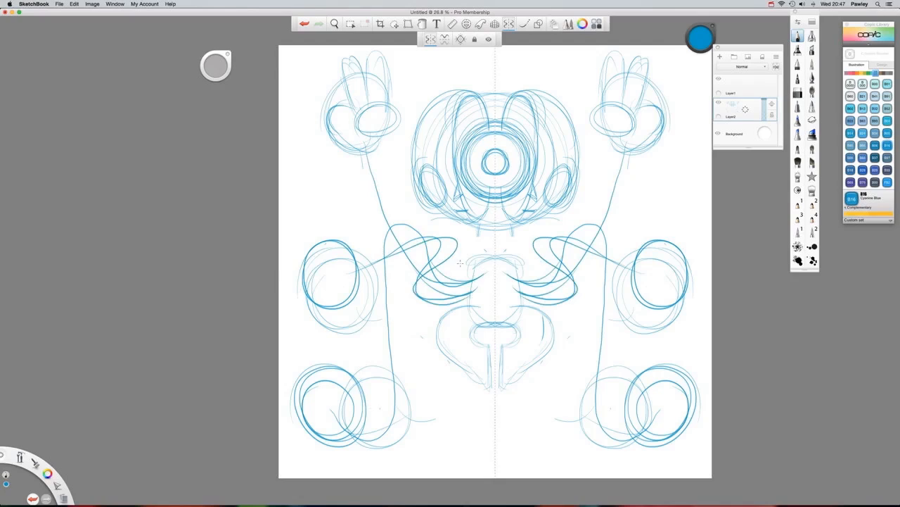
# - Strengthen the torso's collar and side outlines and sketch bolder ear ovals at the head's sides
pyautogui.moveTo(471, 263)
pyautogui.mouseDown()
pyautogui.moveTo(521, 267)
pyautogui.moveTo(473, 280)
pyautogui.moveTo(477, 325)
pyautogui.mouseUp()
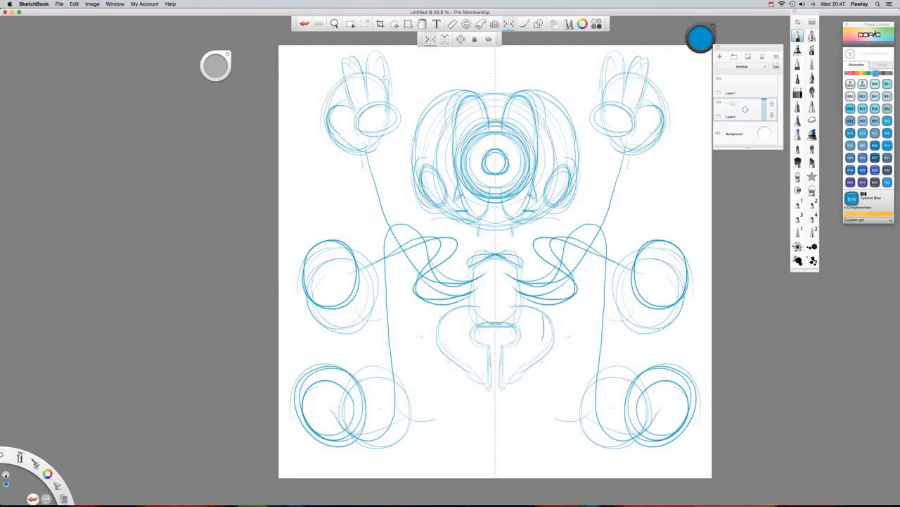
pyautogui.moveTo(413, 175)
pyautogui.mouseDown()
pyautogui.moveTo(420, 187)
pyautogui.moveTo(441, 176)
pyautogui.moveTo(421, 169)
pyautogui.moveTo(434, 153)
pyautogui.mouseUp()
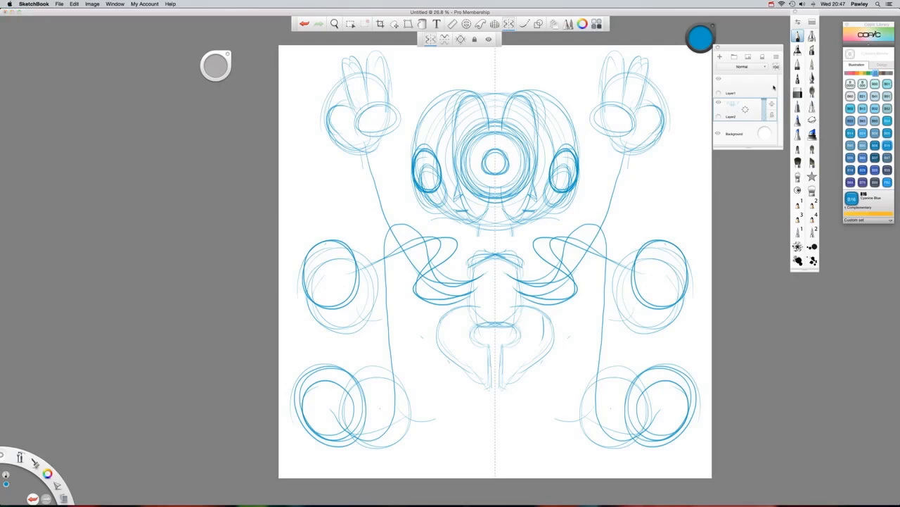
# - Lower Layer2's opacity to fade the blue sketch, and set up Layer1 for drawing in Copic RV06 Cerise
pyautogui.moveTo(765, 105); pyautogui.dragTo(765, 111)
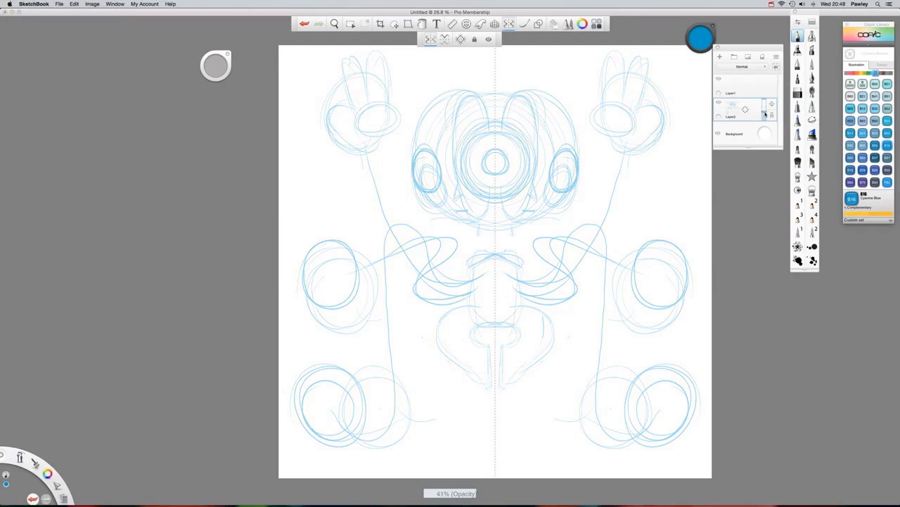
pyautogui.click(737, 87)
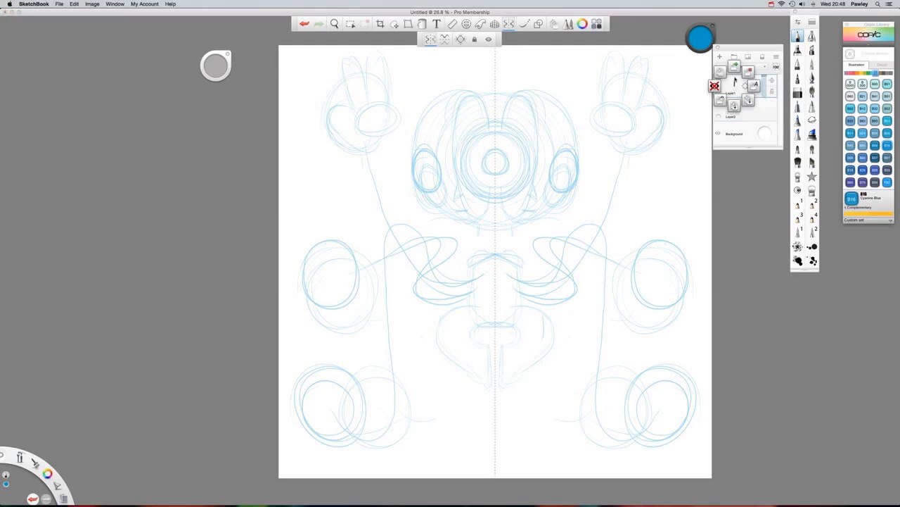
pyautogui.click(851, 73)
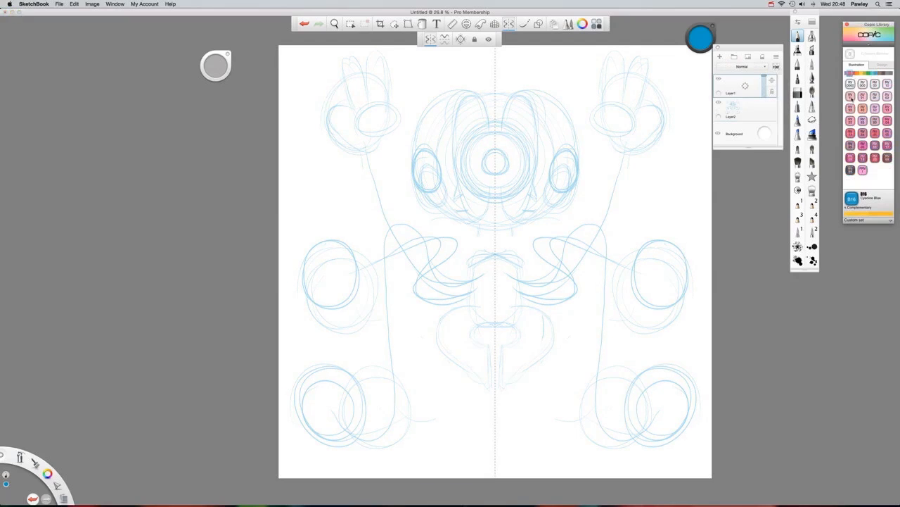
pyautogui.click(863, 144)
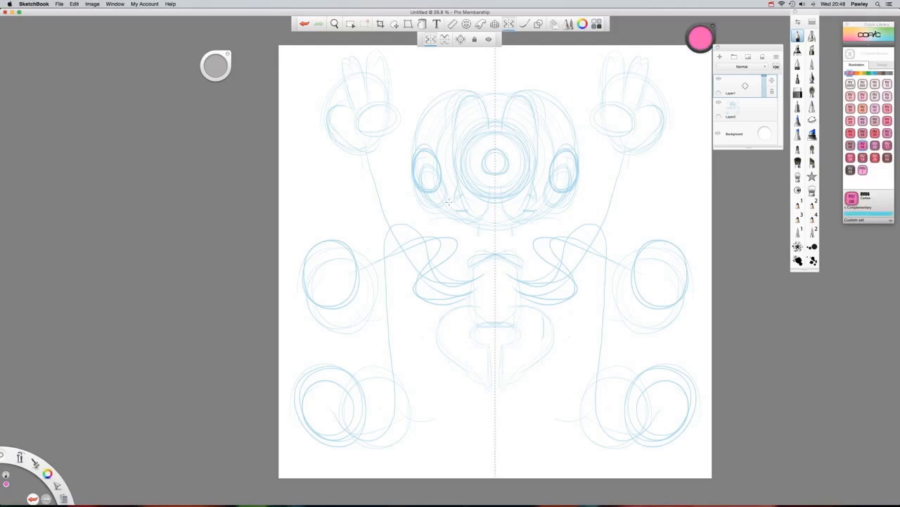
# - Trace the large eye ring, mirrored head panels and outer head outline in pink on Layer1, adding shaded ear pads at the sides
pyautogui.moveTo(481, 140)
pyautogui.mouseDown()
pyautogui.moveTo(496, 200)
pyautogui.moveTo(457, 162)
pyautogui.moveTo(476, 128)
pyautogui.moveTo(457, 102)
pyautogui.moveTo(464, 208)
pyautogui.moveTo(471, 221)
pyautogui.moveTo(489, 201)
pyautogui.moveTo(483, 220)
pyautogui.mouseUp()
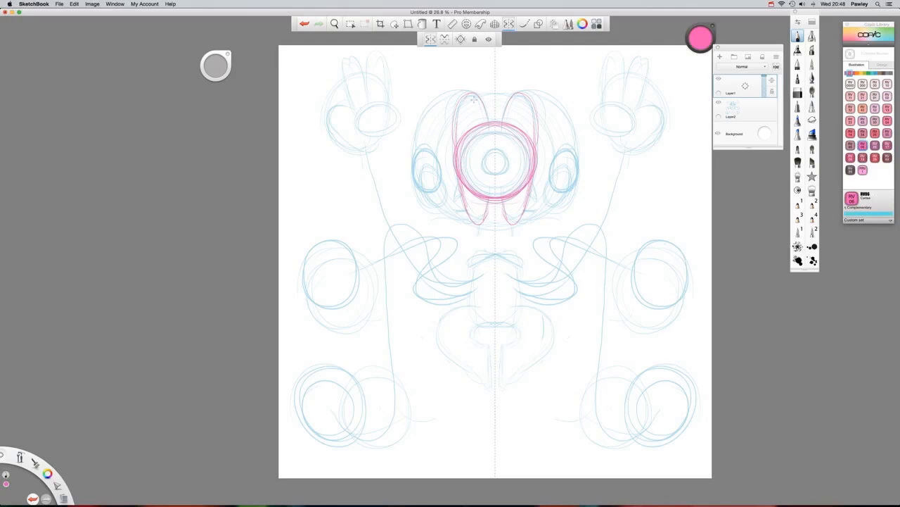
pyautogui.moveTo(480, 92)
pyautogui.mouseDown()
pyautogui.moveTo(437, 104)
pyautogui.moveTo(418, 128)
pyautogui.mouseUp()
pyautogui.moveTo(444, 101)
pyautogui.mouseDown()
pyautogui.moveTo(421, 189)
pyautogui.moveTo(414, 157)
pyautogui.moveTo(451, 216)
pyautogui.moveTo(483, 229)
pyautogui.mouseUp()
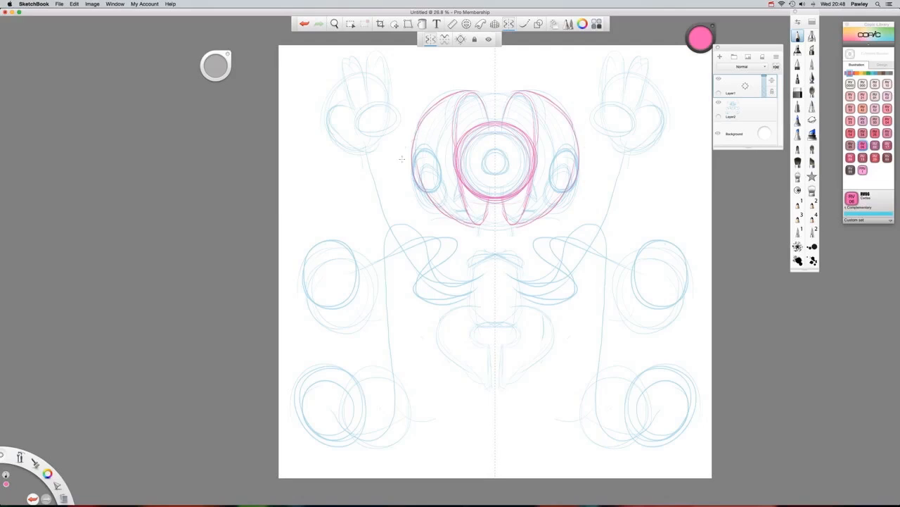
pyautogui.moveTo(402, 159)
pyautogui.mouseDown()
pyautogui.moveTo(436, 171)
pyautogui.moveTo(409, 182)
pyautogui.moveTo(401, 154)
pyautogui.moveTo(424, 150)
pyautogui.moveTo(432, 174)
pyautogui.moveTo(410, 167)
pyautogui.moveTo(413, 159)
pyautogui.moveTo(424, 160)
pyautogui.moveTo(400, 178)
pyautogui.moveTo(425, 139)
pyautogui.moveTo(435, 189)
pyautogui.moveTo(396, 154)
pyautogui.moveTo(424, 144)
pyautogui.moveTo(415, 154)
pyautogui.moveTo(421, 163)
pyautogui.moveTo(412, 160)
pyautogui.moveTo(424, 169)
pyautogui.moveTo(417, 158)
pyautogui.moveTo(421, 169)
pyautogui.moveTo(394, 190)
pyautogui.mouseUp()
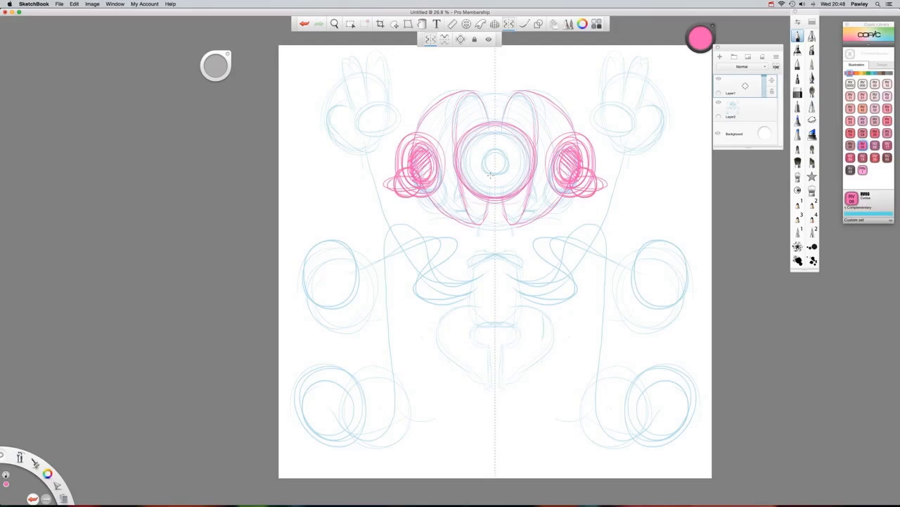
# - Draw the mirrored cheek details beside and below the eye, and the small pupil rings at its centre
pyautogui.moveTo(459, 156)
pyautogui.mouseDown()
pyautogui.moveTo(449, 198)
pyautogui.moveTo(462, 197)
pyautogui.mouseUp()
pyautogui.moveTo(450, 136)
pyautogui.mouseDown()
pyautogui.moveTo(455, 191)
pyautogui.moveTo(468, 210)
pyautogui.moveTo(441, 195)
pyautogui.moveTo(458, 212)
pyautogui.moveTo(442, 215)
pyautogui.moveTo(451, 213)
pyautogui.mouseUp()
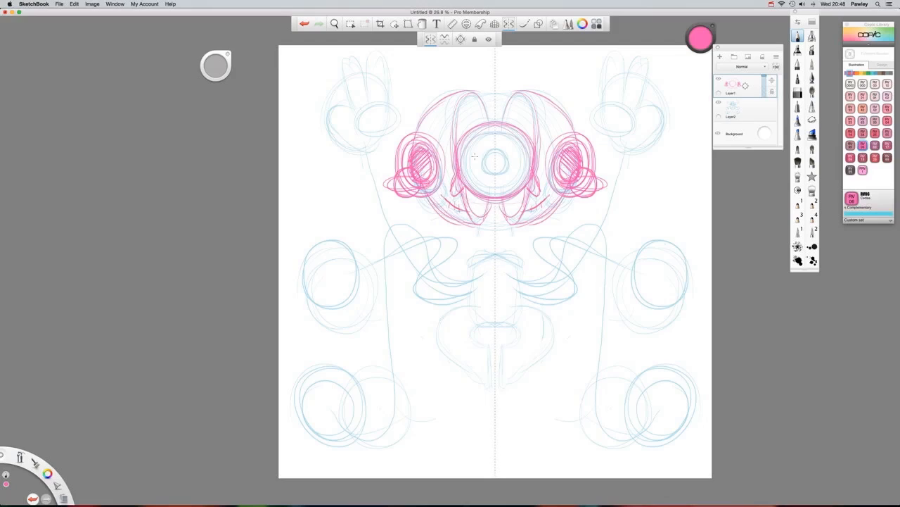
pyautogui.moveTo(501, 140)
pyautogui.mouseDown()
pyautogui.moveTo(508, 161)
pyautogui.moveTo(484, 163)
pyautogui.mouseUp()
pyautogui.moveTo(469, 134)
pyautogui.mouseDown()
pyautogui.moveTo(476, 160)
pyautogui.moveTo(480, 141)
pyautogui.moveTo(521, 147)
pyautogui.moveTo(520, 167)
pyautogui.moveTo(479, 189)
pyautogui.mouseUp()
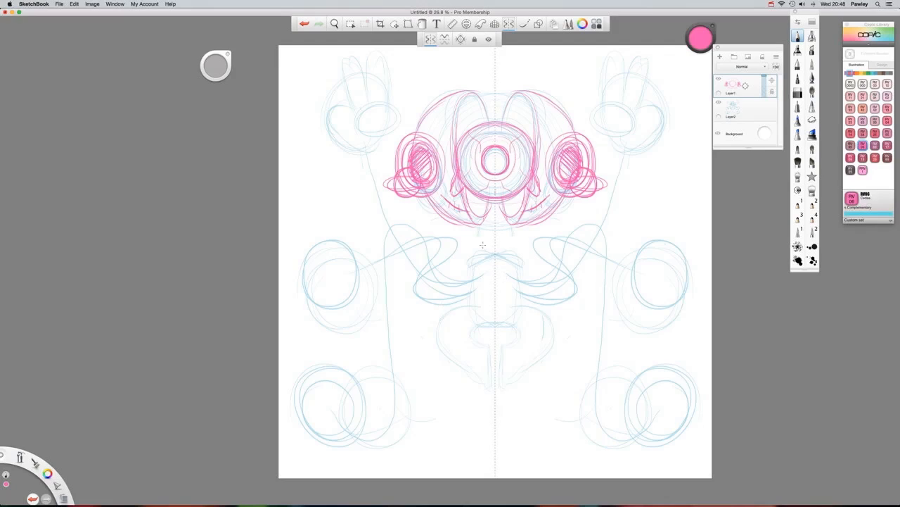
# - Draw the neck pieces and central drop shape beneath the head, and trace the raised pair of hands in pink
pyautogui.moveTo(474, 198); pyautogui.dragTo(496, 283)
pyautogui.moveTo(476, 238); pyautogui.dragTo(478, 256)
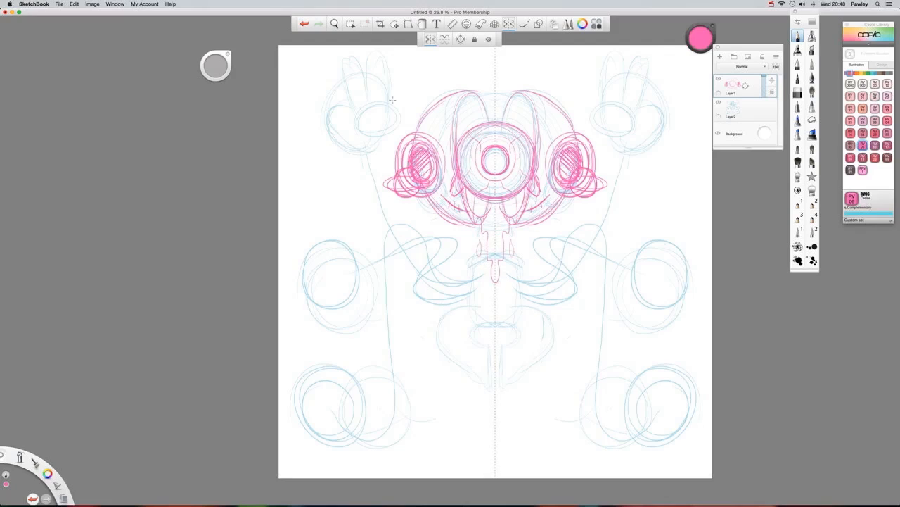
pyautogui.moveTo(372, 113)
pyautogui.mouseDown()
pyautogui.moveTo(356, 127)
pyautogui.moveTo(395, 114)
pyautogui.moveTo(372, 138)
pyautogui.mouseUp()
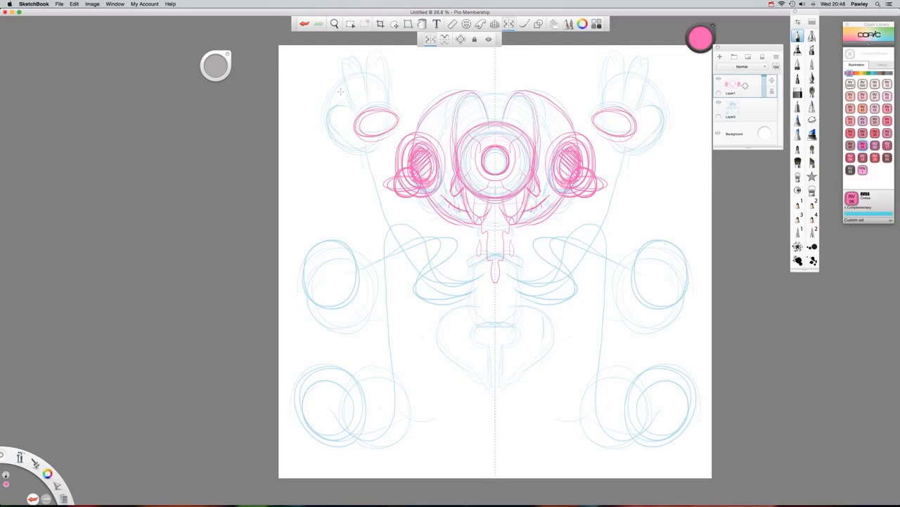
pyautogui.moveTo(386, 107)
pyautogui.mouseDown()
pyautogui.moveTo(388, 68)
pyautogui.moveTo(372, 56)
pyautogui.moveTo(369, 105)
pyautogui.moveTo(360, 57)
pyautogui.moveTo(351, 79)
pyautogui.moveTo(363, 107)
pyautogui.moveTo(344, 105)
pyautogui.moveTo(339, 128)
pyautogui.moveTo(361, 135)
pyautogui.moveTo(343, 133)
pyautogui.moveTo(345, 144)
pyautogui.moveTo(386, 139)
pyautogui.moveTo(345, 144)
pyautogui.moveTo(342, 118)
pyautogui.moveTo(361, 116)
pyautogui.mouseUp()
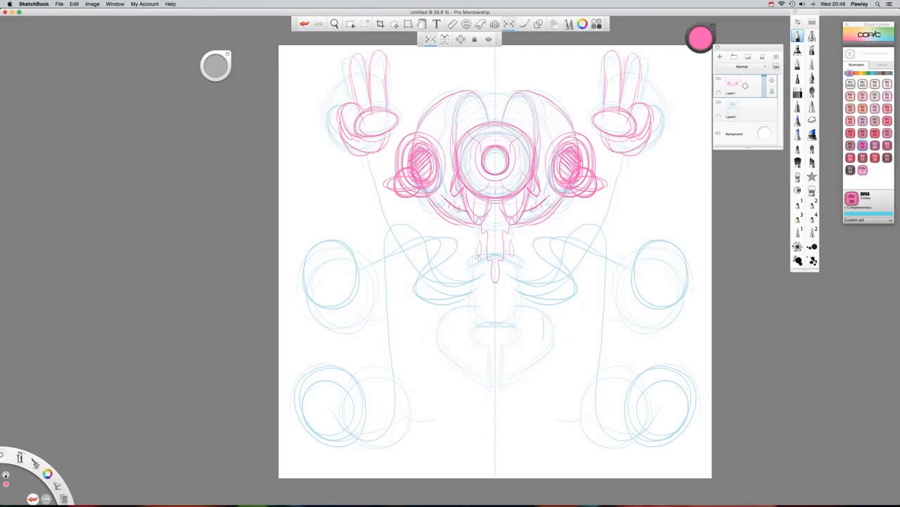
# - Trace the collar, sides and waist of the upper torso in pink, and hide and reshow Layer2 to check the line work
pyautogui.moveTo(478, 265)
pyautogui.mouseDown()
pyautogui.moveTo(474, 295)
pyautogui.moveTo(495, 257)
pyautogui.moveTo(495, 266)
pyautogui.mouseUp()
pyautogui.moveTo(482, 268); pyautogui.dragTo(474, 304)
pyautogui.moveTo(477, 295); pyautogui.dragTo(508, 291)
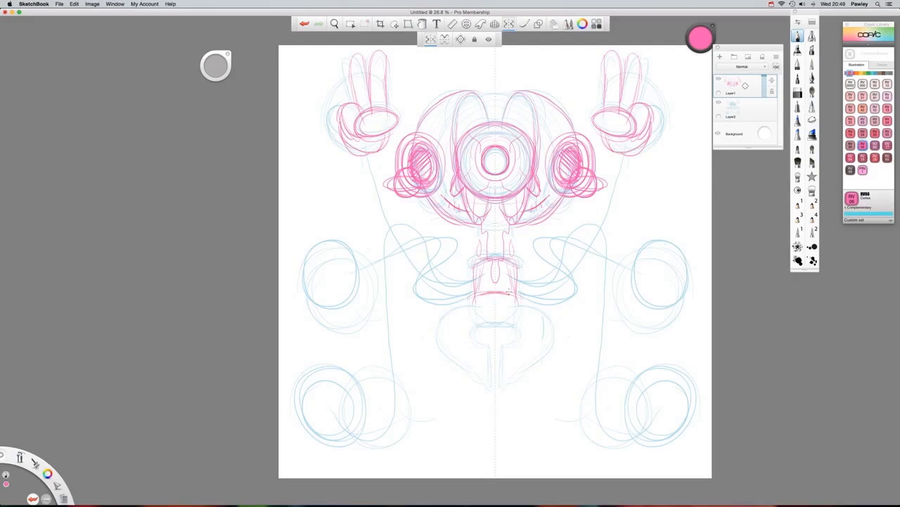
pyautogui.click(718, 103)
pyautogui.click(719, 104)
# - Trace the rounded hips, the central waist opening and the tapering inner leg lines in pink
pyautogui.moveTo(480, 325); pyautogui.dragTo(495, 325)
pyautogui.moveTo(473, 294)
pyautogui.mouseDown()
pyautogui.moveTo(438, 325)
pyautogui.moveTo(440, 353)
pyautogui.moveTo(465, 369)
pyautogui.mouseUp()
pyautogui.moveTo(477, 326)
pyautogui.mouseDown()
pyautogui.moveTo(489, 347)
pyautogui.moveTo(489, 386)
pyautogui.moveTo(480, 386)
pyautogui.mouseUp()
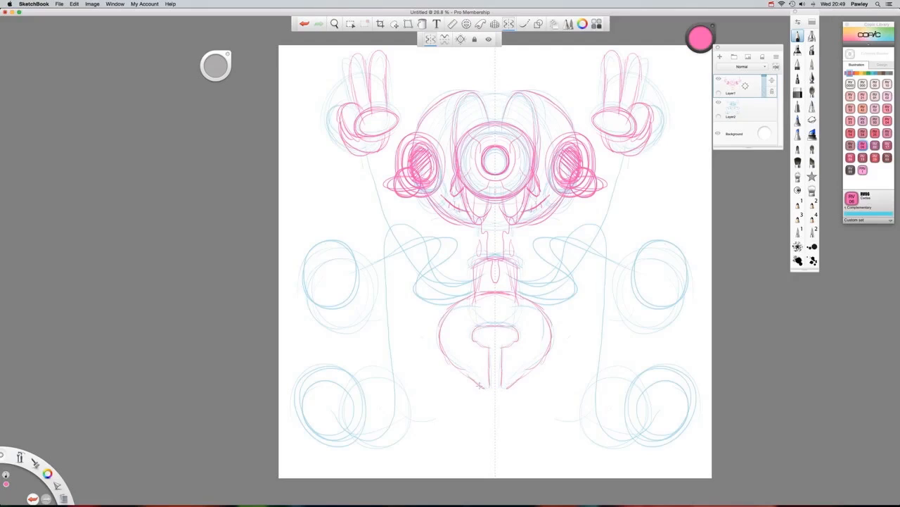
pyautogui.moveTo(490, 354)
pyautogui.mouseDown()
pyautogui.moveTo(490, 390)
pyautogui.moveTo(474, 336)
pyautogui.moveTo(495, 288)
pyautogui.moveTo(484, 312)
pyautogui.mouseUp()
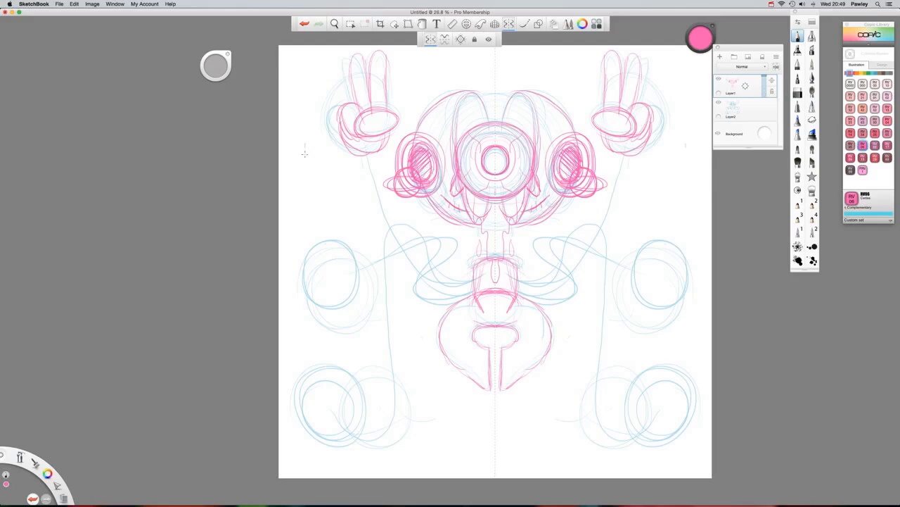
pyautogui.moveTo(305, 144)
pyautogui.mouseDown()
pyautogui.moveTo(322, 200)
pyautogui.moveTo(334, 206)
pyautogui.mouseUp()
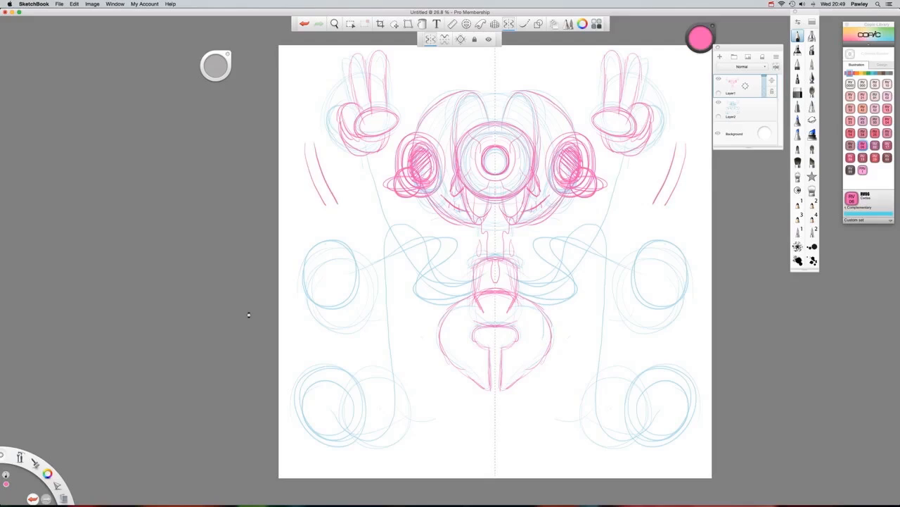
pyautogui.press('super+z')
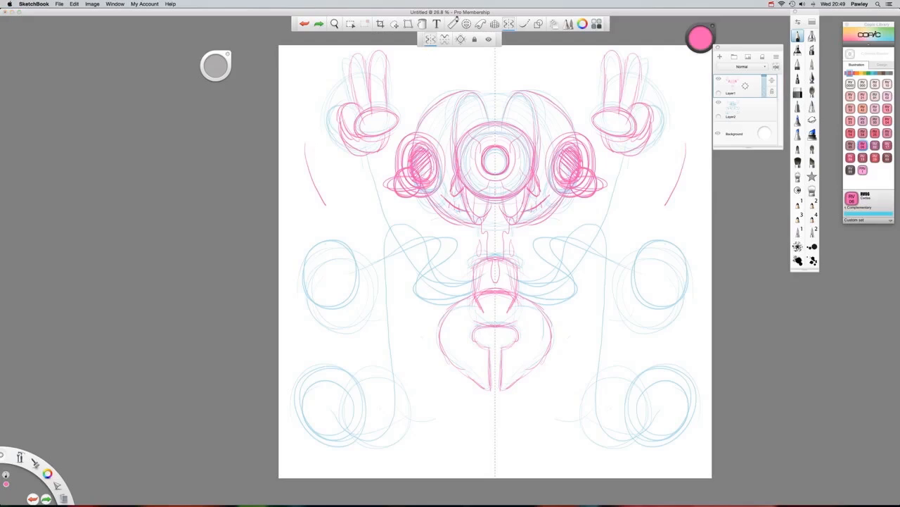
pyautogui.press('super+z')
# - Switch to a soft, broad brush in Chartreuse YG13 and adjust its size with test strokes over the lowest hands
pyautogui.click(812, 65)
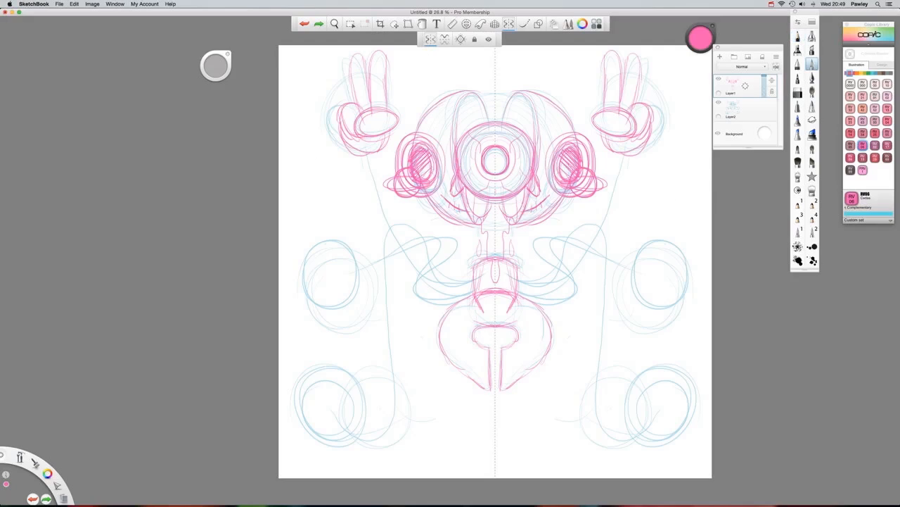
pyautogui.click(865, 73)
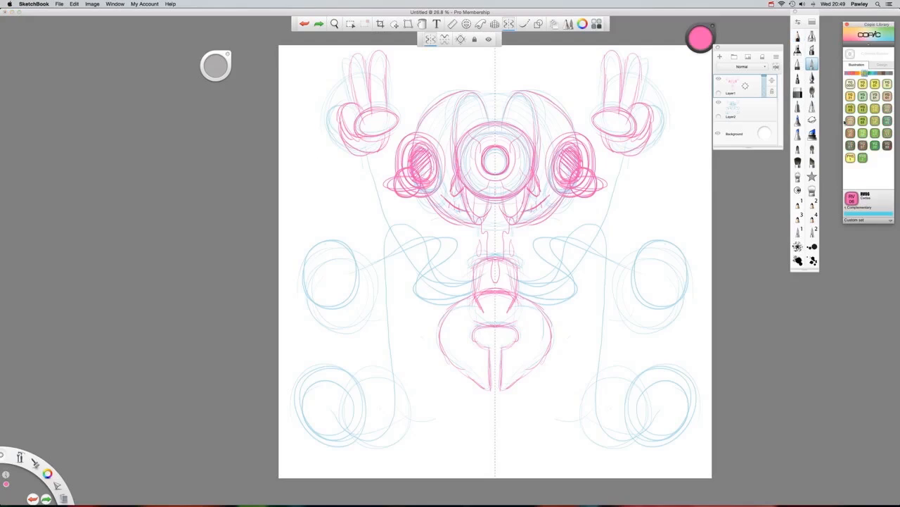
pyautogui.click(863, 108)
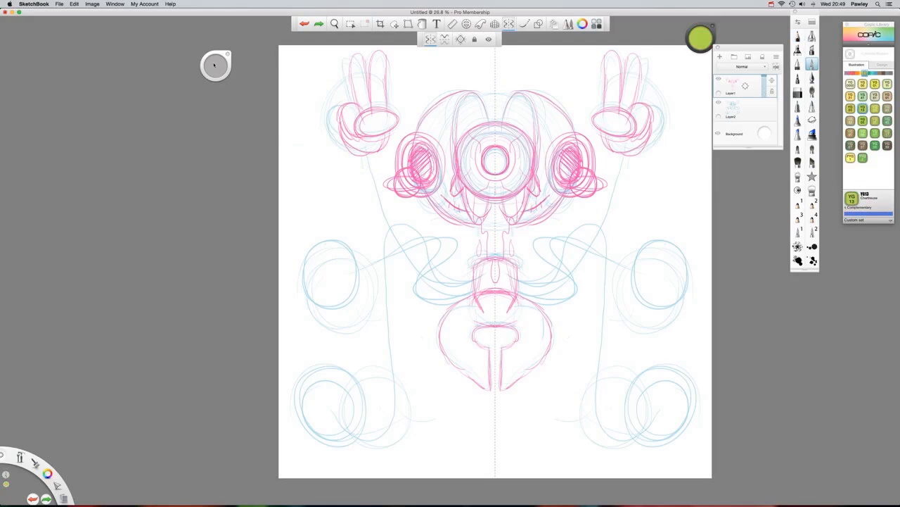
pyautogui.moveTo(214, 65); pyautogui.dragTo(228, 64)
pyautogui.moveTo(348, 420); pyautogui.dragTo(375, 435)
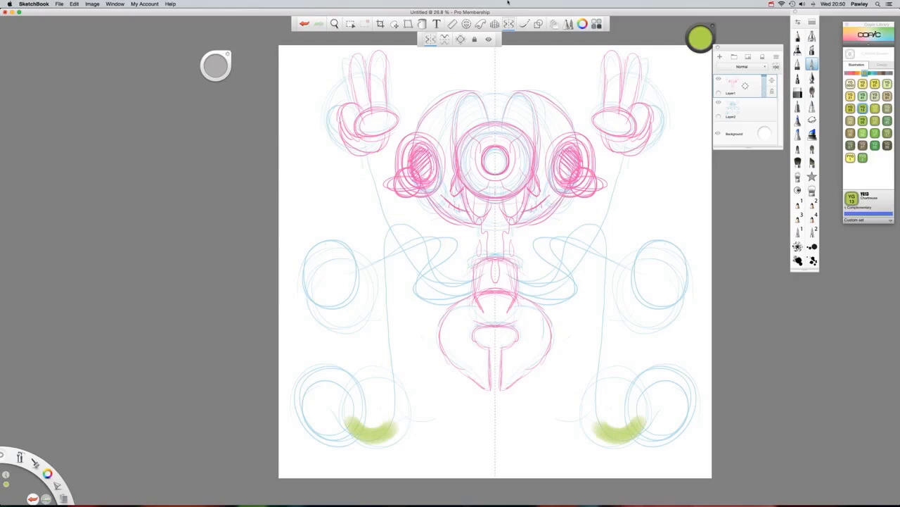
pyautogui.press('super+z')
pyautogui.moveTo(213, 68); pyautogui.dragTo(198, 96)
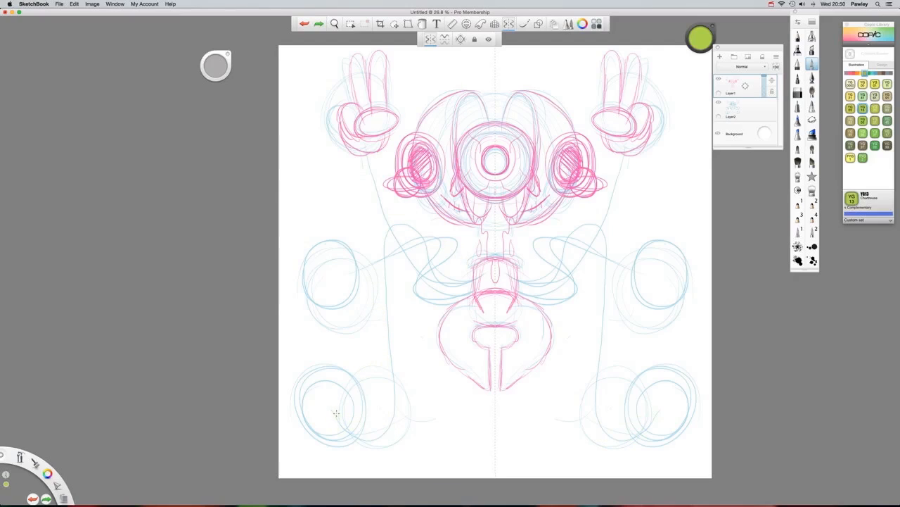
pyautogui.click(336, 413)
# - Turn on stroke smoothing for the brush and set its amount to 17
pyautogui.click(522, 25)
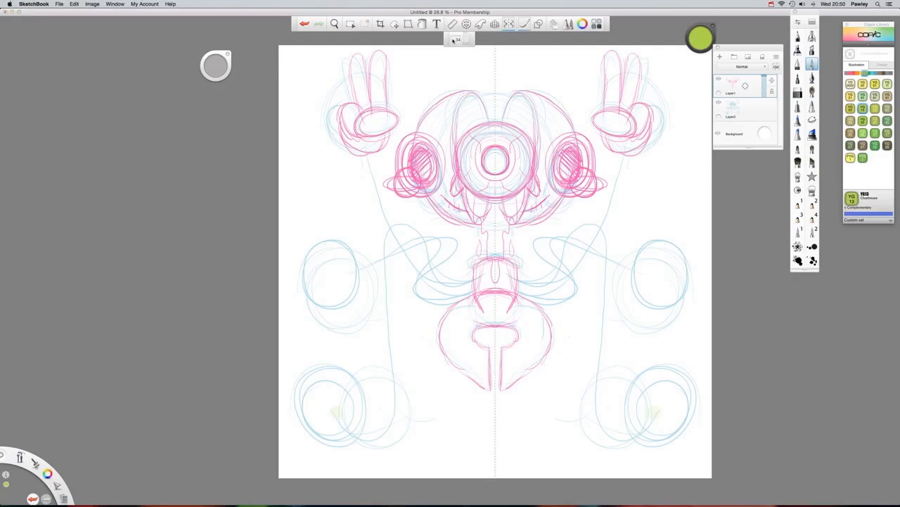
pyautogui.click(454, 41)
pyautogui.write('17')
pyautogui.press('Return')
# - Paint the lowest pair of arms as long curved chartreuse bands from the upper torso to the bottom hand circles
pyautogui.moveTo(483, 262)
pyautogui.mouseDown()
pyautogui.moveTo(446, 273)
pyautogui.moveTo(420, 229)
pyautogui.moveTo(396, 221)
pyautogui.moveTo(384, 266)
pyautogui.moveTo(404, 380)
pyautogui.moveTo(397, 443)
pyautogui.moveTo(350, 447)
pyautogui.moveTo(340, 433)
pyautogui.mouseUp()
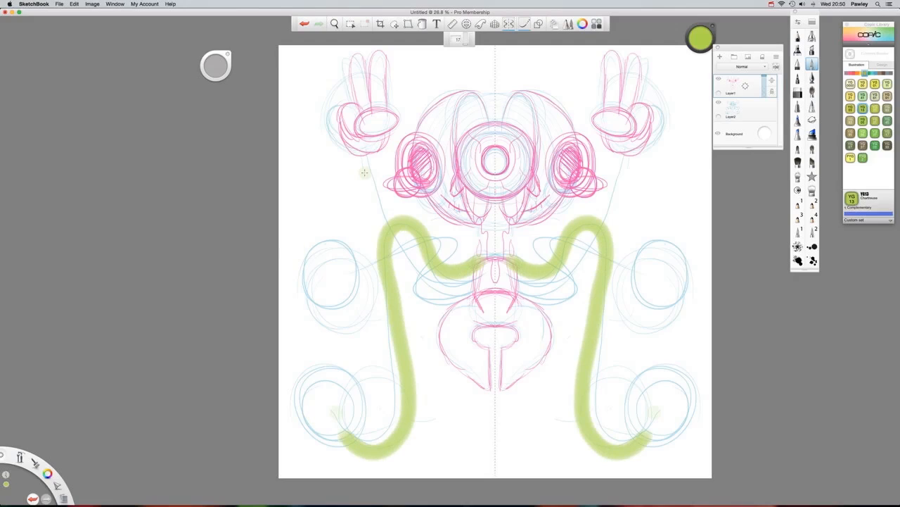
pyautogui.press('super+z')
pyautogui.moveTo(215, 67); pyautogui.dragTo(219, 64)
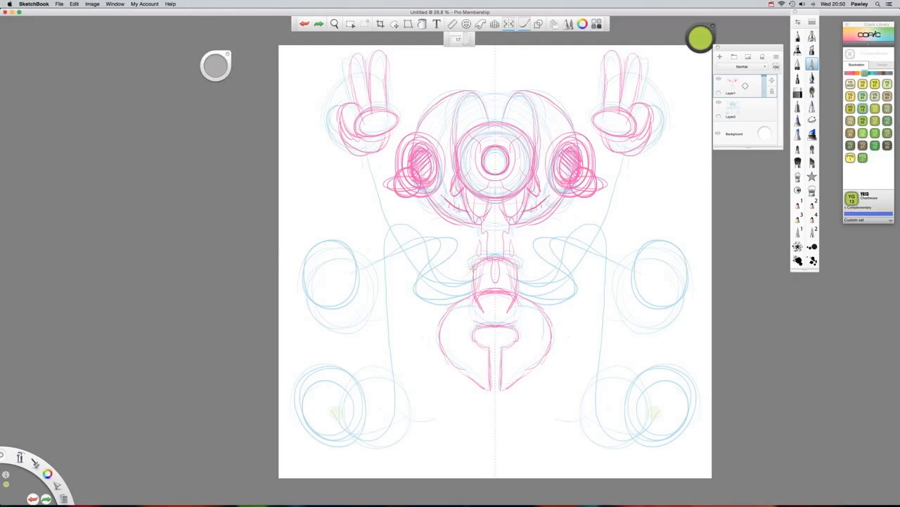
pyautogui.moveTo(470, 271)
pyautogui.mouseDown()
pyautogui.moveTo(438, 278)
pyautogui.moveTo(408, 221)
pyautogui.moveTo(391, 225)
pyautogui.moveTo(383, 259)
pyautogui.moveTo(397, 398)
pyautogui.moveTo(377, 436)
pyautogui.moveTo(328, 412)
pyautogui.mouseUp()
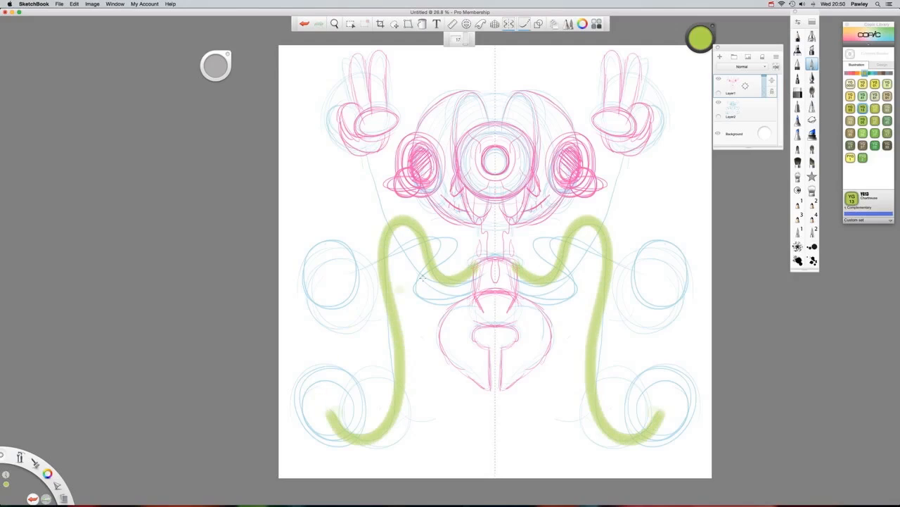
# - Paint the middle pair of arms as winding bands in pink RV06, linking the middle hand circles to the torso
pyautogui.click(849, 73)
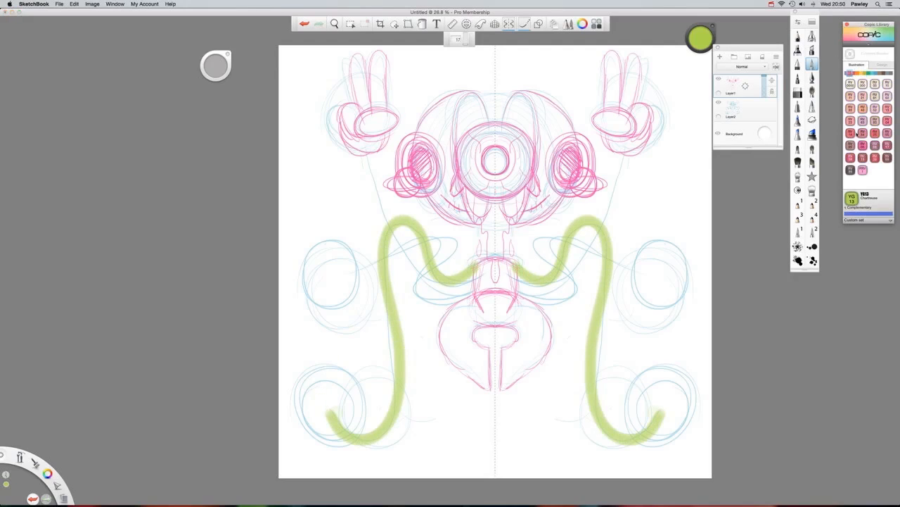
pyautogui.click(862, 146)
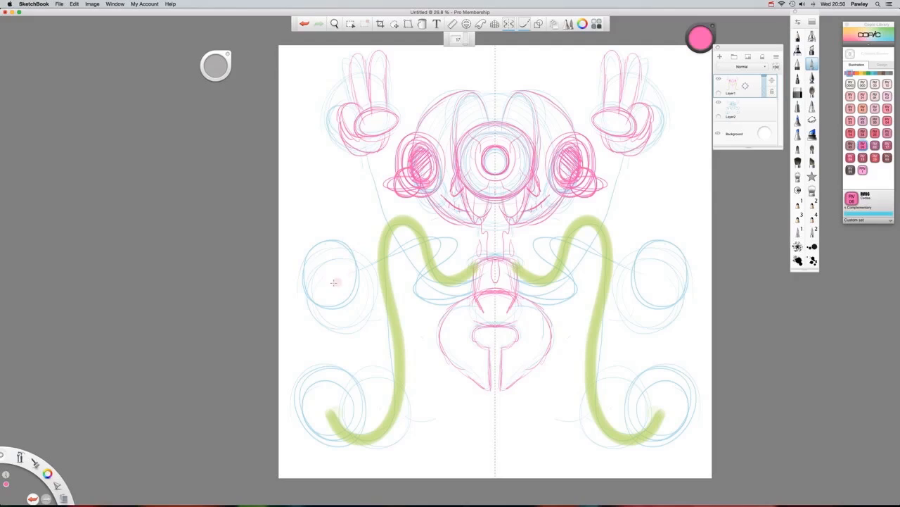
pyautogui.moveTo(334, 275)
pyautogui.mouseDown()
pyautogui.moveTo(412, 232)
pyautogui.moveTo(442, 229)
pyautogui.moveTo(451, 245)
pyautogui.moveTo(418, 274)
pyautogui.moveTo(413, 295)
pyautogui.moveTo(423, 306)
pyautogui.moveTo(476, 285)
pyautogui.mouseUp()
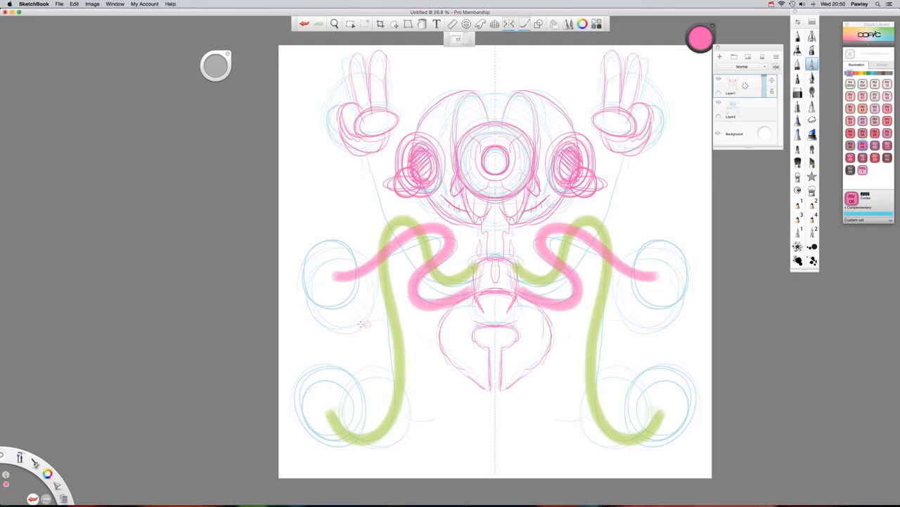
# - Paint the upper pair of arms in Apricot YR16, curving from the raised hands' wrists down to the torso
pyautogui.click(856, 74)
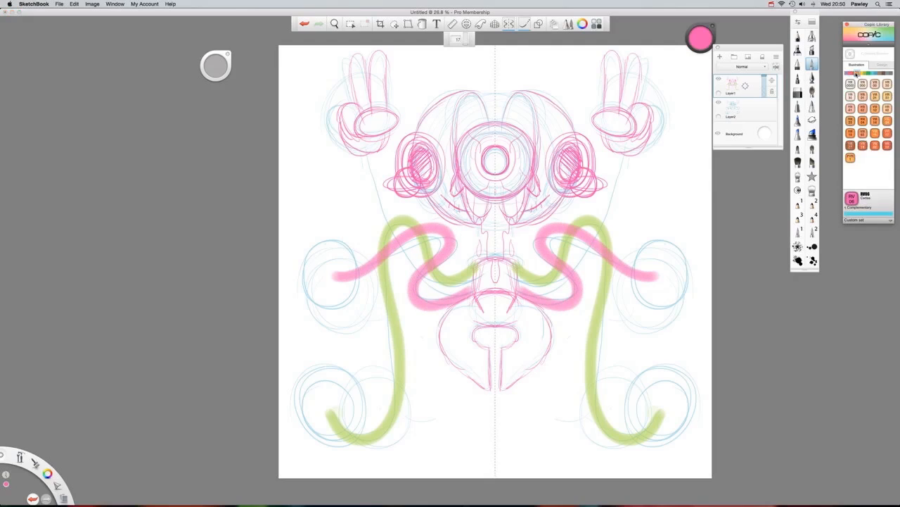
pyautogui.click(874, 132)
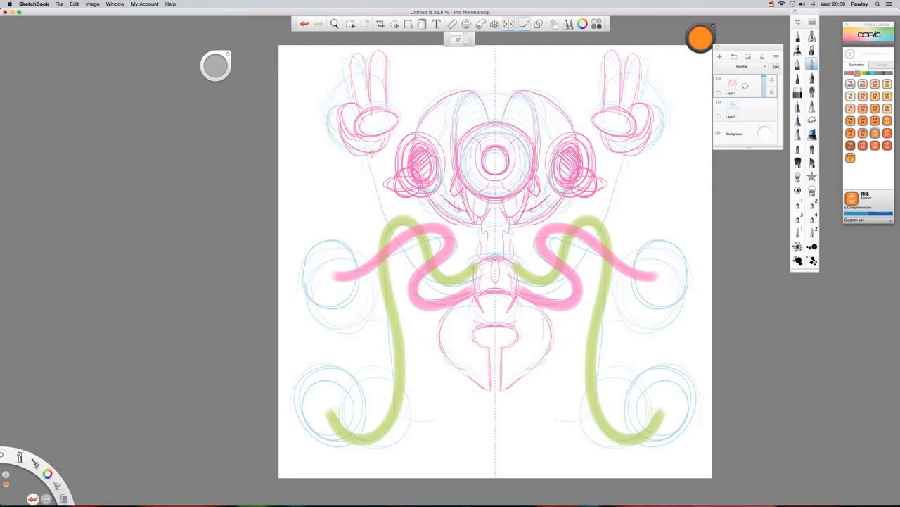
pyautogui.click(369, 154)
pyautogui.moveTo(369, 155)
pyautogui.mouseDown()
pyautogui.moveTo(403, 256)
pyautogui.moveTo(426, 285)
pyautogui.moveTo(449, 291)
pyautogui.moveTo(478, 276)
pyautogui.mouseUp()
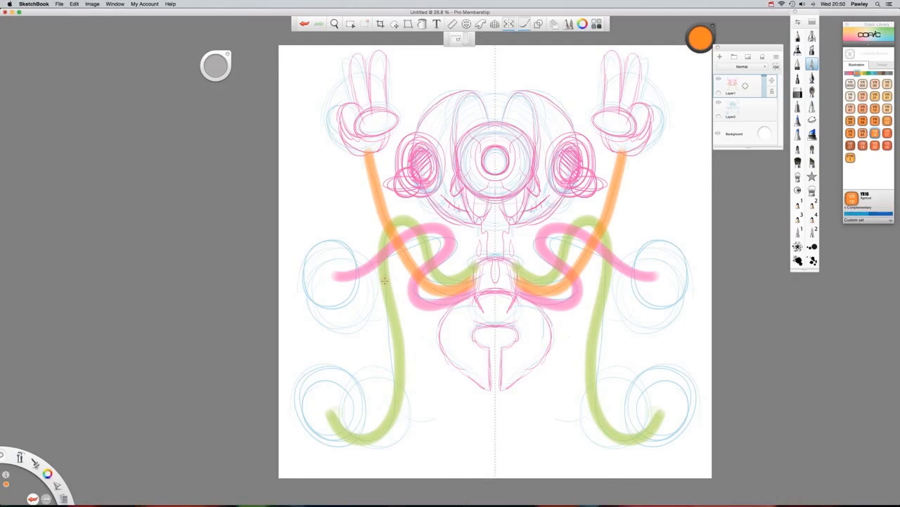
# - Try marking the arm edges with short black pencil lines where the coloured bands cross
pyautogui.click(798, 36)
pyautogui.moveTo(700, 40)
pyautogui.mouseDown()
pyautogui.moveTo(706, 113)
pyautogui.moveTo(569, 393)
pyautogui.moveTo(355, 261)
pyautogui.mouseUp()
pyautogui.moveTo(391, 215); pyautogui.dragTo(395, 228)
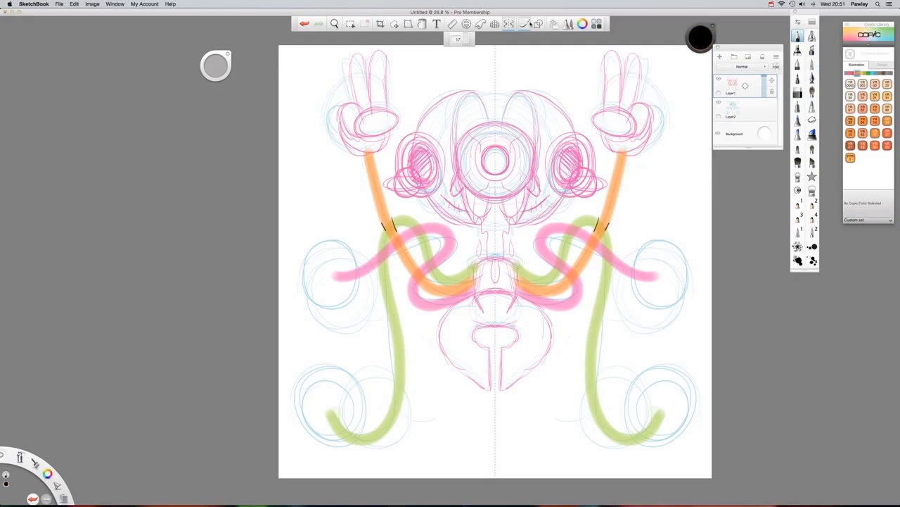
pyautogui.moveTo(390, 242); pyautogui.dragTo(404, 232)
pyautogui.moveTo(392, 251)
pyautogui.mouseDown()
pyautogui.moveTo(408, 242)
pyautogui.moveTo(423, 287)
pyautogui.moveTo(439, 256)
pyautogui.moveTo(441, 267)
pyautogui.mouseUp()
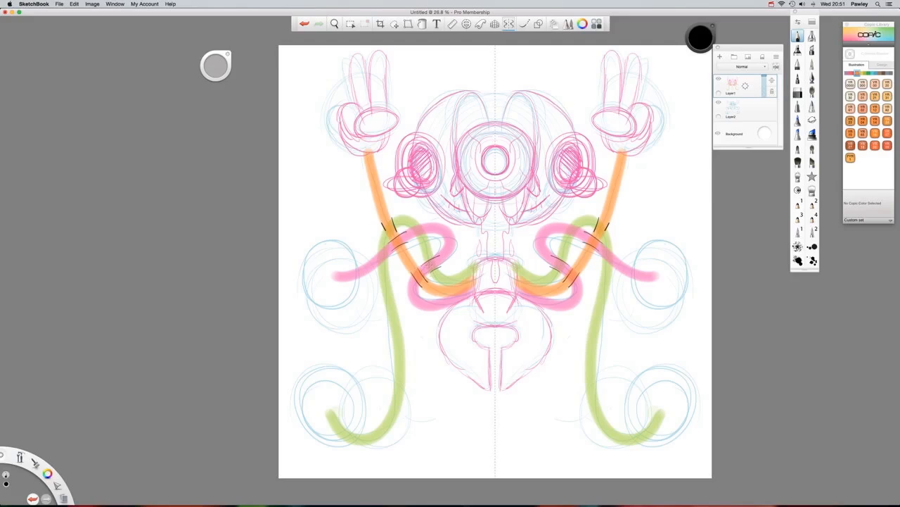
# - Undo the black crossing marks while keeping the orange upper arms
pyautogui.press('super+z')
pyautogui.press('super+z')
pyautogui.press('super+z')
pyautogui.press('super+z')
pyautogui.press('super+z')
pyautogui.press('super+z')
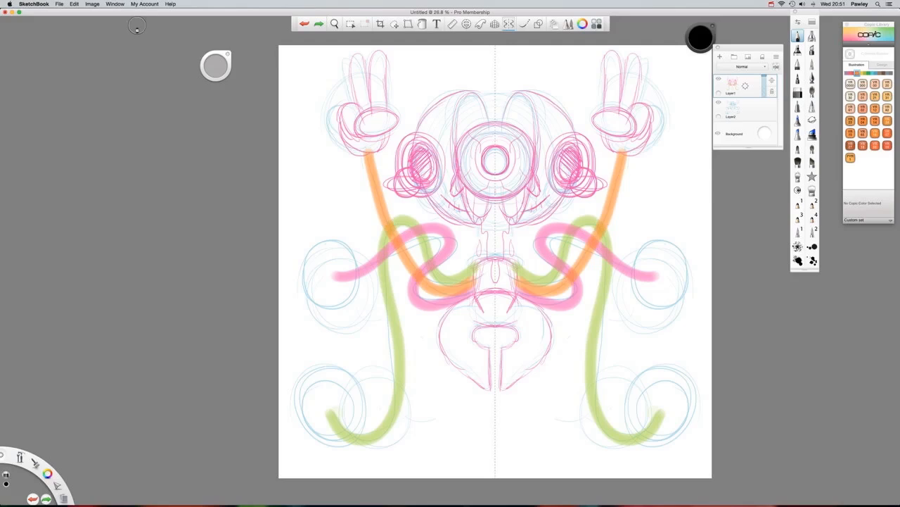
pyautogui.press('super+z')
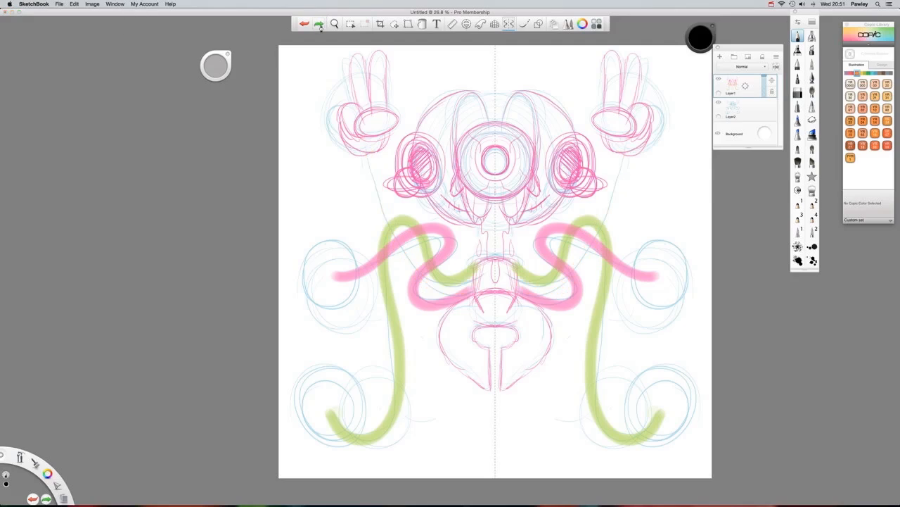
pyautogui.click(319, 26)
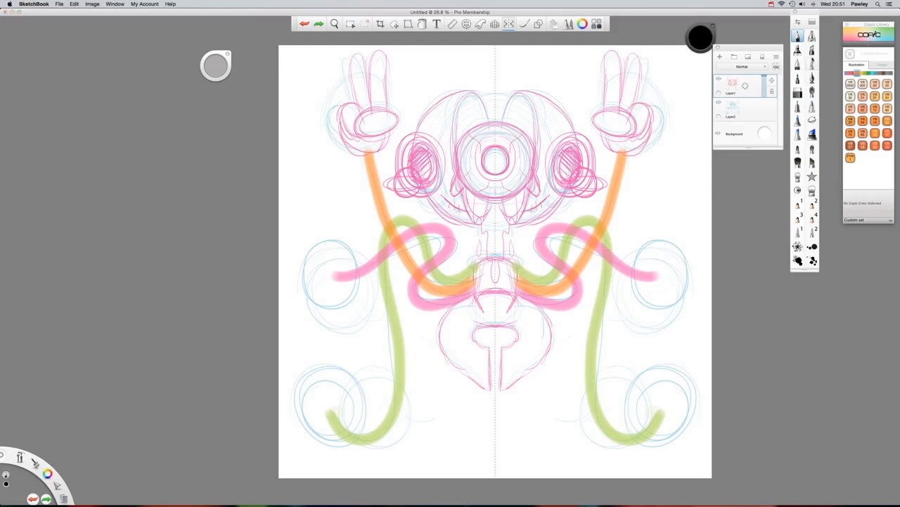
# - Draw a mirrored arc of seven small circles with inner circles above the head in Chinese Orange YR09
pyautogui.moveTo(495, 80)
pyautogui.mouseDown()
pyautogui.moveTo(491, 91)
pyautogui.moveTo(499, 91)
pyautogui.moveTo(502, 84)
pyautogui.moveTo(491, 91)
pyautogui.mouseUp()
pyautogui.press('super+z')
pyautogui.click(887, 145)
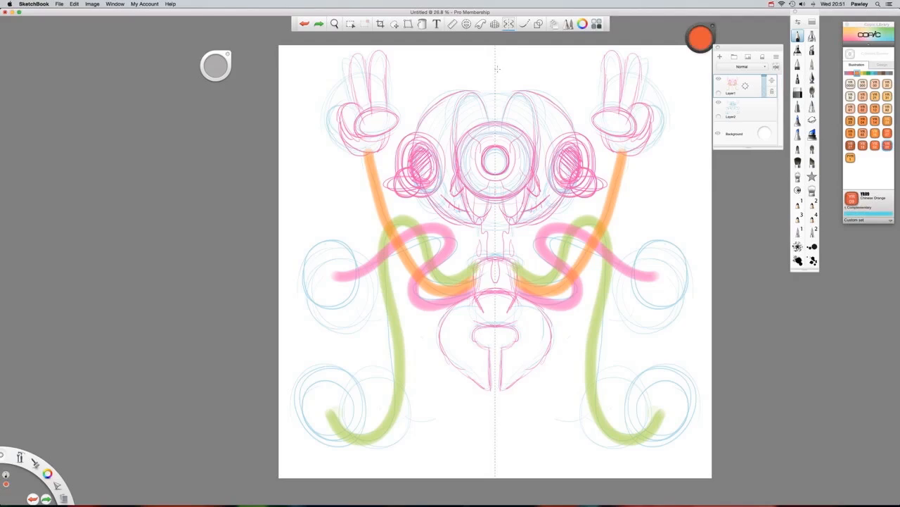
pyautogui.moveTo(497, 69)
pyautogui.mouseDown()
pyautogui.moveTo(486, 59)
pyautogui.moveTo(497, 70)
pyautogui.moveTo(423, 76)
pyautogui.moveTo(399, 112)
pyautogui.moveTo(414, 98)
pyautogui.mouseUp()
pyautogui.moveTo(456, 65); pyautogui.dragTo(404, 114)
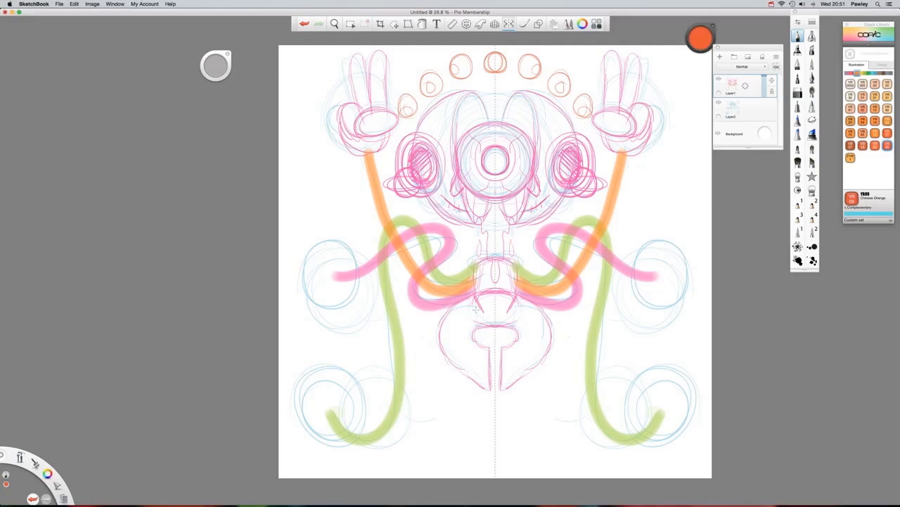
# - Prepare for inking on a new layer above the sketch, with stroke smoothing on and a black Inking Pen
pyautogui.click(771, 3)
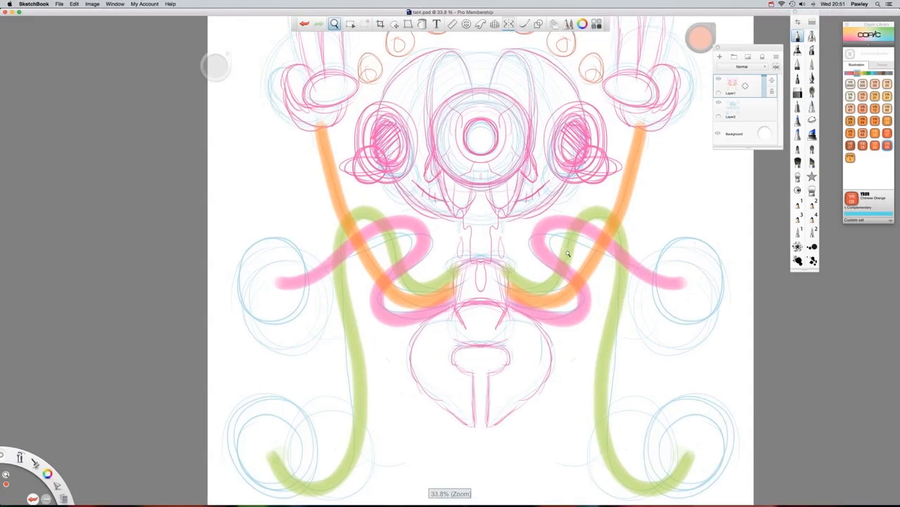
pyautogui.moveTo(563, 252); pyautogui.dragTo(600, 341)
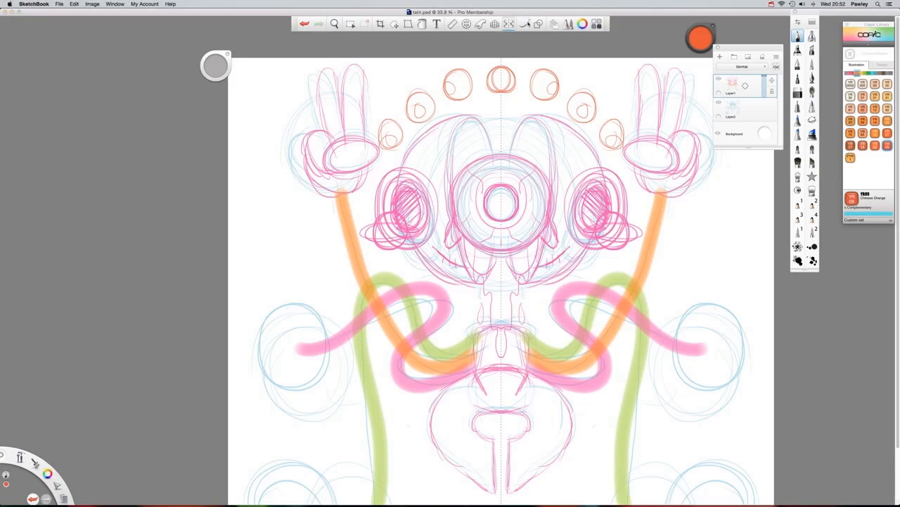
pyautogui.click(529, 25)
pyautogui.moveTo(734, 84); pyautogui.dragTo(763, 65)
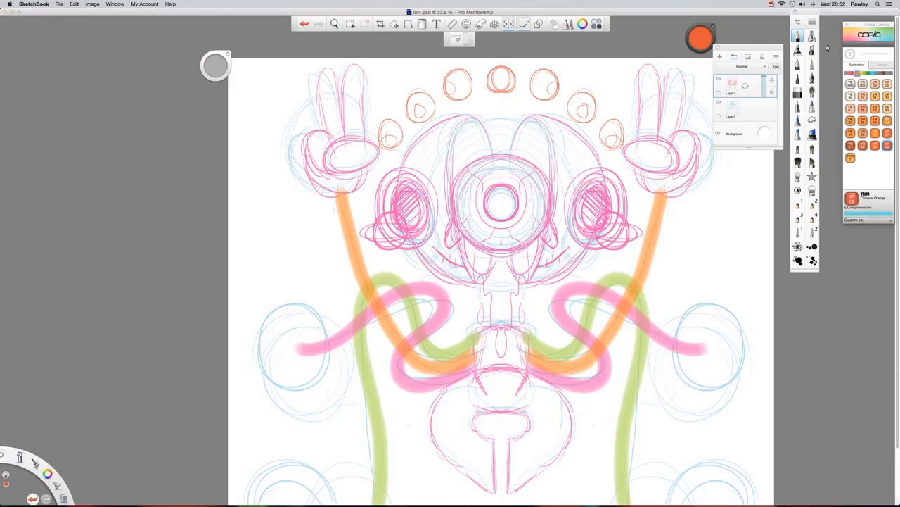
pyautogui.click(812, 78)
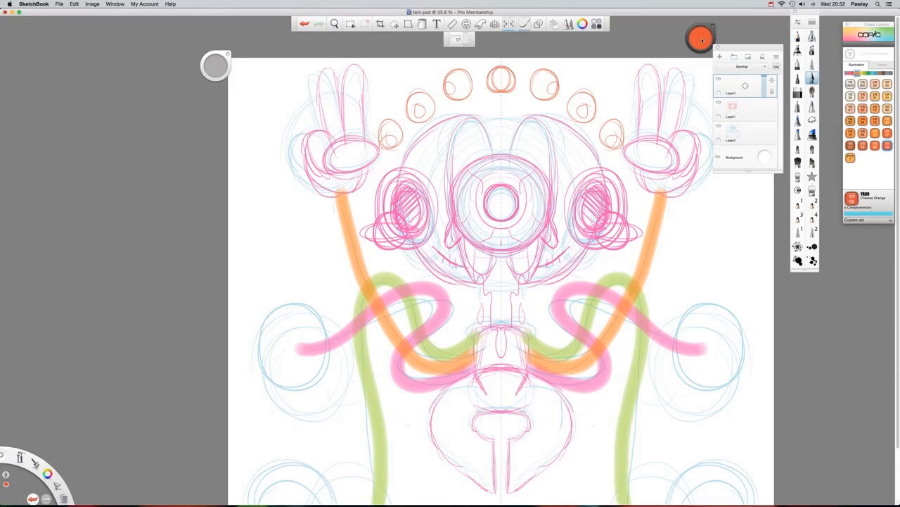
pyautogui.moveTo(702, 41); pyautogui.dragTo(676, 374)
# - Reduce the Inking Pen's size to about 40.9 in its brush properties
pyautogui.click(813, 24)
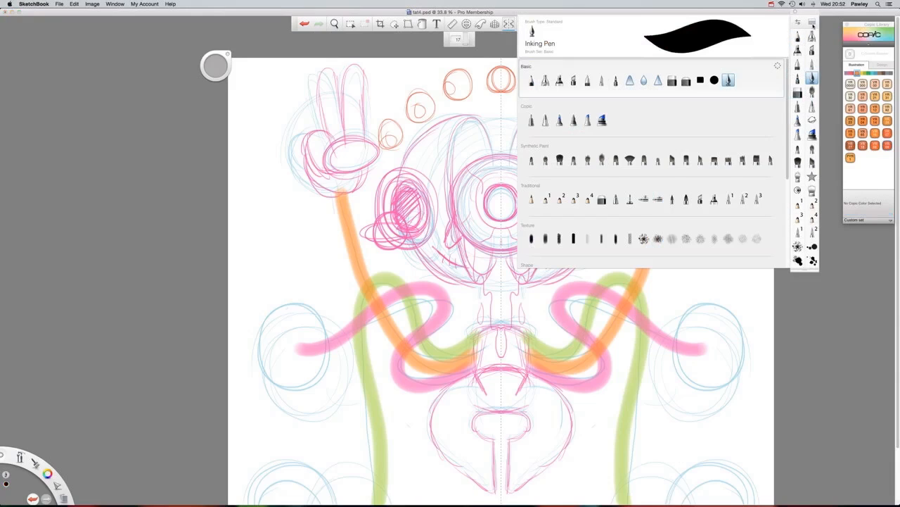
pyautogui.click(813, 24)
pyautogui.click(798, 23)
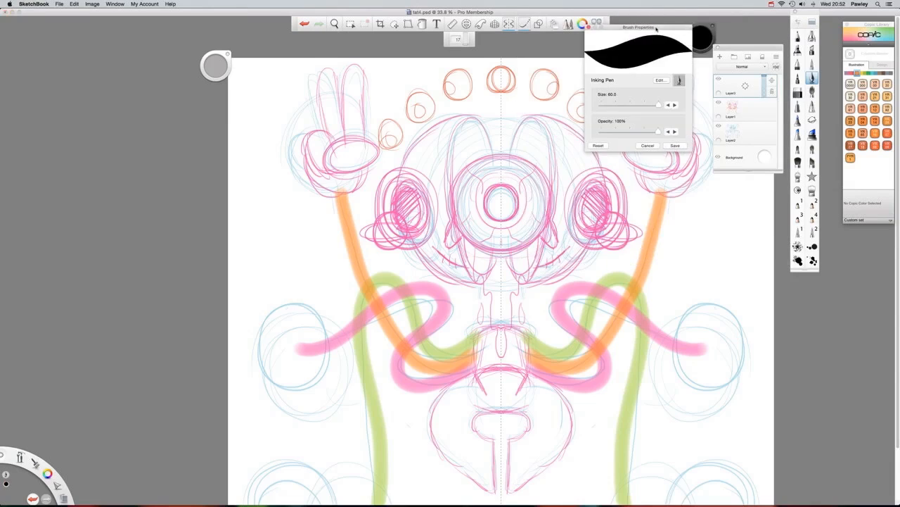
pyautogui.moveTo(656, 28)
pyautogui.mouseDown()
pyautogui.moveTo(237, 81)
pyautogui.moveTo(228, 94)
pyautogui.mouseUp()
pyautogui.moveTo(229, 174)
pyautogui.mouseDown()
pyautogui.moveTo(210, 176)
pyautogui.moveTo(204, 202)
pyautogui.moveTo(229, 200)
pyautogui.moveTo(213, 176)
pyautogui.moveTo(224, 175)
pyautogui.moveTo(211, 175)
pyautogui.mouseUp()
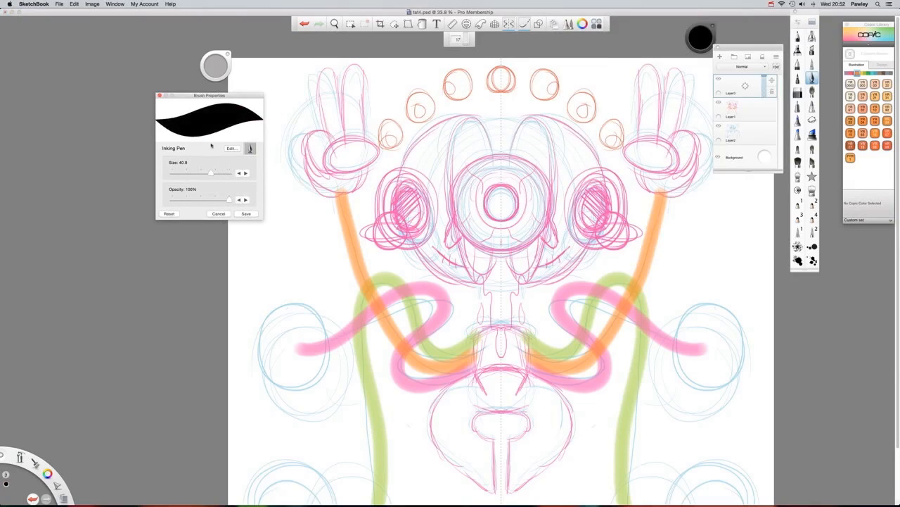
pyautogui.click(159, 95)
pyautogui.moveTo(215, 65); pyautogui.dragTo(214, 65)
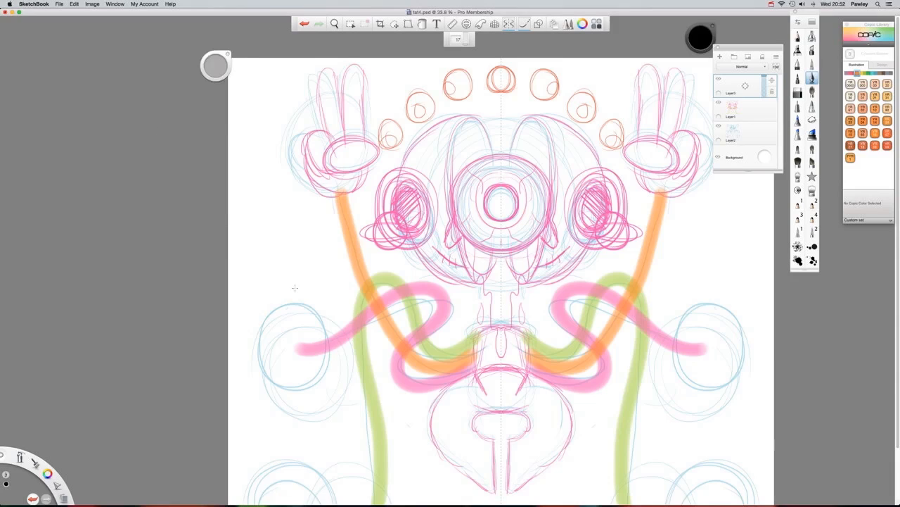
# - Turn off symmetry and ink the left raised hand's palm, thumb and two fingers in black with smoothing at 17
pyautogui.click(509, 24)
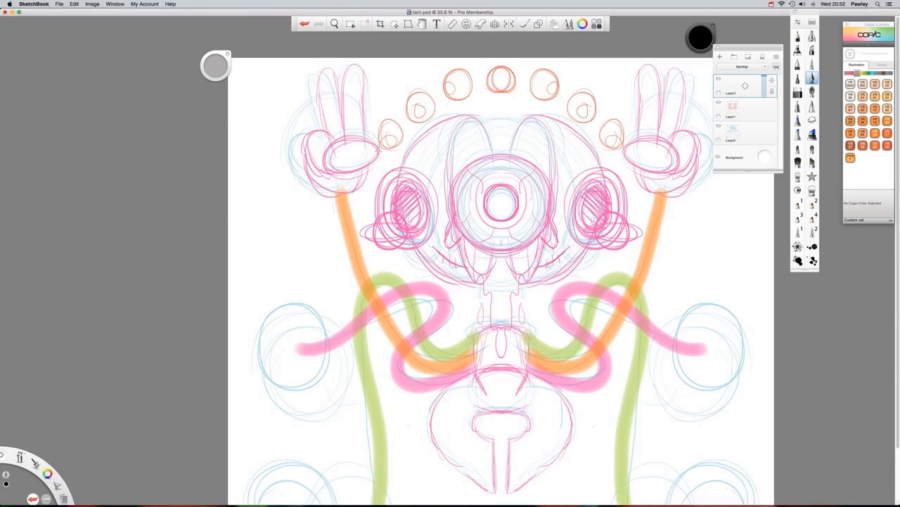
pyautogui.click(525, 24)
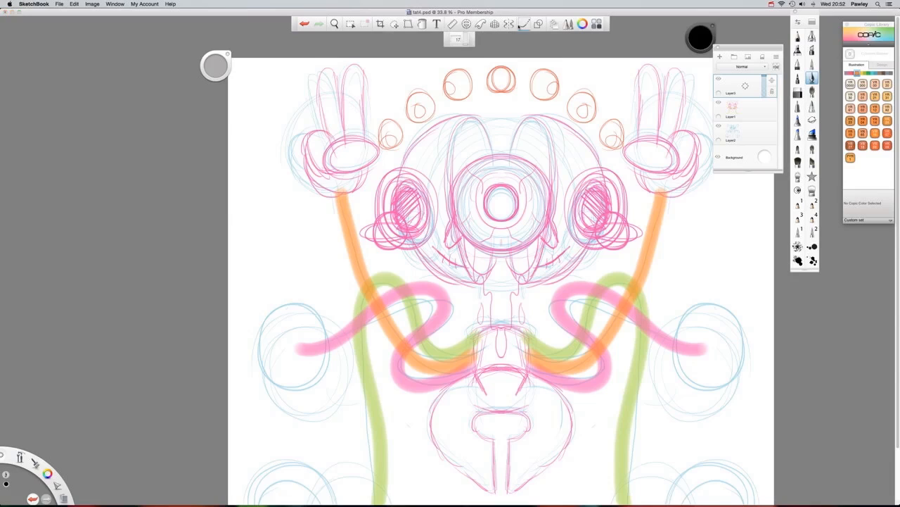
pyautogui.moveTo(379, 153)
pyautogui.mouseDown()
pyautogui.moveTo(344, 139)
pyautogui.moveTo(325, 159)
pyautogui.moveTo(335, 170)
pyautogui.moveTo(381, 148)
pyautogui.mouseUp()
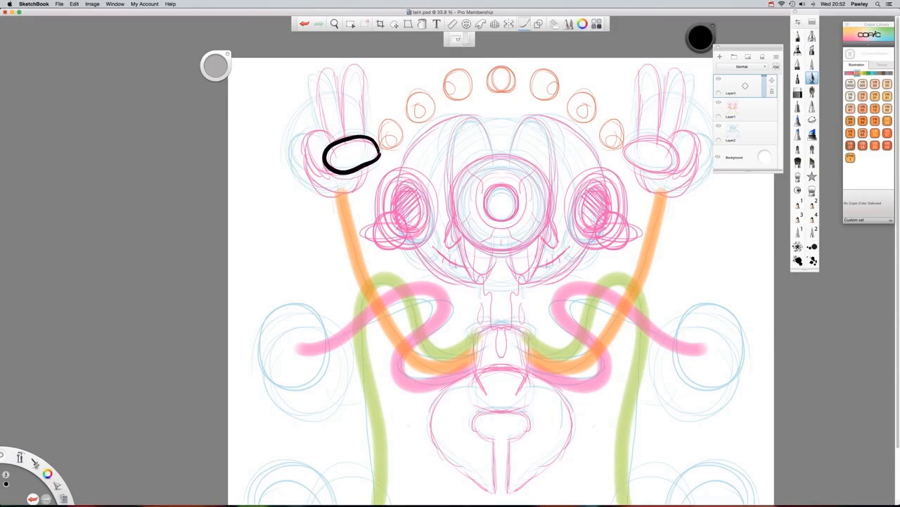
pyautogui.press('super+z')
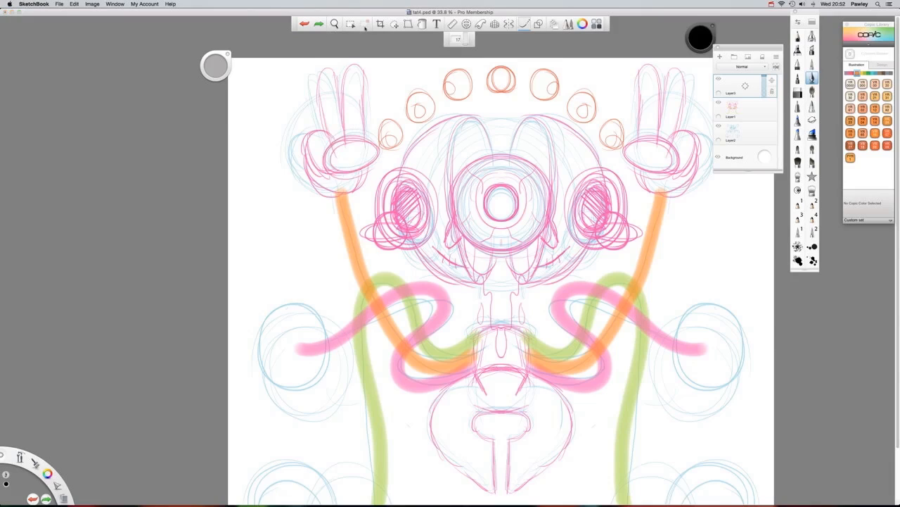
pyautogui.moveTo(377, 149)
pyautogui.mouseDown()
pyautogui.moveTo(352, 137)
pyautogui.moveTo(334, 140)
pyautogui.moveTo(322, 159)
pyautogui.moveTo(341, 171)
pyautogui.moveTo(365, 168)
pyautogui.moveTo(381, 149)
pyautogui.moveTo(348, 132)
pyautogui.moveTo(344, 76)
pyautogui.moveTo(352, 62)
pyautogui.moveTo(364, 70)
pyautogui.moveTo(363, 143)
pyautogui.moveTo(343, 124)
pyautogui.moveTo(332, 66)
pyautogui.moveTo(320, 71)
pyautogui.moveTo(317, 103)
pyautogui.moveTo(331, 152)
pyautogui.moveTo(324, 139)
pyautogui.moveTo(300, 134)
pyautogui.moveTo(306, 163)
pyautogui.moveTo(322, 179)
pyautogui.moveTo(342, 167)
pyautogui.moveTo(305, 180)
pyautogui.moveTo(323, 198)
pyautogui.moveTo(342, 195)
pyautogui.moveTo(368, 181)
pyautogui.moveTo(365, 161)
pyautogui.mouseUp()
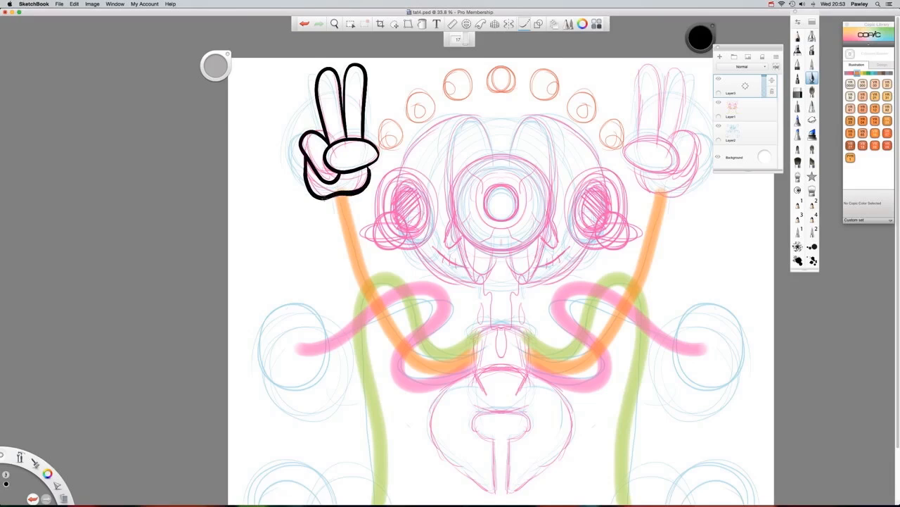
# - Ink the raised hand's wrist cuff and the inner contour lines of its fingers and palm in black
pyautogui.moveTo(322, 194)
pyautogui.mouseDown()
pyautogui.moveTo(328, 211)
pyautogui.moveTo(344, 208)
pyautogui.moveTo(357, 197)
pyautogui.moveTo(350, 186)
pyautogui.mouseUp()
pyautogui.moveTo(335, 84)
pyautogui.mouseDown()
pyautogui.moveTo(325, 72)
pyautogui.moveTo(322, 102)
pyautogui.moveTo(361, 80)
pyautogui.moveTo(359, 68)
pyautogui.moveTo(350, 69)
pyautogui.moveTo(348, 97)
pyautogui.mouseUp()
pyautogui.moveTo(376, 158)
pyautogui.mouseDown()
pyautogui.moveTo(351, 144)
pyautogui.moveTo(336, 159)
pyautogui.moveTo(315, 138)
pyautogui.moveTo(331, 158)
pyautogui.mouseUp()
pyautogui.moveTo(336, 107)
pyautogui.mouseDown()
pyautogui.moveTo(342, 144)
pyautogui.moveTo(320, 190)
pyautogui.mouseUp()
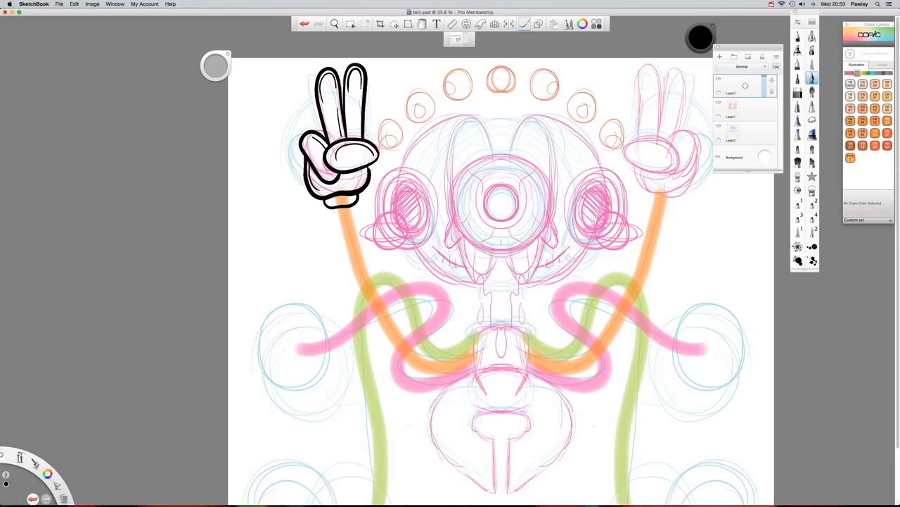
# - Hide the blue sketch layer and remove the inked outer edge of the raised hand's palm and folded fingers
pyautogui.click(718, 128)
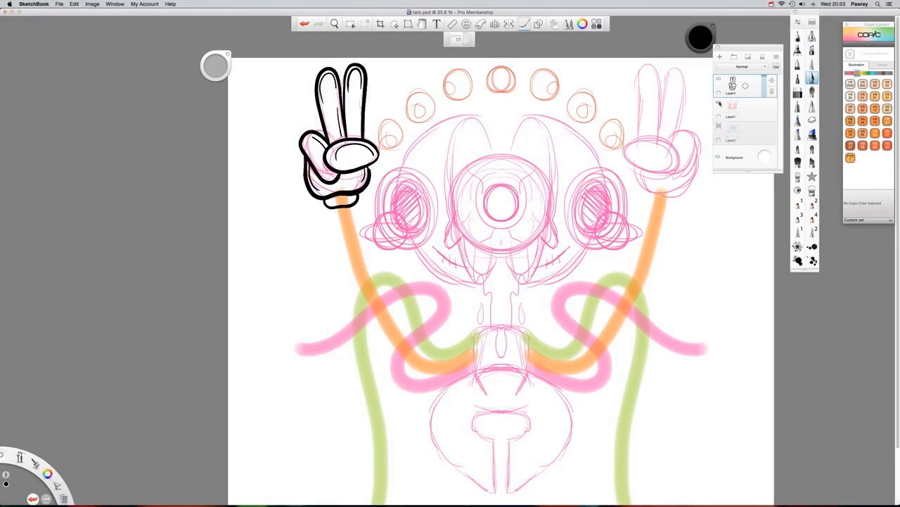
pyautogui.click(719, 104)
pyautogui.click(719, 104)
pyautogui.moveTo(374, 166); pyautogui.dragTo(368, 180)
pyautogui.press('super+z')
pyautogui.click(364, 170)
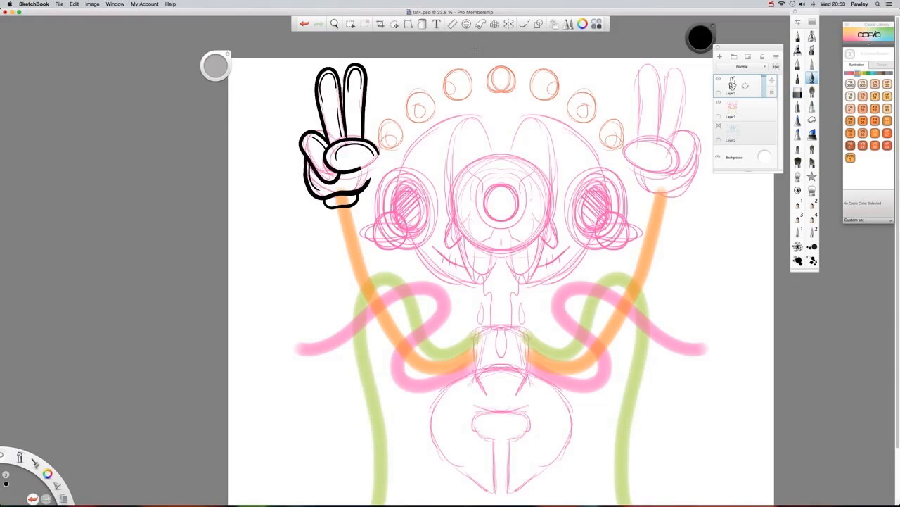
# - Re-ink the hand's outer palm edge and wrist cuff in black with stroke smoothing at 17, and show the blue sketch layer again
pyautogui.click(525, 23)
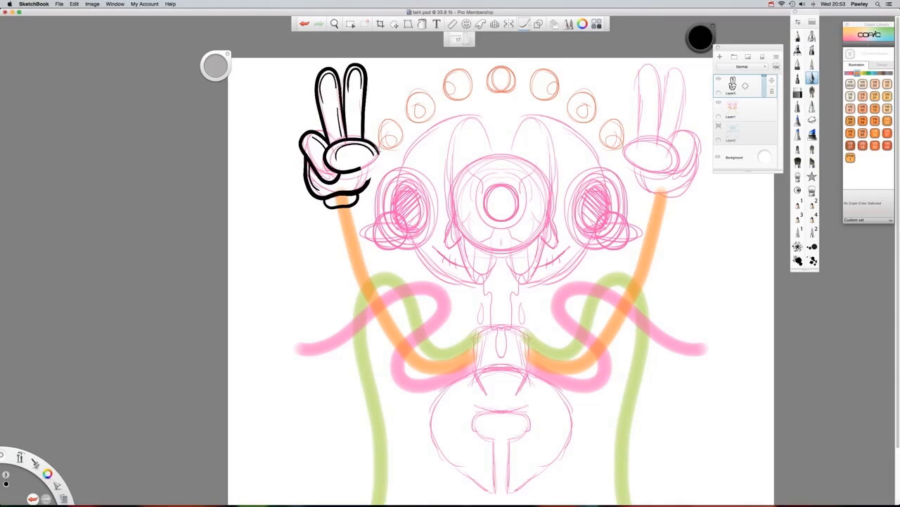
pyautogui.moveTo(380, 151); pyautogui.dragTo(360, 193)
pyautogui.click(719, 126)
pyautogui.click(719, 126)
pyautogui.press('super+z')
pyautogui.moveTo(329, 202); pyautogui.dragTo(354, 202)
pyautogui.click(718, 125)
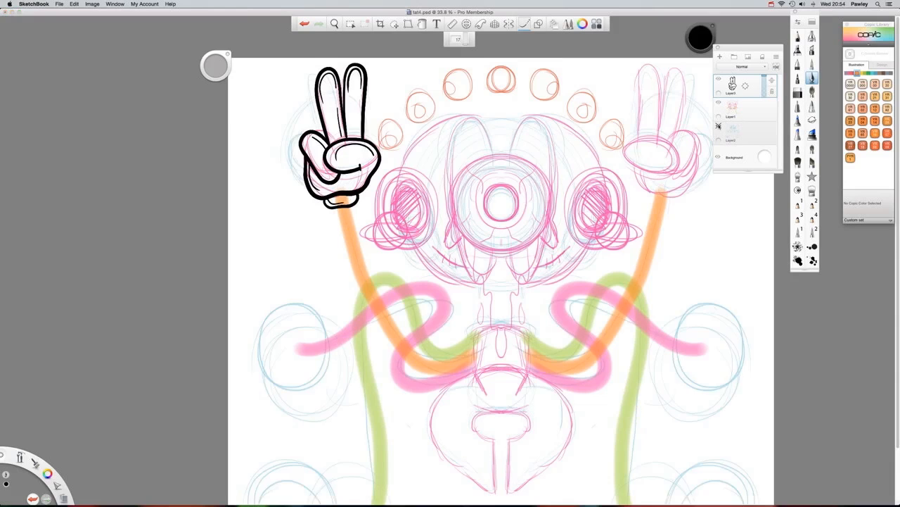
# - Duplicate the inked hand layer and move the copy to the end of the left pink arm, tilted slightly outward
pyautogui.press('space')
pyautogui.moveTo(571, 249)
pyautogui.mouseDown()
pyautogui.moveTo(543, 271)
pyautogui.moveTo(528, 236)
pyautogui.mouseUp()
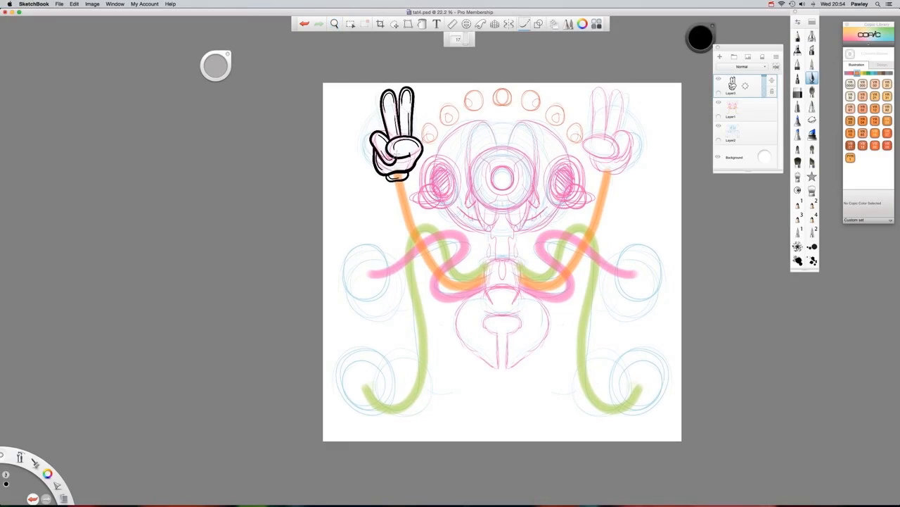
pyautogui.click(731, 83)
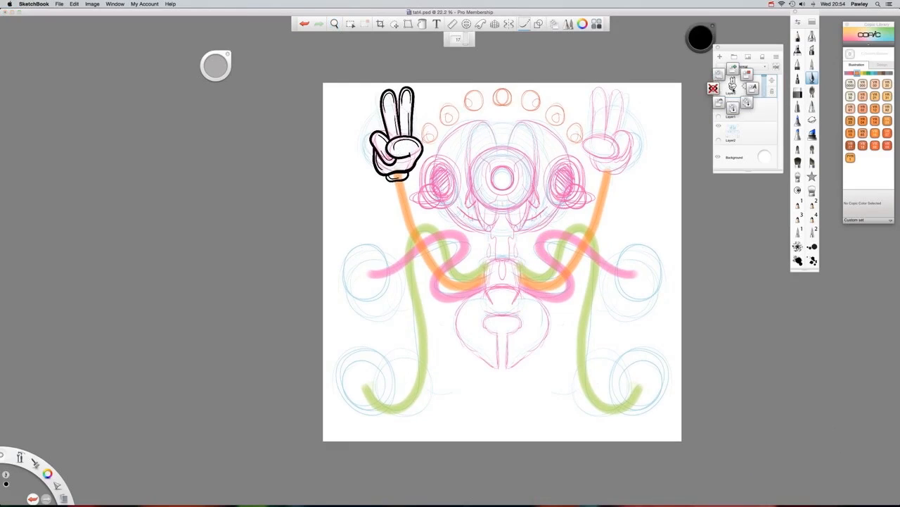
pyautogui.click(720, 75)
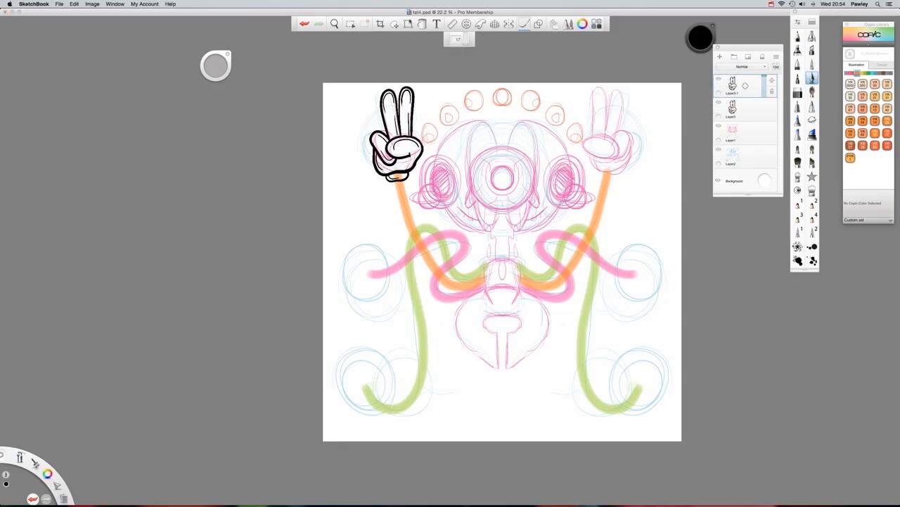
pyautogui.click(394, 24)
pyautogui.moveTo(465, 150); pyautogui.dragTo(454, 214)
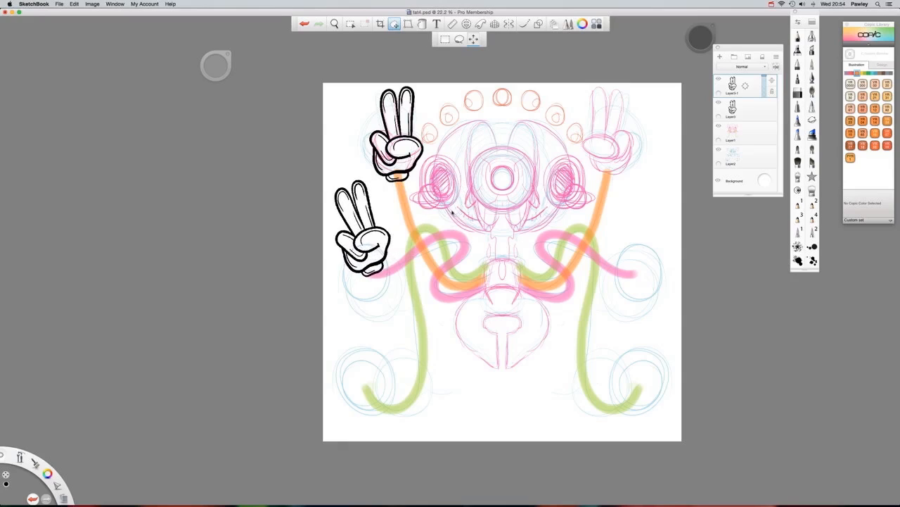
pyautogui.press('Escape')
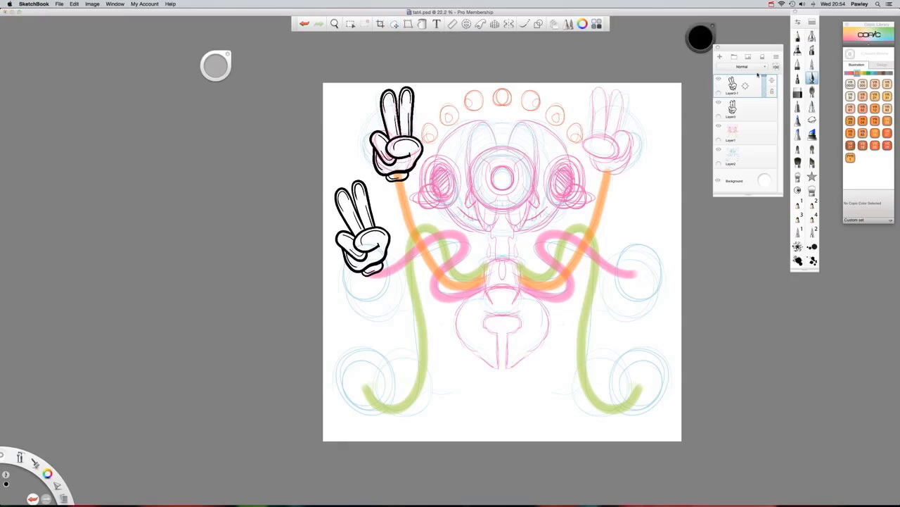
# - Duplicate the original hand layer again and place the copy at the end of the left green arm
pyautogui.moveTo(733, 109); pyautogui.dragTo(726, 93)
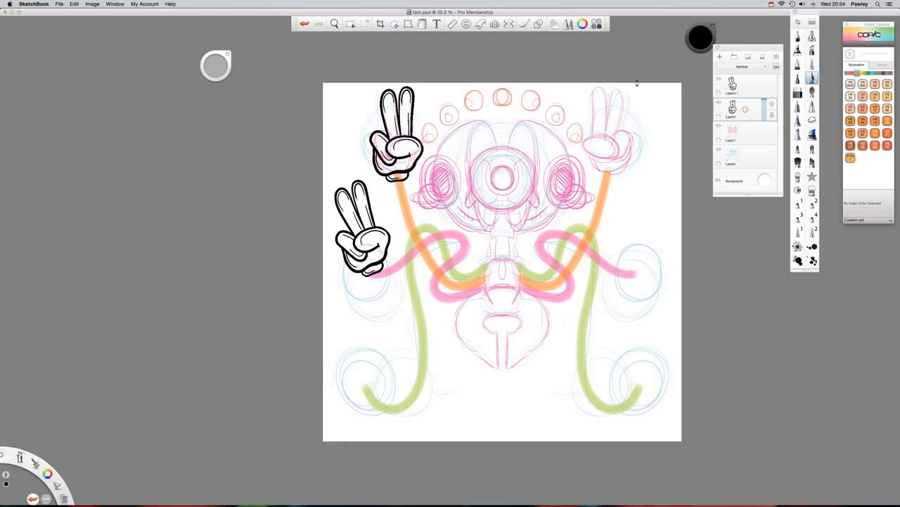
pyautogui.click(394, 24)
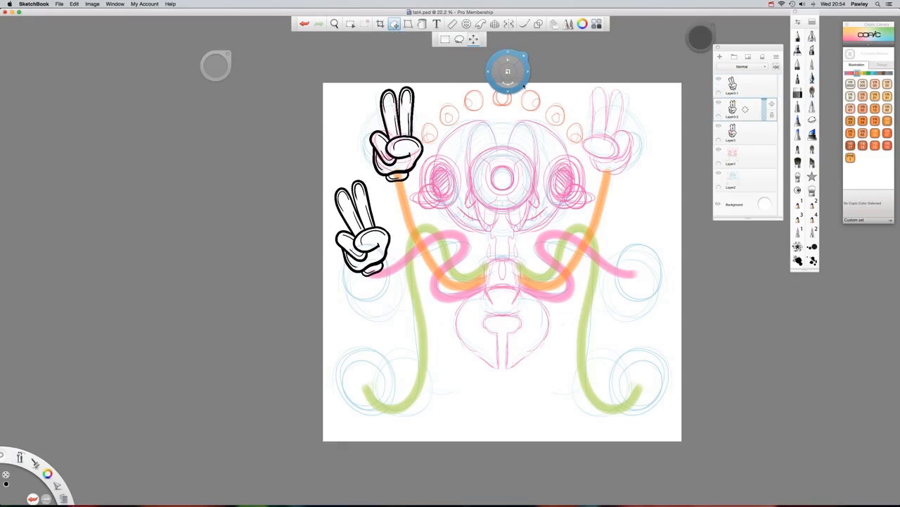
pyautogui.moveTo(490, 186); pyautogui.dragTo(493, 297)
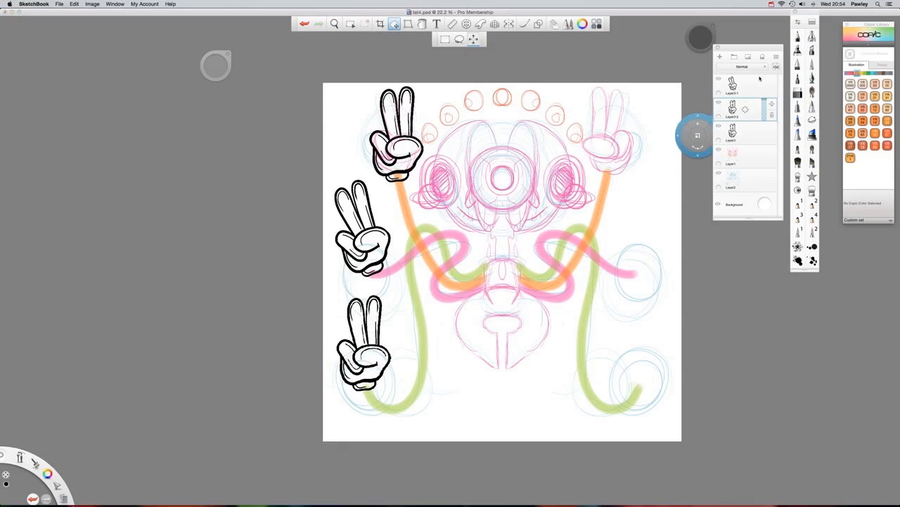
# - Merge the three inked hand layers into one layer and check it by toggling its visibility
pyautogui.click(743, 92)
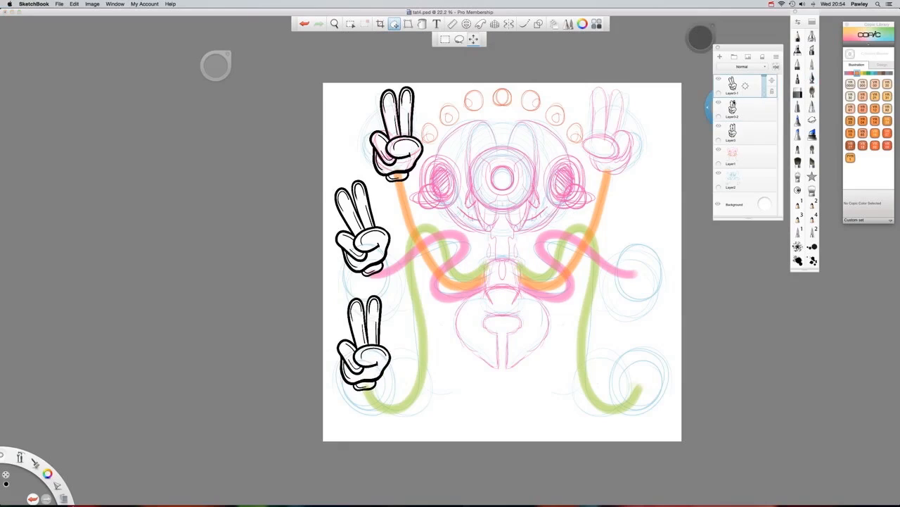
pyautogui.press('super+e')
pyautogui.press('super+e')
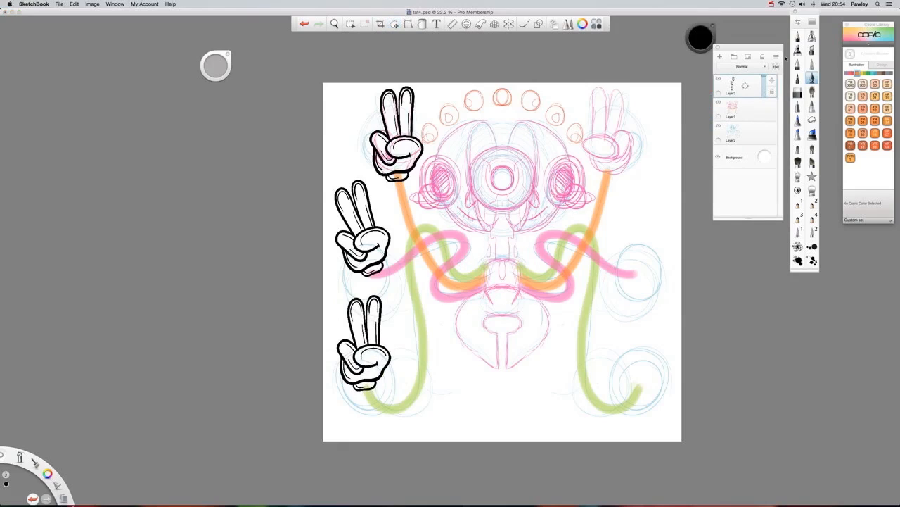
pyautogui.click(718, 81)
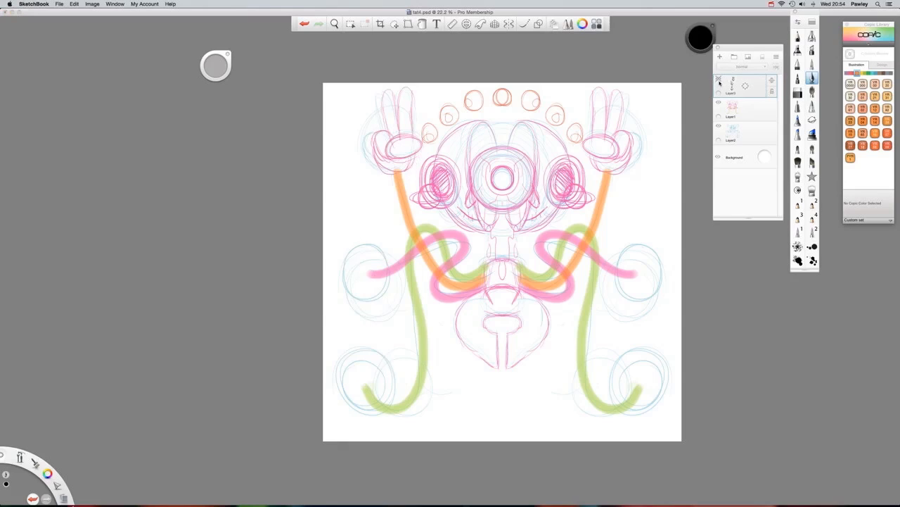
pyautogui.click(719, 80)
# - Duplicate the merged hands layer, mirror the copy onto the right arms, and merge it with the left hands
pyautogui.click(733, 84)
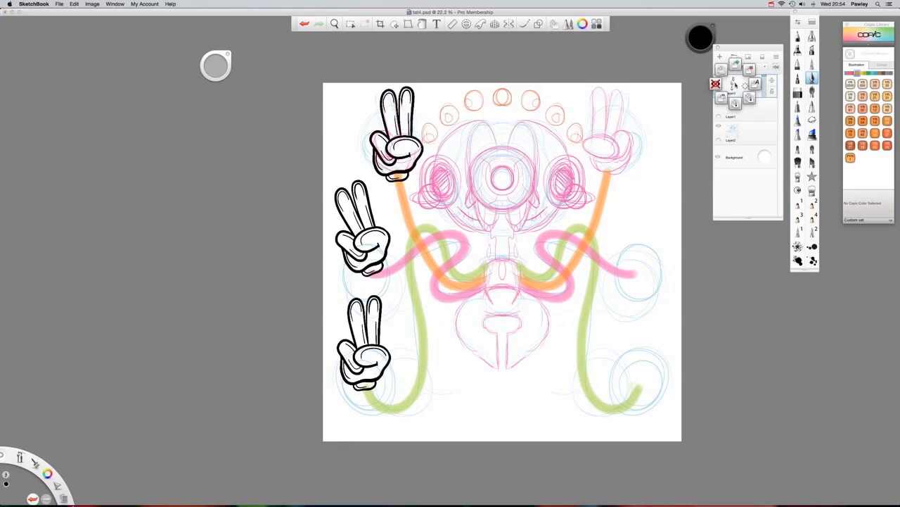
pyautogui.click(721, 70)
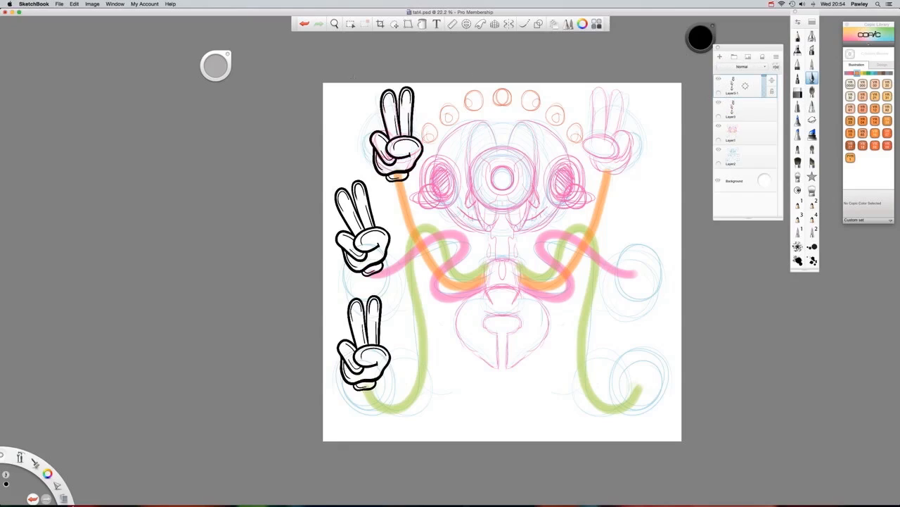
pyautogui.click(91, 4)
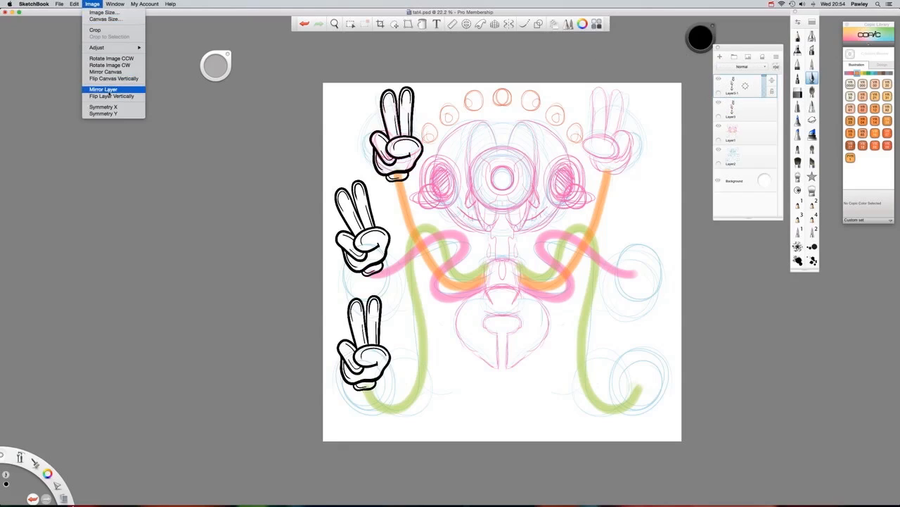
pyautogui.click(109, 91)
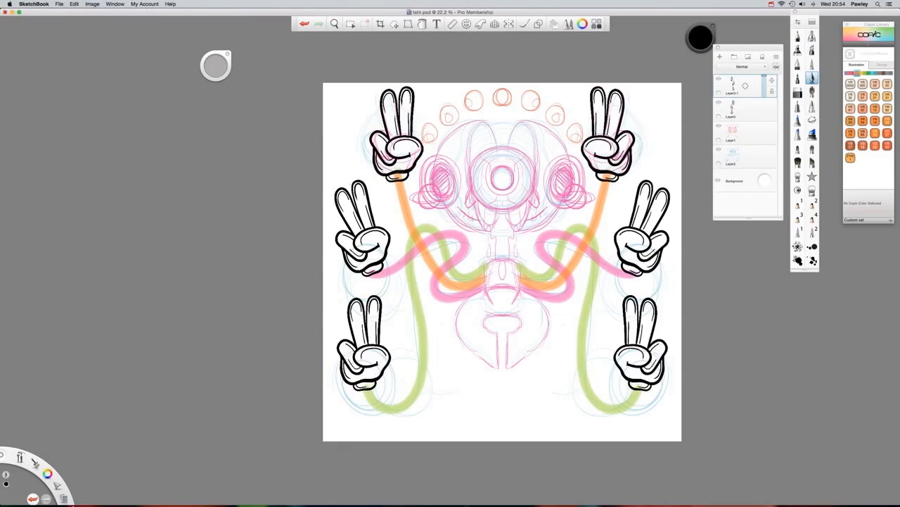
pyautogui.moveTo(737, 84); pyautogui.dragTo(759, 102)
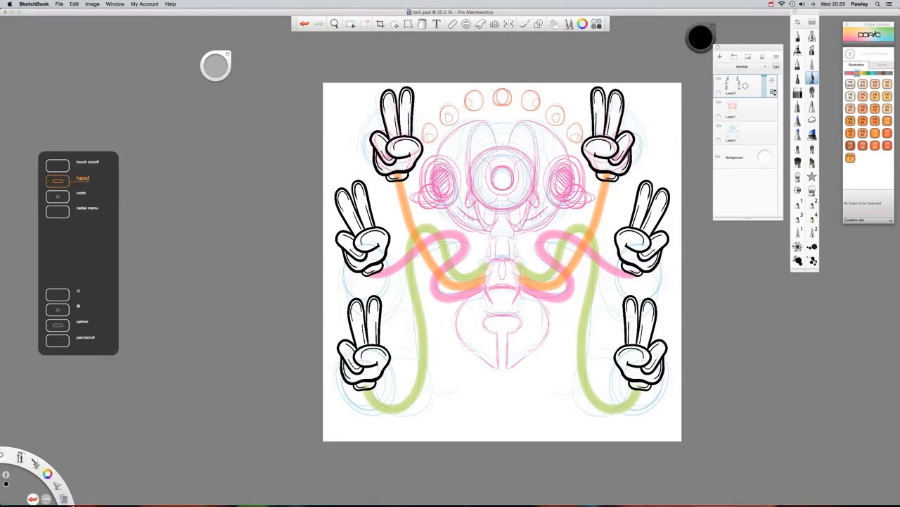
# - Lock the merged hands layer and make a new empty layer above it the active one
pyautogui.click(734, 84)
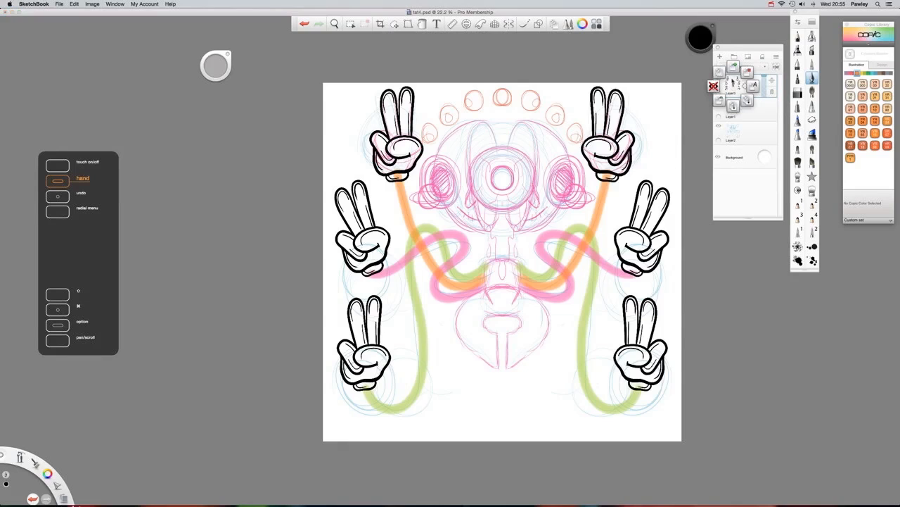
pyautogui.moveTo(733, 80); pyautogui.dragTo(735, 69)
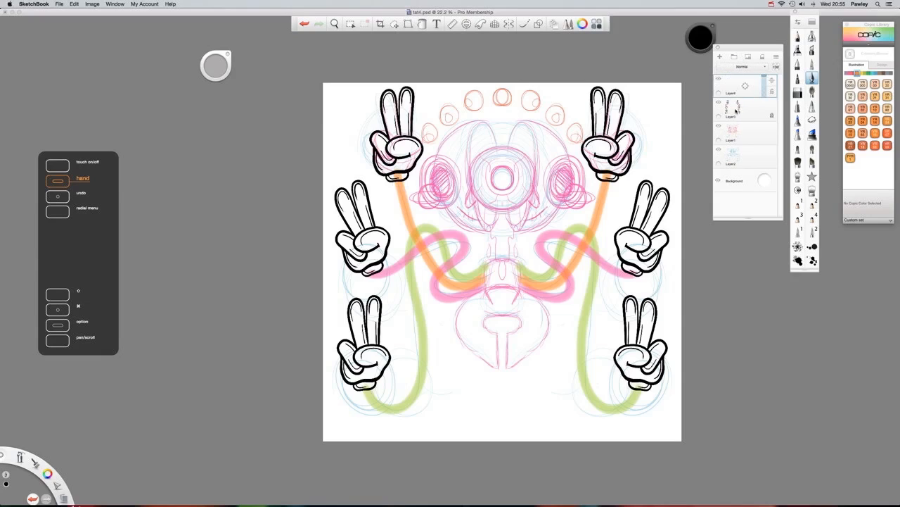
pyautogui.click(735, 108)
pyautogui.moveTo(738, 110); pyautogui.dragTo(717, 123)
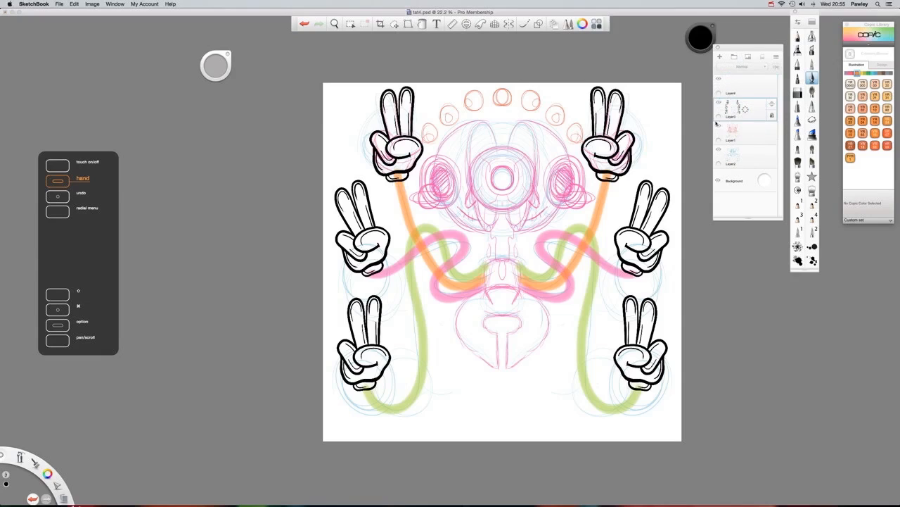
pyautogui.click(743, 87)
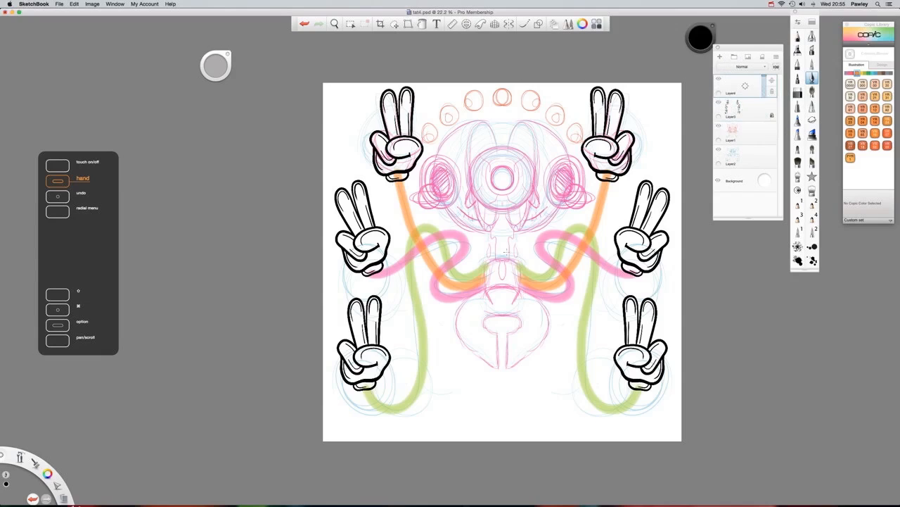
# - Turn on left-right symmetry and place the ellipse guide, opened to 90°, over the central eye at about (2156, 3398)
pyautogui.click(507, 25)
pyautogui.press('space')
pyautogui.moveTo(507, 225); pyautogui.dragTo(546, 301)
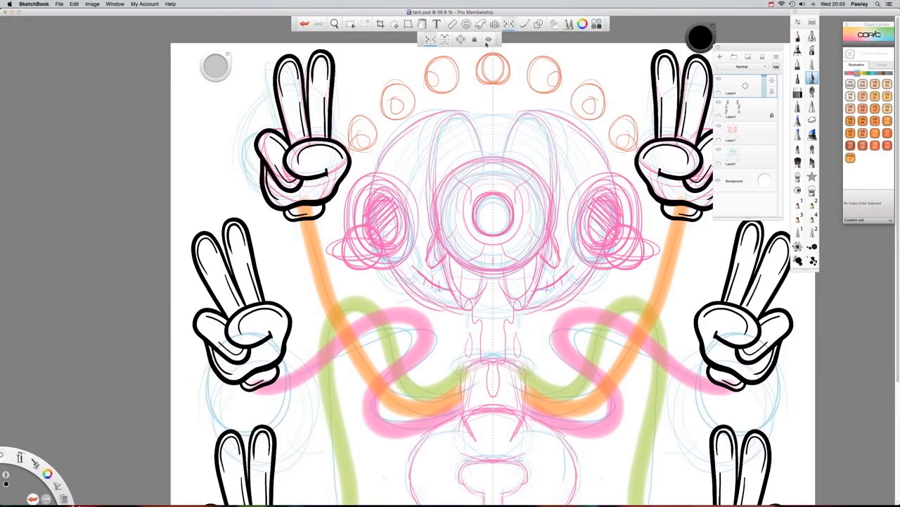
pyautogui.click(467, 23)
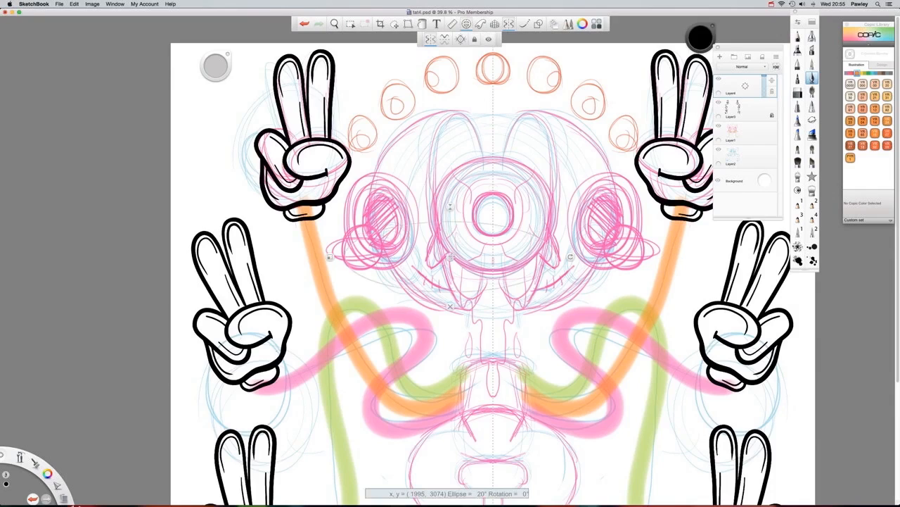
pyautogui.moveTo(470, 206); pyautogui.dragTo(451, 256)
pyautogui.moveTo(451, 207); pyautogui.dragTo(451, 169)
pyautogui.moveTo(451, 257); pyautogui.dragTo(364, 190)
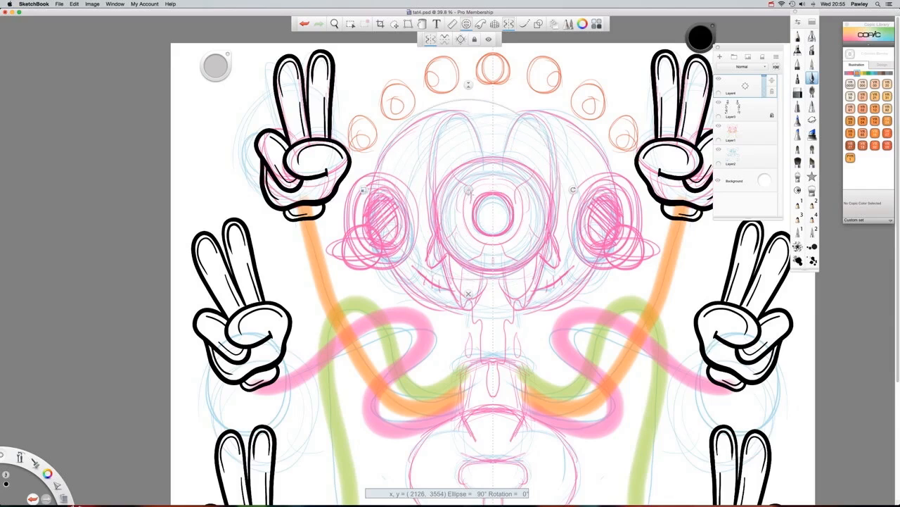
pyautogui.moveTo(468, 190); pyautogui.dragTo(473, 213)
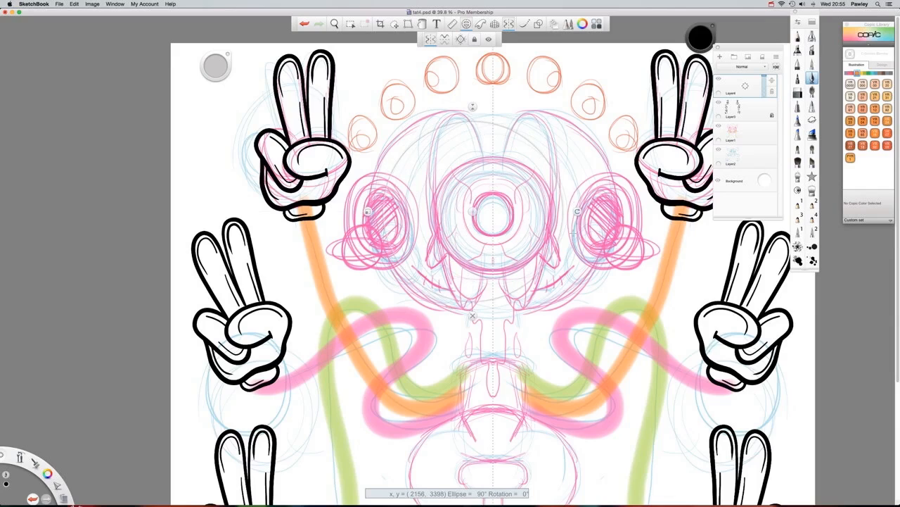
# - Narrow the ellipse guide to 18°, rotate it to 272° at about (2088, 3406), and ink the outer rim of the split head
pyautogui.moveTo(473, 317); pyautogui.dragTo(497, 312)
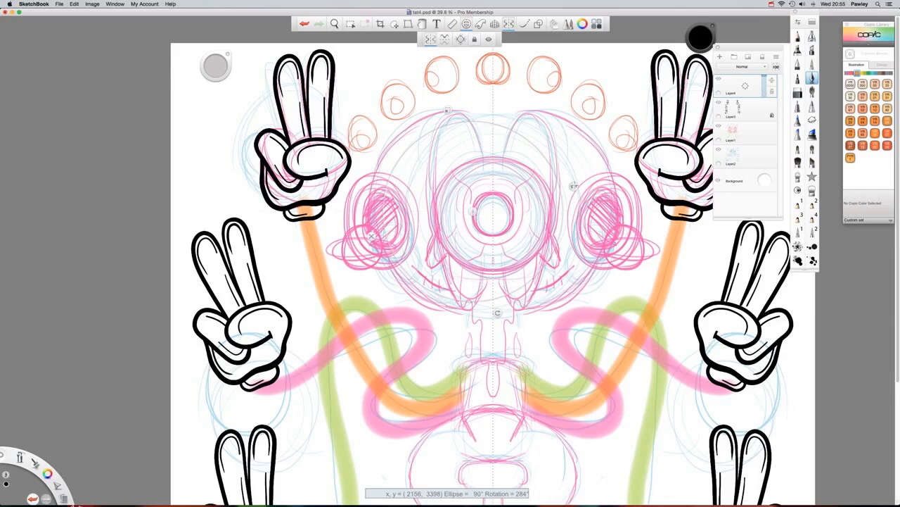
pyautogui.moveTo(574, 186); pyautogui.dragTo(523, 198)
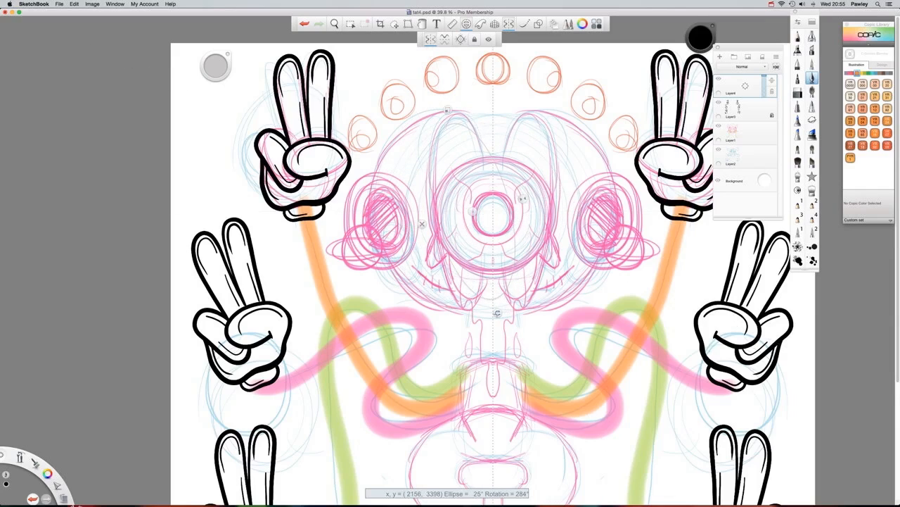
pyautogui.moveTo(497, 312); pyautogui.dragTo(477, 316)
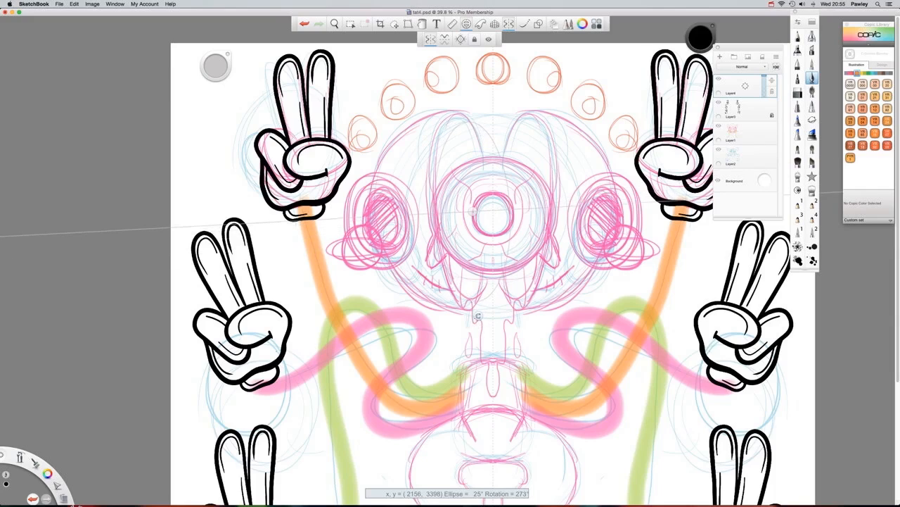
pyautogui.moveTo(492, 212); pyautogui.dragTo(460, 209)
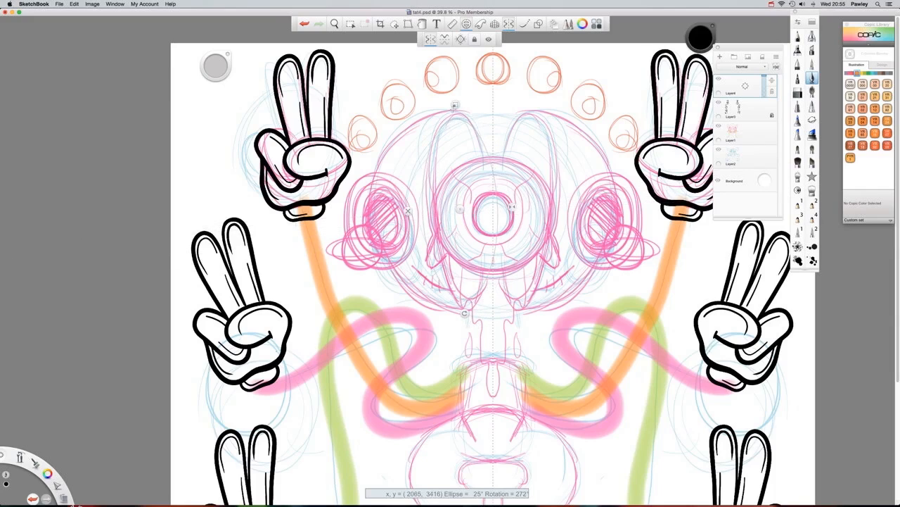
pyautogui.moveTo(455, 104); pyautogui.dragTo(454, 96)
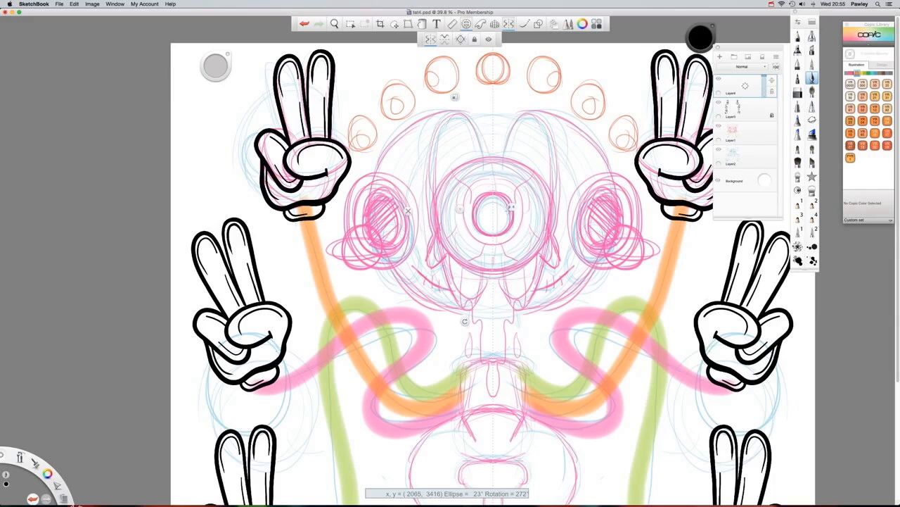
pyautogui.moveTo(515, 206); pyautogui.dragTo(464, 211)
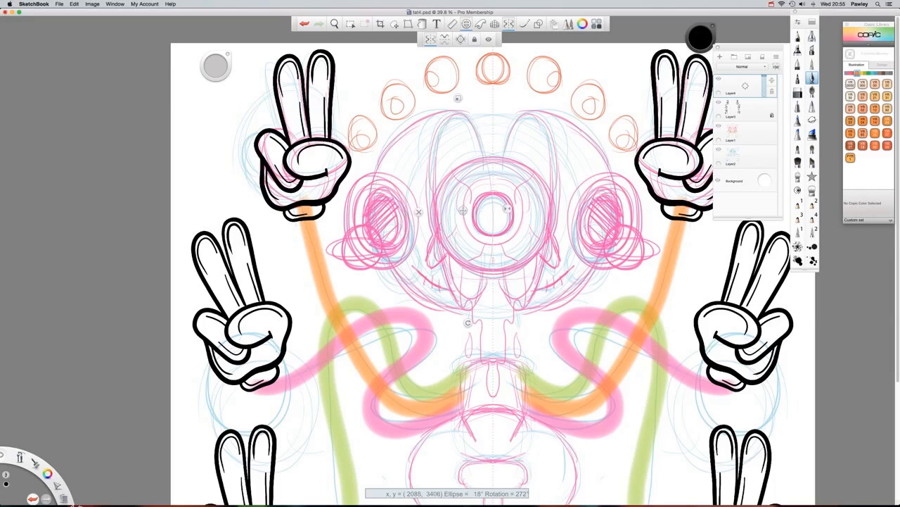
pyautogui.moveTo(458, 98); pyautogui.dragTo(458, 96)
pyautogui.moveTo(487, 157)
pyautogui.mouseDown()
pyautogui.moveTo(456, 112)
pyautogui.moveTo(433, 140)
pyautogui.moveTo(431, 195)
pyautogui.moveTo(453, 299)
pyautogui.moveTo(476, 308)
pyautogui.moveTo(491, 266)
pyautogui.mouseUp()
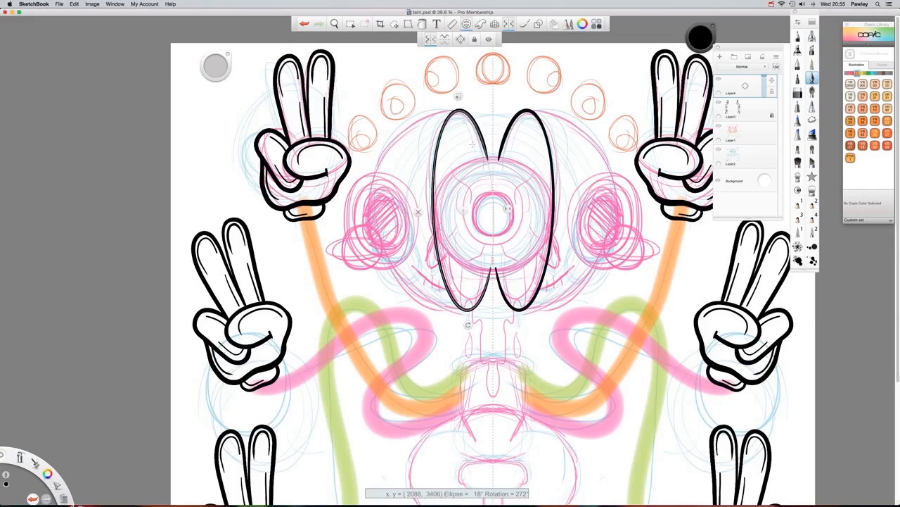
# - Ink the head's inner rim with the ellipse guide at 17°, and the skull's round back outline with the guide at 90°
pyautogui.moveTo(458, 95); pyautogui.dragTo(459, 112)
pyautogui.moveTo(503, 209); pyautogui.dragTo(502, 210)
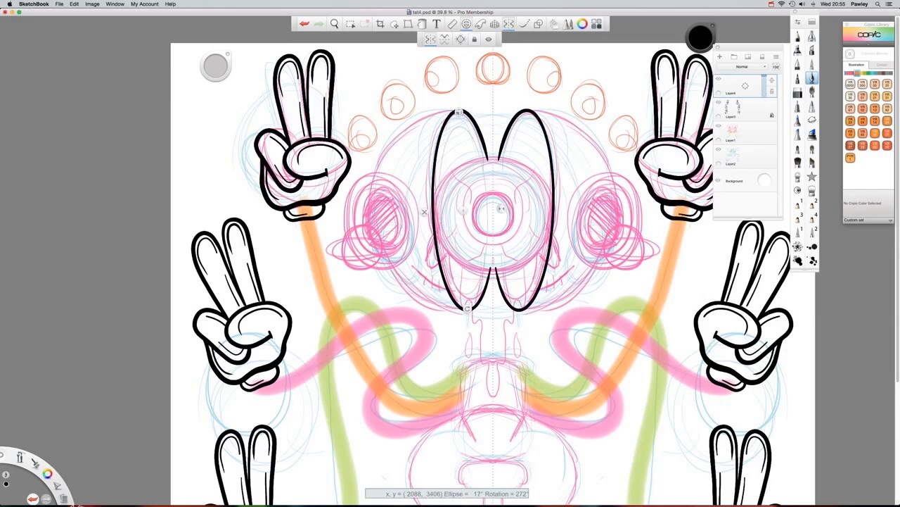
pyautogui.moveTo(458, 112); pyautogui.dragTo(458, 110)
pyautogui.moveTo(480, 153)
pyautogui.mouseDown()
pyautogui.moveTo(464, 128)
pyautogui.moveTo(444, 148)
pyautogui.moveTo(437, 236)
pyautogui.moveTo(464, 296)
pyautogui.moveTo(483, 274)
pyautogui.mouseUp()
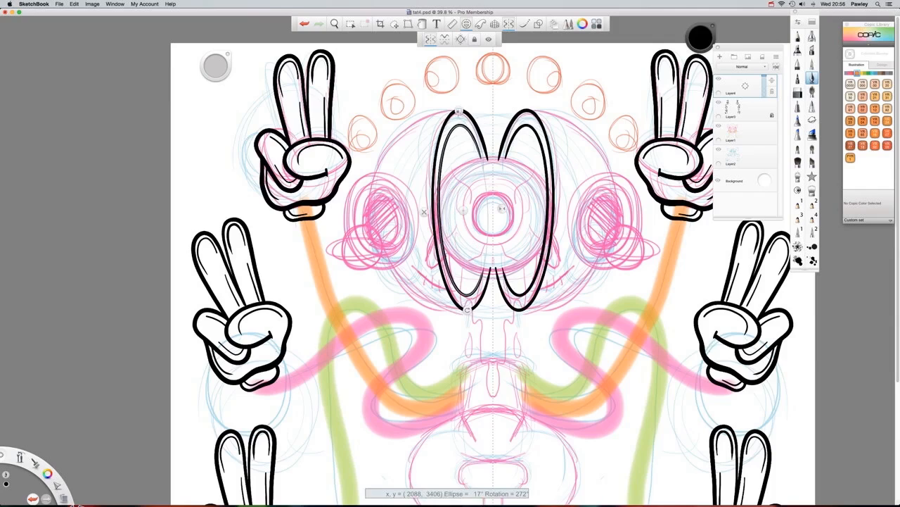
pyautogui.click(460, 111)
pyautogui.moveTo(485, 128)
pyautogui.mouseDown()
pyautogui.moveTo(486, 108)
pyautogui.moveTo(437, 114)
pyautogui.moveTo(384, 146)
pyautogui.moveTo(365, 186)
pyautogui.moveTo(370, 249)
pyautogui.moveTo(408, 295)
pyautogui.moveTo(462, 311)
pyautogui.mouseUp()
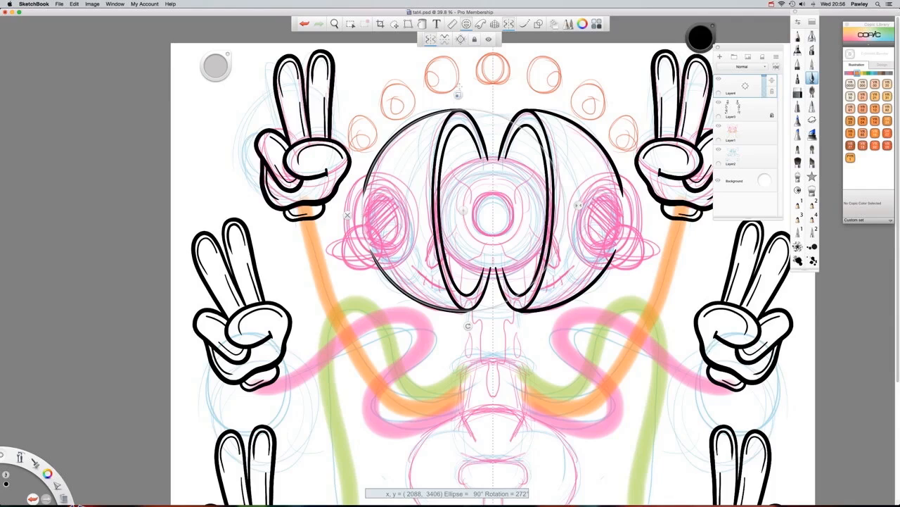
# - Ink the outer eye ring on a new layer, using the ellipse guide at about (1493, 3328), opened to 58°
pyautogui.moveTo(458, 94); pyautogui.dragTo(461, 160)
pyautogui.moveTo(462, 211); pyautogui.dragTo(421, 221)
pyautogui.moveTo(377, 172); pyautogui.dragTo(377, 162)
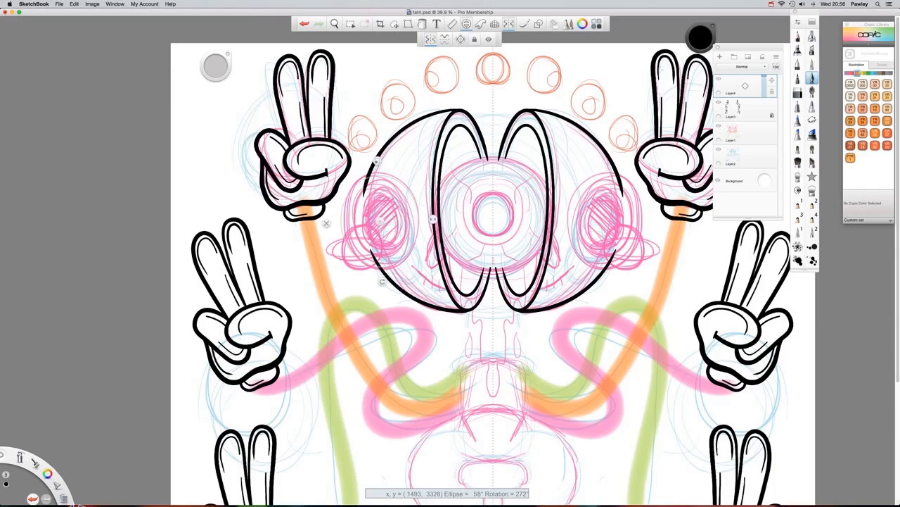
pyautogui.moveTo(734, 90); pyautogui.dragTo(734, 75)
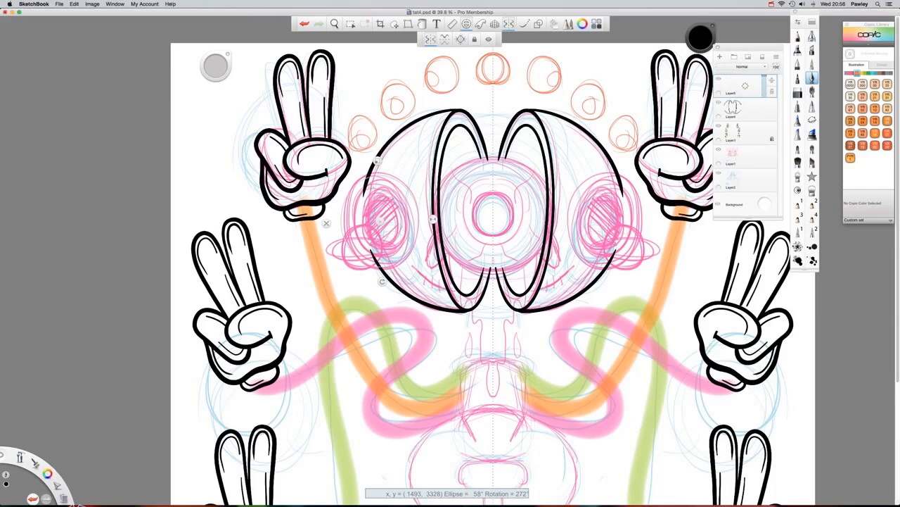
pyautogui.moveTo(408, 194)
pyautogui.mouseDown()
pyautogui.moveTo(388, 179)
pyautogui.moveTo(348, 186)
pyautogui.moveTo(359, 262)
pyautogui.moveTo(405, 259)
pyautogui.mouseUp()
# - Ink the inner eye ring and its depth curve with the ellipse guide reduced to 49° at about (1566, 3340), and turn the guide off
pyautogui.moveTo(377, 163); pyautogui.dragTo(378, 172)
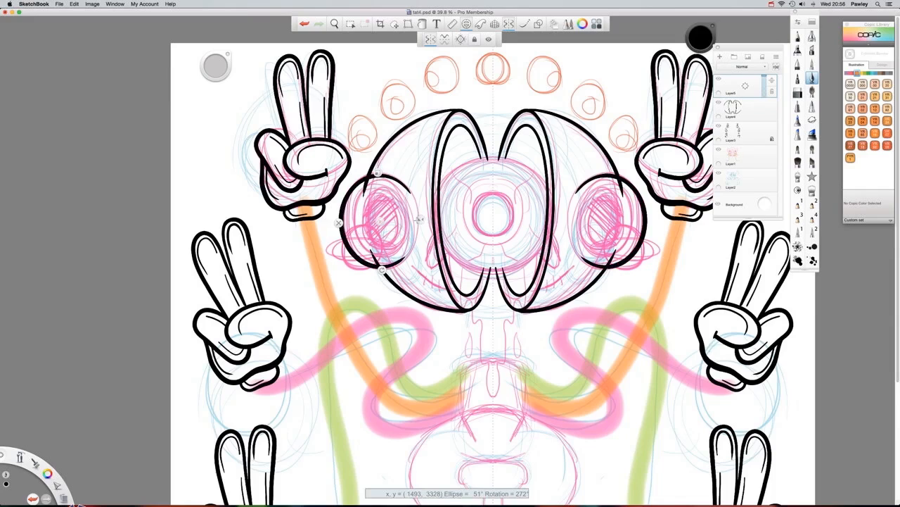
pyautogui.moveTo(397, 194)
pyautogui.mouseDown()
pyautogui.moveTo(381, 185)
pyautogui.moveTo(356, 247)
pyautogui.moveTo(406, 194)
pyautogui.mouseUp()
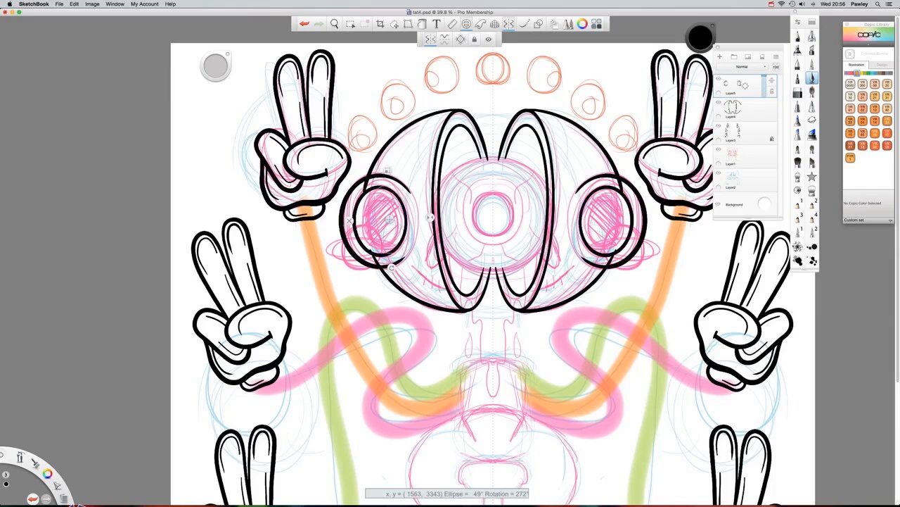
pyautogui.moveTo(378, 190)
pyautogui.mouseDown()
pyautogui.moveTo(363, 231)
pyautogui.moveTo(376, 249)
pyautogui.mouseUp()
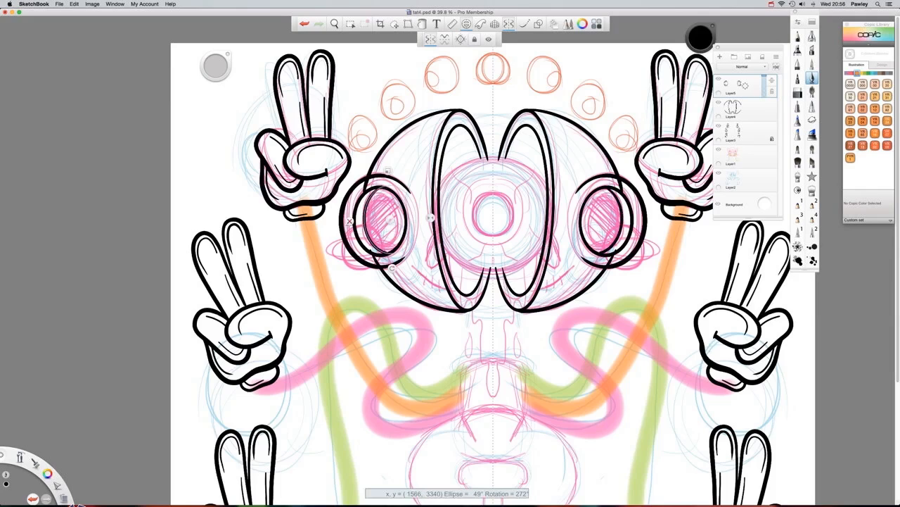
pyautogui.click(467, 24)
# - Hide both sketch layers and erase the parts of the head outline that cross the eye rings on the head layer
pyautogui.click(719, 149)
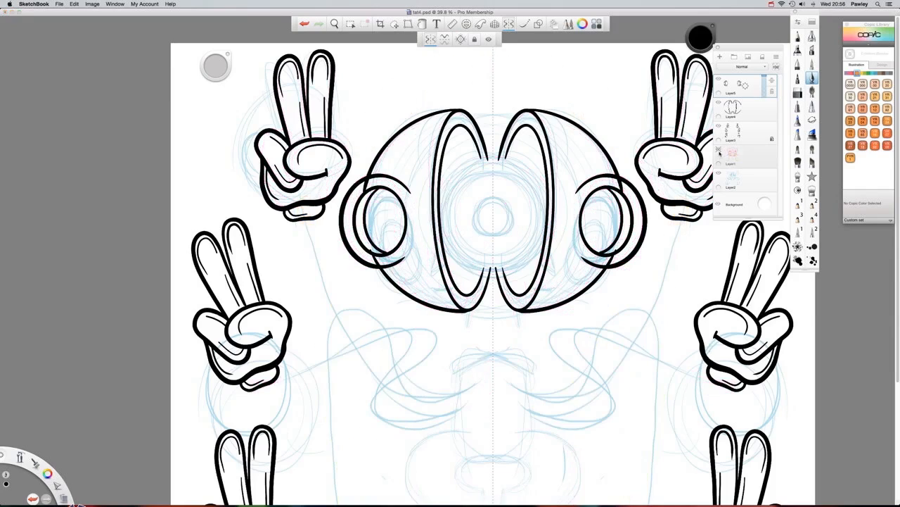
pyautogui.click(718, 174)
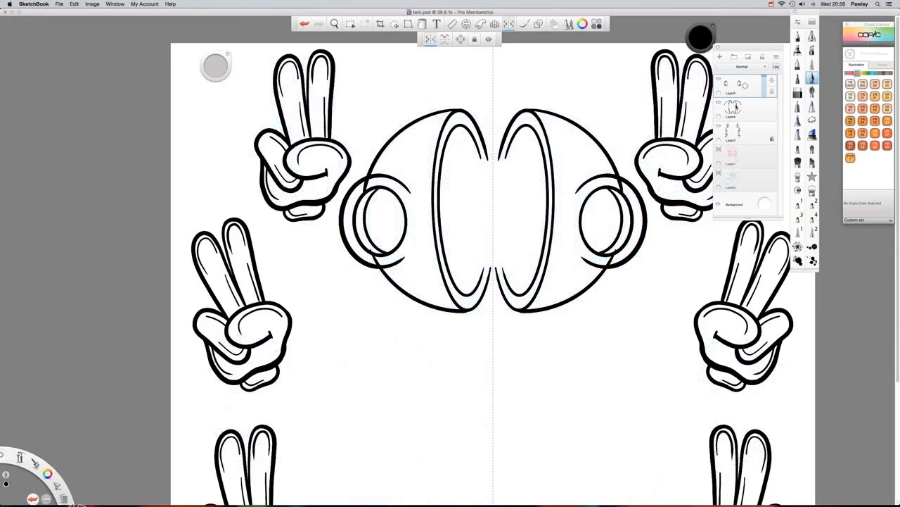
pyautogui.click(724, 118)
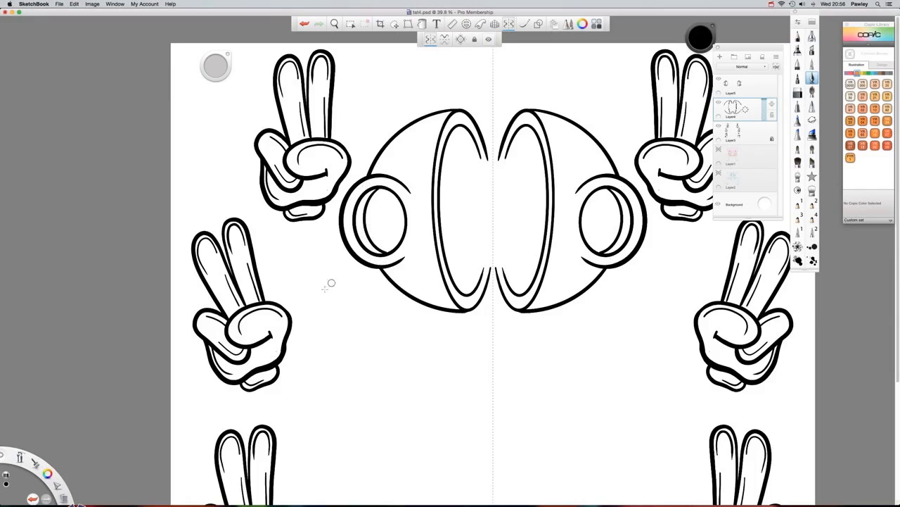
# - Show the pink sketch again and ink the nose on the eye layer with stroke smoothing at 17
pyautogui.click(719, 150)
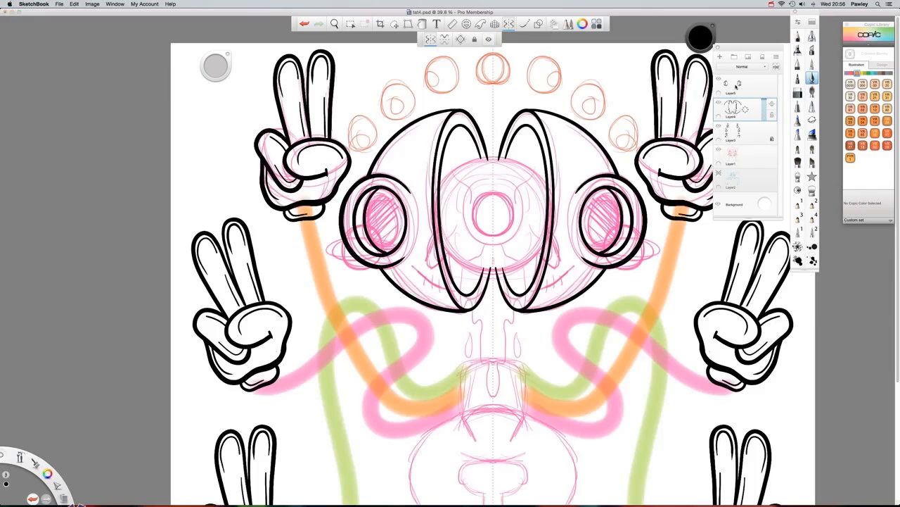
pyautogui.click(739, 85)
pyautogui.click(521, 28)
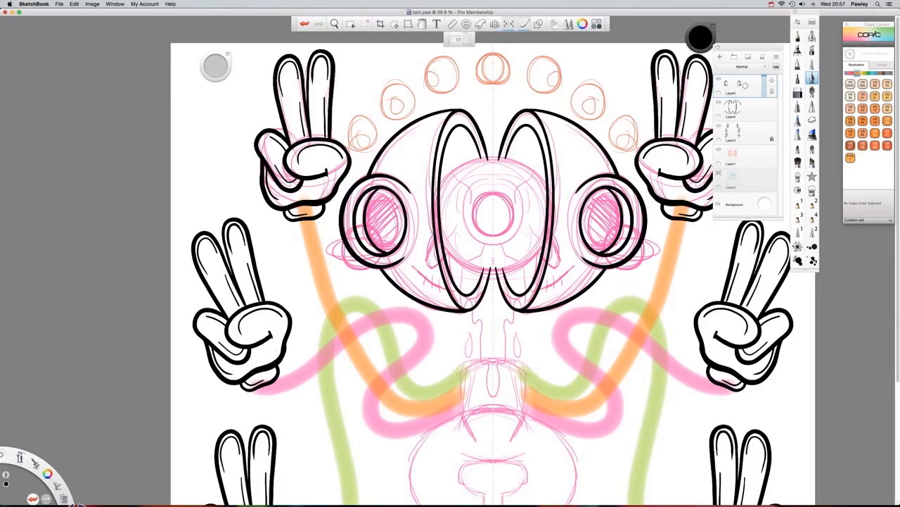
pyautogui.moveTo(431, 235)
pyautogui.mouseDown()
pyautogui.moveTo(425, 265)
pyautogui.moveTo(437, 263)
pyautogui.mouseUp()
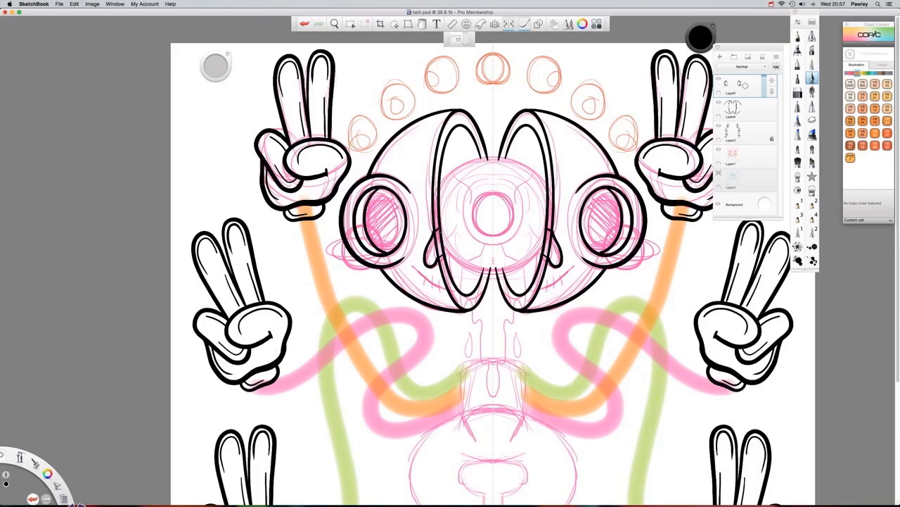
pyautogui.moveTo(439, 232); pyautogui.dragTo(432, 266)
# - Erase the head's rim lines inside the nose on the head layer, and merge the eye-and-nose layer down into it
pyautogui.click(724, 112)
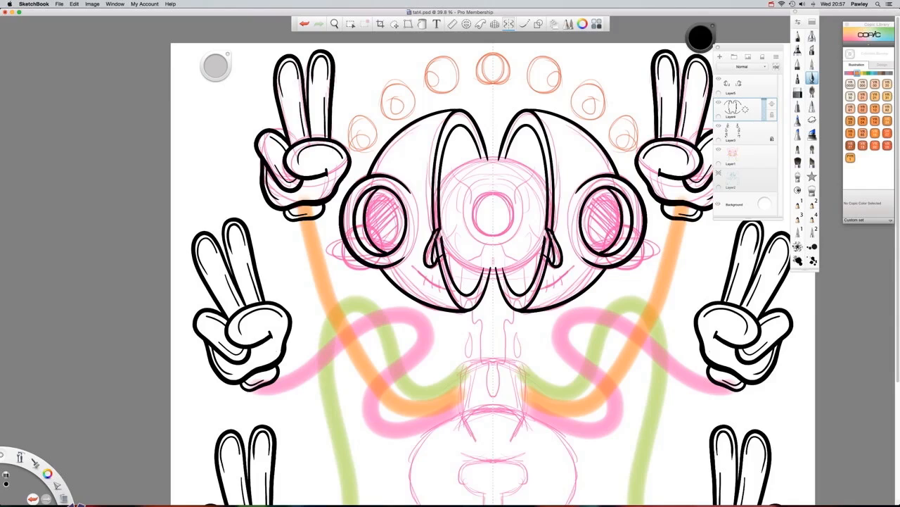
pyautogui.moveTo(437, 235); pyautogui.dragTo(439, 252)
pyautogui.click(524, 24)
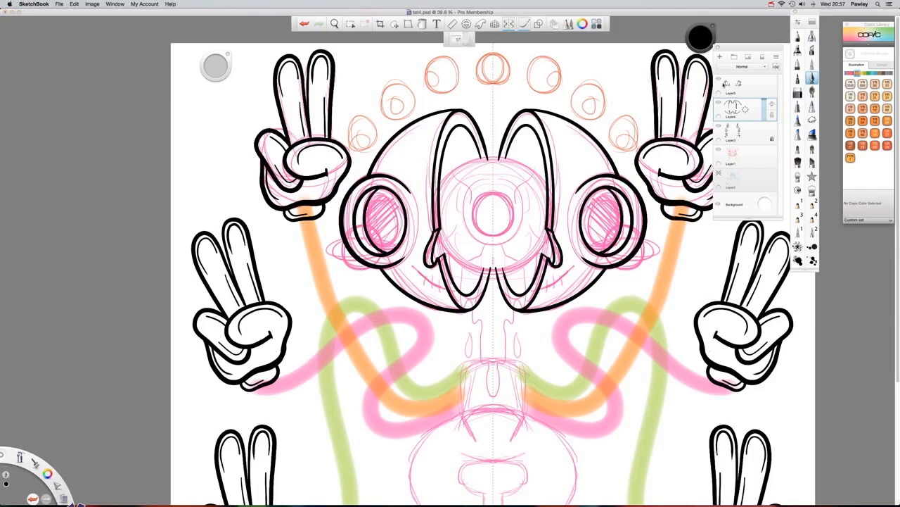
pyautogui.moveTo(733, 83); pyautogui.dragTo(732, 102)
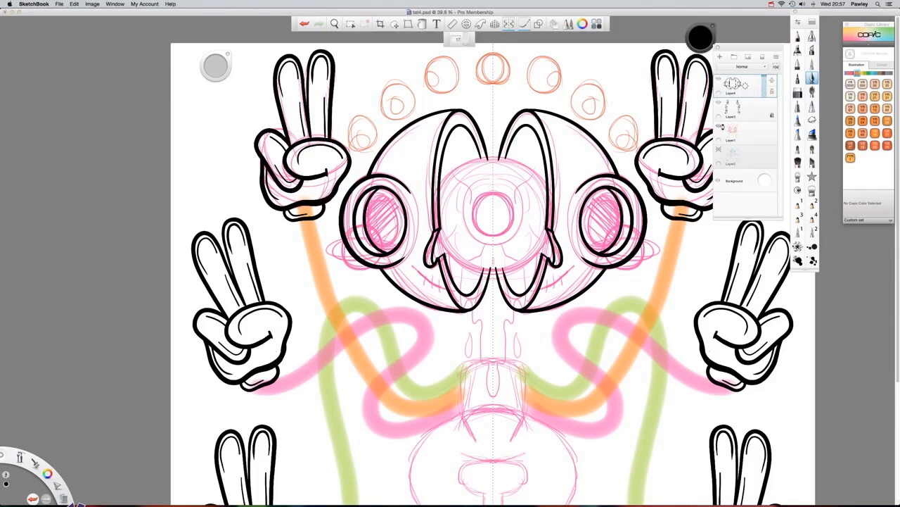
# - Ink the cheek crease, the smile line and its vertical stitches with smoothed strokes
pyautogui.click(719, 126)
pyautogui.click(719, 127)
pyautogui.moveTo(425, 236)
pyautogui.mouseDown()
pyautogui.moveTo(401, 272)
pyautogui.moveTo(455, 291)
pyautogui.mouseUp()
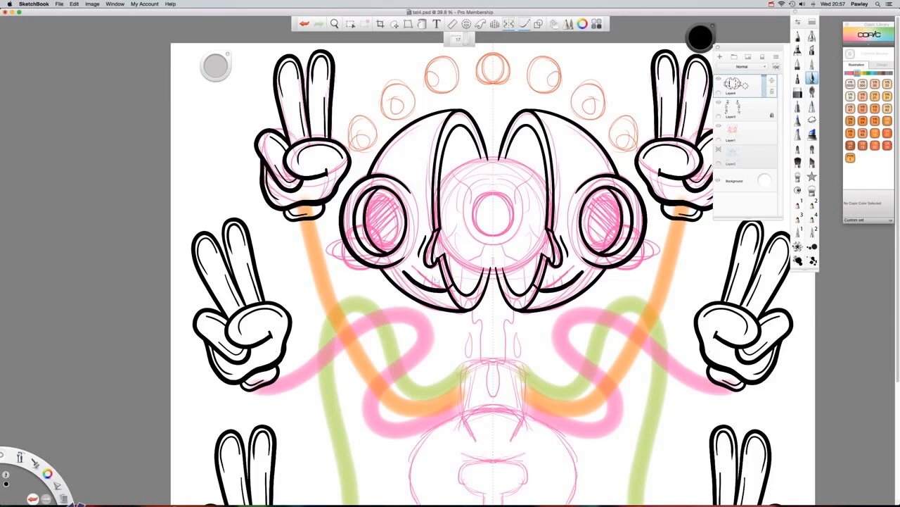
pyautogui.moveTo(432, 279); pyautogui.dragTo(442, 308)
pyautogui.moveTo(421, 276); pyautogui.dragTo(426, 292)
# - Place the ellipse guide at about (2038, 3421), opened to 90°, and ink a contour arc on the upper skull
pyautogui.click(465, 24)
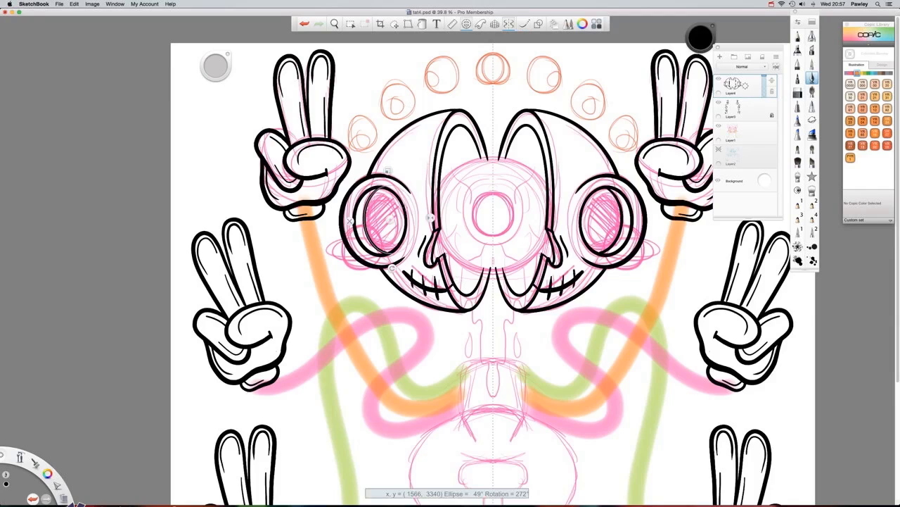
pyautogui.moveTo(390, 218); pyautogui.dragTo(453, 257)
pyautogui.click(490, 254)
pyautogui.moveTo(449, 217)
pyautogui.mouseDown()
pyautogui.moveTo(446, 141)
pyautogui.moveTo(446, 155)
pyautogui.mouseUp()
pyautogui.moveTo(452, 257); pyautogui.dragTo(455, 208)
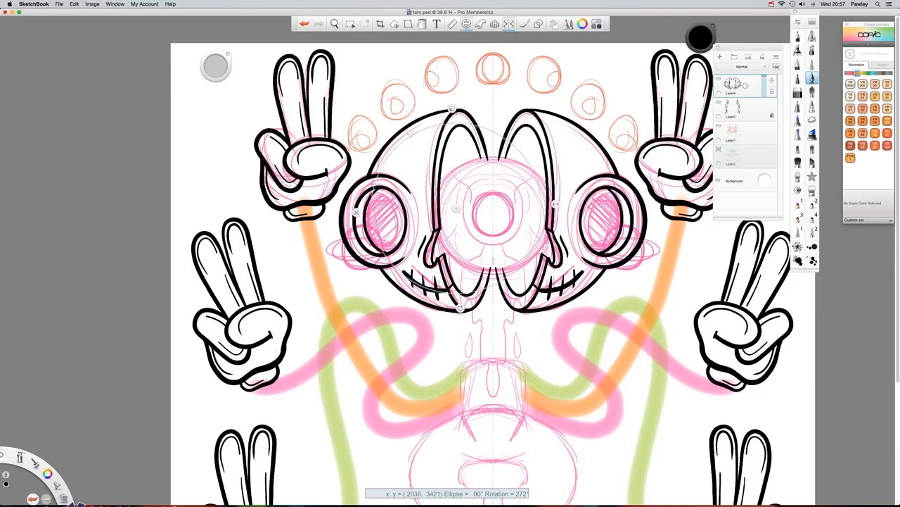
pyautogui.moveTo(414, 133); pyautogui.dragTo(379, 175)
# - Hide the pink sketch and ink two more shading arcs on the skull above the eye, resizing the ellipse guide for each
pyautogui.click(719, 132)
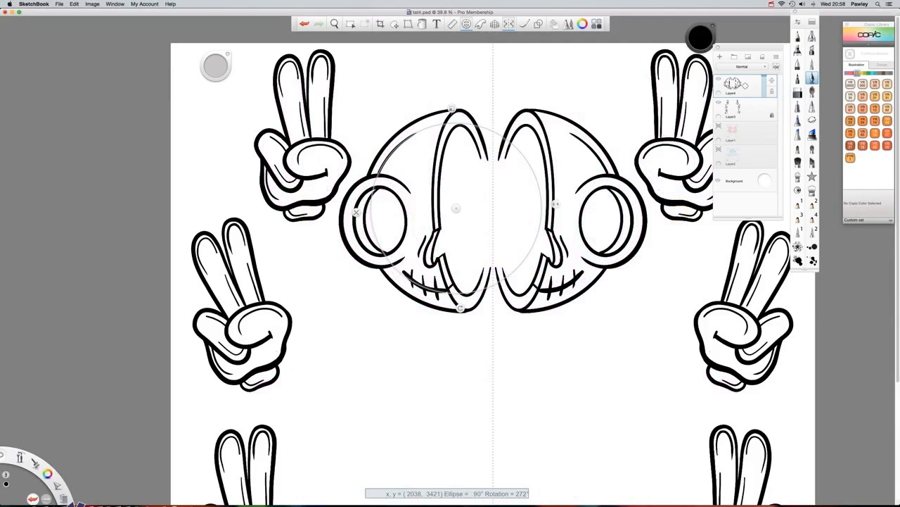
pyautogui.moveTo(452, 108); pyautogui.dragTo(451, 104)
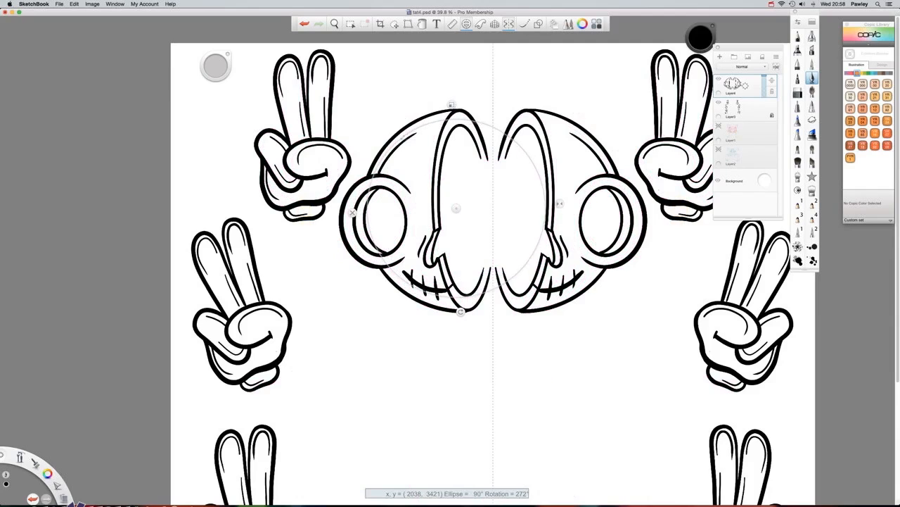
pyautogui.moveTo(408, 134); pyautogui.dragTo(376, 176)
pyautogui.moveTo(452, 105); pyautogui.dragTo(452, 113)
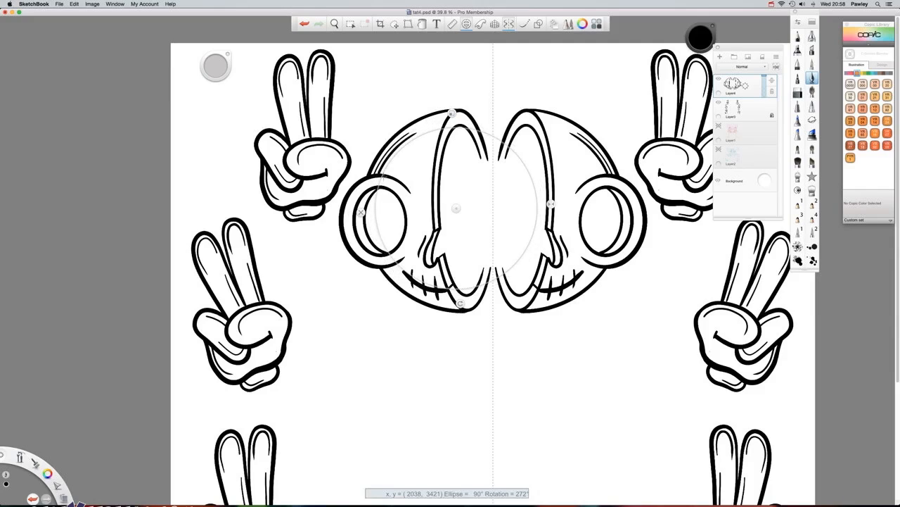
pyautogui.moveTo(383, 176); pyautogui.dragTo(394, 161)
# - Add a new layer above the head, choose the ringzola eyes brush, and open its properties window beside the head
pyautogui.click(734, 85)
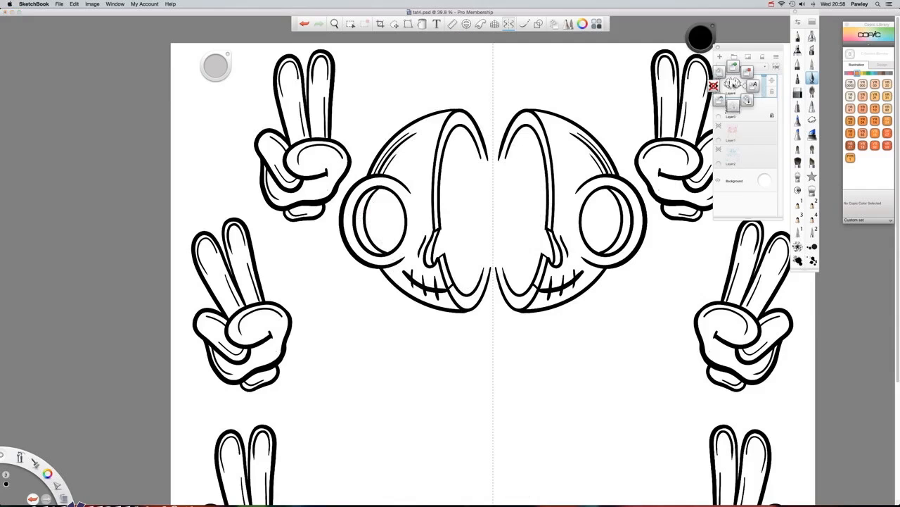
pyautogui.moveTo(733, 85); pyautogui.dragTo(734, 67)
pyautogui.click(813, 121)
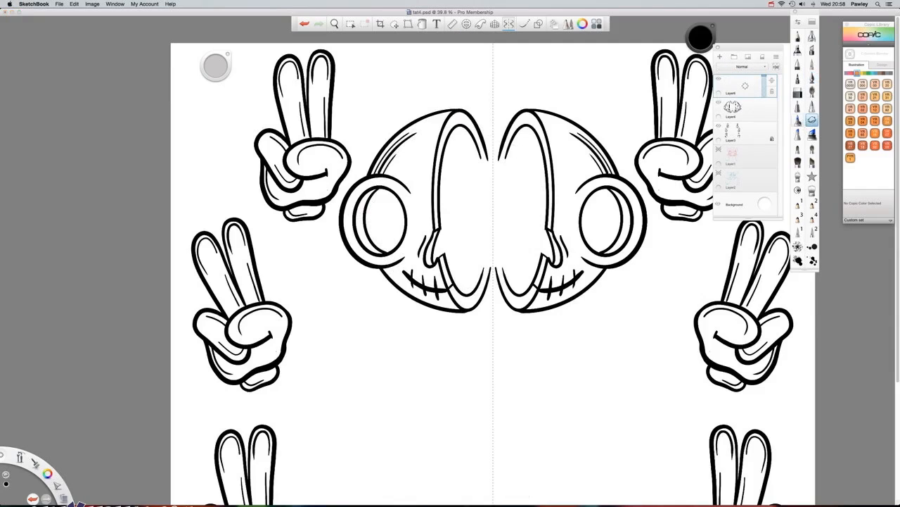
pyautogui.click(798, 22)
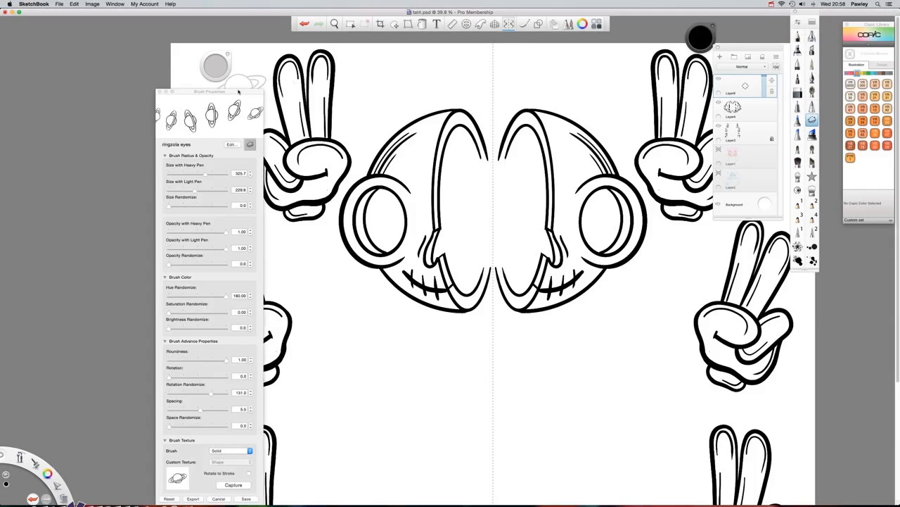
pyautogui.moveTo(238, 92)
pyautogui.mouseDown()
pyautogui.moveTo(412, 97)
pyautogui.moveTo(676, 60)
pyautogui.mouseUp()
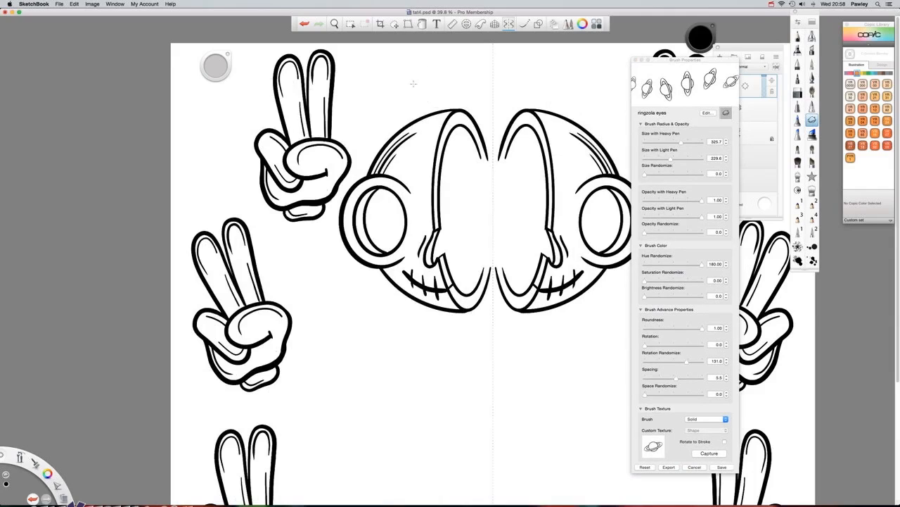
# - Stamp three mirrored pairs of ringed planets above the head and one pair below it with the ringzola eyes brush
pyautogui.click(416, 86)
pyautogui.click(461, 78)
pyautogui.click(375, 91)
pyautogui.click(406, 387)
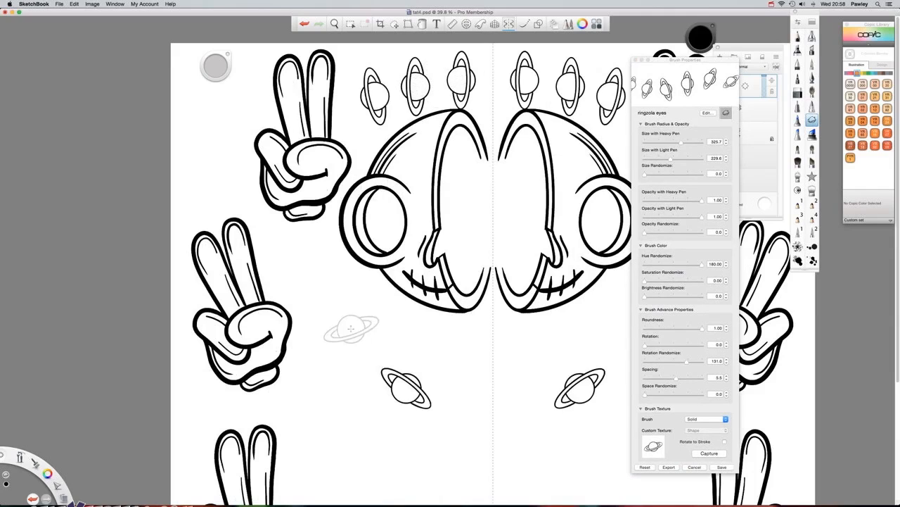
# - Try two more mirrored pairs of ringed planet stamps below the head and undo all the planet test stamps
pyautogui.click(351, 328)
pyautogui.click(439, 339)
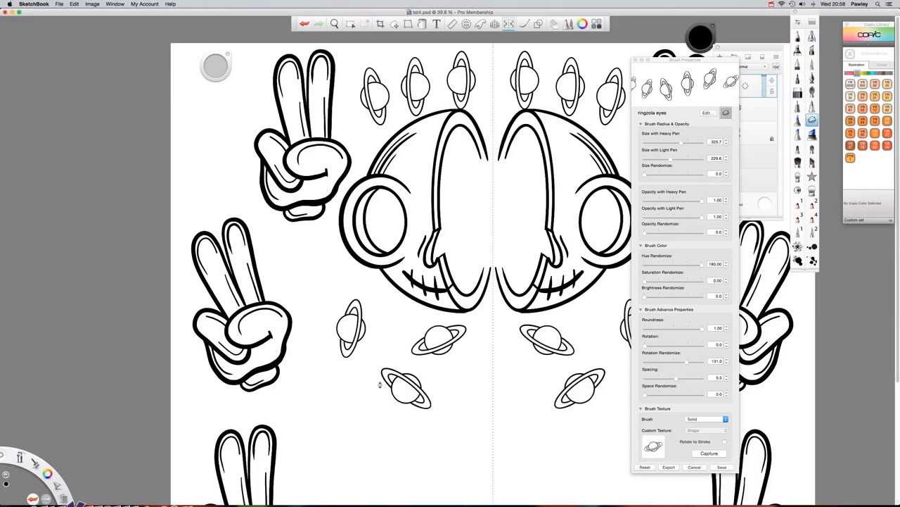
pyautogui.hotkey('ctrl', 'z')
pyautogui.hotkey('ctrl', 'z')
pyautogui.hotkey('ctrl', 'z')
pyautogui.hotkey('ctrl', 'z')
pyautogui.hotkey('ctrl', 'z')
pyautogui.hotkey('ctrl', 'z')
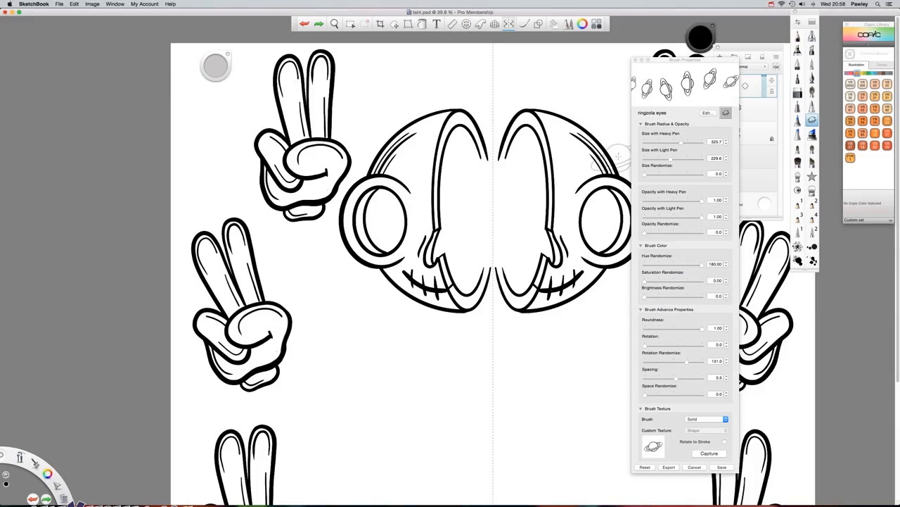
# - Enlarge the ringzola eyes brush to 509.4 heavy-pen size, set Rotation Randomize to 0.0, and stamp a mirrored ringed planet over the eye sockets
pyautogui.moveTo(214, 68); pyautogui.dragTo(632, 19)
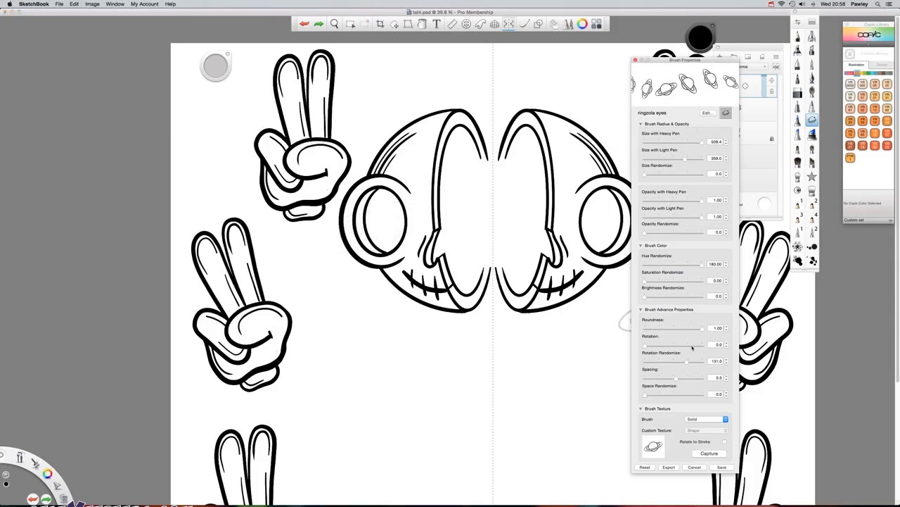
pyautogui.moveTo(687, 360); pyautogui.dragTo(614, 370)
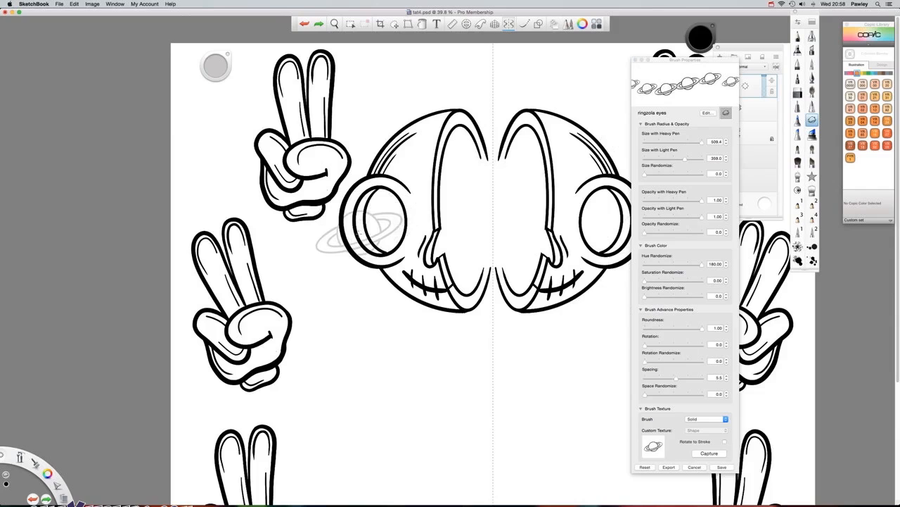
pyautogui.click(359, 231)
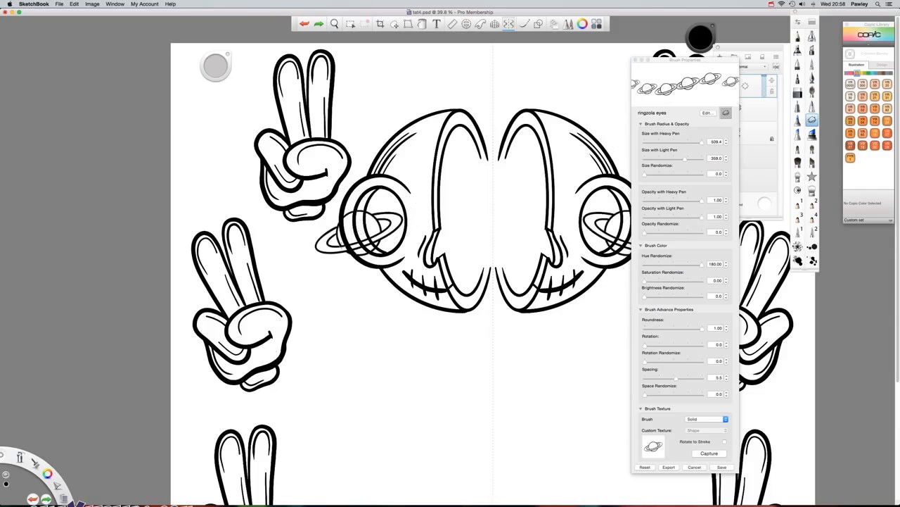
pyautogui.click(635, 59)
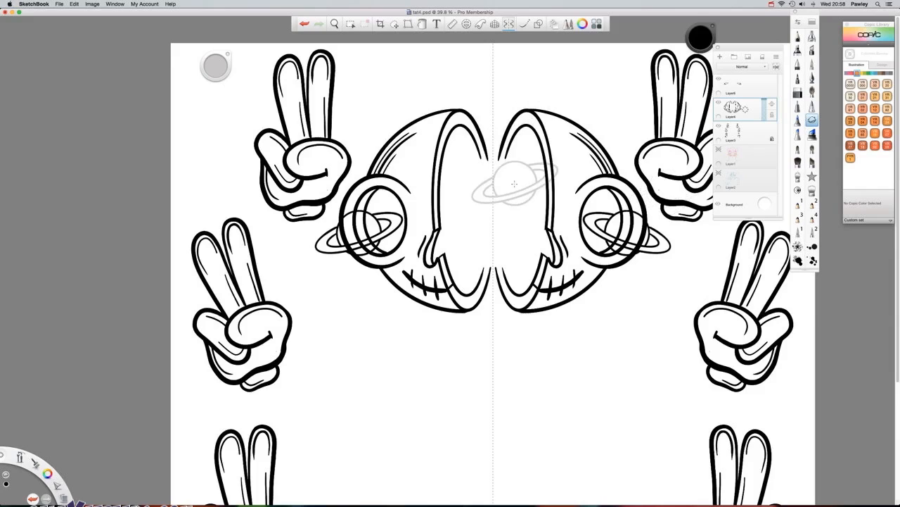
# - Fade the head layer while erasing the overlapping lines inside the planets, and merge the planet layer into it at restored opacity
pyautogui.moveTo(765, 106); pyautogui.dragTo(764, 114)
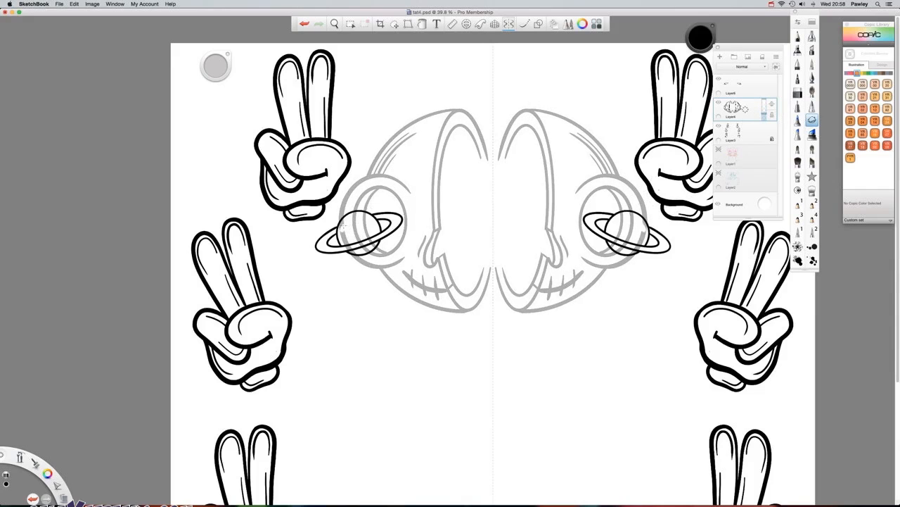
pyautogui.moveTo(344, 224); pyautogui.dragTo(345, 246)
pyautogui.moveTo(363, 241); pyautogui.dragTo(353, 218)
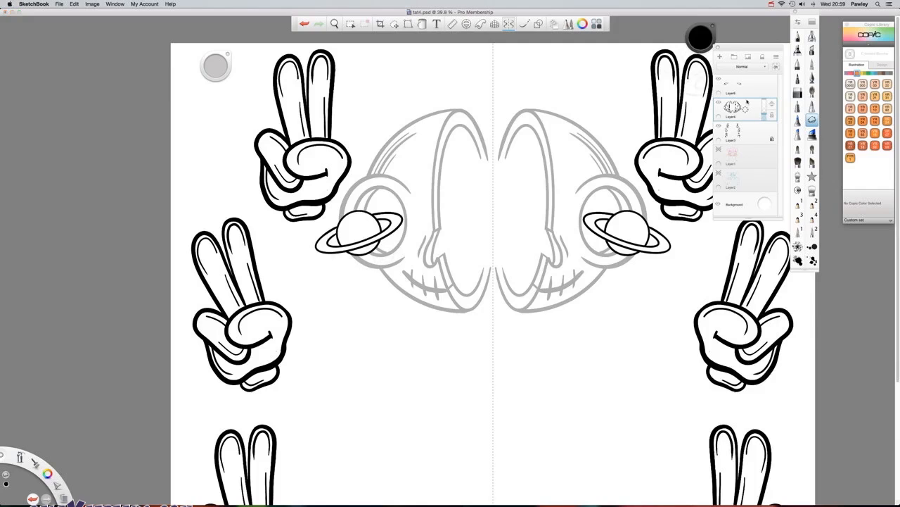
pyautogui.moveTo(767, 112); pyautogui.dragTo(765, 89)
pyautogui.click(739, 85)
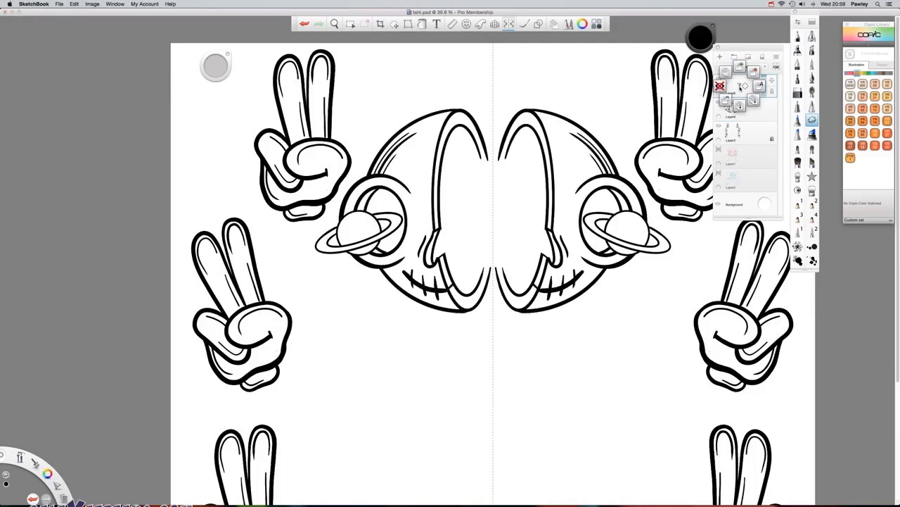
# - Flood fill both eye sockets around the planets with black and save the drawing
pyautogui.click(421, 23)
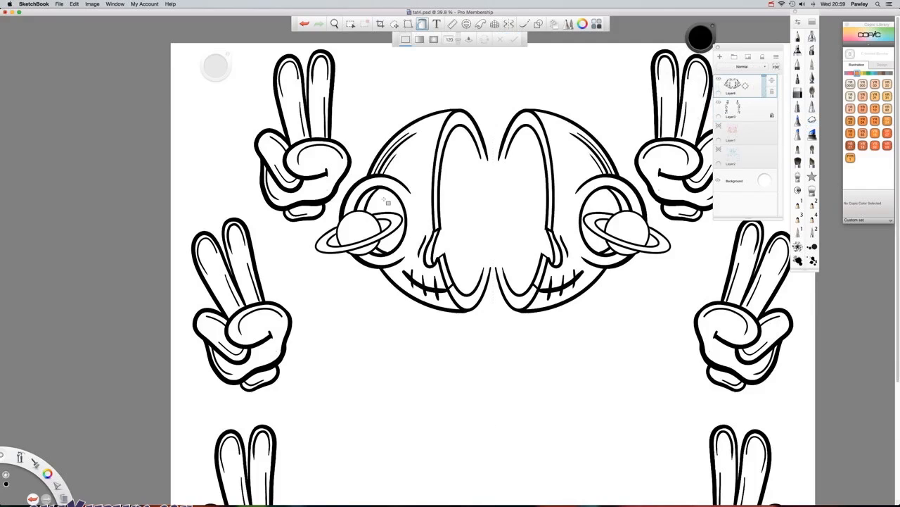
pyautogui.click(386, 223)
pyautogui.click(598, 208)
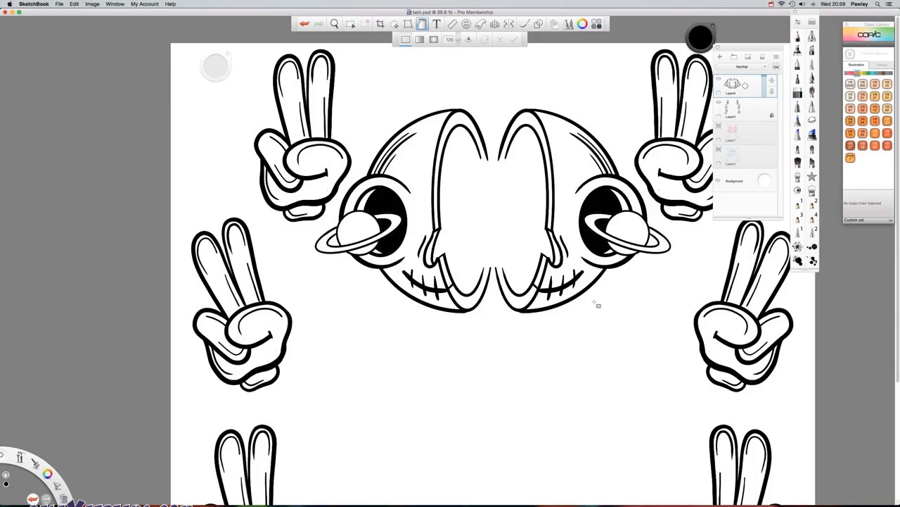
pyautogui.click(59, 3)
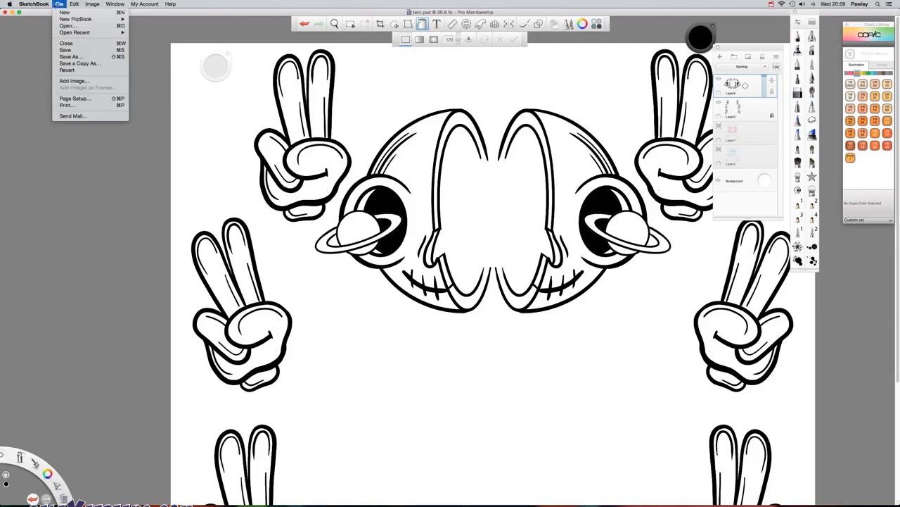
pyautogui.click(70, 53)
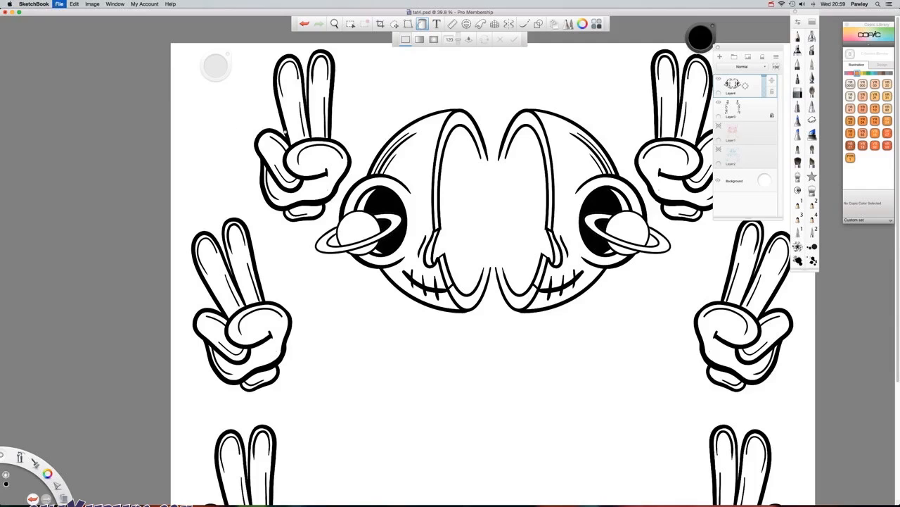
# - Show the pink sketch, add a new layer beneath the head layer, and move the ellipse guide over the sketched central eyeball
pyautogui.click(719, 126)
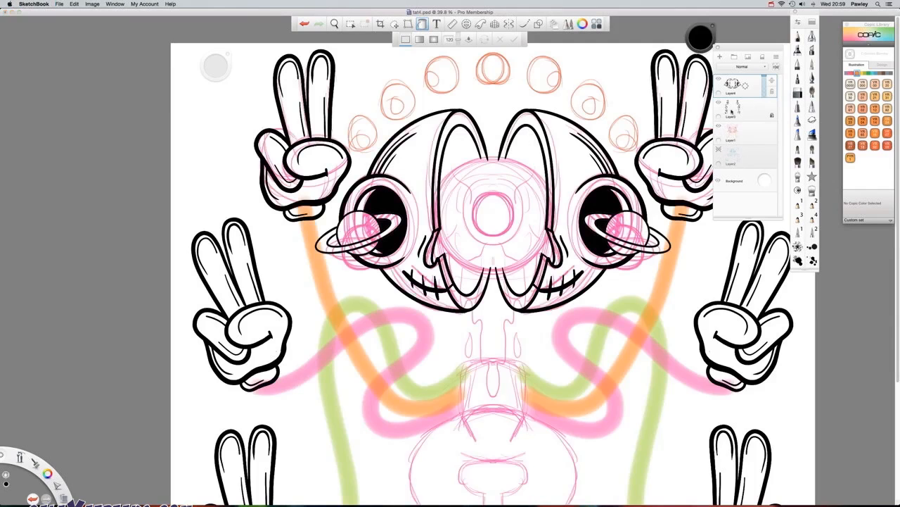
pyautogui.moveTo(732, 111); pyautogui.dragTo(746, 97)
pyautogui.click(466, 24)
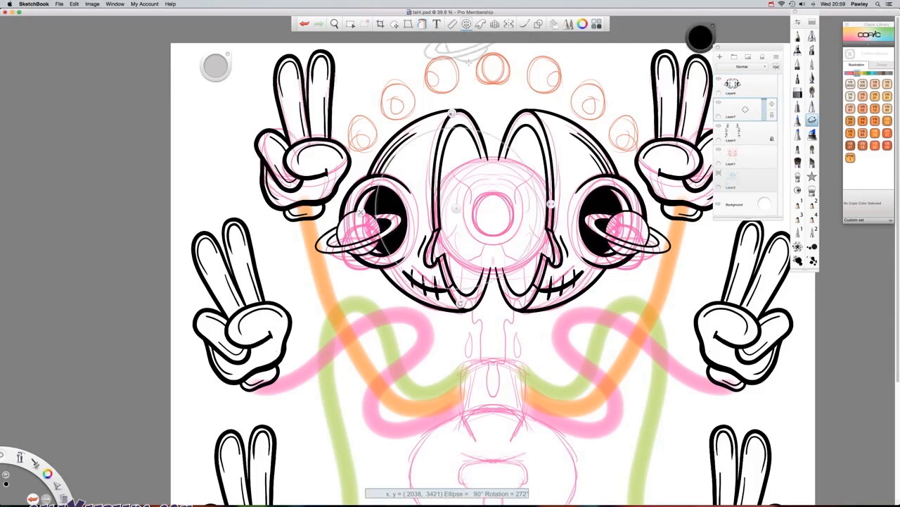
pyautogui.moveTo(456, 208); pyautogui.dragTo(494, 209)
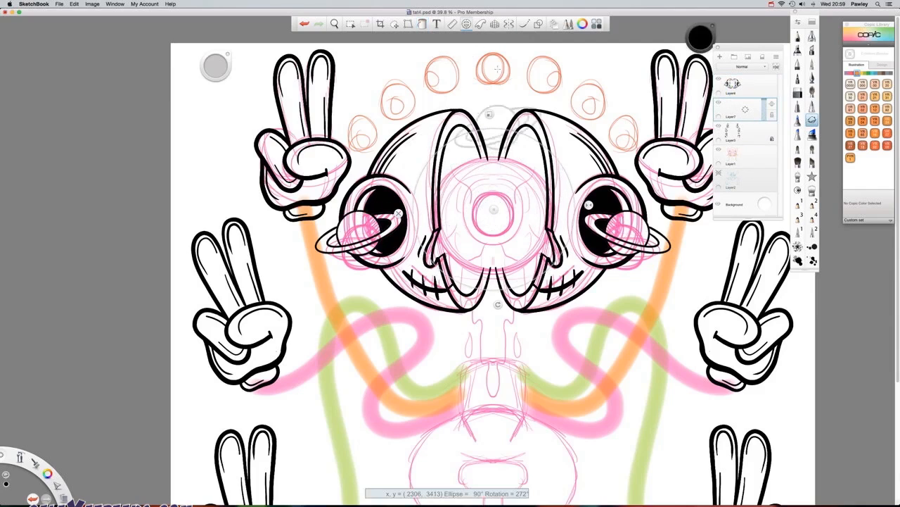
# - Turn on mirror symmetry, choose the inking pen, and fit the ellipse guide to the eyeball at about (2299, 3368) with 0° rotation
pyautogui.click(509, 24)
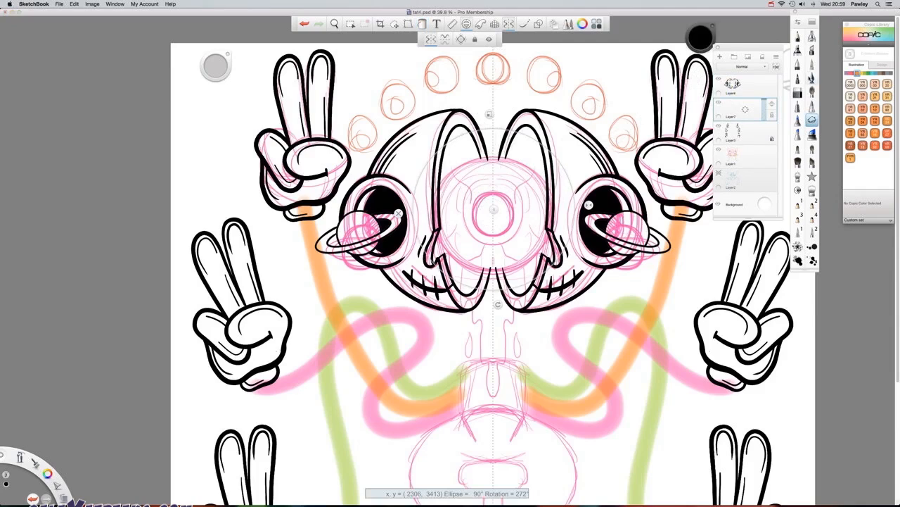
pyautogui.click(811, 78)
pyautogui.moveTo(494, 209); pyautogui.dragTo(493, 211)
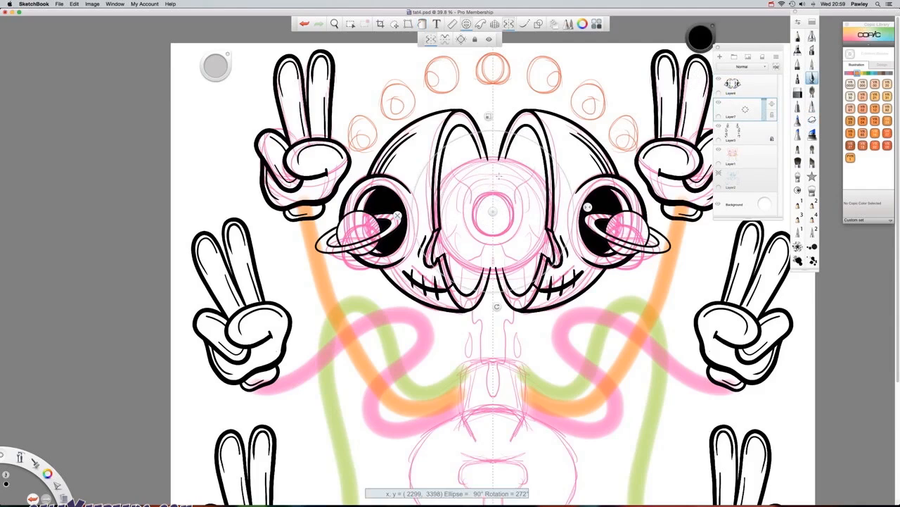
pyautogui.moveTo(490, 118); pyautogui.dragTo(492, 140)
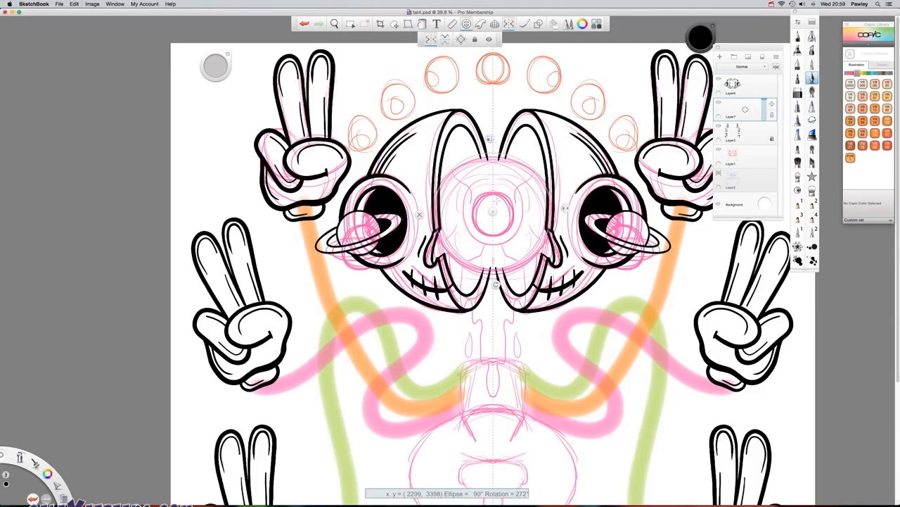
pyautogui.moveTo(493, 210); pyautogui.dragTo(493, 215)
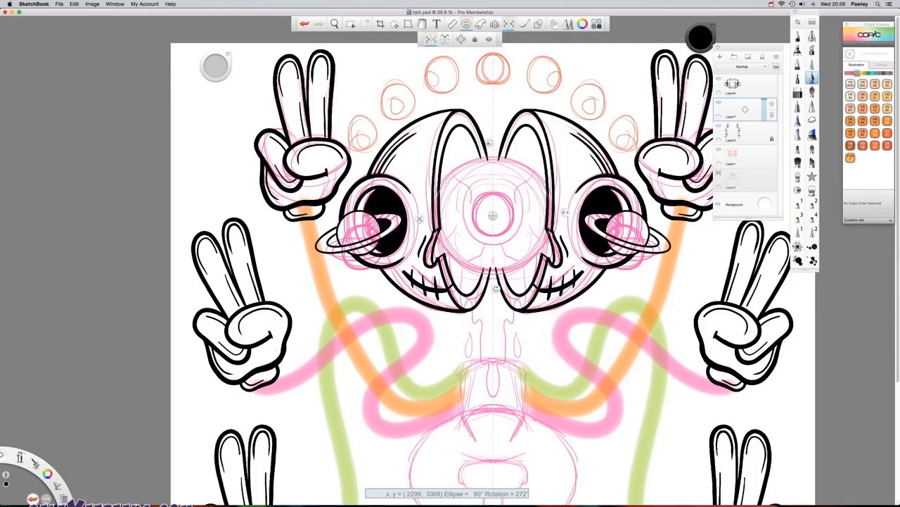
pyautogui.click(496, 289)
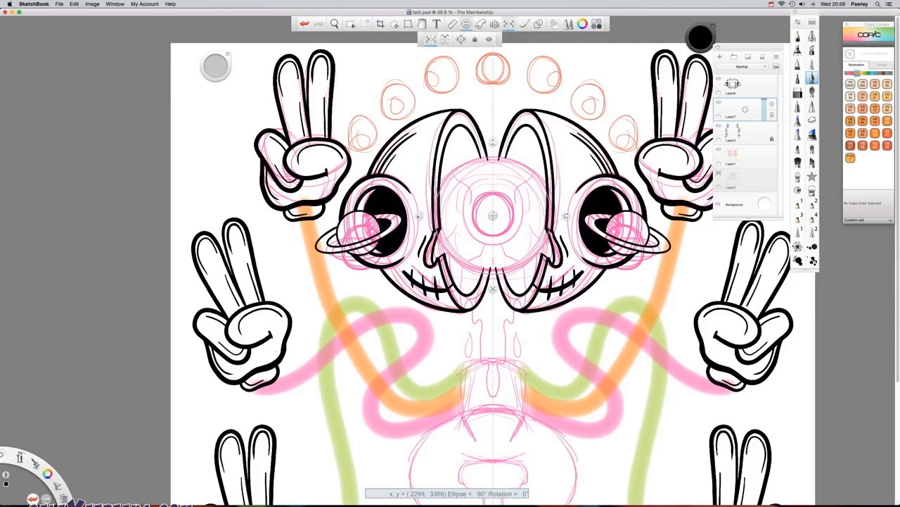
# - Recentre the ellipse guide at about (2296, 3378) and ink the eyeball's thick round outline between the head halves
pyautogui.click(493, 216)
pyautogui.moveTo(451, 257); pyautogui.dragTo(492, 214)
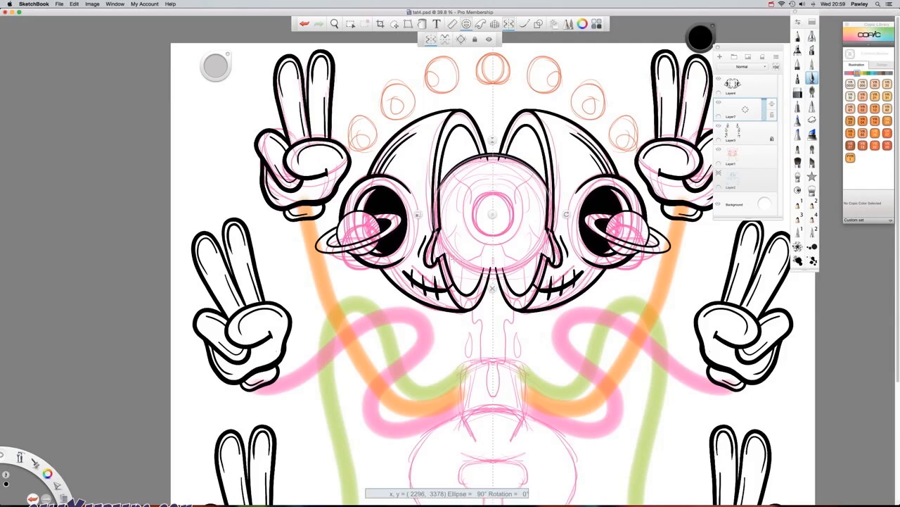
pyautogui.moveTo(480, 155)
pyautogui.mouseDown()
pyautogui.moveTo(447, 251)
pyautogui.moveTo(494, 272)
pyautogui.mouseUp()
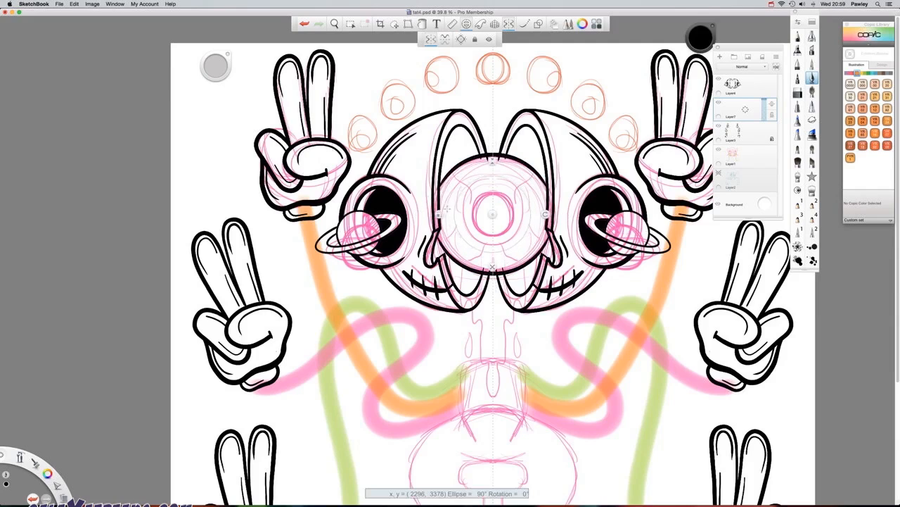
# - Turn off symmetry and ink the iris circles, the pupil outline and a small highlight circle, resizing the ellipse guide for each
pyautogui.moveTo(459, 199)
pyautogui.mouseDown()
pyautogui.moveTo(473, 183)
pyautogui.moveTo(458, 214)
pyautogui.moveTo(493, 248)
pyautogui.mouseUp()
pyautogui.hotkey('ctrl', 'z')
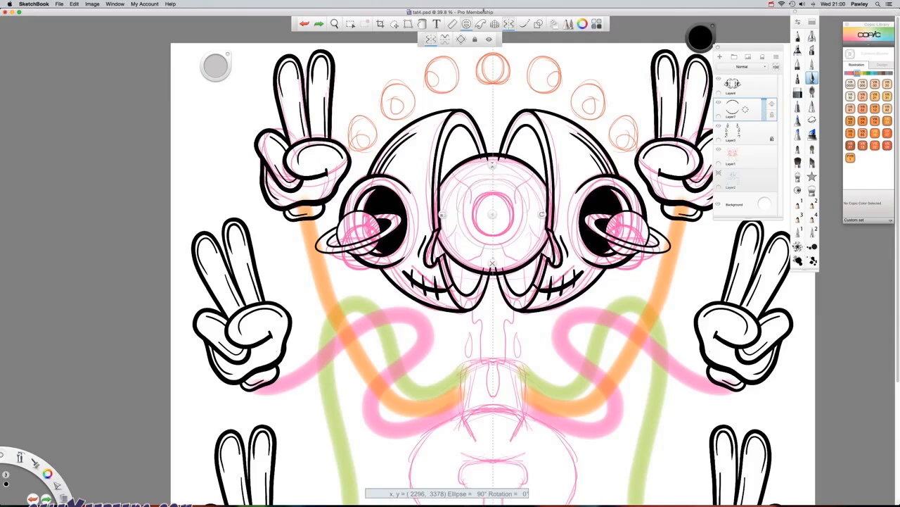
pyautogui.click(510, 23)
pyautogui.moveTo(459, 205)
pyautogui.mouseDown()
pyautogui.moveTo(526, 200)
pyautogui.moveTo(459, 204)
pyautogui.moveTo(456, 214)
pyautogui.mouseUp()
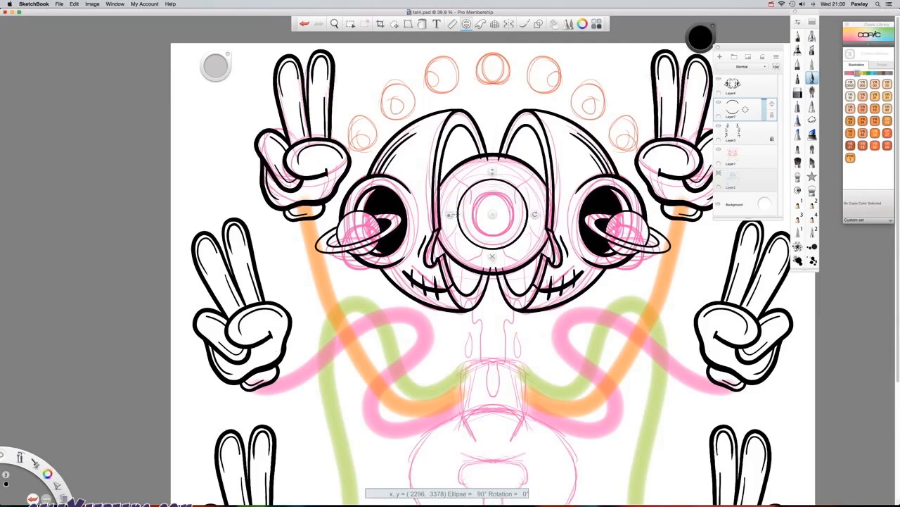
pyautogui.moveTo(491, 190); pyautogui.dragTo(490, 190)
pyautogui.moveTo(455, 213)
pyautogui.mouseDown()
pyautogui.moveTo(507, 207)
pyautogui.moveTo(501, 214)
pyautogui.moveTo(489, 202)
pyautogui.mouseUp()
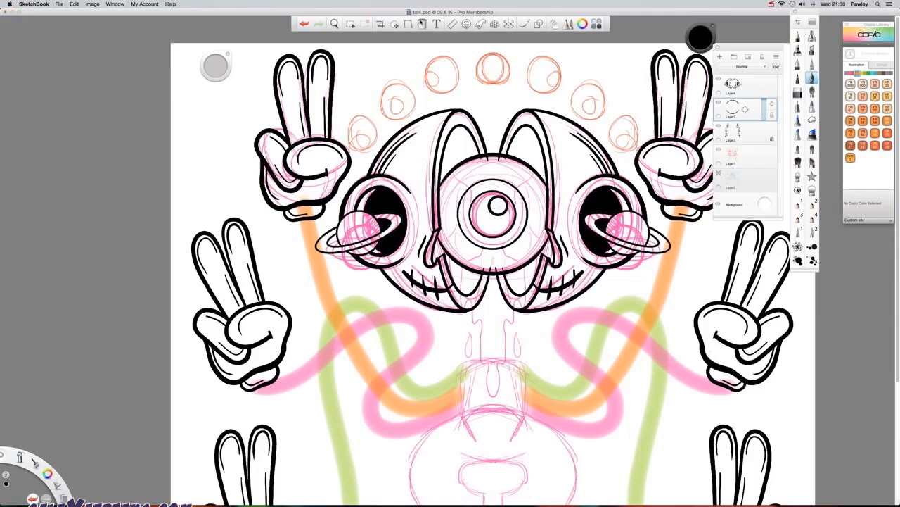
# - Flood fill the pupil with black around its highlight and hide the pink sketch
pyautogui.click(422, 24)
pyautogui.click(485, 213)
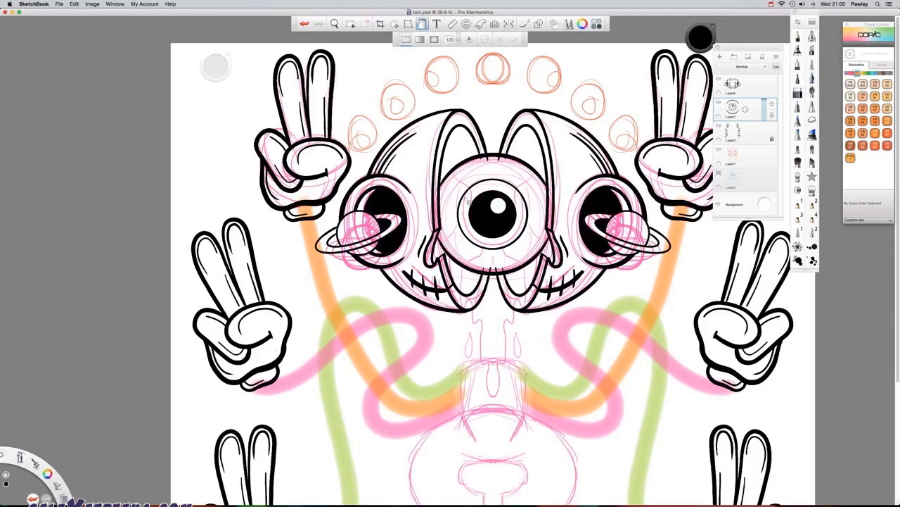
pyautogui.click(719, 151)
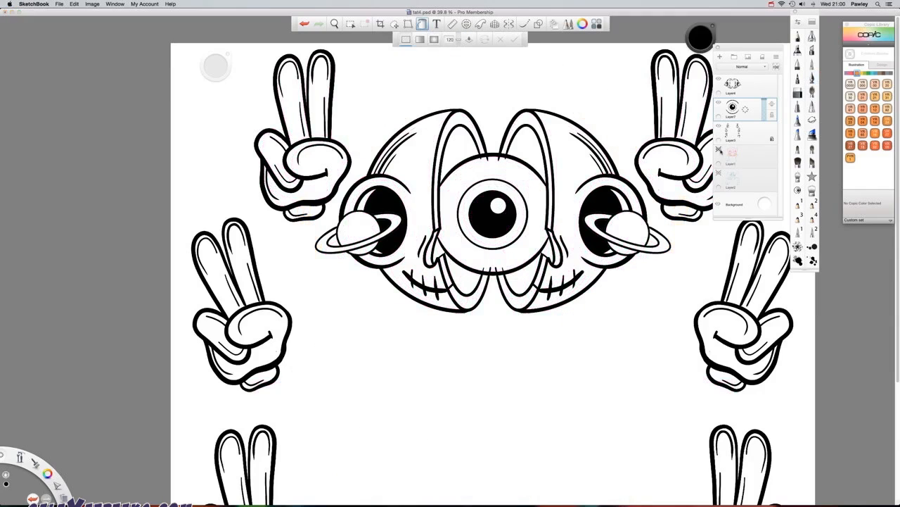
# - Remove the head's line ends that overlap the eyeball and merge the head layer with the eyeball layer
pyautogui.click(735, 85)
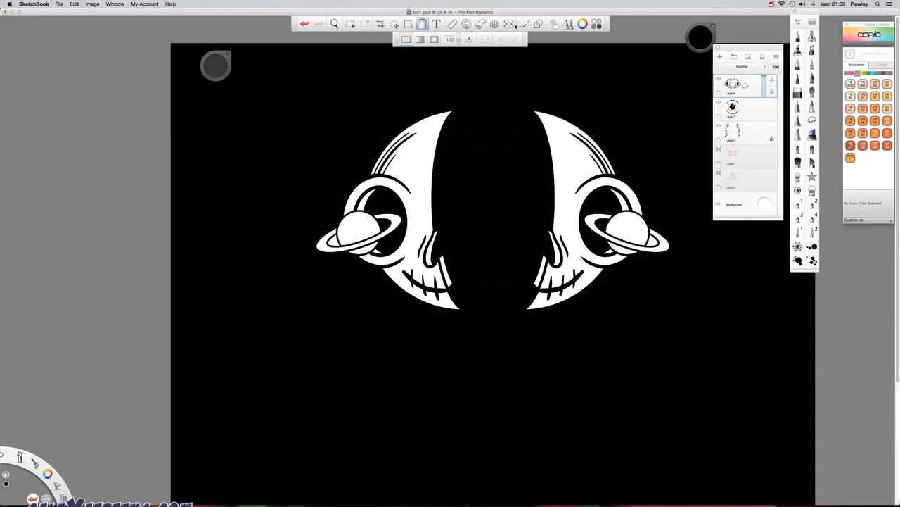
pyautogui.click(515, 89)
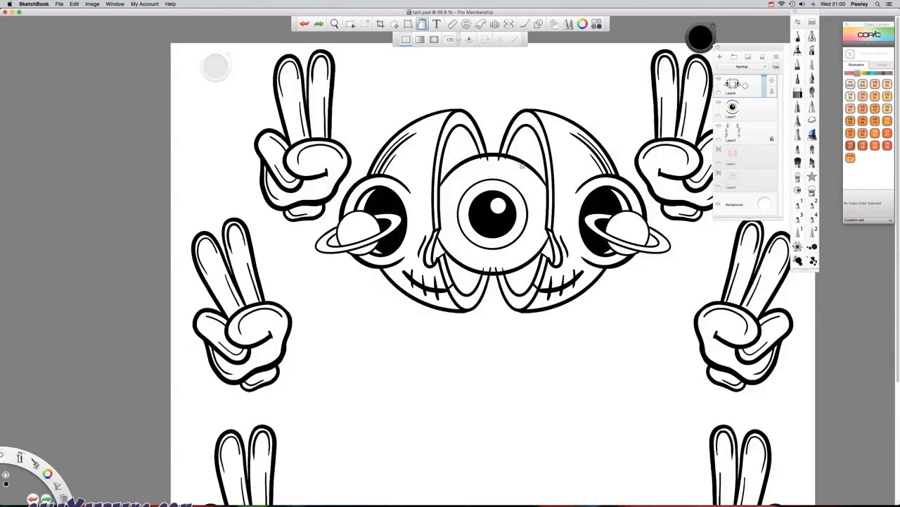
pyautogui.press('super+z')
pyautogui.click(525, 24)
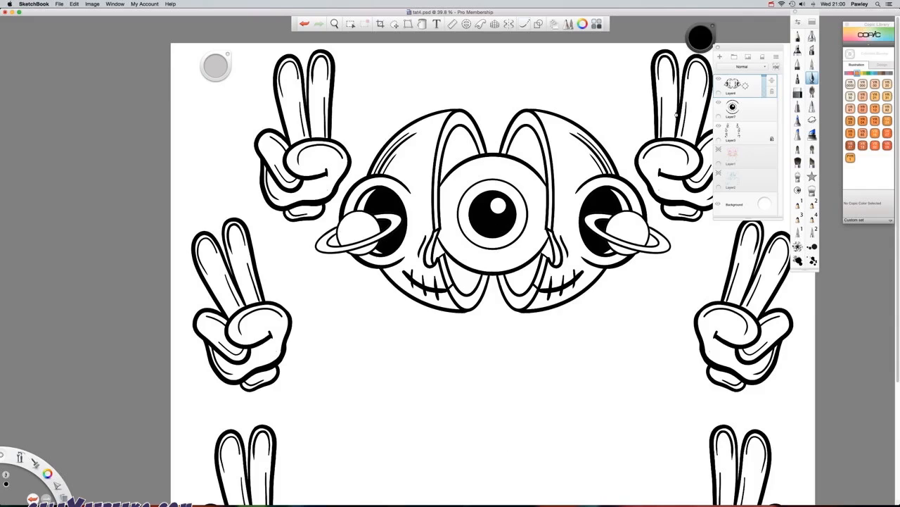
pyautogui.press('super+e')
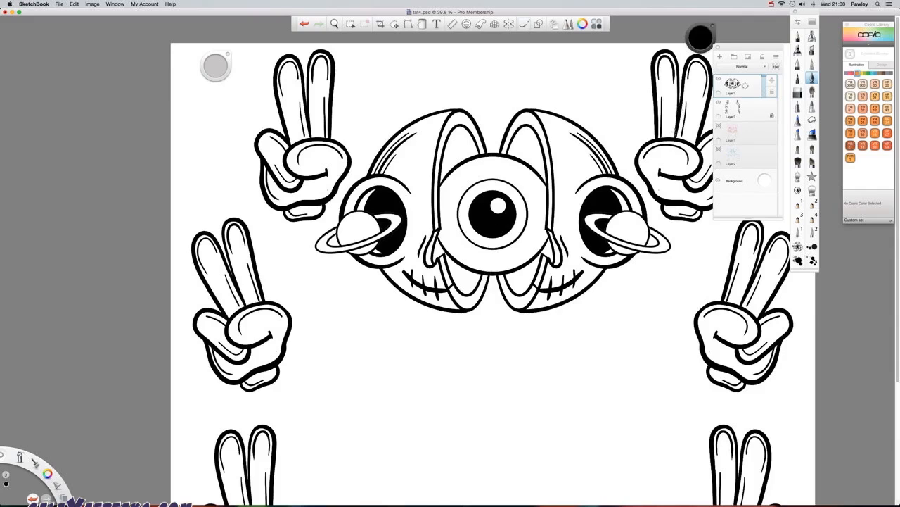
# - Centre the ellipse guide at about (2301, 3381) and ink a thin shading curve just inside the eyeball's outline, then close the guide
pyautogui.click(464, 22)
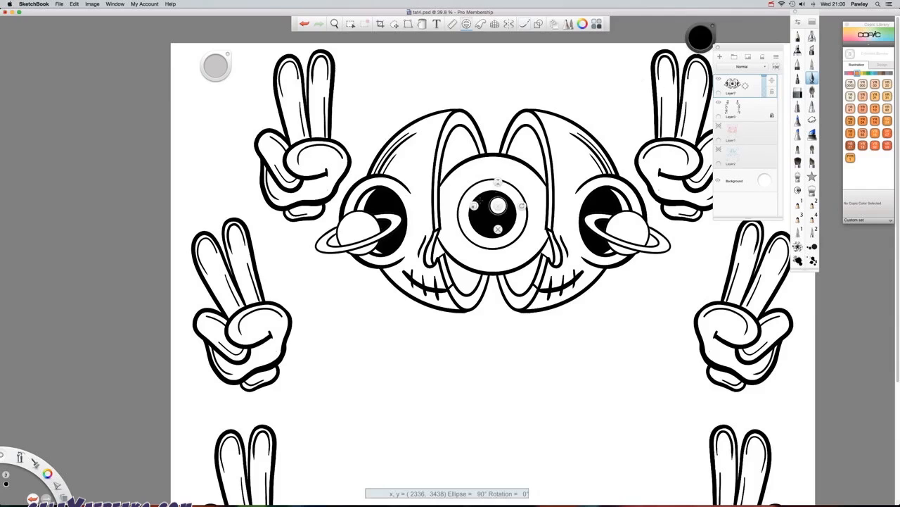
pyautogui.moveTo(475, 206); pyautogui.dragTo(439, 205)
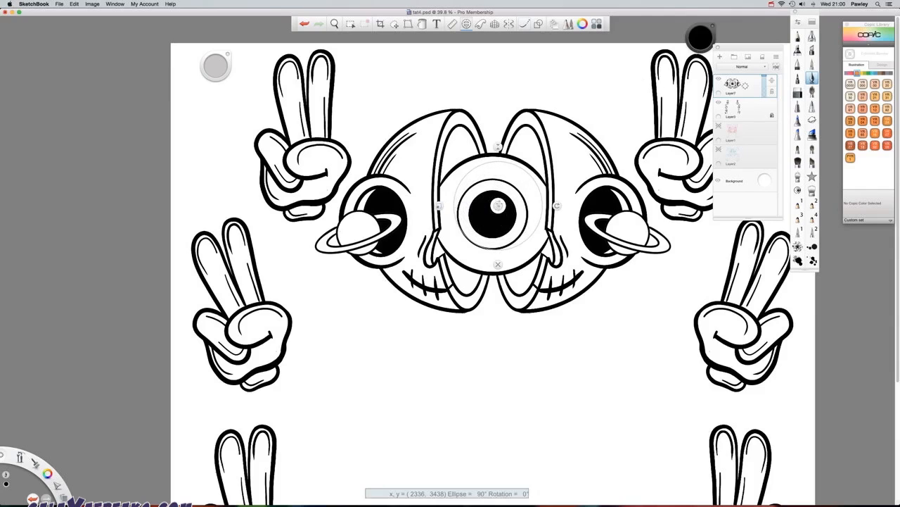
pyautogui.moveTo(499, 205); pyautogui.dragTo(494, 210)
pyautogui.moveTo(433, 213); pyautogui.dragTo(419, 214)
pyautogui.moveTo(494, 210); pyautogui.dragTo(494, 211)
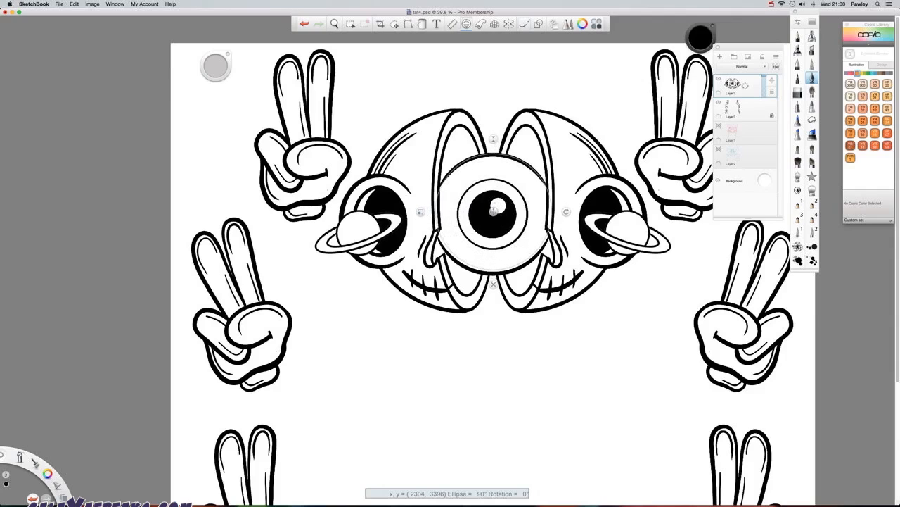
pyautogui.moveTo(422, 213); pyautogui.dragTo(426, 213)
pyautogui.moveTo(494, 210); pyautogui.dragTo(494, 213)
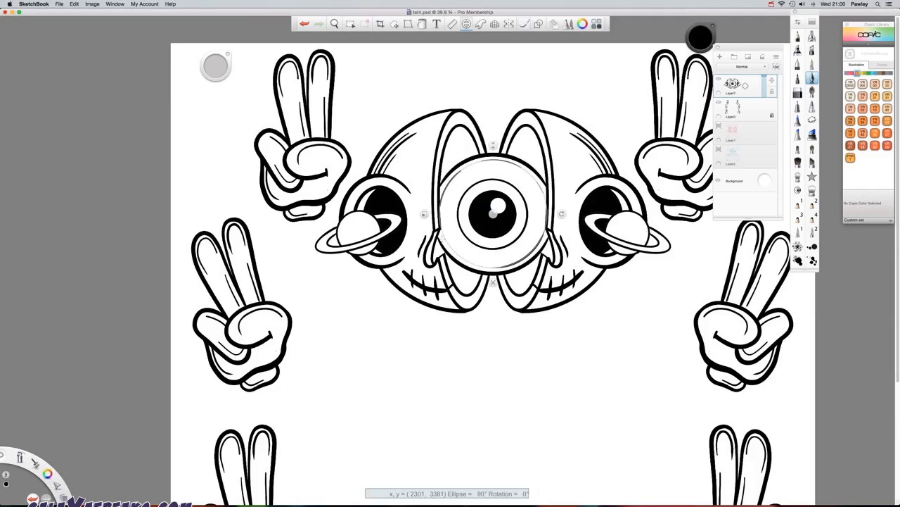
pyautogui.moveTo(443, 238); pyautogui.dragTo(460, 257)
pyautogui.click(494, 282)
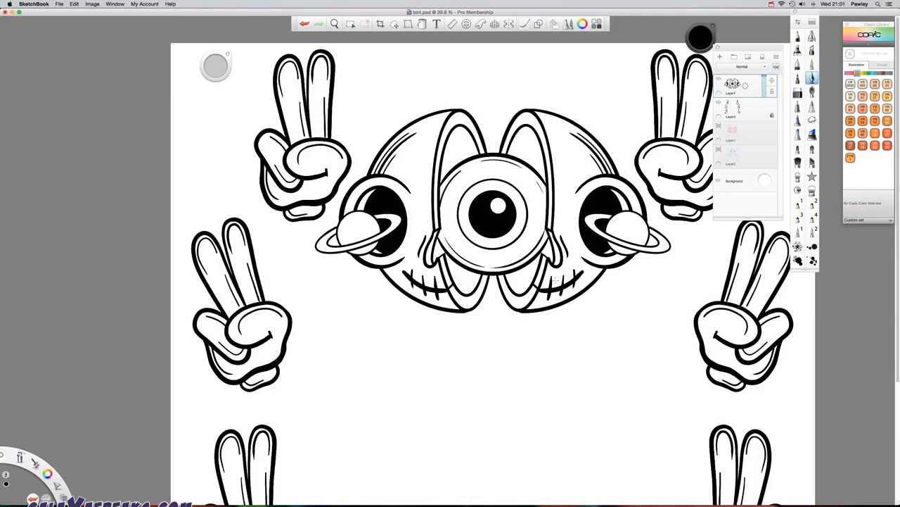
# - Show the pink sketch with the coloured arm guides, keep the blue sketch hidden, and make the pink sketch layer active
pyautogui.press('space')
pyautogui.moveTo(556, 280); pyautogui.dragTo(527, 223)
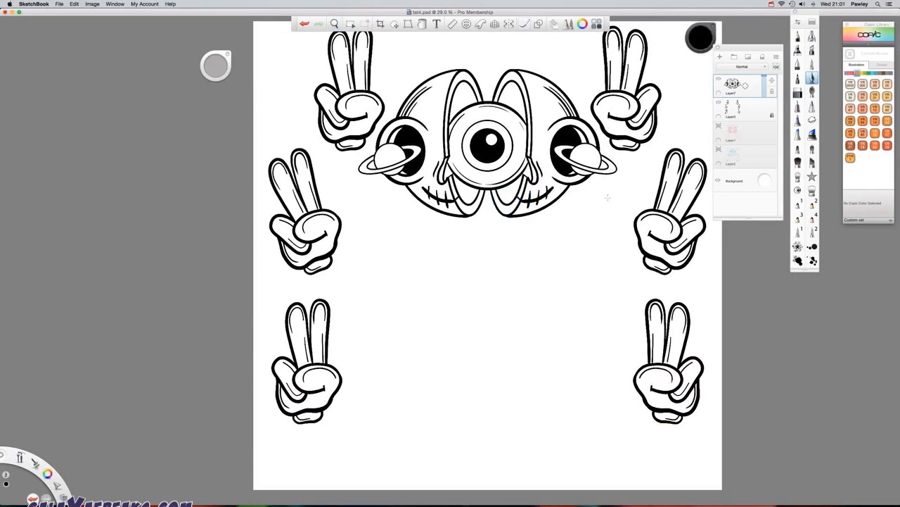
pyautogui.click(718, 126)
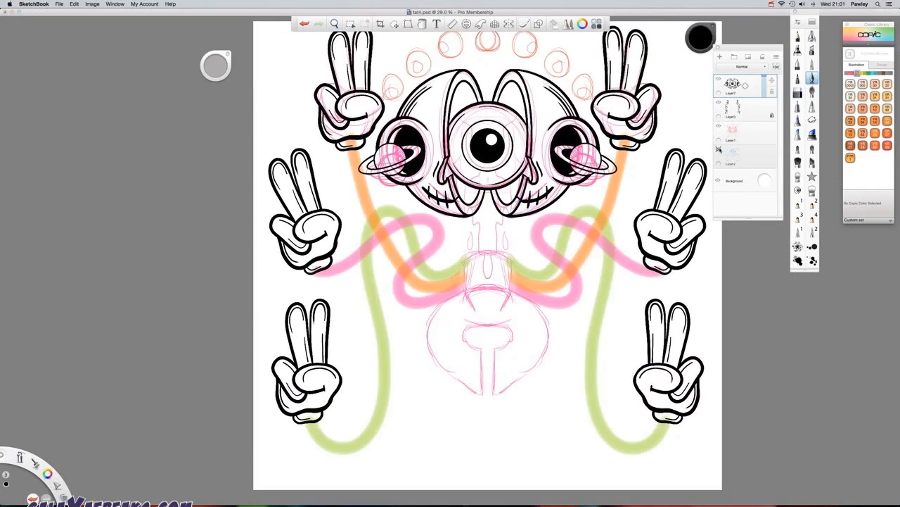
pyautogui.click(718, 150)
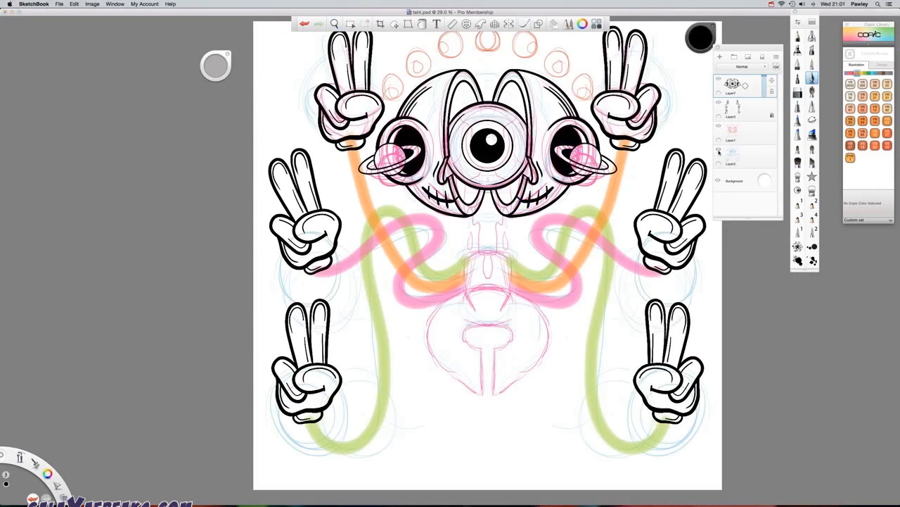
pyautogui.click(718, 150)
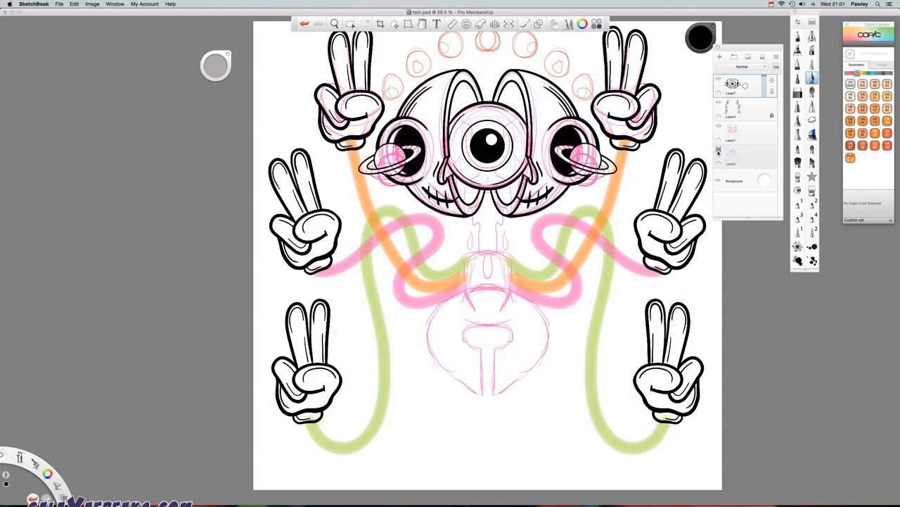
pyautogui.click(732, 130)
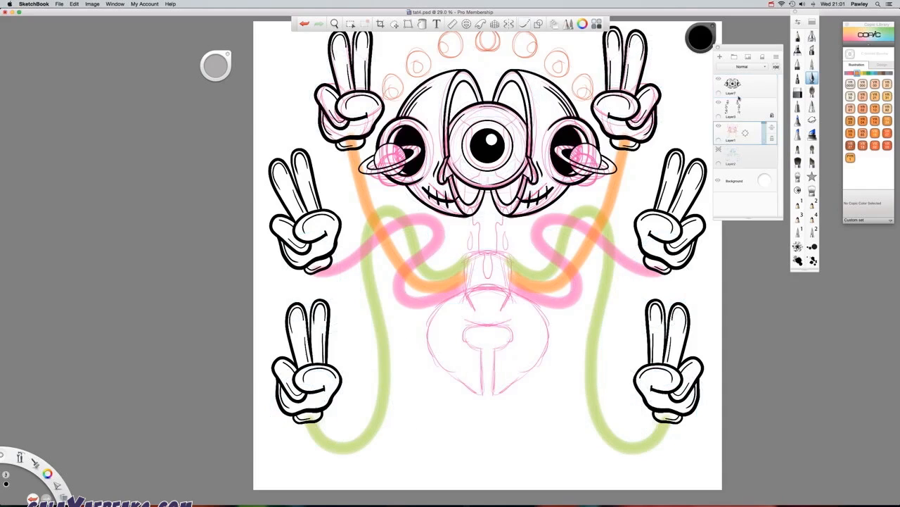
# - Turn on vertical symmetry and steady stroke, undoing the trial line at the waist
pyautogui.click(510, 25)
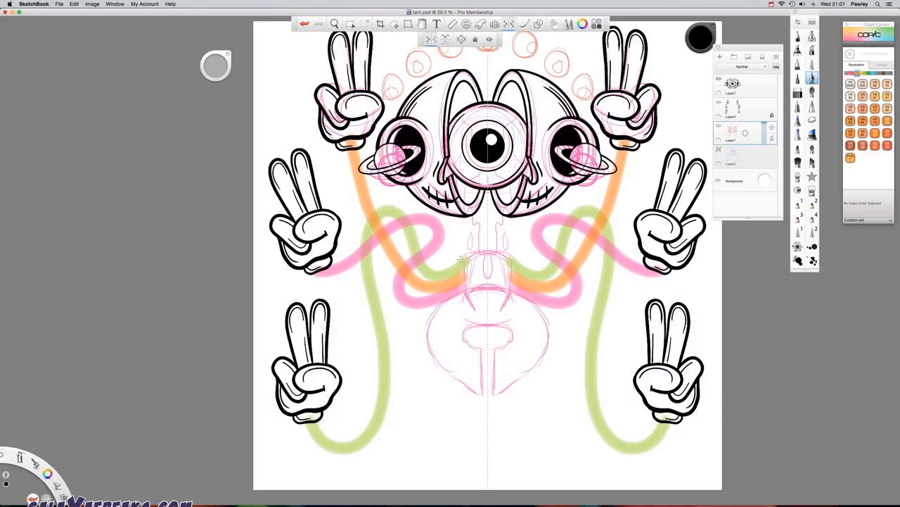
pyautogui.moveTo(463, 259); pyautogui.dragTo(478, 249)
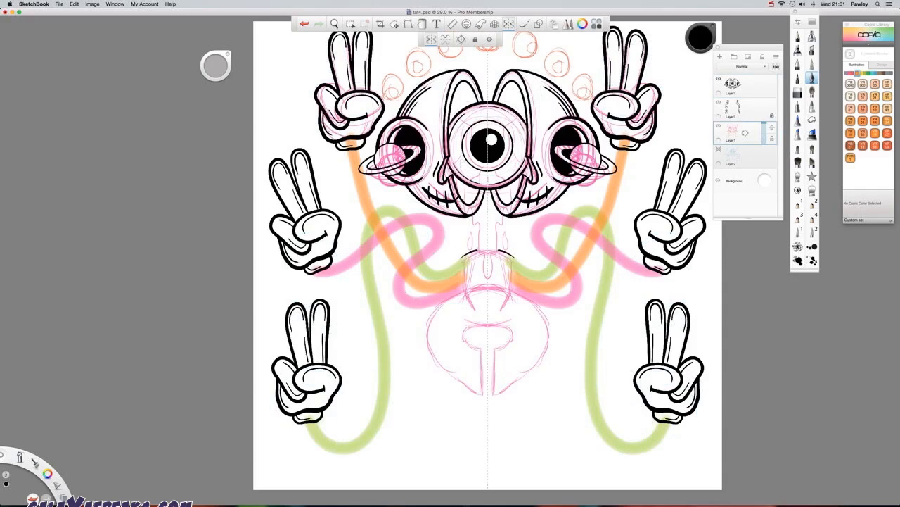
pyautogui.click(525, 25)
pyautogui.press('super+z')
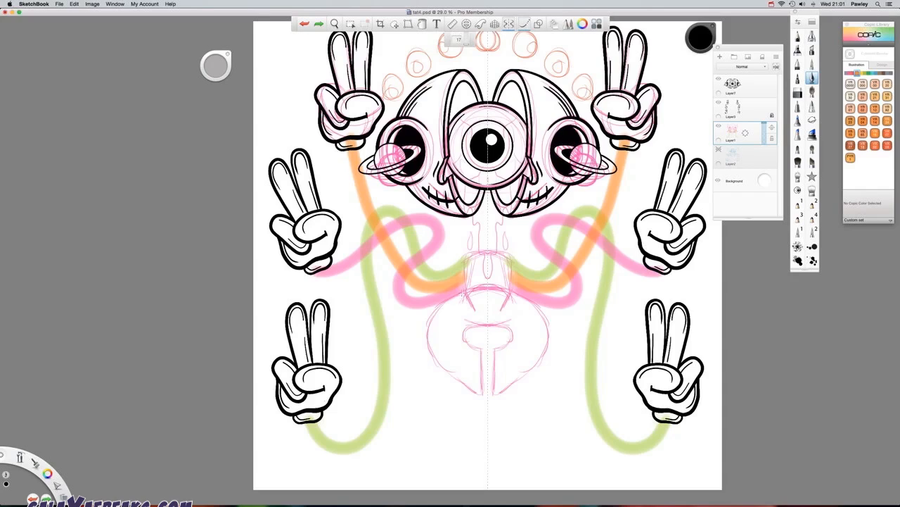
# - Try to ink the mirrored lower body, its inner contour lines and the waist arcs over the pink sketch
pyautogui.moveTo(465, 290)
pyautogui.mouseDown()
pyautogui.moveTo(426, 338)
pyautogui.moveTo(435, 362)
pyautogui.moveTo(479, 395)
pyautogui.mouseUp()
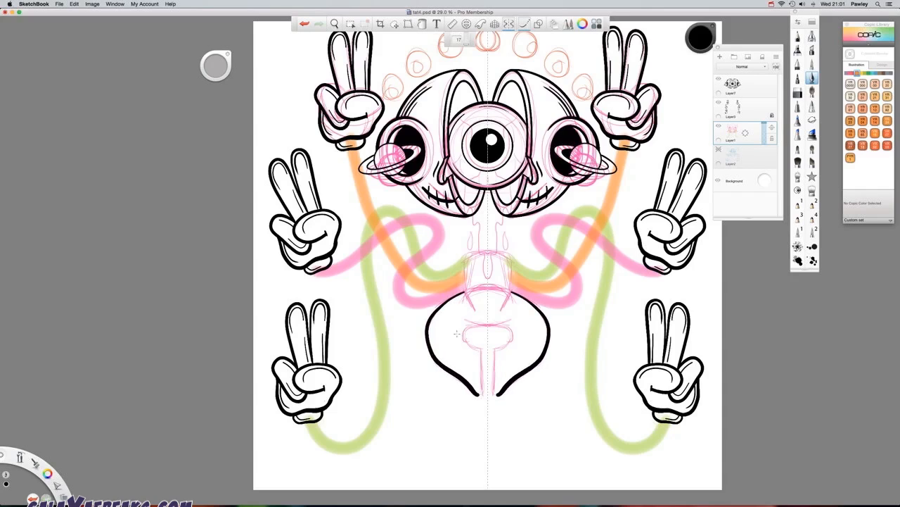
pyautogui.moveTo(457, 334)
pyautogui.mouseDown()
pyautogui.moveTo(481, 348)
pyautogui.moveTo(478, 395)
pyautogui.mouseUp()
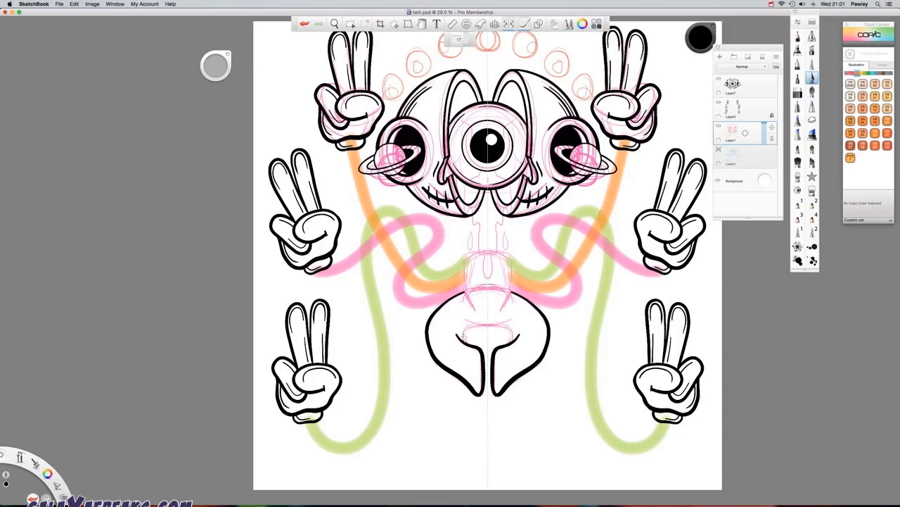
pyautogui.moveTo(462, 340)
pyautogui.mouseDown()
pyautogui.moveTo(471, 325)
pyautogui.moveTo(486, 326)
pyautogui.mouseUp()
pyautogui.click(461, 322)
pyautogui.moveTo(432, 321)
pyautogui.mouseDown()
pyautogui.moveTo(452, 363)
pyautogui.moveTo(474, 358)
pyautogui.moveTo(455, 340)
pyautogui.moveTo(477, 353)
pyautogui.moveTo(479, 389)
pyautogui.mouseUp()
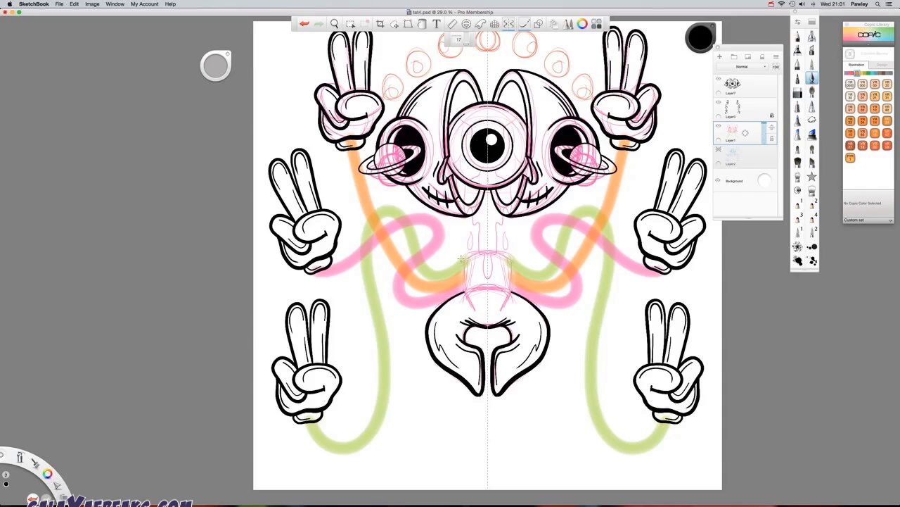
pyautogui.moveTo(464, 257); pyautogui.dragTo(495, 248)
pyautogui.moveTo(470, 292); pyautogui.dragTo(488, 290)
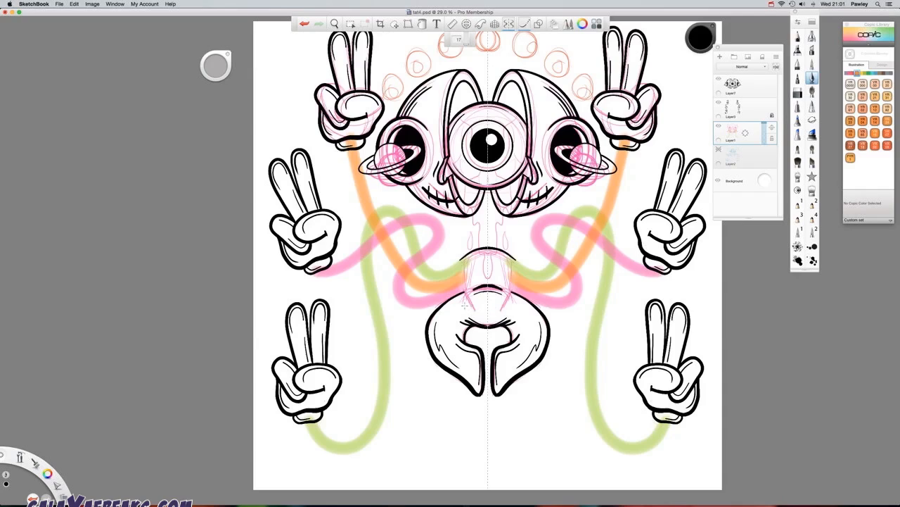
# - Check which layer holds the lower-body inking, and undo all of its strokes
pyautogui.click(718, 127)
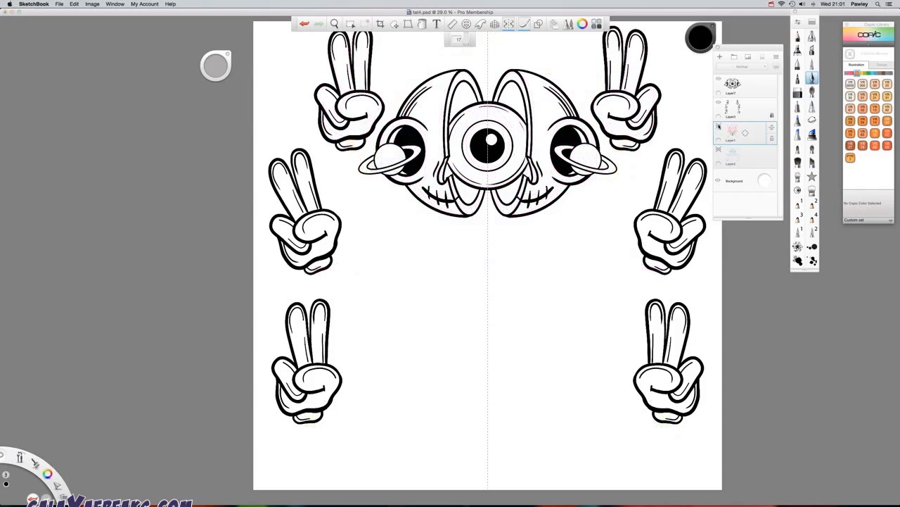
pyautogui.click(719, 127)
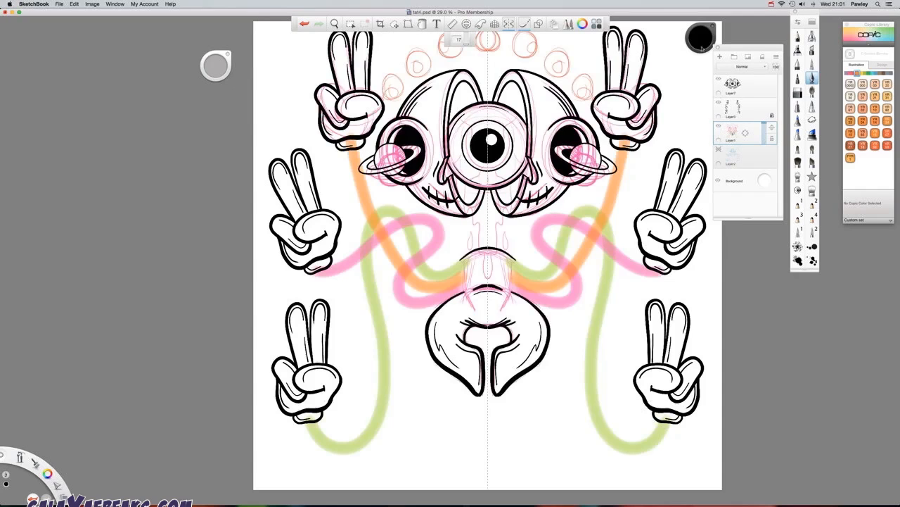
pyautogui.press('super+z')
pyautogui.press('super+z')
pyautogui.press('super+z')
pyautogui.press('super+z')
pyautogui.press('super+z')
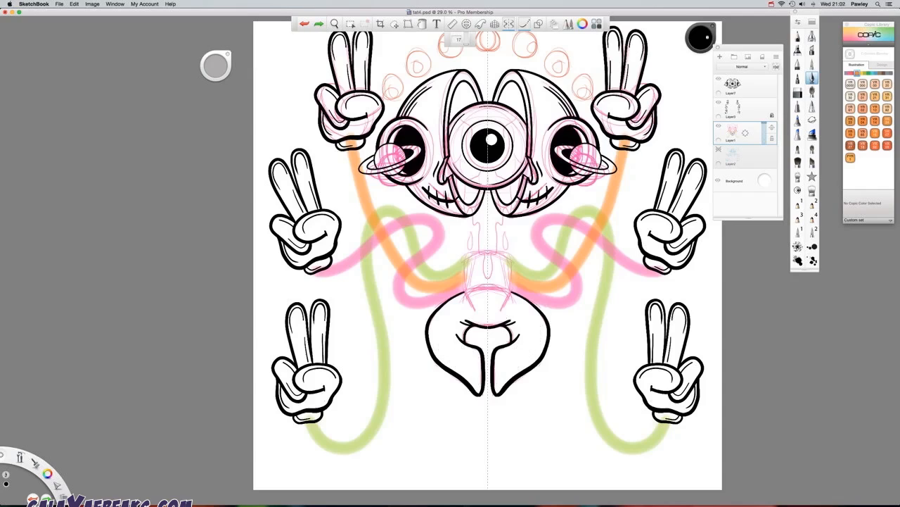
pyautogui.press('super+z')
pyautogui.press('super+z')
pyautogui.press('super+z')
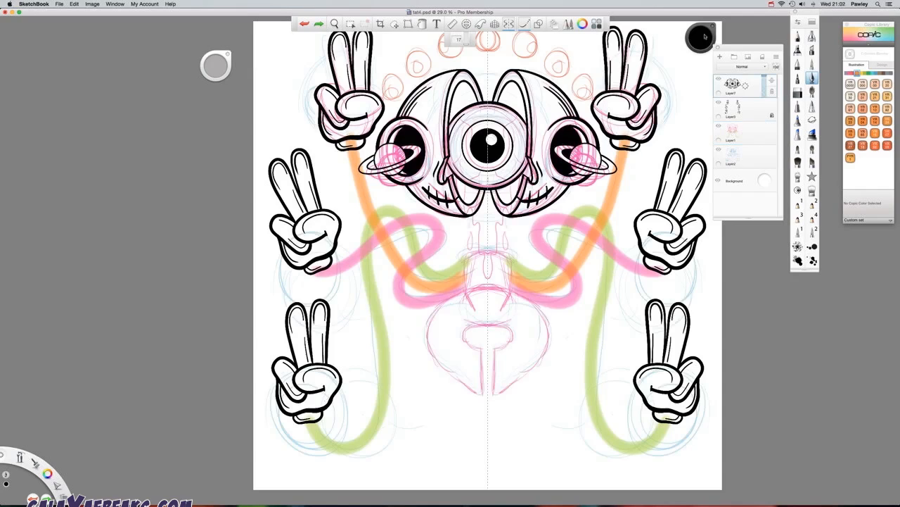
# - Add a new layer above the head layer and ink the mirrored lower body with its contour, waist and belly lines
pyautogui.click(733, 90)
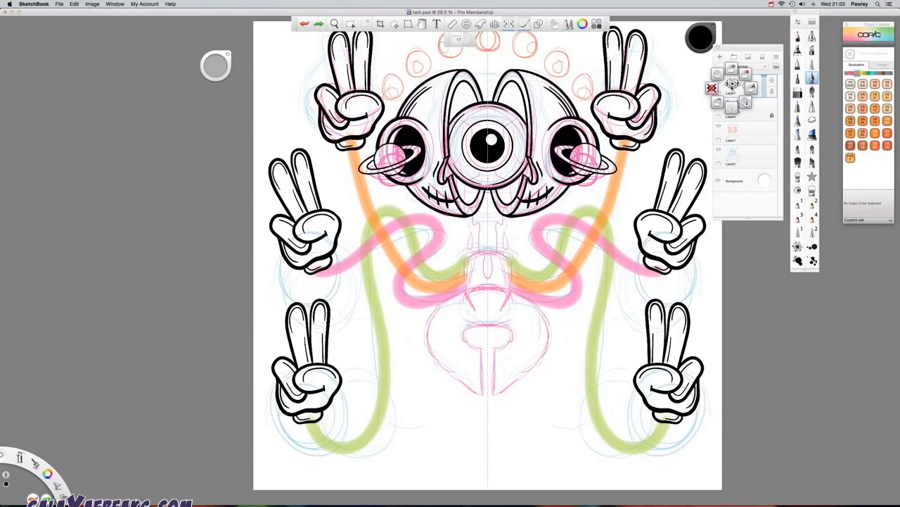
pyautogui.click(745, 85)
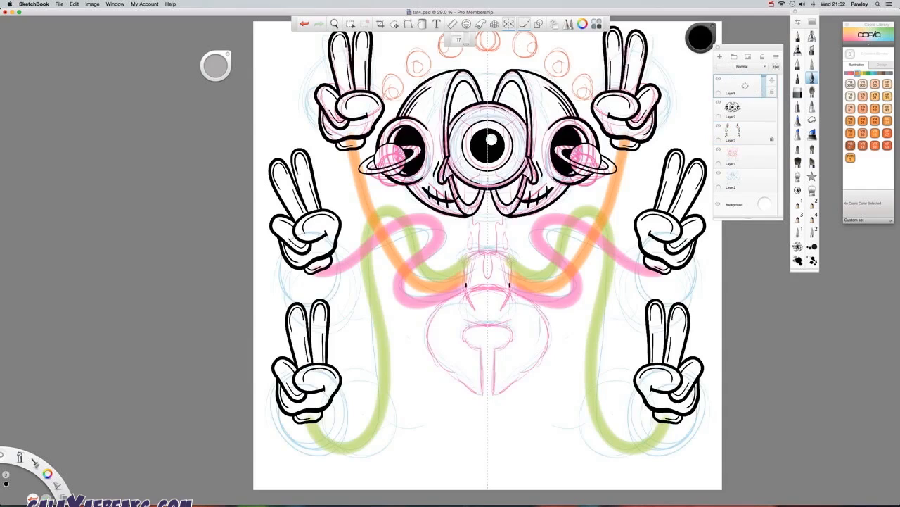
pyautogui.moveTo(465, 287)
pyautogui.mouseDown()
pyautogui.moveTo(464, 301)
pyautogui.moveTo(455, 296)
pyautogui.moveTo(435, 318)
pyautogui.moveTo(427, 352)
pyautogui.moveTo(463, 386)
pyautogui.moveTo(480, 379)
pyautogui.moveTo(479, 354)
pyautogui.moveTo(462, 336)
pyautogui.moveTo(469, 323)
pyautogui.moveTo(488, 325)
pyautogui.moveTo(456, 333)
pyautogui.moveTo(472, 366)
pyautogui.mouseUp()
pyautogui.moveTo(452, 304)
pyautogui.mouseDown()
pyautogui.moveTo(434, 326)
pyautogui.moveTo(432, 351)
pyautogui.moveTo(448, 343)
pyautogui.moveTo(454, 362)
pyautogui.mouseUp()
pyautogui.moveTo(470, 289); pyautogui.dragTo(488, 283)
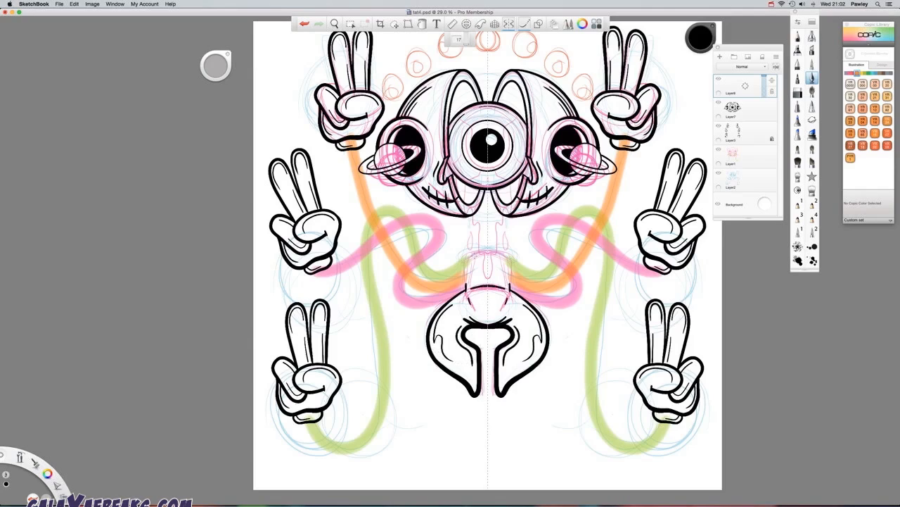
pyautogui.moveTo(464, 259)
pyautogui.mouseDown()
pyautogui.moveTo(487, 247)
pyautogui.moveTo(487, 272)
pyautogui.mouseUp()
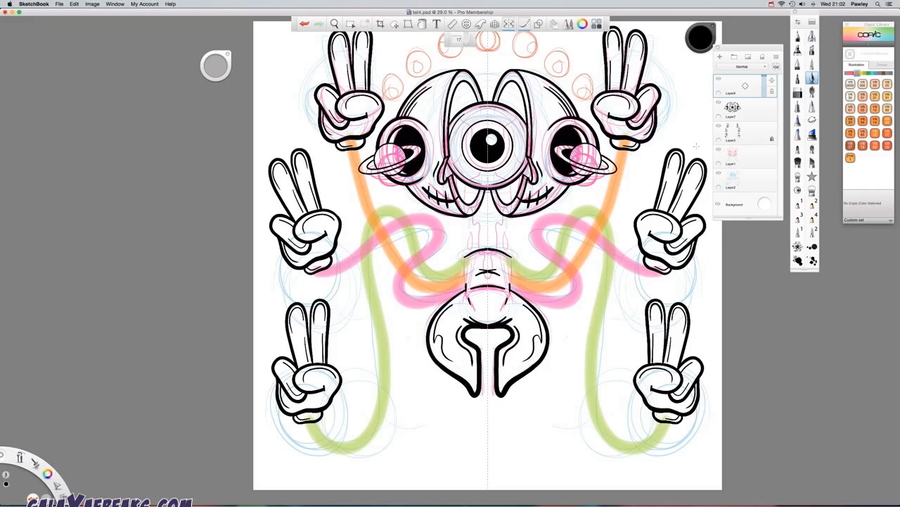
# - Hide the blue sketch, check the inking with the pink sketch switched off and on, and save the drawing
pyautogui.click(719, 152)
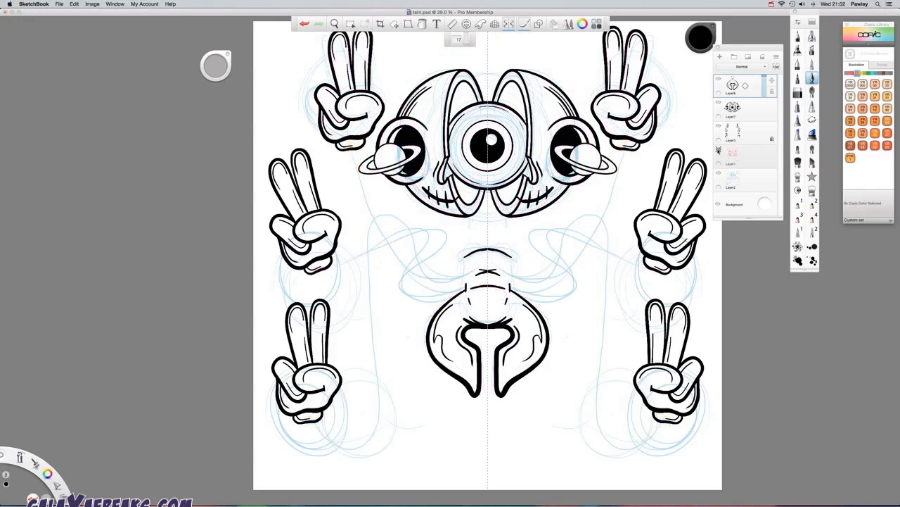
pyautogui.click(718, 174)
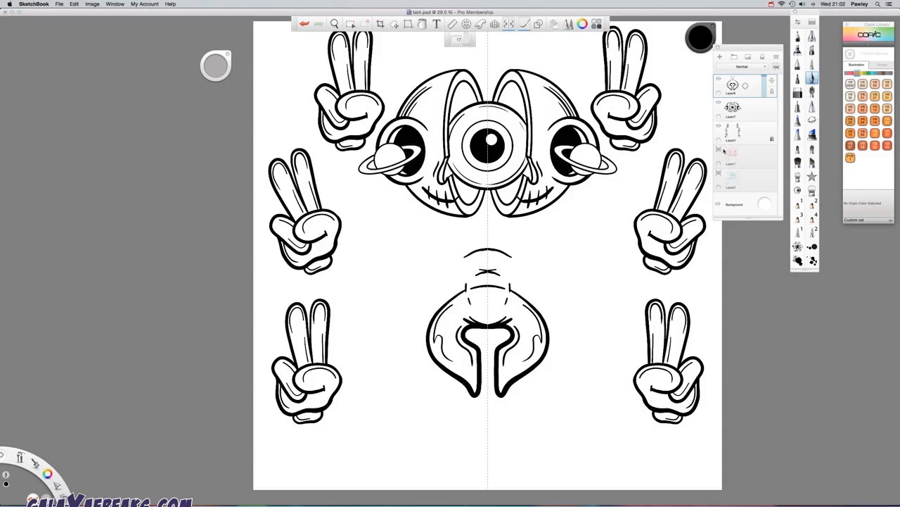
pyautogui.click(719, 151)
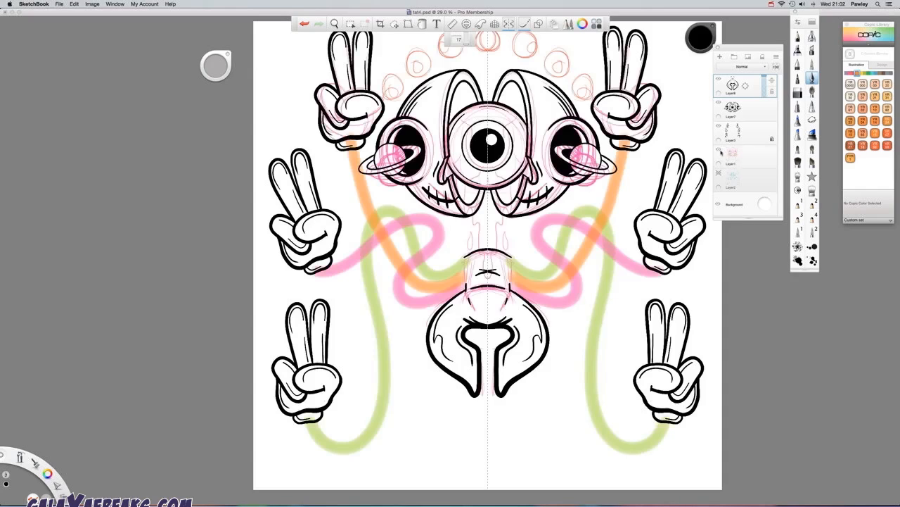
pyautogui.click(60, 5)
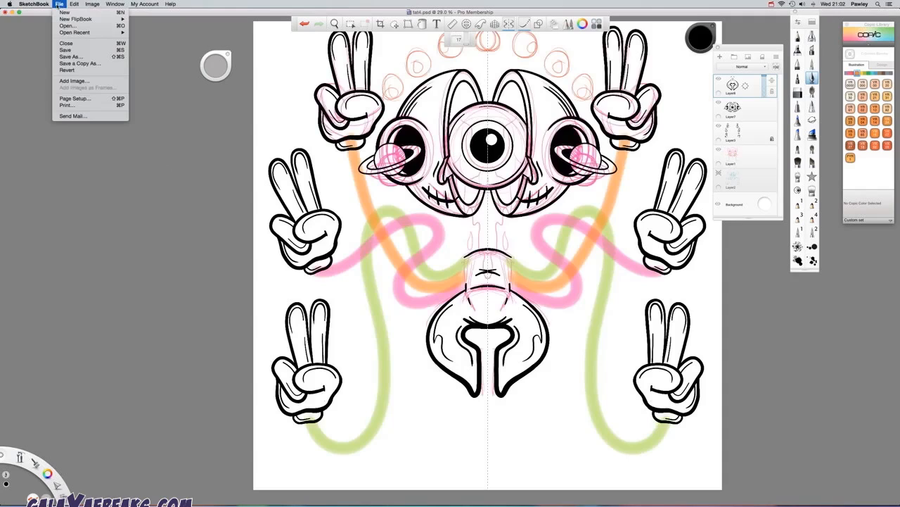
pyautogui.click(65, 49)
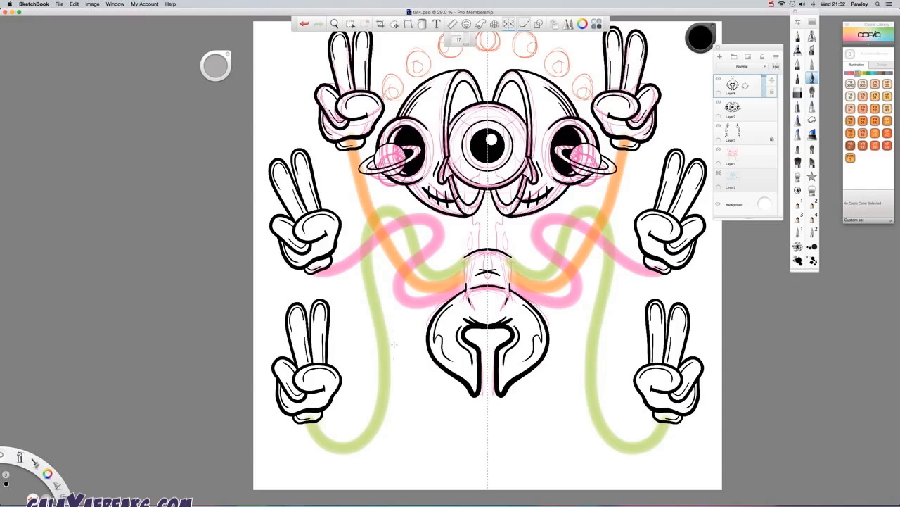
# - On a new layer, ink both edges of the mirrored upper arms along the orange guides with steady stroke set to 40
pyautogui.moveTo(732, 84); pyautogui.dragTo(732, 68)
pyautogui.click(467, 44)
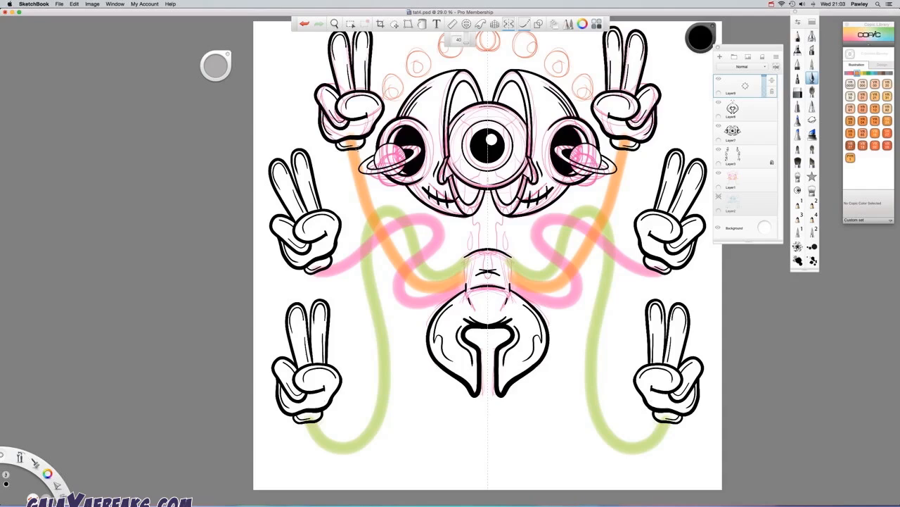
pyautogui.moveTo(358, 151)
pyautogui.mouseDown()
pyautogui.moveTo(405, 264)
pyautogui.moveTo(430, 286)
pyautogui.moveTo(457, 277)
pyautogui.mouseUp()
pyautogui.moveTo(345, 150)
pyautogui.mouseDown()
pyautogui.moveTo(364, 218)
pyautogui.moveTo(399, 280)
pyautogui.moveTo(423, 299)
pyautogui.moveTo(454, 291)
pyautogui.mouseUp()
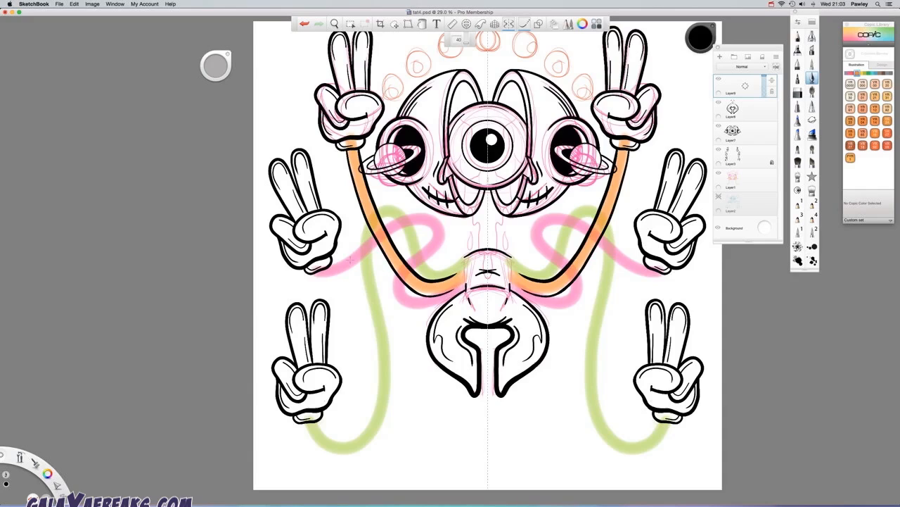
pyautogui.click(718, 174)
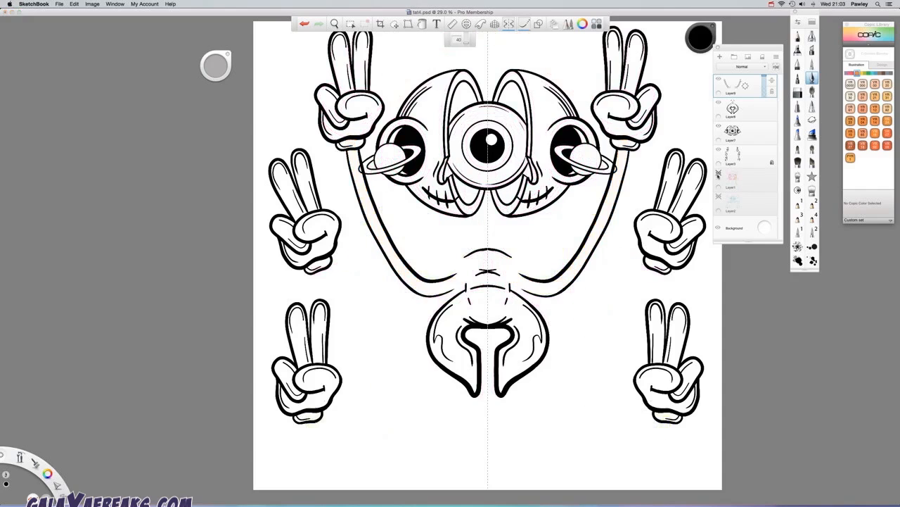
pyautogui.click(719, 175)
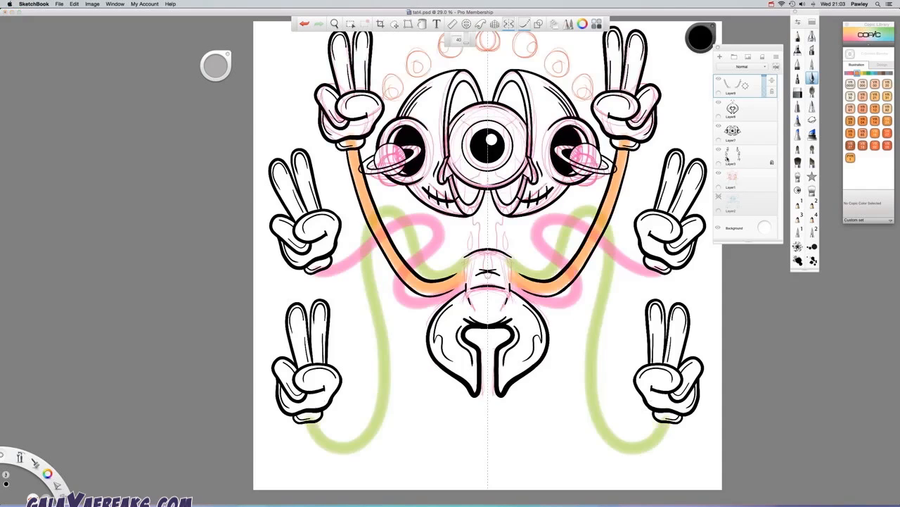
# - On a new layer, ink both edges of the mirrored middle arms along the pink guides
pyautogui.moveTo(735, 86); pyautogui.dragTo(731, 62)
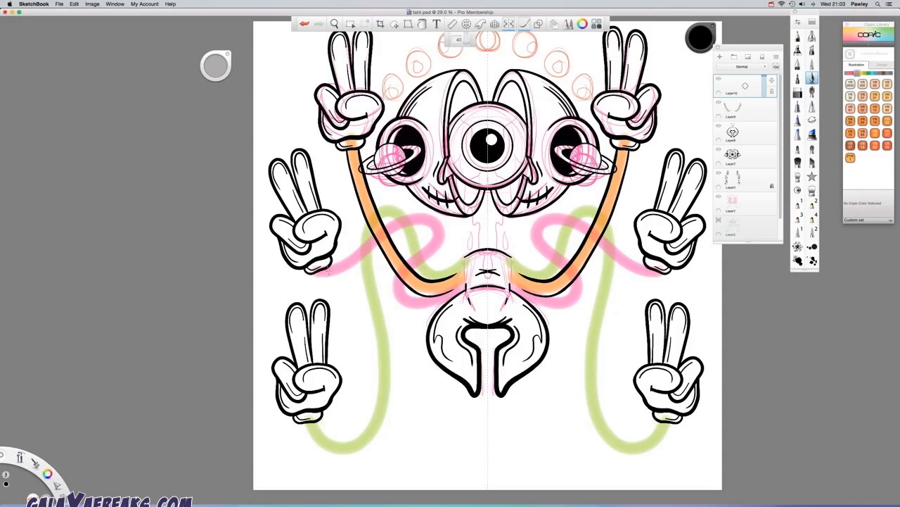
pyautogui.press('super+z')
pyautogui.moveTo(327, 268)
pyautogui.mouseDown()
pyautogui.moveTo(428, 213)
pyautogui.moveTo(454, 224)
pyautogui.moveTo(440, 256)
pyautogui.moveTo(400, 280)
pyautogui.moveTo(394, 299)
pyautogui.moveTo(429, 303)
pyautogui.moveTo(452, 288)
pyautogui.mouseUp()
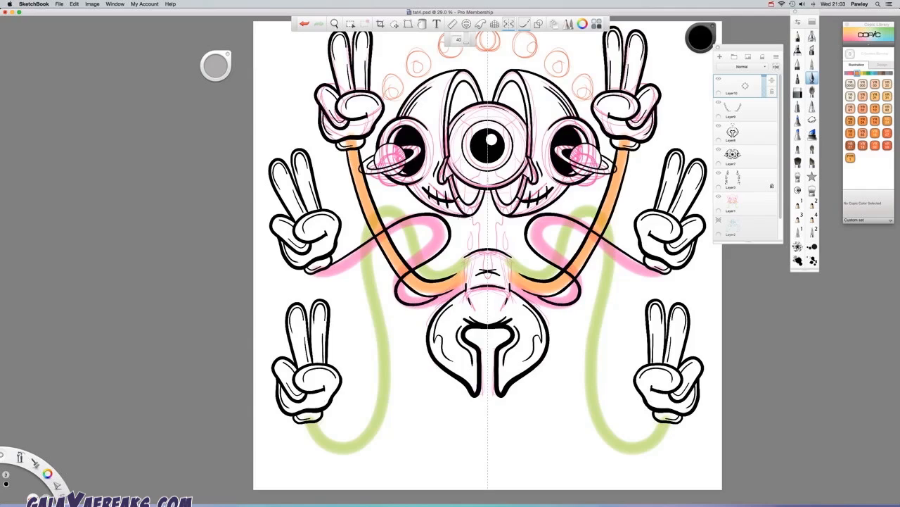
pyautogui.moveTo(311, 275)
pyautogui.mouseDown()
pyautogui.moveTo(331, 278)
pyautogui.moveTo(363, 262)
pyautogui.mouseUp()
pyautogui.moveTo(382, 244)
pyautogui.mouseDown()
pyautogui.moveTo(426, 223)
pyautogui.moveTo(437, 229)
pyautogui.moveTo(425, 254)
pyautogui.moveTo(389, 275)
pyautogui.moveTo(385, 305)
pyautogui.moveTo(411, 318)
pyautogui.moveTo(461, 296)
pyautogui.mouseUp()
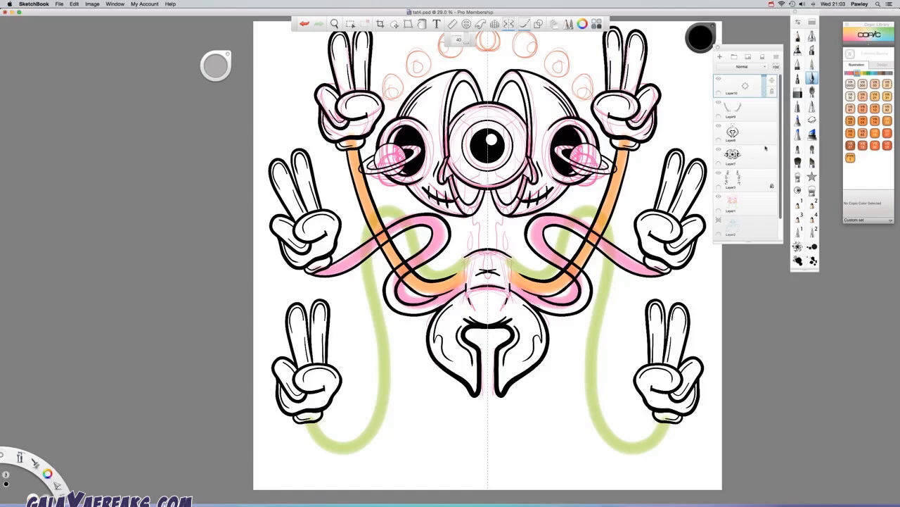
# - Check the middle arms with the pink sketch hidden, and undo their strokes
pyautogui.click(718, 200)
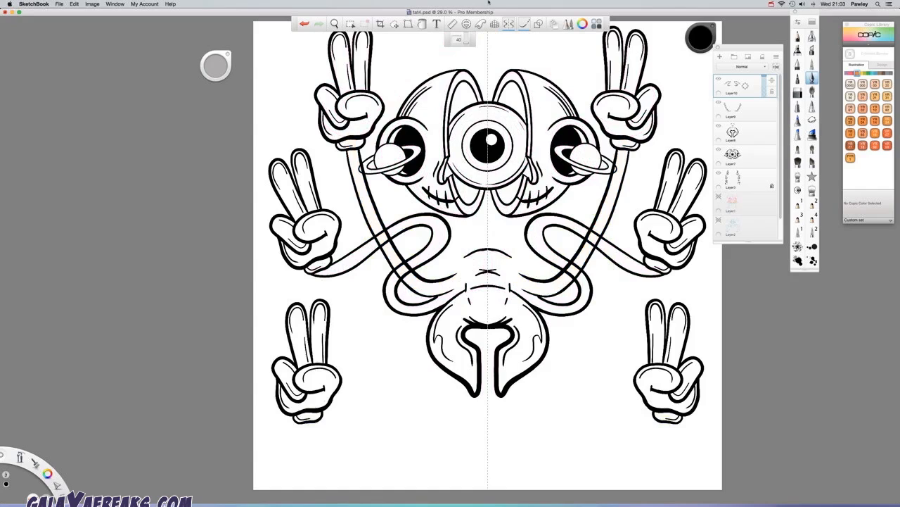
pyautogui.press('super+z')
pyautogui.press('super+z')
pyautogui.press('super+z')
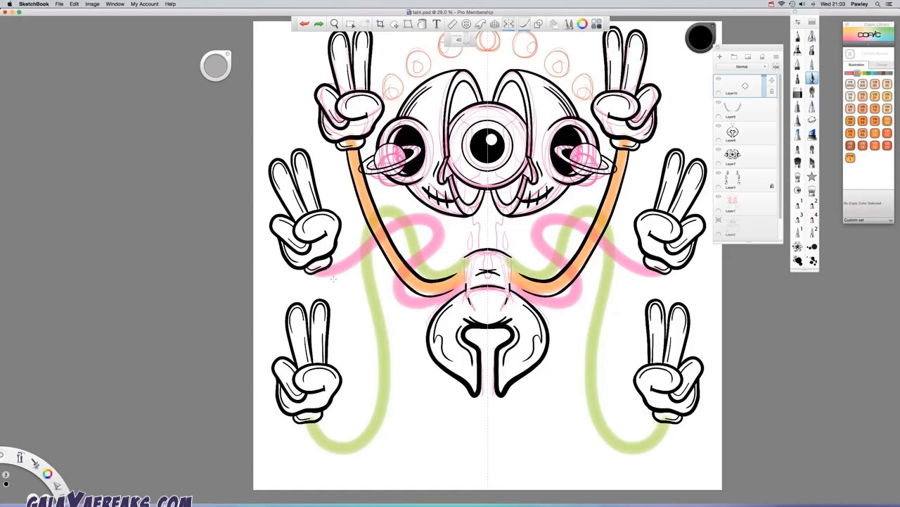
# - Re-ink both edges of the mirrored middle arms with a deeper bend below the wrists, and check them with the sketch hidden
pyautogui.moveTo(334, 279)
pyautogui.mouseDown()
pyautogui.moveTo(402, 218)
pyautogui.moveTo(439, 217)
pyautogui.moveTo(452, 235)
pyautogui.moveTo(448, 249)
pyautogui.moveTo(402, 287)
pyautogui.moveTo(408, 306)
pyautogui.moveTo(440, 289)
pyautogui.mouseUp()
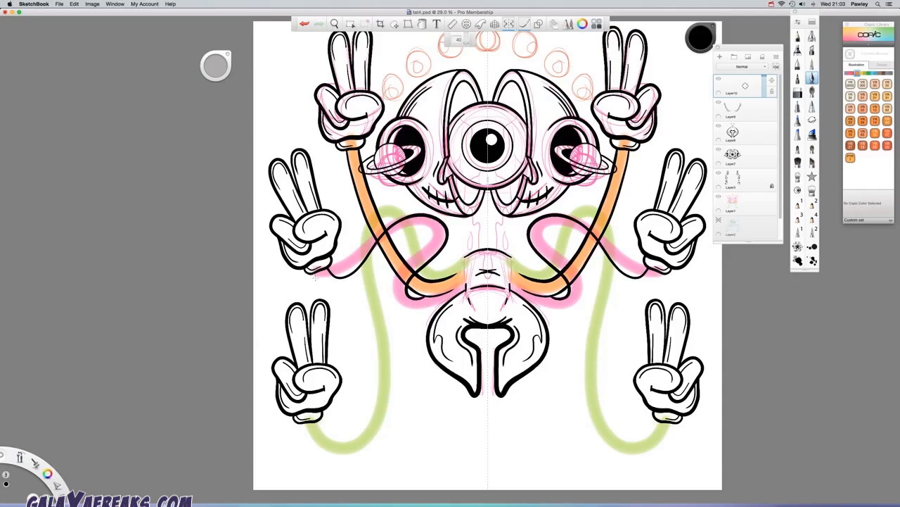
pyautogui.moveTo(317, 274)
pyautogui.mouseDown()
pyautogui.moveTo(344, 296)
pyautogui.moveTo(405, 232)
pyautogui.moveTo(431, 227)
pyautogui.moveTo(439, 237)
pyautogui.moveTo(406, 268)
pyautogui.moveTo(389, 304)
pyautogui.moveTo(418, 316)
pyautogui.moveTo(452, 300)
pyautogui.mouseUp()
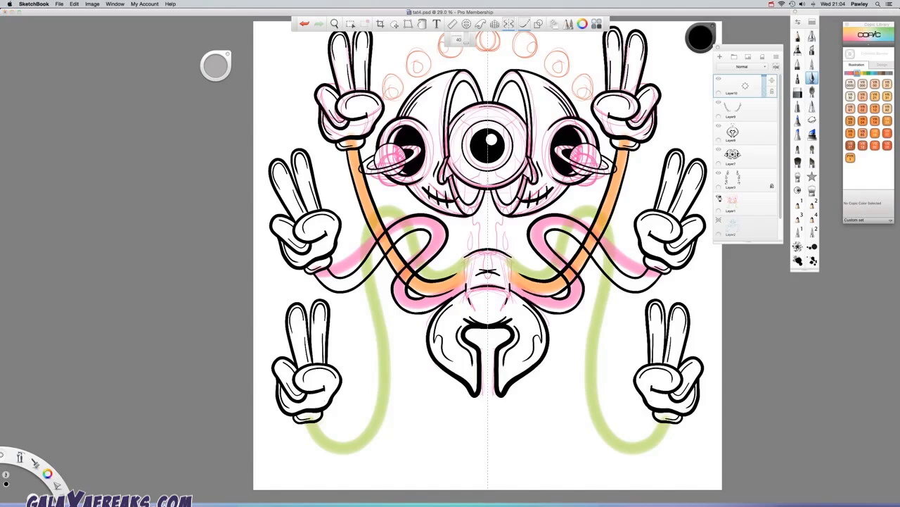
pyautogui.click(718, 197)
pyautogui.click(718, 197)
# - On another new layer, ink the inner edge of the mirrored lower arms along the green guides, undoing the misplaced second edge
pyautogui.moveTo(735, 85); pyautogui.dragTo(733, 66)
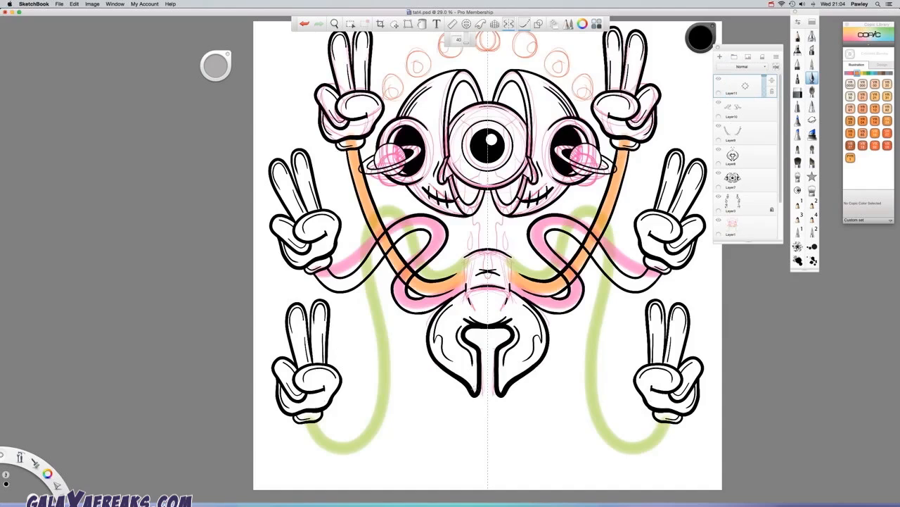
pyautogui.moveTo(478, 399)
pyautogui.mouseDown()
pyautogui.moveTo(489, 402)
pyautogui.moveTo(518, 374)
pyautogui.moveTo(523, 326)
pyautogui.moveTo(483, 342)
pyautogui.mouseUp()
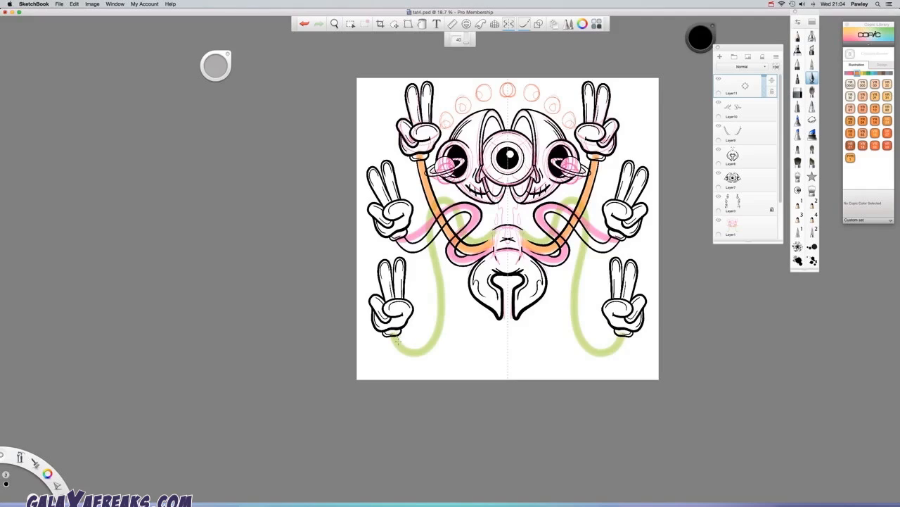
pyautogui.moveTo(399, 340)
pyautogui.mouseDown()
pyautogui.moveTo(409, 349)
pyautogui.moveTo(436, 339)
pyautogui.moveTo(441, 309)
pyautogui.moveTo(419, 220)
pyautogui.moveTo(435, 191)
pyautogui.moveTo(456, 189)
pyautogui.moveTo(465, 229)
pyautogui.moveTo(486, 236)
pyautogui.moveTo(505, 228)
pyautogui.mouseUp()
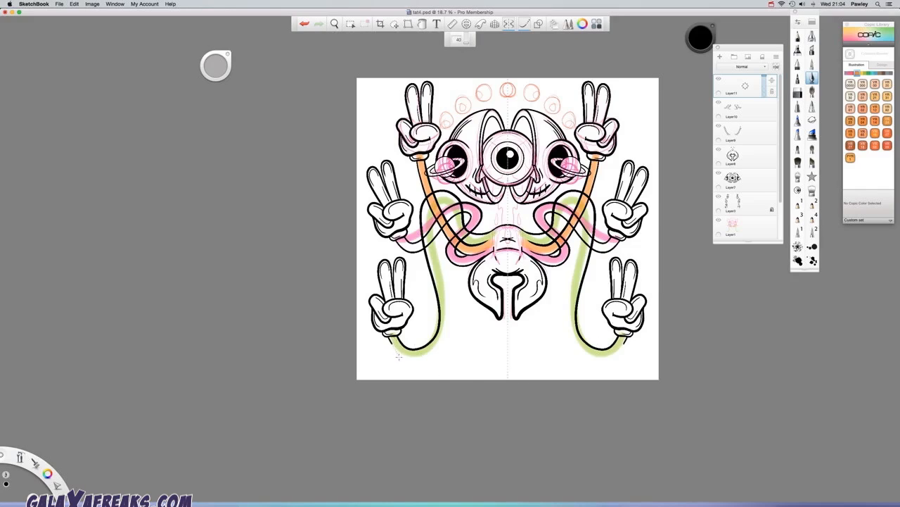
pyautogui.moveTo(415, 363)
pyautogui.mouseDown()
pyautogui.moveTo(439, 352)
pyautogui.moveTo(449, 332)
pyautogui.mouseUp()
pyautogui.press('super+z')
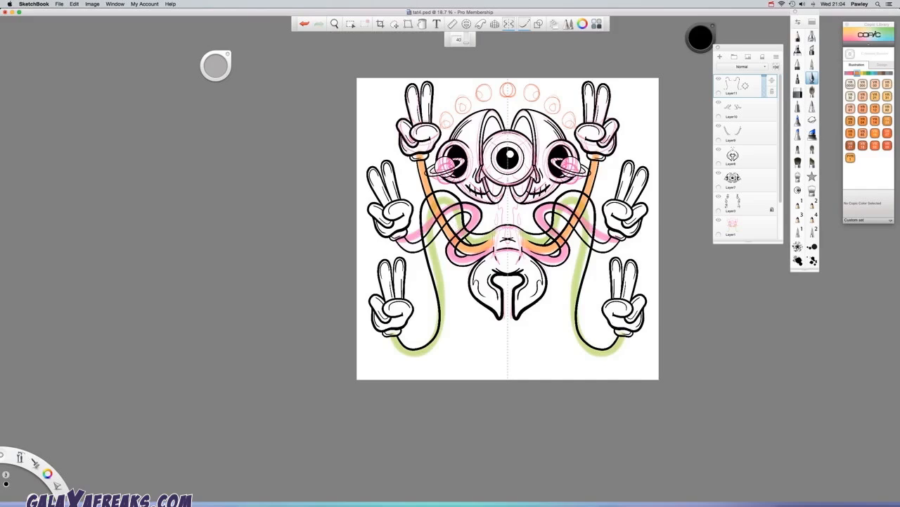
pyautogui.press('super+z')
# - Try the outer edge of the mirrored lower arms, check it with the sketch hidden, and undo it
pyautogui.moveTo(449, 204)
pyautogui.mouseDown()
pyautogui.moveTo(427, 204)
pyautogui.moveTo(427, 219)
pyautogui.moveTo(449, 304)
pyautogui.moveTo(446, 341)
pyautogui.moveTo(408, 361)
pyautogui.moveTo(386, 344)
pyautogui.moveTo(384, 322)
pyautogui.mouseUp()
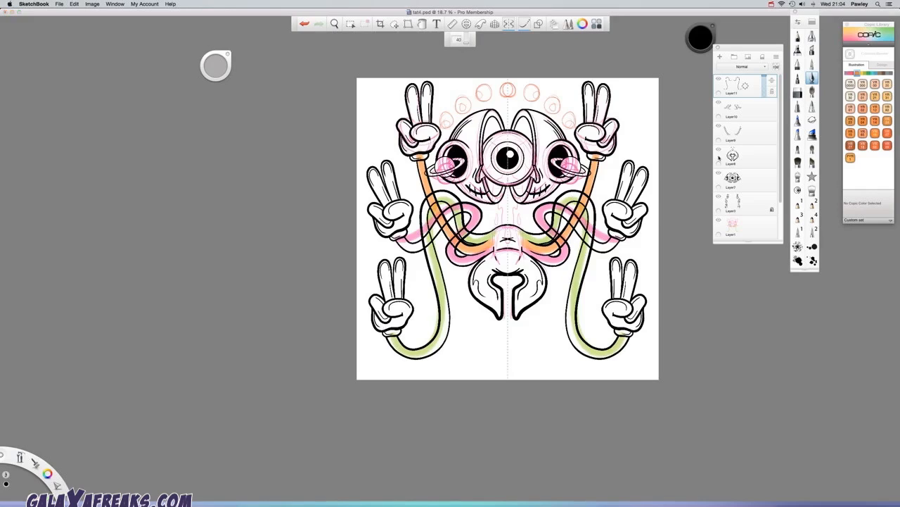
pyautogui.click(718, 220)
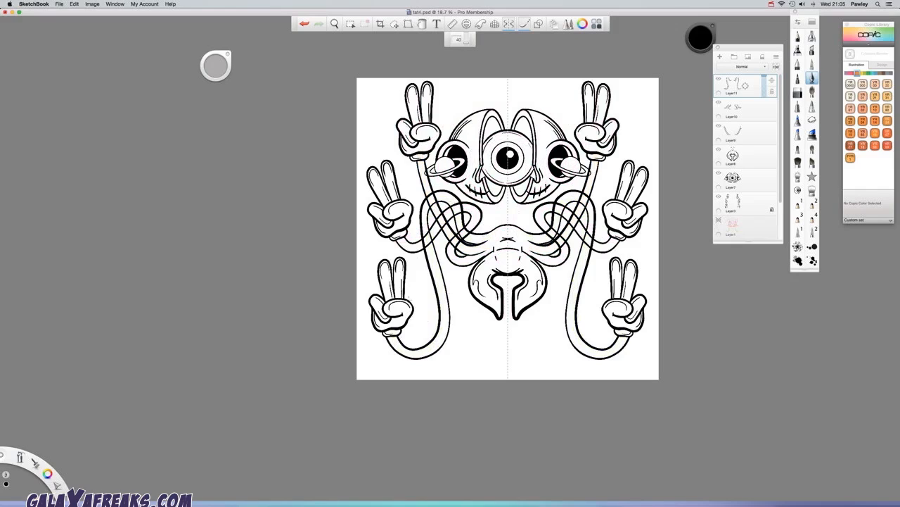
pyautogui.hotkey('ctrl', 'z')
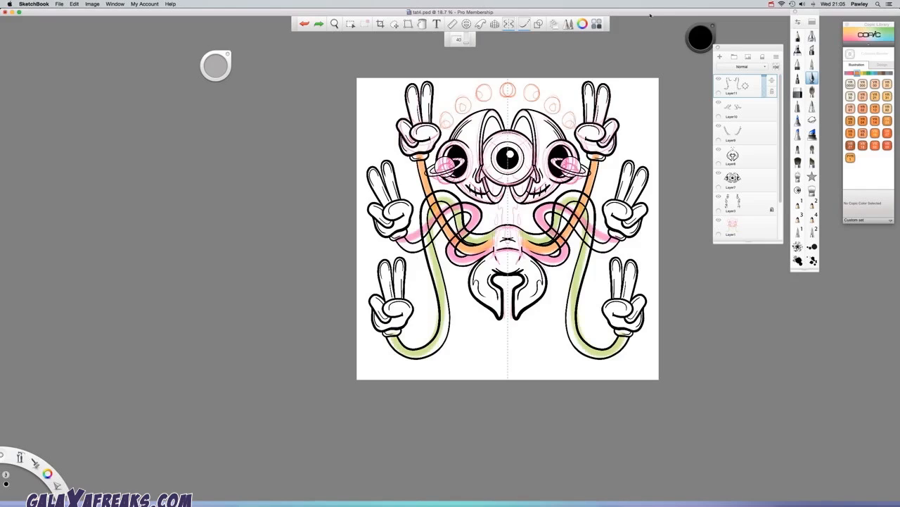
pyautogui.hotkey('ctrl', 'z')
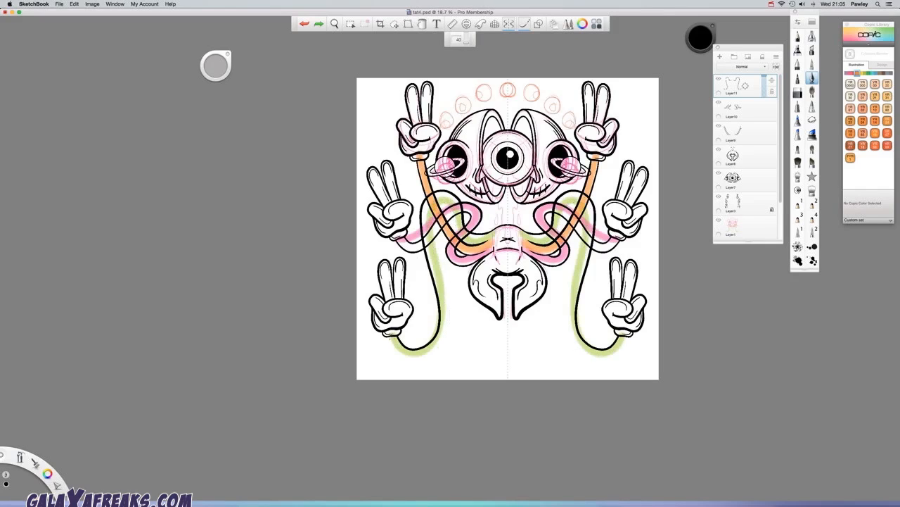
# - Ink the outer edge of the mirrored lower arms closer to the inner edge, and hide the pink sketch layer
pyautogui.moveTo(406, 359)
pyautogui.mouseDown()
pyautogui.moveTo(435, 355)
pyautogui.moveTo(447, 328)
pyautogui.moveTo(426, 206)
pyautogui.moveTo(445, 190)
pyautogui.mouseUp()
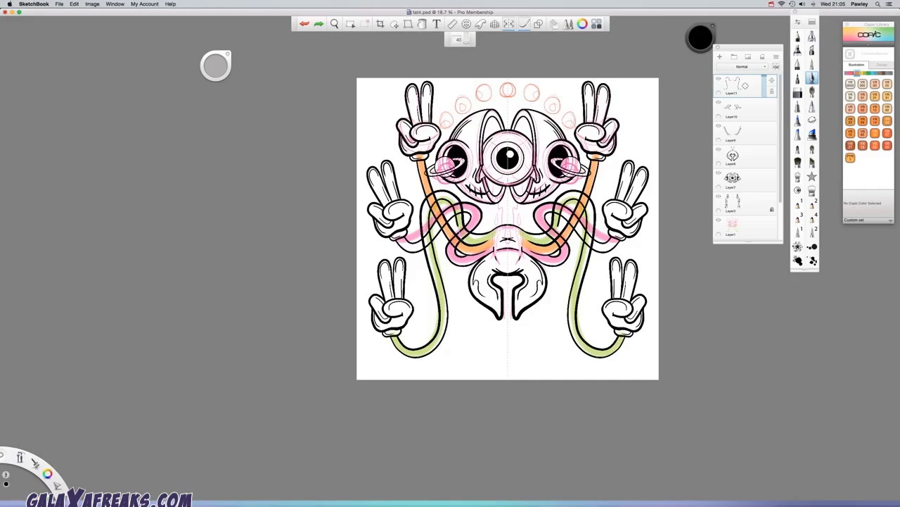
pyautogui.moveTo(461, 236); pyautogui.dragTo(476, 247)
pyautogui.click(719, 222)
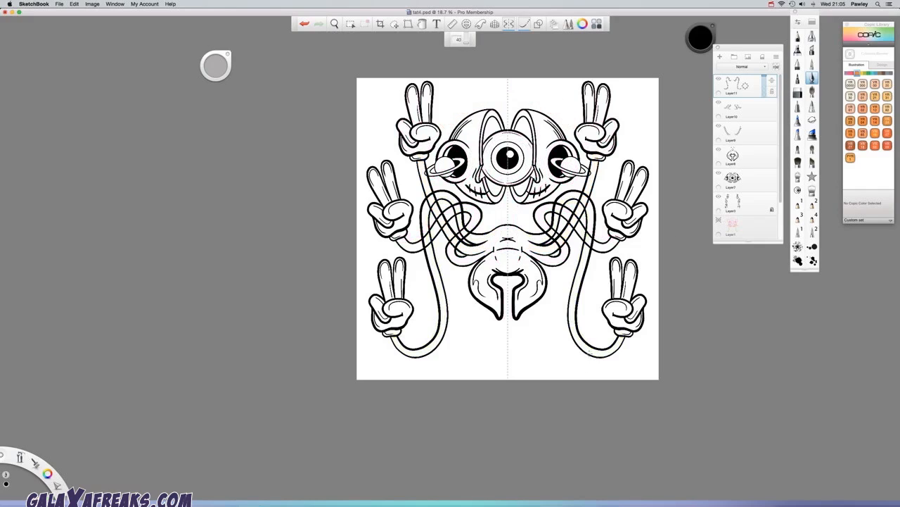
# - Lower the opacity of the lower-arm and middle-arm layers to different greys, and check the middle arms by switching their layer off and on
pyautogui.scroll(2, 560, 324)
pyautogui.press('space')
pyautogui.moveTo(446, 221)
pyautogui.mouseDown()
pyautogui.moveTo(503, 230)
pyautogui.moveTo(560, 342)
pyautogui.mouseUp()
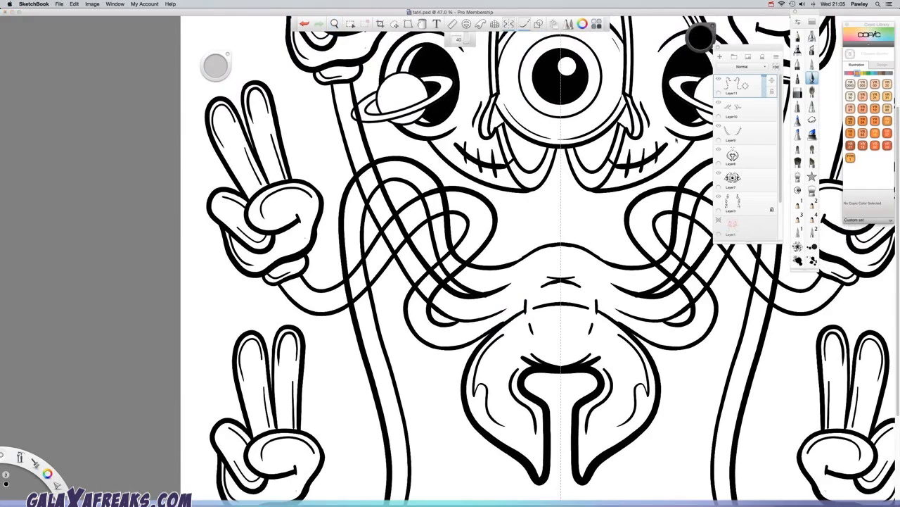
pyautogui.moveTo(766, 79); pyautogui.dragTo(753, 122)
pyautogui.click(746, 109)
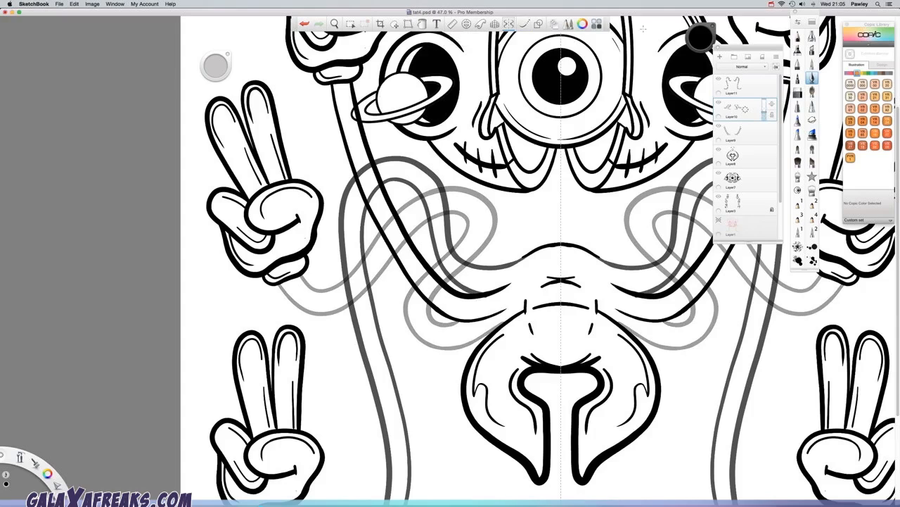
pyautogui.click(719, 105)
pyautogui.click(719, 104)
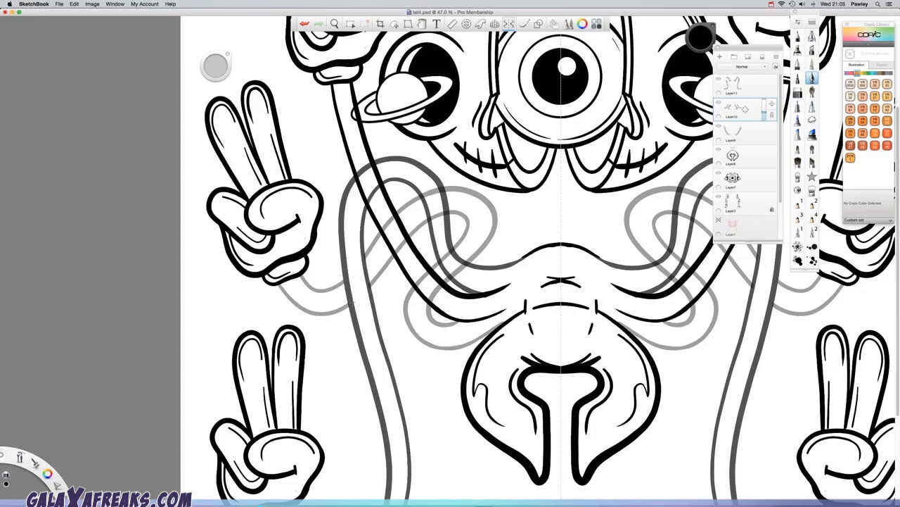
# - Erase the hidden line sections on the upper-, middle- and lower-arm layers so that the crossing arms weave over and under each other
pyautogui.click(743, 133)
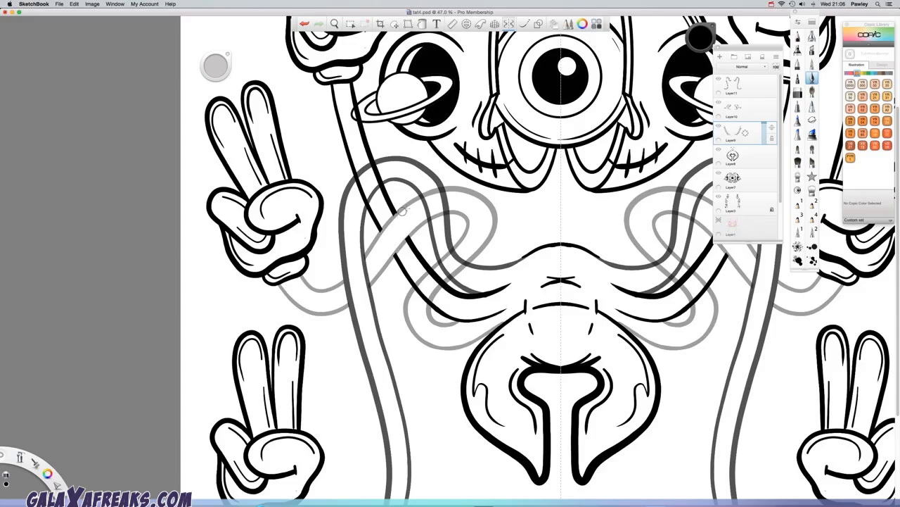
pyautogui.click(745, 107)
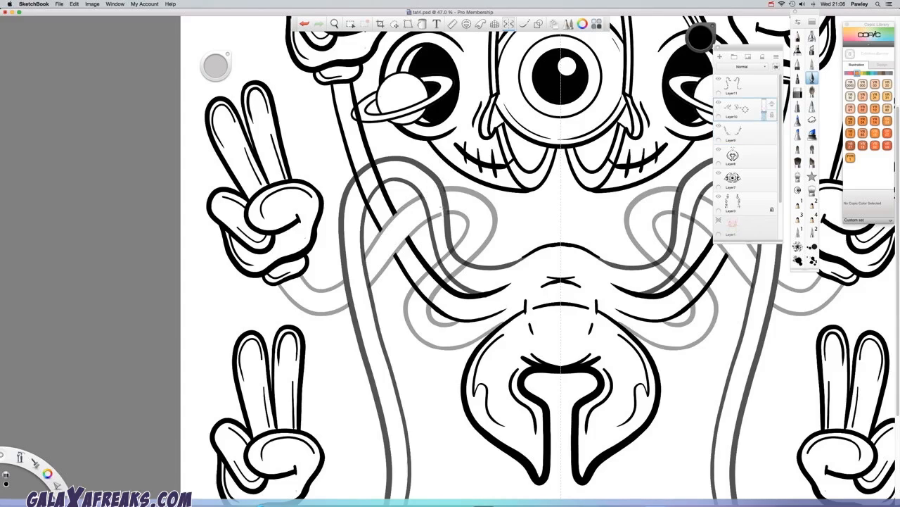
pyautogui.moveTo(521, 259); pyautogui.dragTo(463, 263)
pyautogui.click(743, 80)
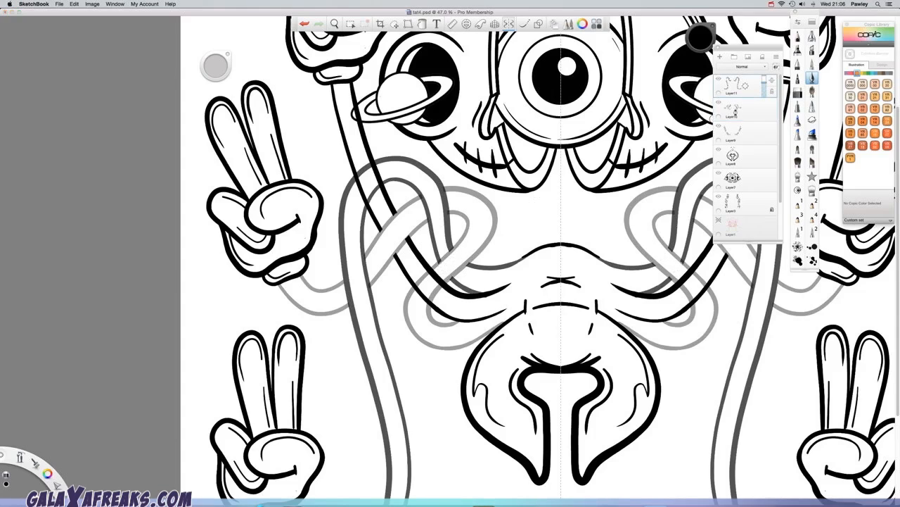
pyautogui.click(735, 111)
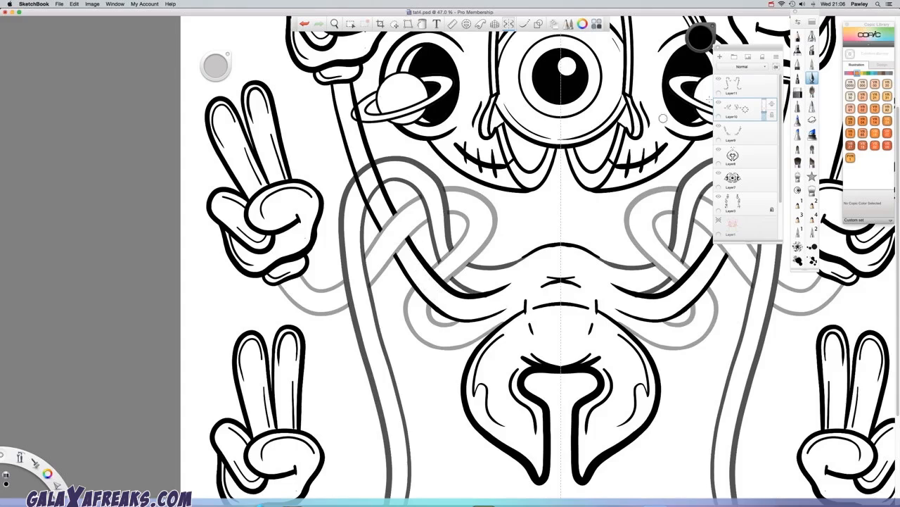
# - Erase the lower-arm lines where the upper arms pass in front, and set the lower-arm layer's opacity back to 100%
pyautogui.click(735, 85)
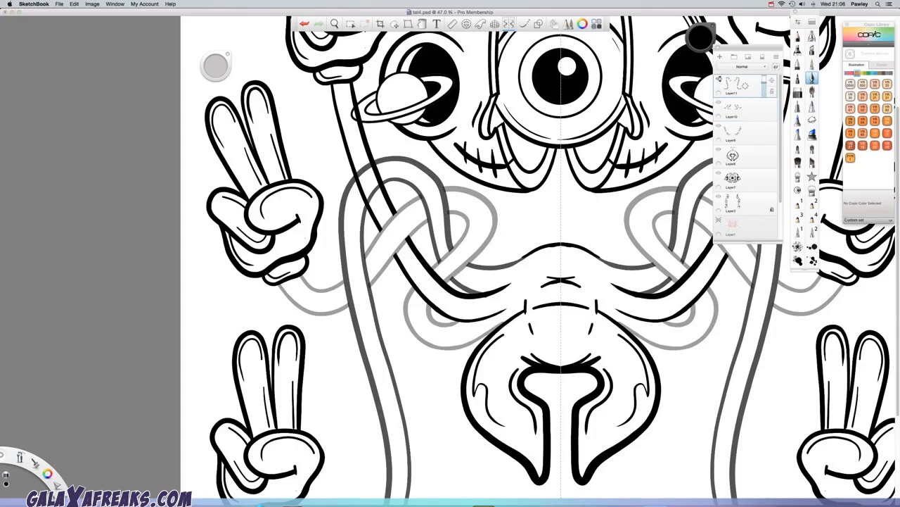
pyautogui.click(719, 80)
pyautogui.click(719, 79)
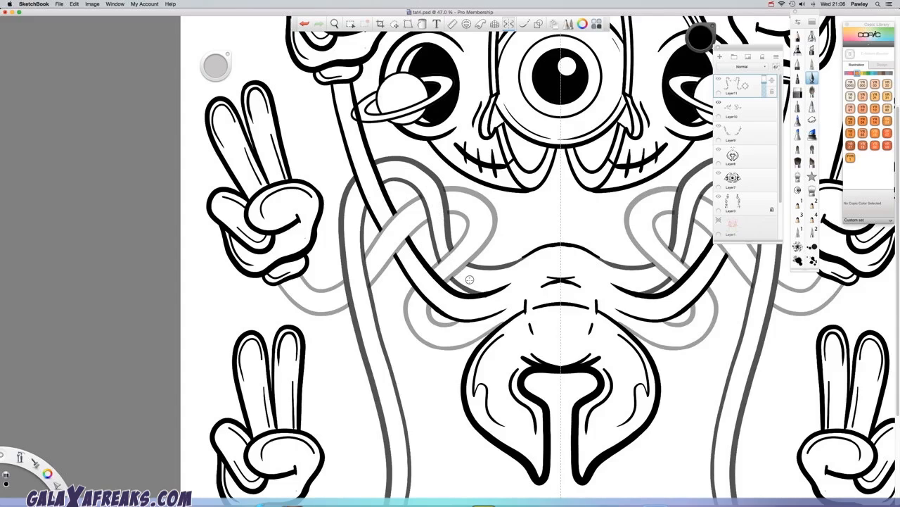
pyautogui.moveTo(765, 83); pyautogui.dragTo(766, 68)
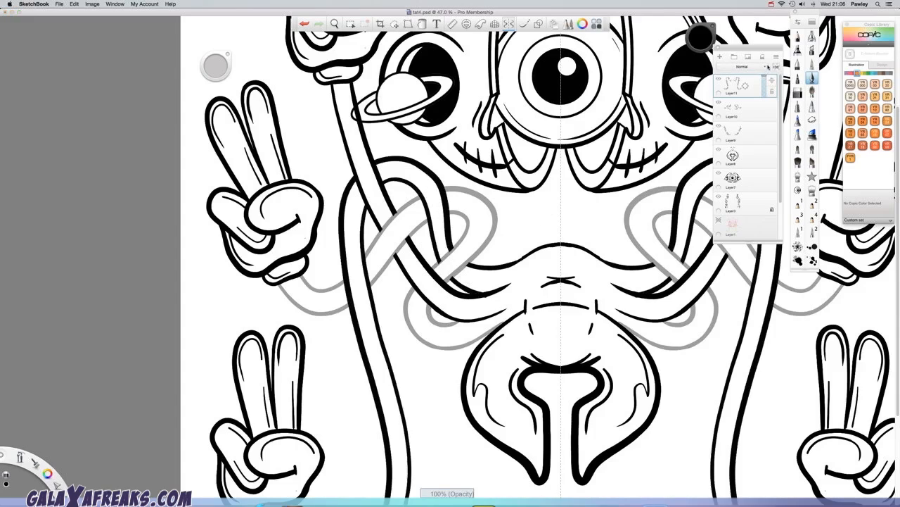
# - Set the opacity of Layer10 and Layer9 to 100% so the arm outlines are solid black
pyautogui.click(750, 110)
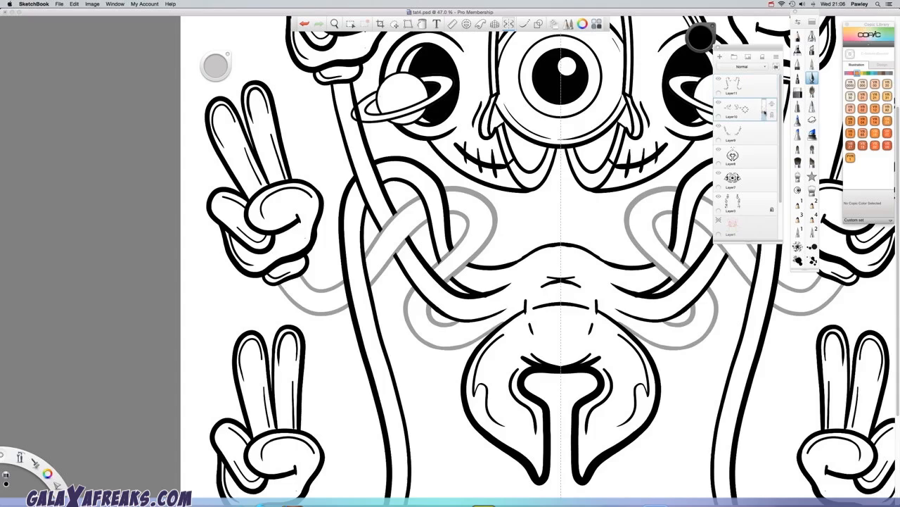
pyautogui.moveTo(767, 112); pyautogui.dragTo(766, 92)
pyautogui.click(753, 133)
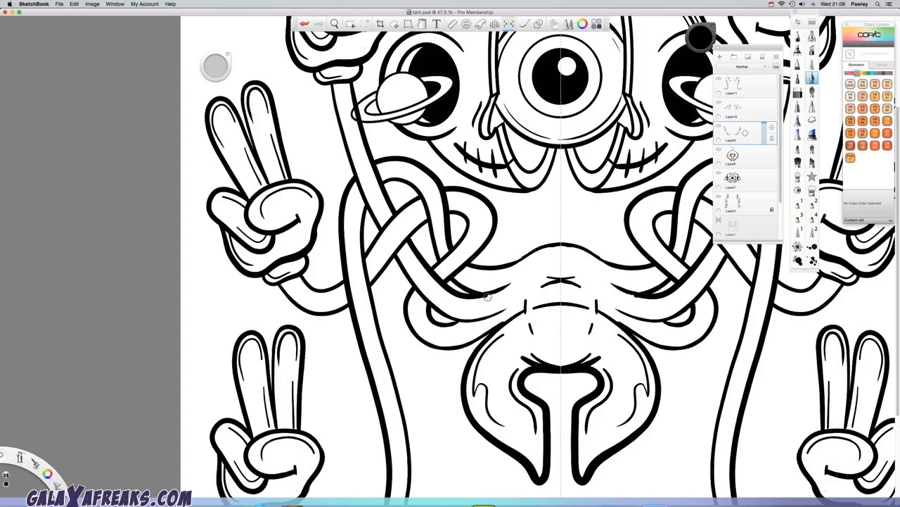
pyautogui.press('super+z')
pyautogui.press('super+shift+z')
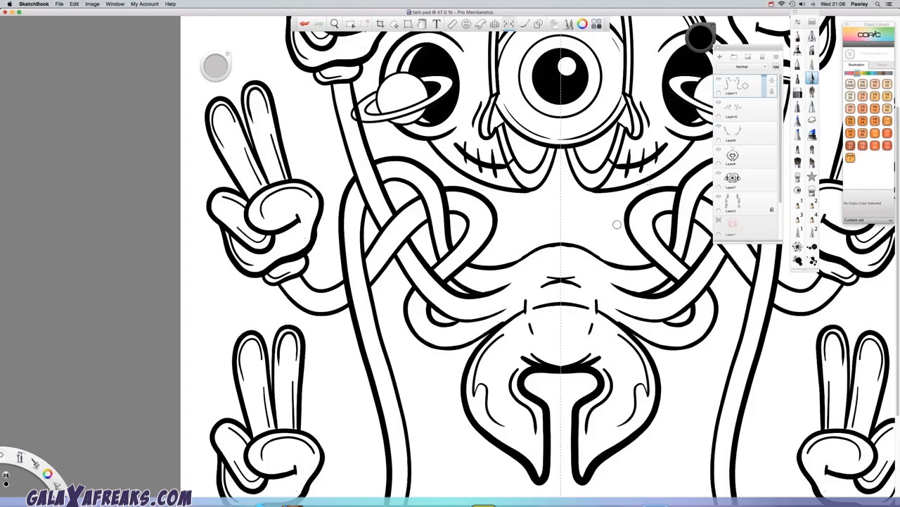
# - Merge Layer11 and Layer10 down into Layer9 to combine the interlaced arm outlines
pyautogui.click(737, 78)
pyautogui.moveTo(739, 86); pyautogui.dragTo(736, 104)
pyautogui.moveTo(734, 84); pyautogui.dragTo(735, 103)
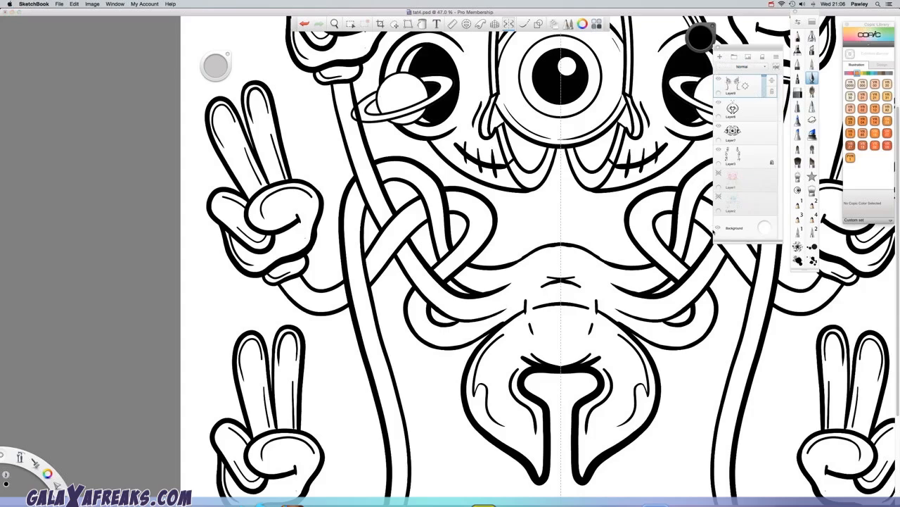
# - Draw thin inner contour lines along the interlaced upper and middle arms with the steady stroke enabled
pyautogui.click(522, 24)
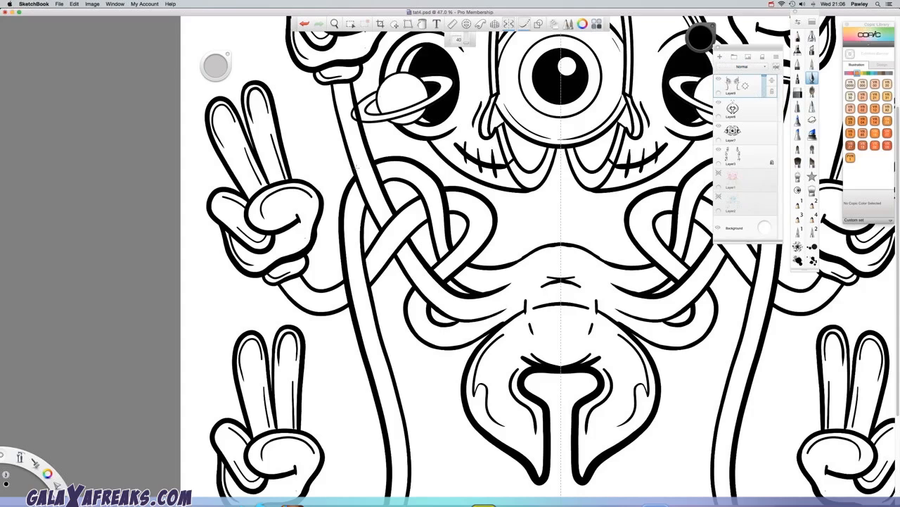
pyautogui.moveTo(357, 169); pyautogui.dragTo(421, 284)
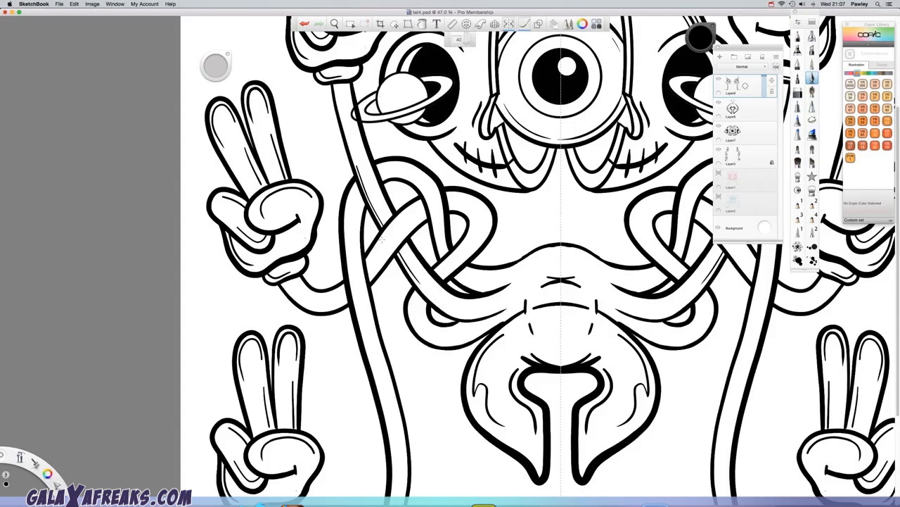
pyautogui.moveTo(384, 238)
pyautogui.mouseDown()
pyautogui.moveTo(360, 278)
pyautogui.moveTo(322, 298)
pyautogui.moveTo(355, 266)
pyautogui.mouseUp()
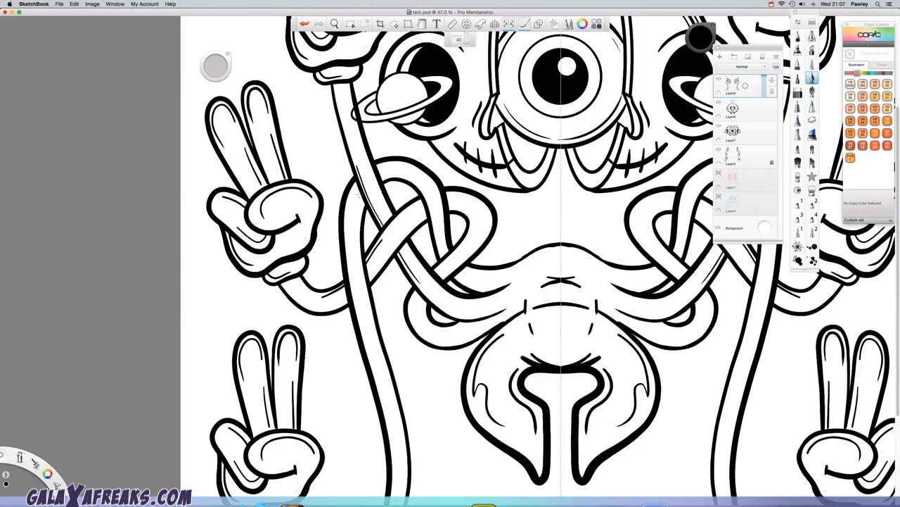
pyautogui.moveTo(353, 187); pyautogui.dragTo(352, 257)
pyautogui.moveTo(460, 206)
pyautogui.mouseDown()
pyautogui.moveTo(474, 218)
pyautogui.moveTo(449, 261)
pyautogui.moveTo(496, 275)
pyautogui.mouseUp()
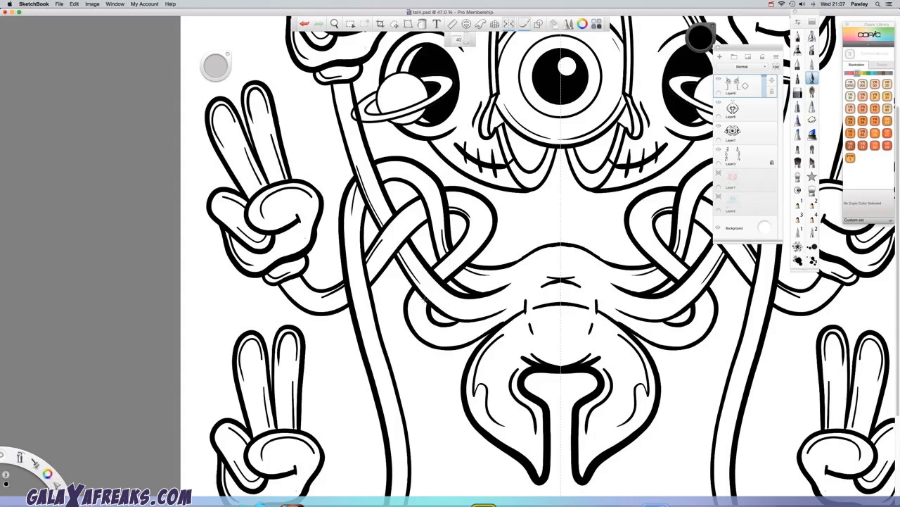
pyautogui.moveTo(421, 306); pyautogui.dragTo(484, 310)
pyautogui.moveTo(458, 263); pyautogui.dragTo(434, 284)
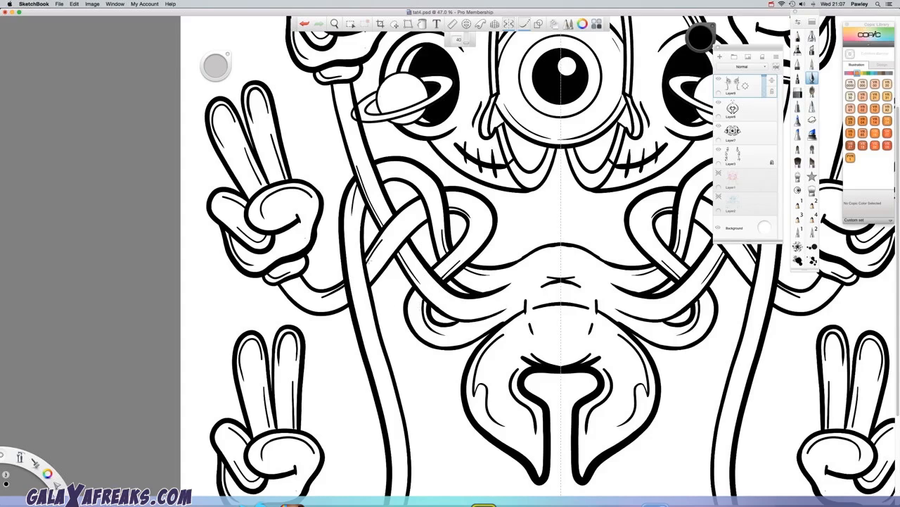
pyautogui.moveTo(383, 167); pyautogui.dragTo(406, 180)
# - Show the coloured sketch on Layer1 and add a new layer above the line art
pyautogui.press('space')
pyautogui.moveTo(546, 347)
pyautogui.mouseDown()
pyautogui.moveTo(503, 375)
pyautogui.moveTo(440, 347)
pyautogui.moveTo(428, 367)
pyautogui.mouseUp()
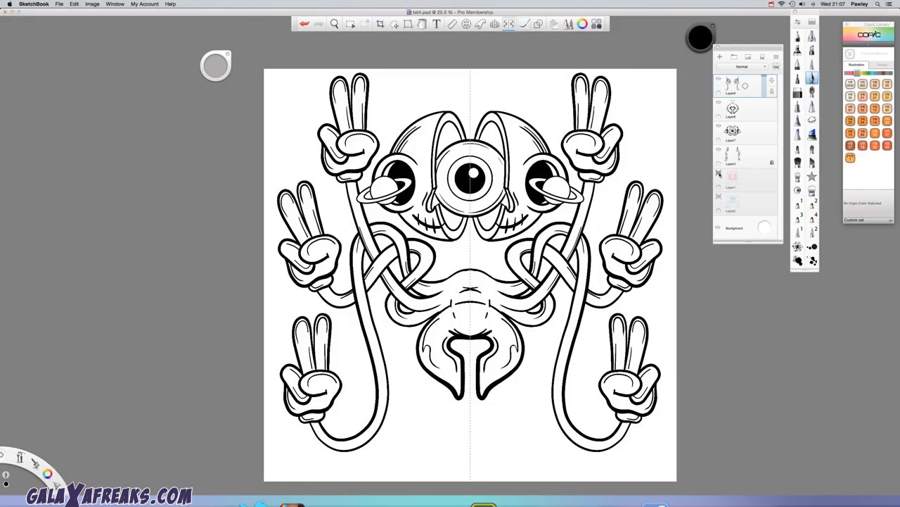
pyautogui.click(719, 174)
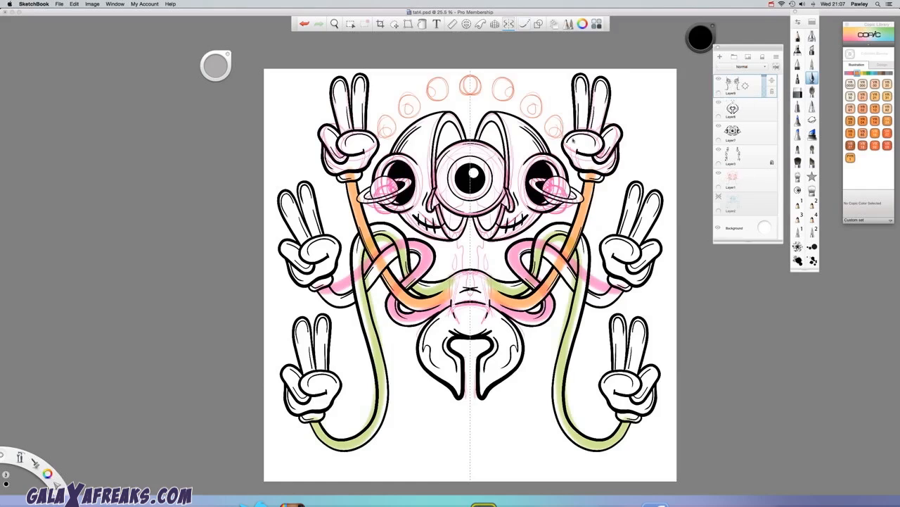
pyautogui.click(720, 57)
# - Ink the drip outline below the eyeball and the teardrops beside it with the steady stroke, following the sketch
pyautogui.click(524, 25)
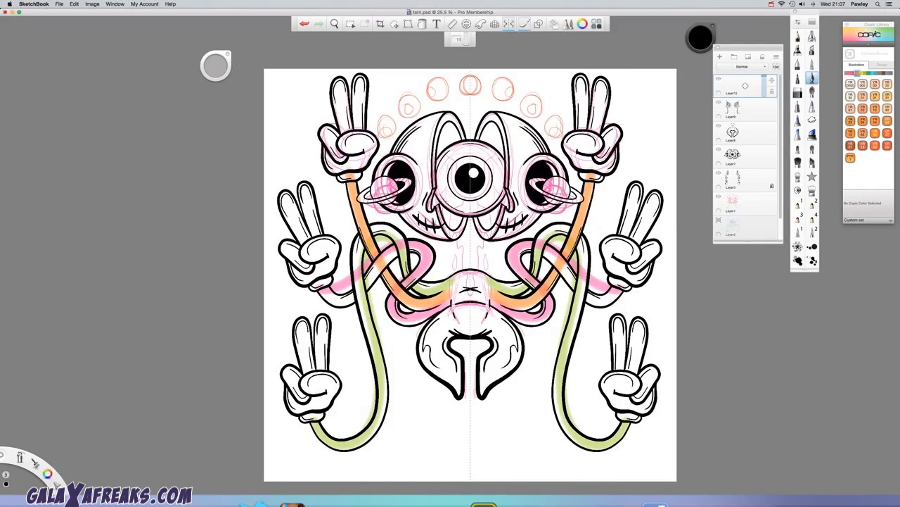
pyautogui.moveTo(447, 209)
pyautogui.mouseDown()
pyautogui.moveTo(466, 280)
pyautogui.moveTo(474, 276)
pyautogui.mouseUp()
pyautogui.moveTo(453, 248)
pyautogui.mouseDown()
pyautogui.moveTo(453, 271)
pyautogui.moveTo(453, 256)
pyautogui.mouseUp()
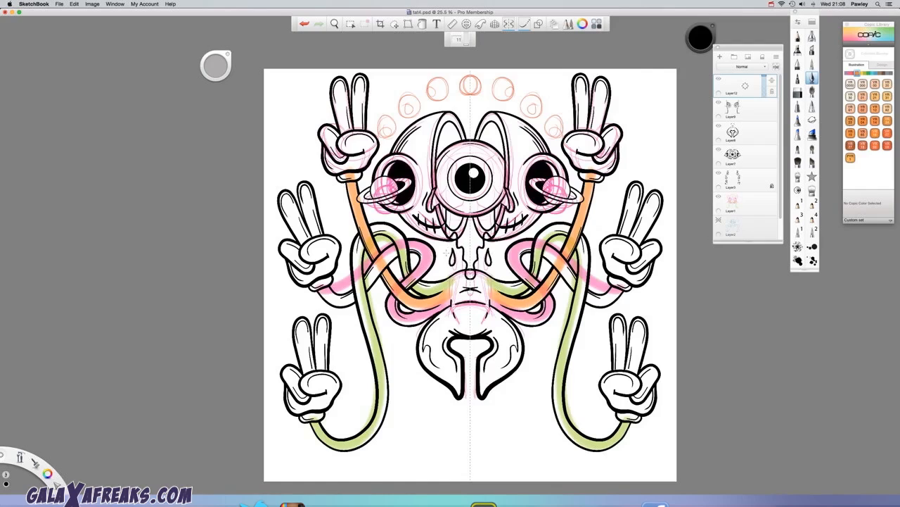
# - Merge the arm and body line layers down into Layer7 and hide the sketch on Layer1
pyautogui.click(745, 109)
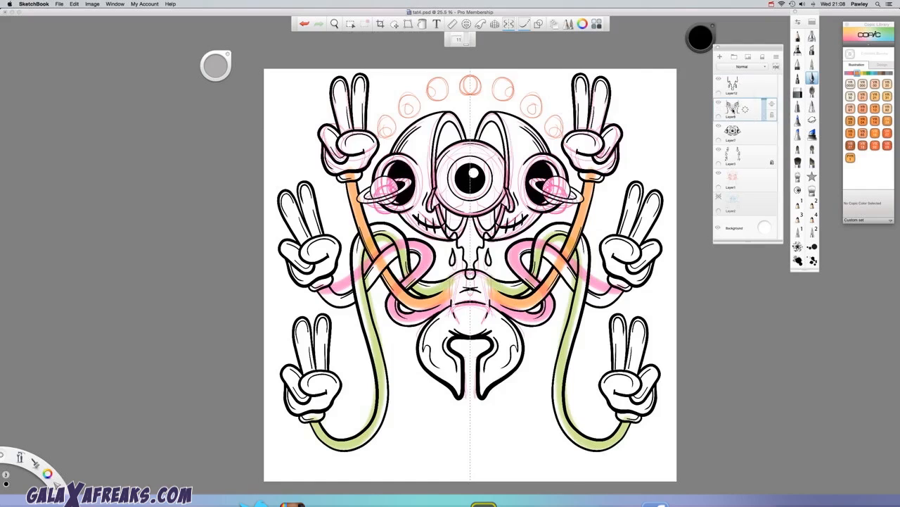
pyautogui.moveTo(733, 110); pyautogui.dragTo(732, 131)
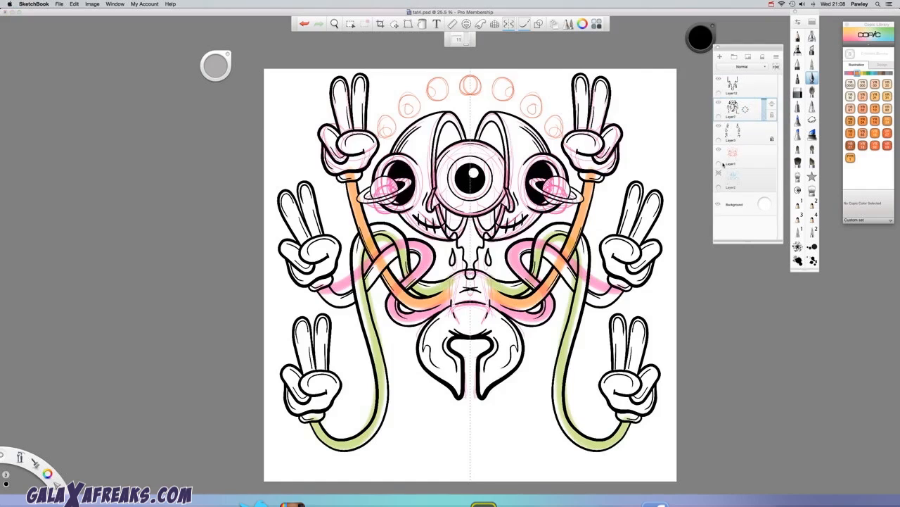
pyautogui.click(718, 149)
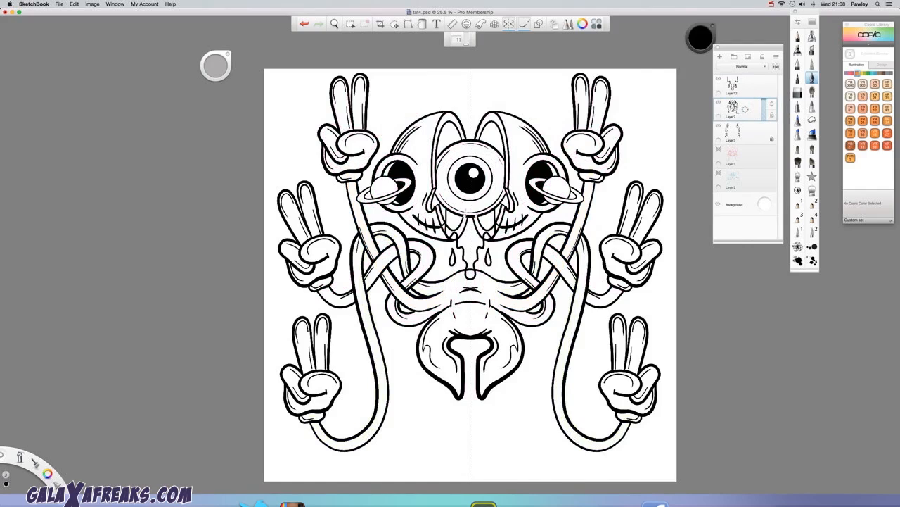
# - Erase the skull and body lines that run through the inside of the drip on Layer7
pyautogui.press('super+z')
pyautogui.scroll(5, 453, 280)
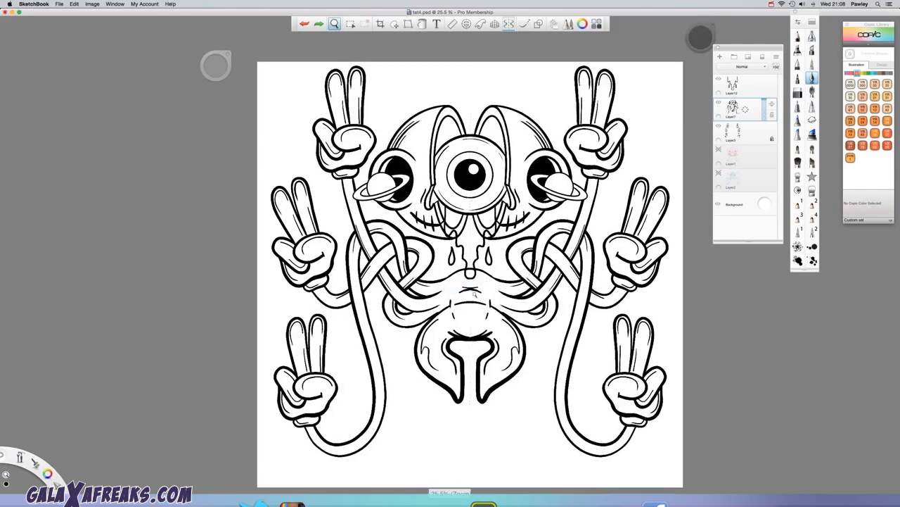
pyautogui.moveTo(463, 154)
pyautogui.mouseDown()
pyautogui.moveTo(462, 146)
pyautogui.moveTo(445, 169)
pyautogui.moveTo(431, 166)
pyautogui.moveTo(433, 179)
pyautogui.moveTo(444, 169)
pyautogui.moveTo(458, 176)
pyautogui.moveTo(463, 166)
pyautogui.moveTo(451, 165)
pyautogui.mouseUp()
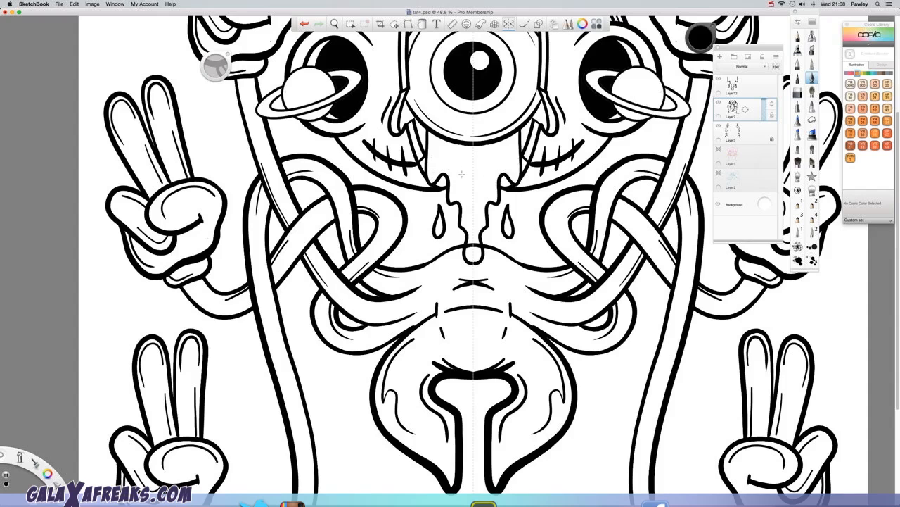
pyautogui.moveTo(475, 243); pyautogui.dragTo(469, 251)
# - Draw thin inner contour lines following the edge of the drip with the steady stroke enabled
pyautogui.press('space')
pyautogui.moveTo(532, 309); pyautogui.dragTo(480, 333)
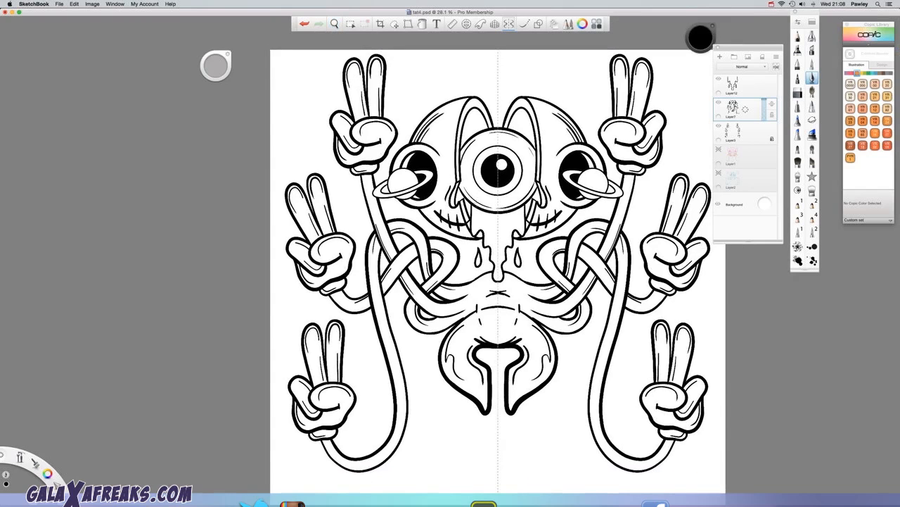
pyautogui.click(525, 24)
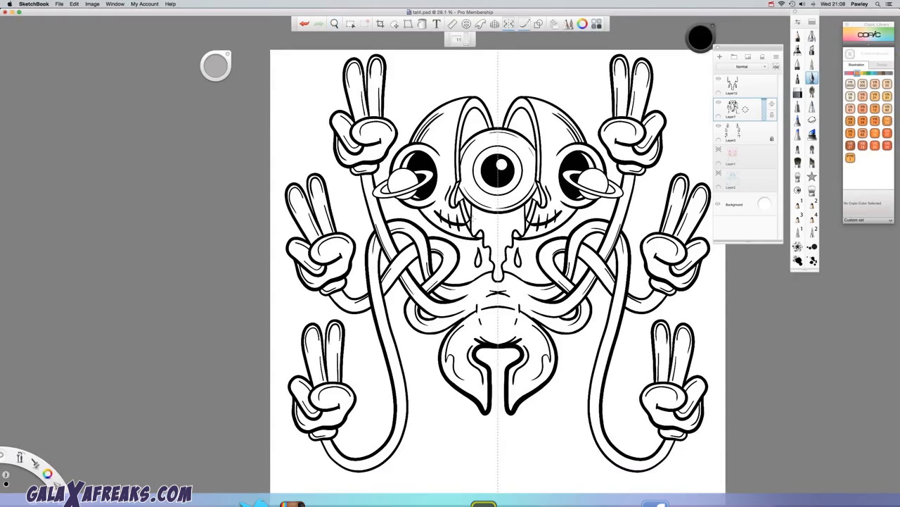
pyautogui.moveTo(473, 207)
pyautogui.mouseDown()
pyautogui.moveTo(477, 235)
pyautogui.moveTo(489, 228)
pyautogui.moveTo(500, 282)
pyautogui.mouseUp()
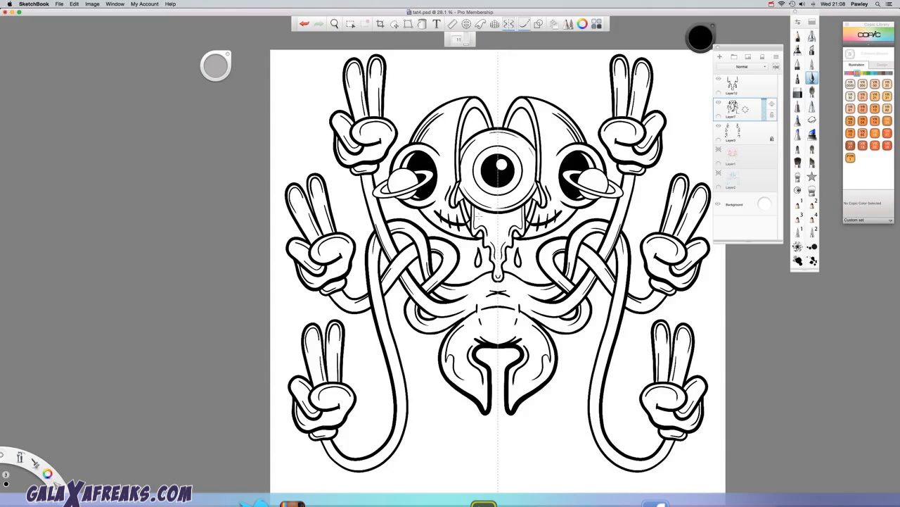
pyautogui.moveTo(479, 210)
pyautogui.mouseDown()
pyautogui.moveTo(479, 224)
pyautogui.moveTo(495, 225)
pyautogui.mouseUp()
pyautogui.press('super+z')
pyautogui.press('super+z')
pyautogui.press('super+z')
pyautogui.press('super+z')
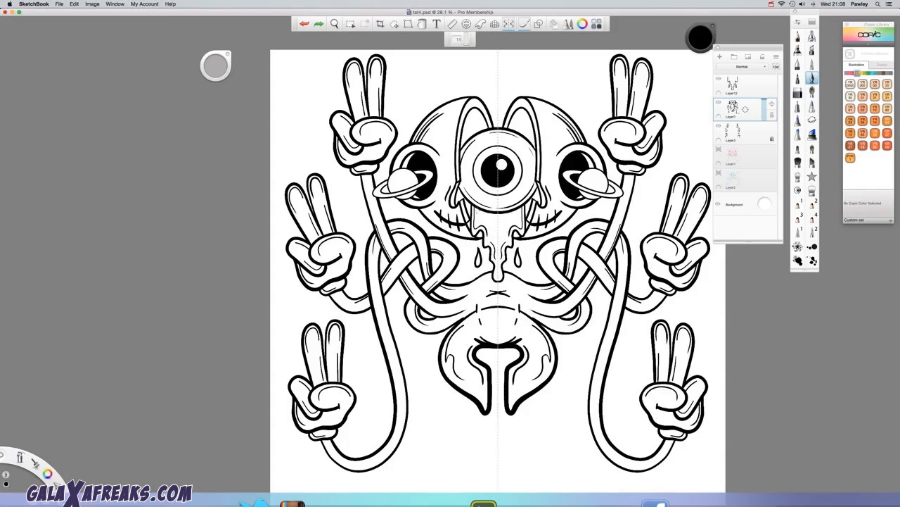
# - Draw short vertical detail lines in the drip under the eyeball and an arched line in the middle of the body
pyautogui.moveTo(478, 208); pyautogui.dragTo(478, 218)
pyautogui.press('super+z')
pyautogui.press('super+shift+z')
pyautogui.moveTo(495, 215)
pyautogui.mouseDown()
pyautogui.moveTo(495, 229)
pyautogui.moveTo(485, 212)
pyautogui.mouseUp()
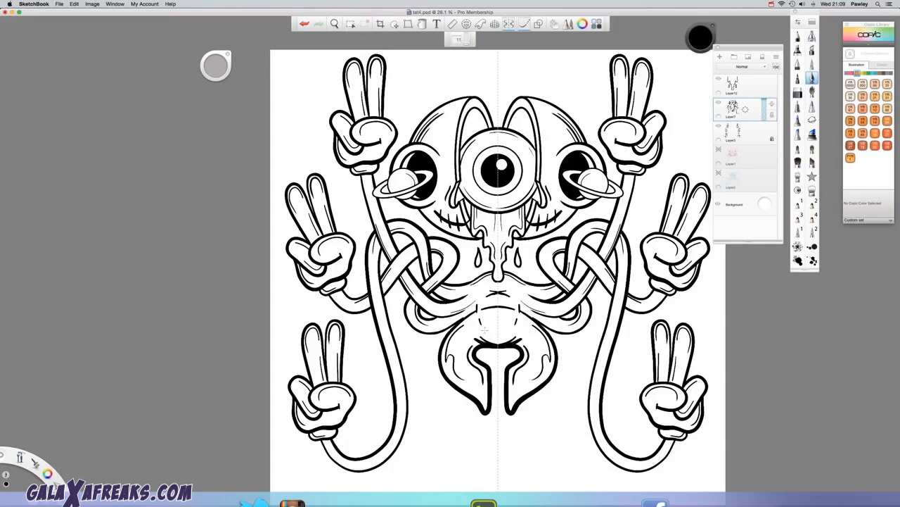
pyautogui.moveTo(485, 329)
pyautogui.mouseDown()
pyautogui.moveTo(485, 318)
pyautogui.moveTo(501, 311)
pyautogui.mouseUp()
pyautogui.press('super+z')
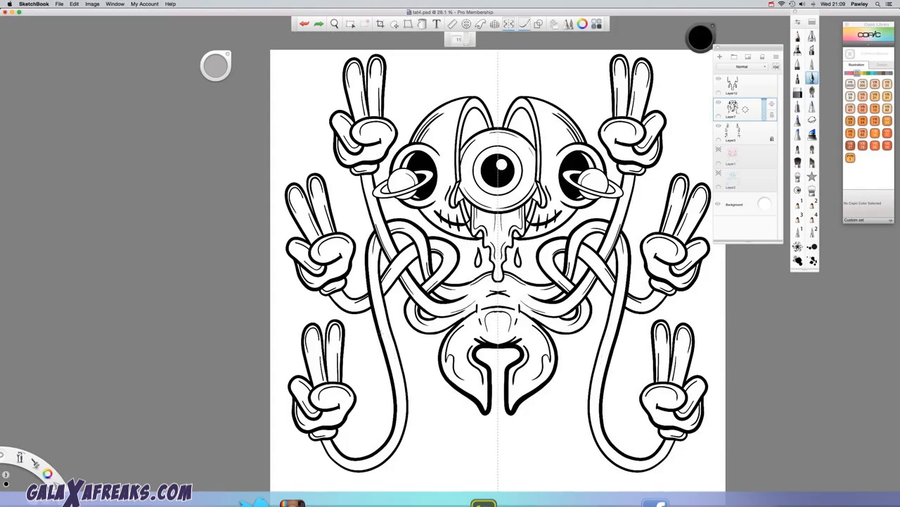
# - Add thin inner contour lines along the lowest pair of arms and touch up the body's lower tips
pyautogui.moveTo(380, 325); pyautogui.dragTo(394, 369)
pyautogui.press('super+z')
pyautogui.moveTo(325, 438); pyautogui.dragTo(345, 461)
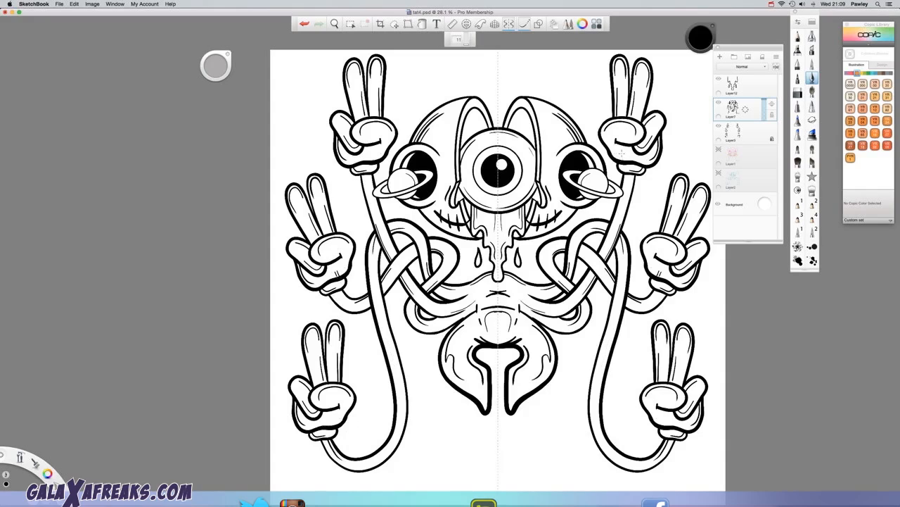
pyautogui.moveTo(622, 152); pyautogui.dragTo(620, 163)
pyautogui.press('super+z')
pyautogui.moveTo(490, 400); pyautogui.dragTo(492, 404)
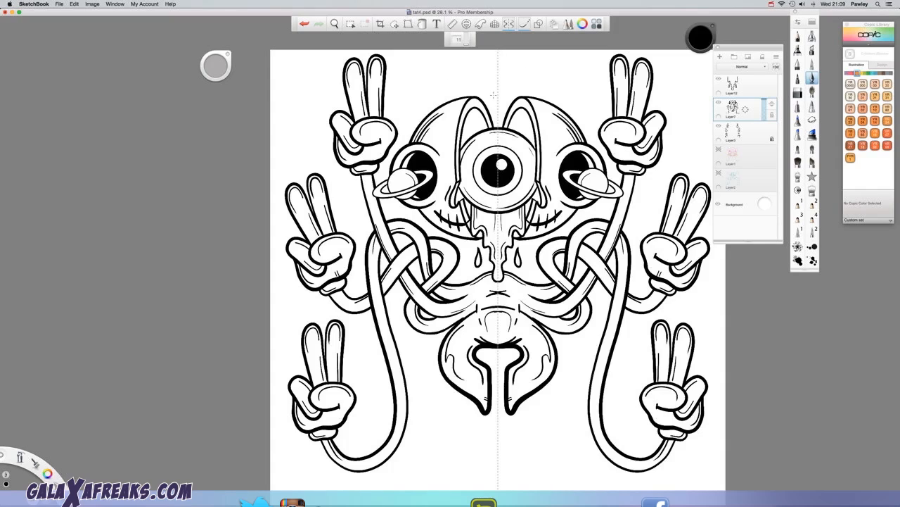
# - Add a new layer above the line art and place a small circular ellipse guide above the skull's left half
pyautogui.moveTo(734, 85); pyautogui.dragTo(734, 66)
pyautogui.click(467, 24)
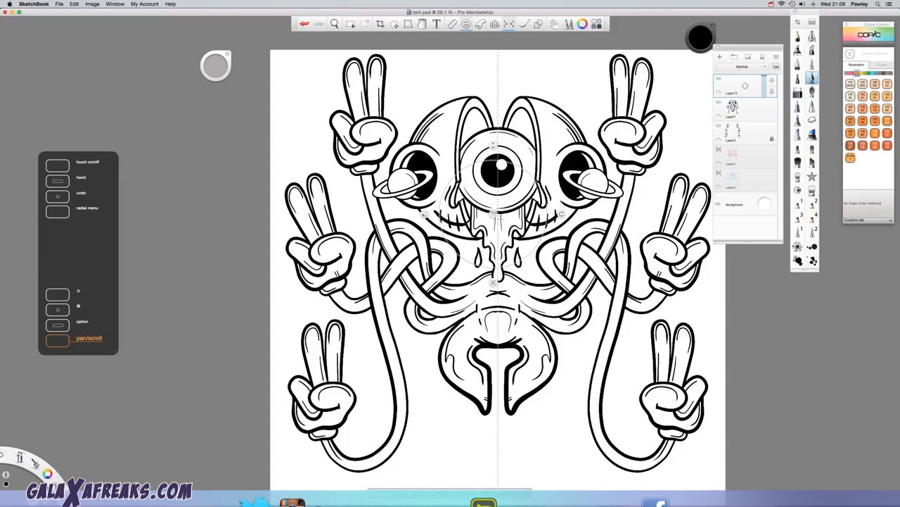
pyautogui.moveTo(493, 214); pyautogui.dragTo(420, 84)
pyautogui.moveTo(352, 84); pyautogui.dragTo(388, 85)
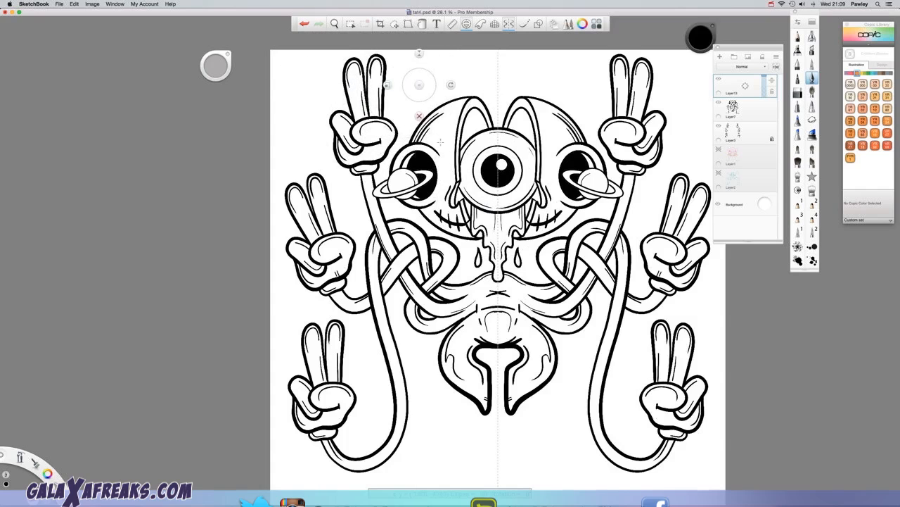
pyautogui.press('space')
pyautogui.moveTo(504, 246); pyautogui.dragTo(631, 398)
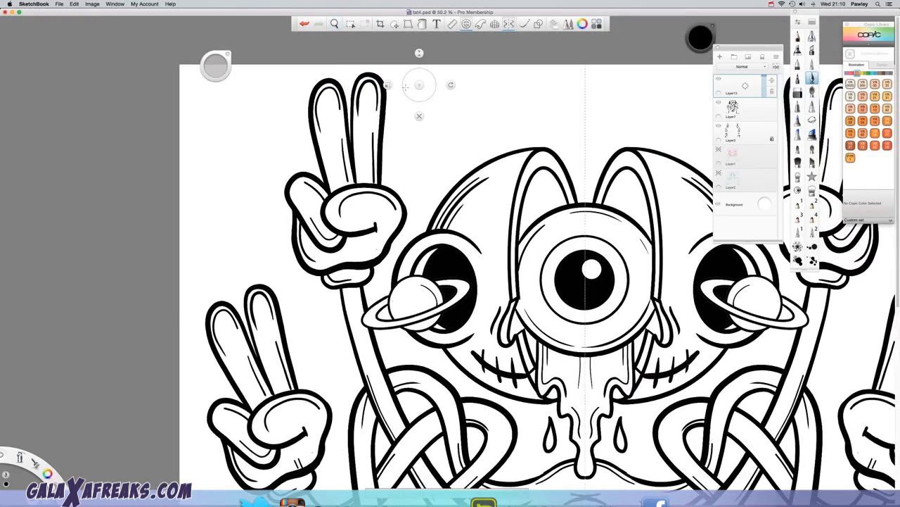
pyautogui.moveTo(420, 84); pyautogui.dragTo(442, 124)
pyautogui.click(734, 109)
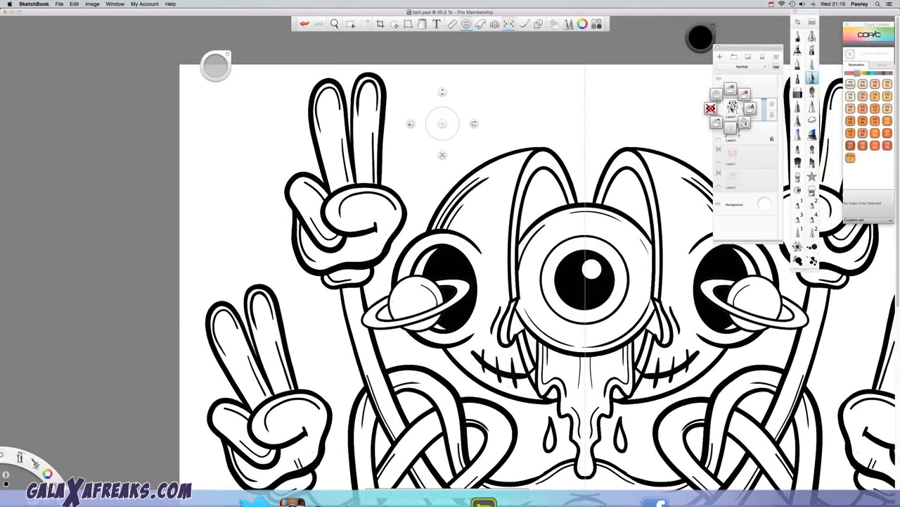
pyautogui.click(736, 86)
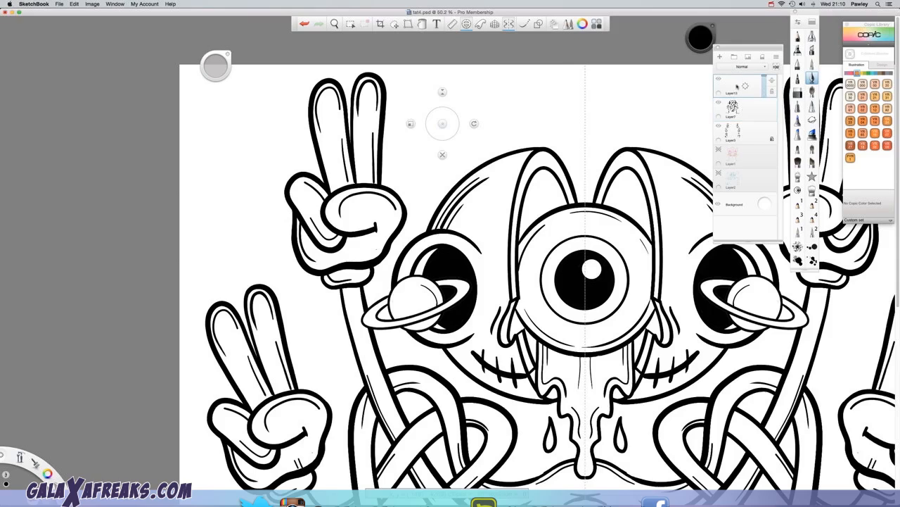
pyautogui.moveTo(733, 105); pyautogui.dragTo(727, 98)
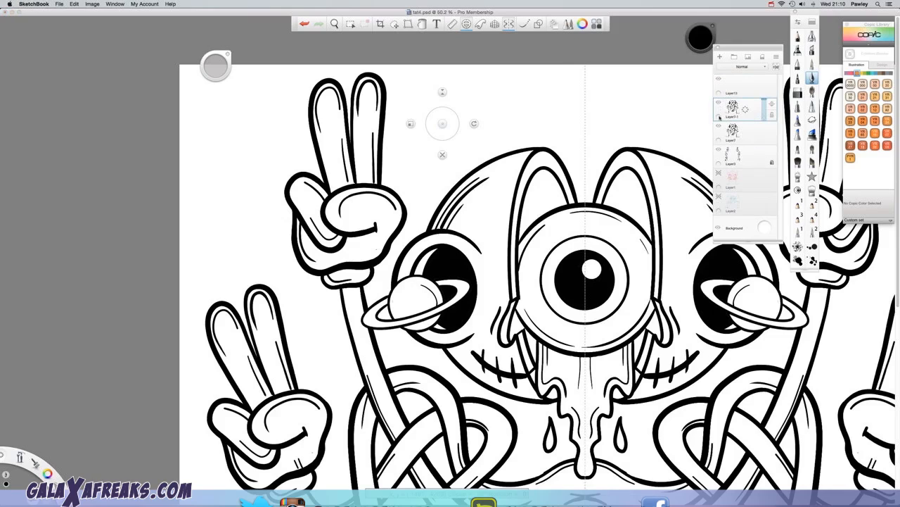
pyautogui.press('super+z')
# - Merge Layer7 down into Layer3, hide the merged line art and make the empty Layer13 active
pyautogui.moveTo(740, 131); pyautogui.dragTo(732, 144)
pyautogui.click(739, 107)
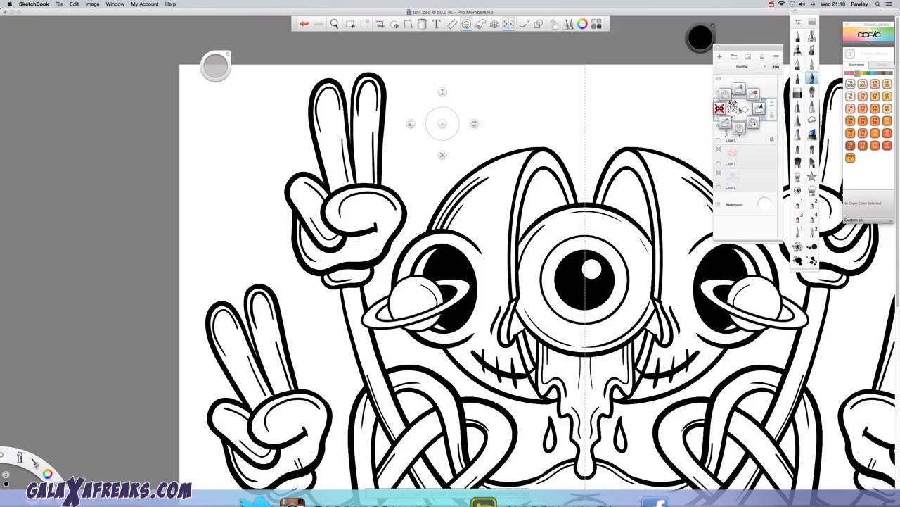
pyautogui.press('super+e')
pyautogui.click(719, 104)
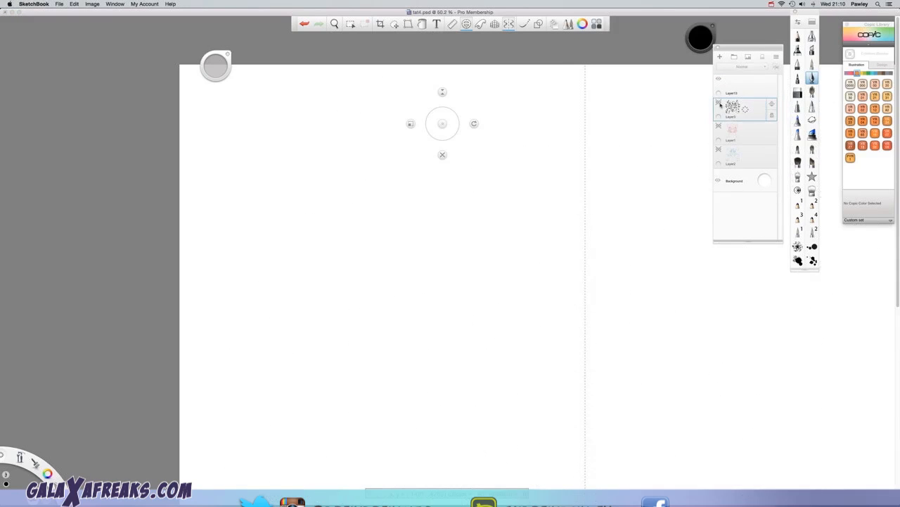
pyautogui.click(719, 104)
pyautogui.click(733, 85)
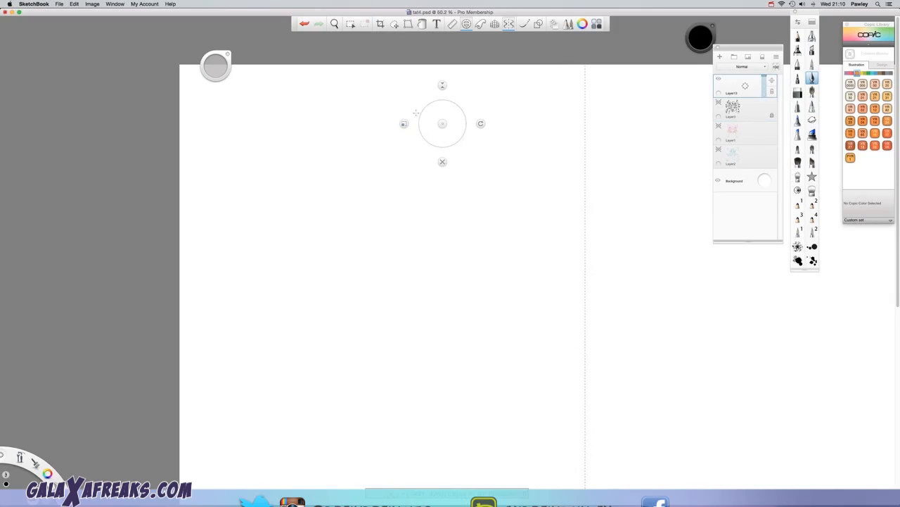
# - Turn off symmetry and ink an eyeball with the ellipse guide, drawing a thick outline, a thinner iris, a pupil and a small highlight circle
pyautogui.moveTo(419, 111)
pyautogui.mouseDown()
pyautogui.moveTo(461, 140)
pyautogui.moveTo(408, 103)
pyautogui.mouseUp()
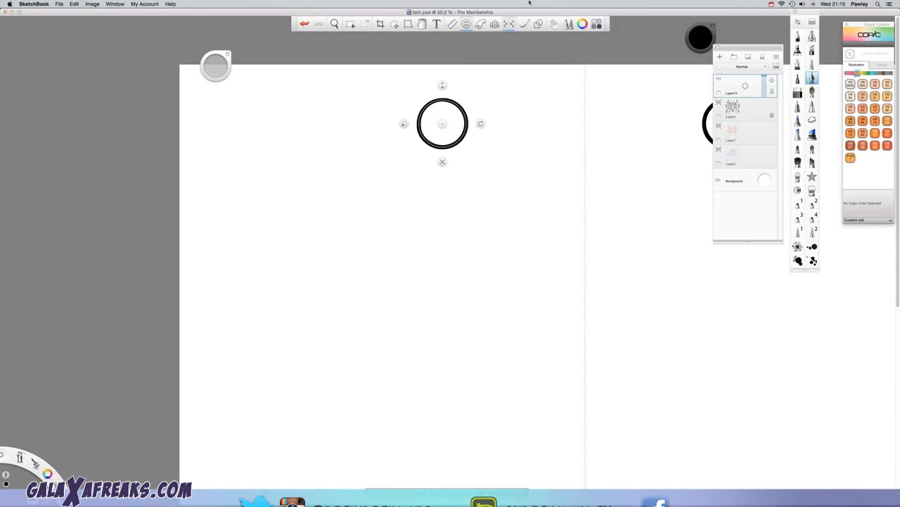
pyautogui.press('super+z')
pyautogui.click(510, 24)
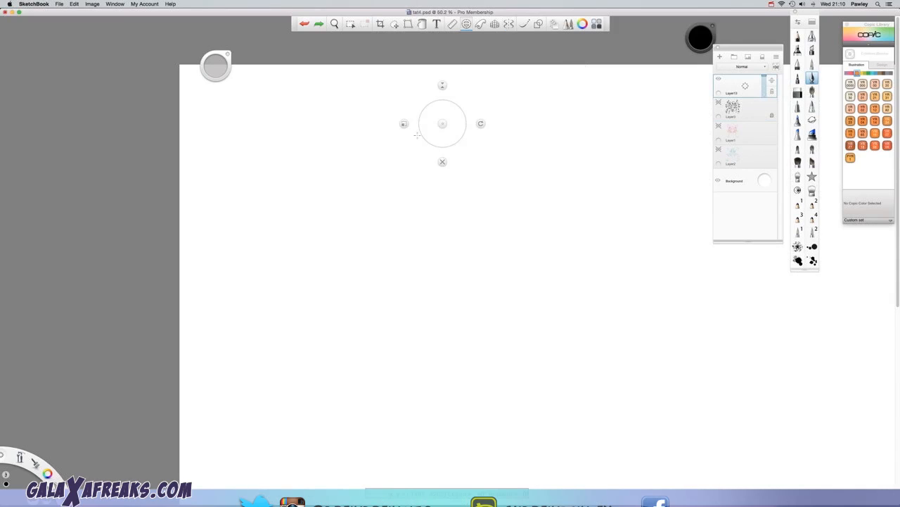
pyautogui.moveTo(411, 110); pyautogui.dragTo(420, 100)
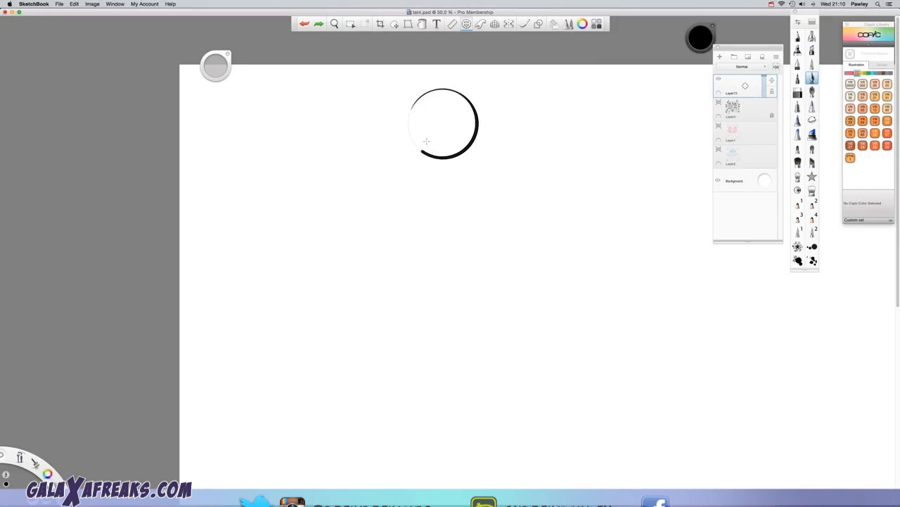
pyautogui.moveTo(466, 114); pyautogui.dragTo(468, 116)
pyautogui.moveTo(392, 124)
pyautogui.mouseDown()
pyautogui.moveTo(443, 123)
pyautogui.moveTo(441, 115)
pyautogui.moveTo(403, 125)
pyautogui.moveTo(425, 123)
pyautogui.moveTo(429, 112)
pyautogui.moveTo(406, 124)
pyautogui.moveTo(436, 125)
pyautogui.mouseUp()
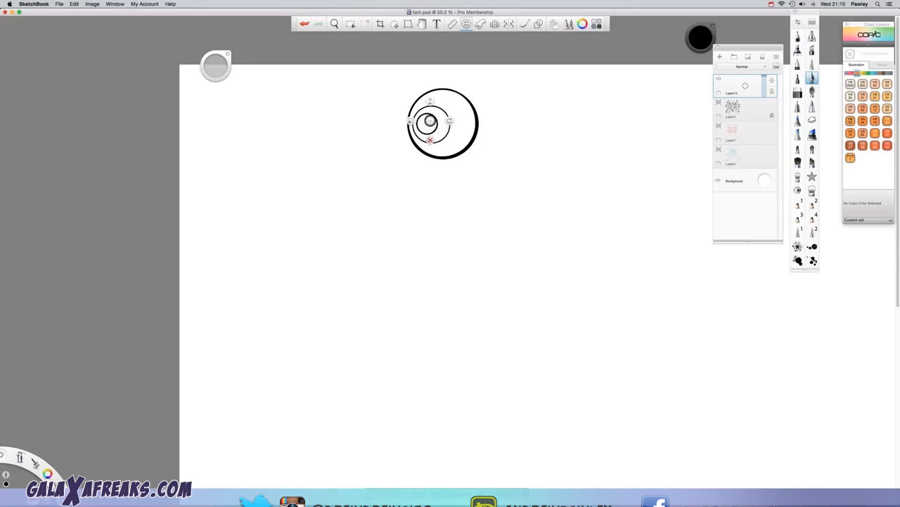
# - Hide the ellipse guide and flood-fill the eyeball's pupil with black, leaving the highlight white
pyautogui.click(431, 140)
pyautogui.click(422, 24)
pyautogui.click(424, 130)
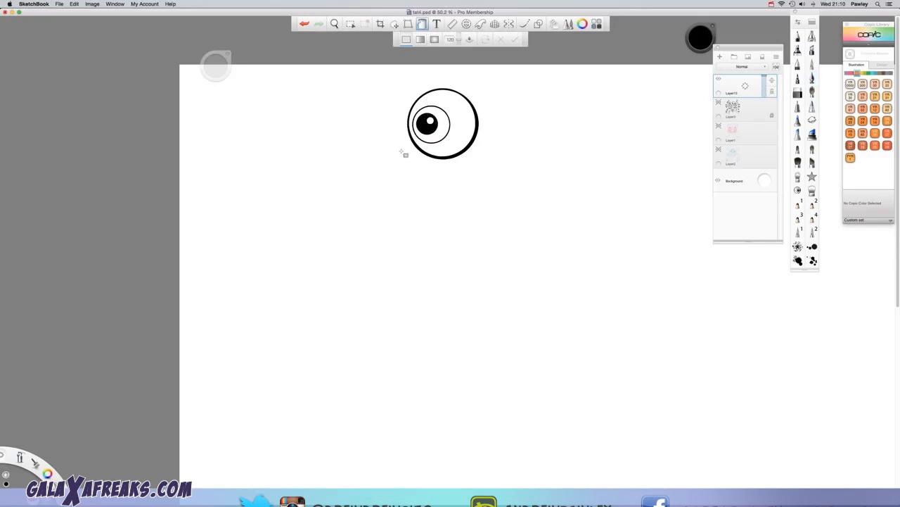
pyautogui.scroll(5, 464, 163)
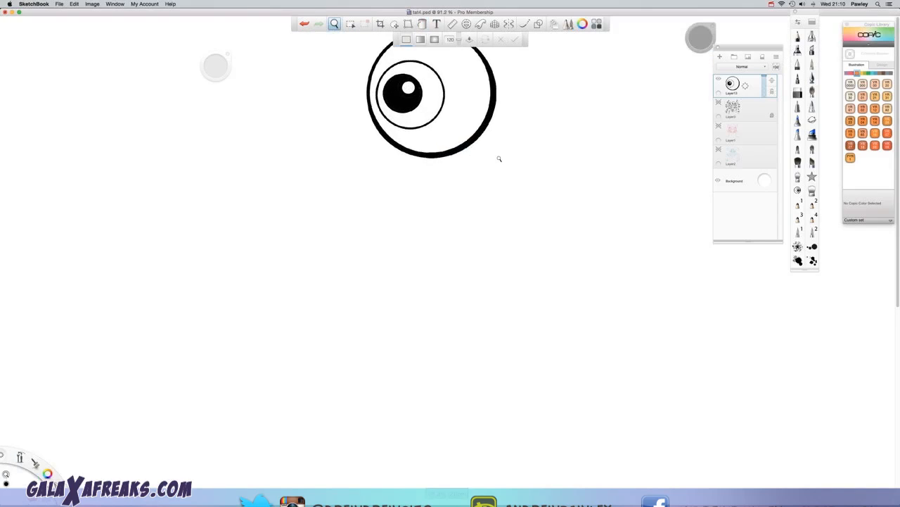
pyautogui.click(524, 24)
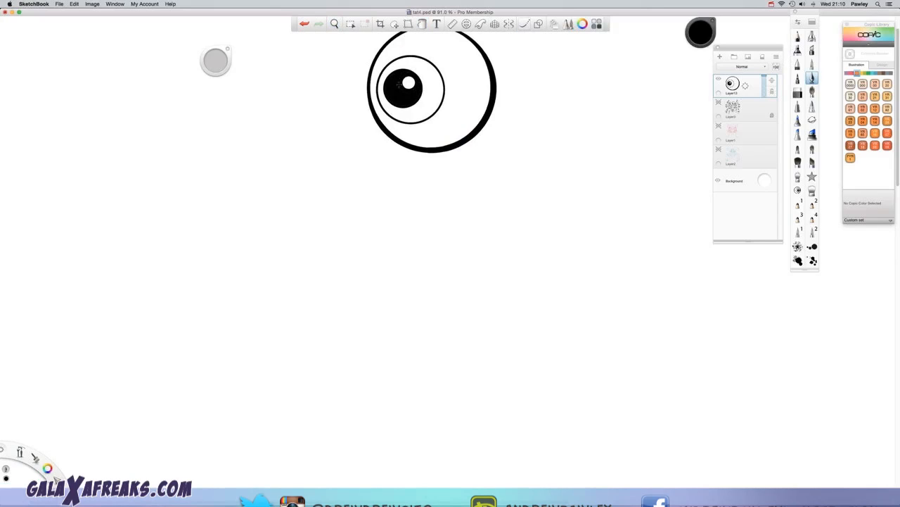
pyautogui.scroll(-5, 523, 228)
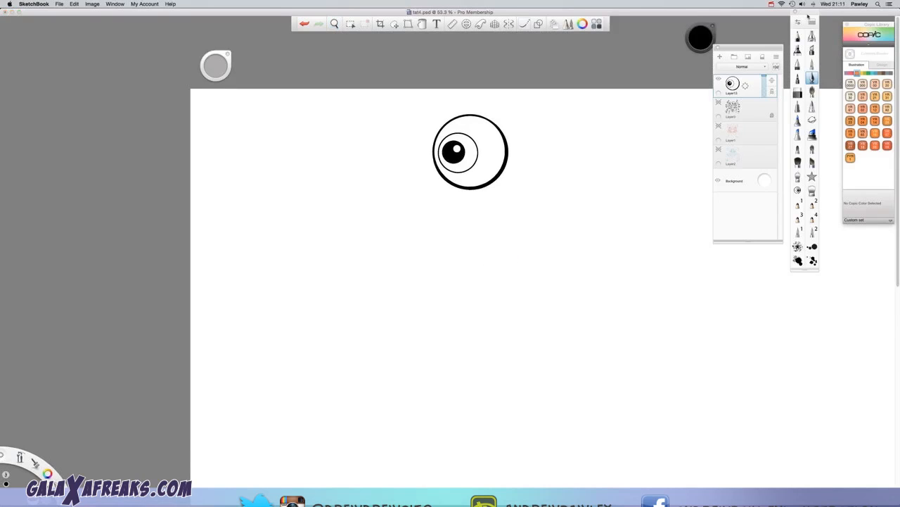
# - Create a new Do-It-Yourself brush in the Shape brush set, based on the current brush
pyautogui.moveTo(807, 16)
pyautogui.mouseDown()
pyautogui.moveTo(746, 67)
pyautogui.moveTo(277, 224)
pyautogui.mouseUp()
pyautogui.click(283, 231)
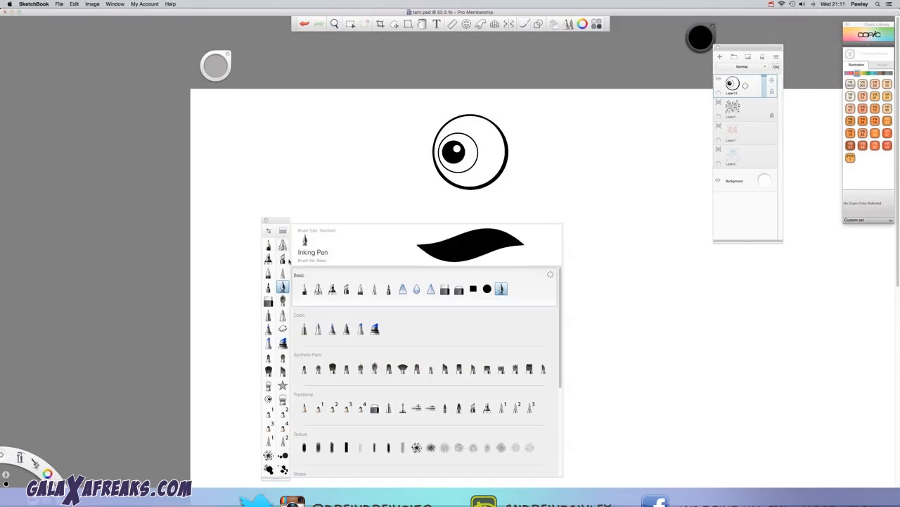
pyautogui.scroll(-5, 549, 344)
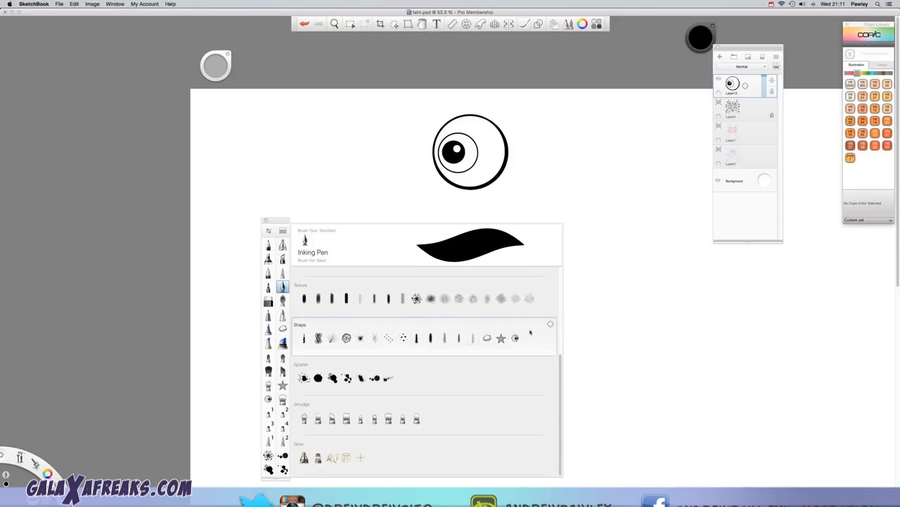
pyautogui.click(551, 325)
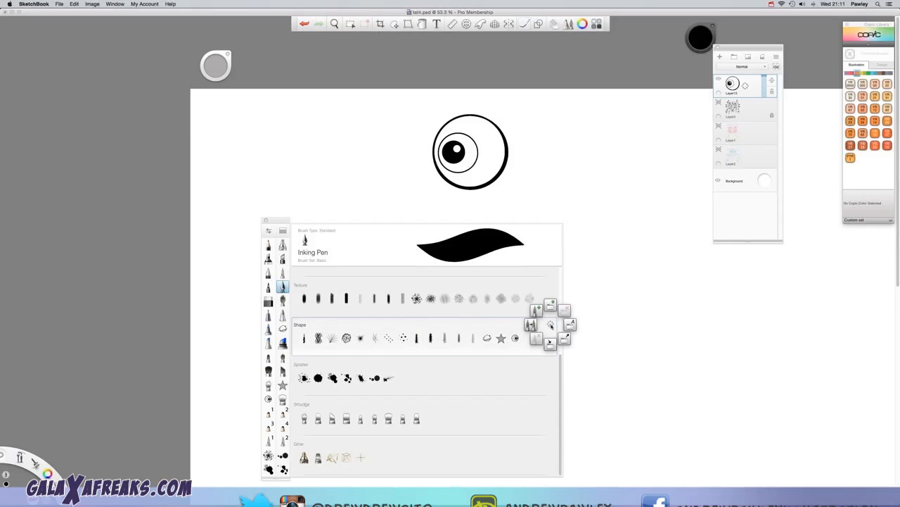
pyautogui.click(536, 310)
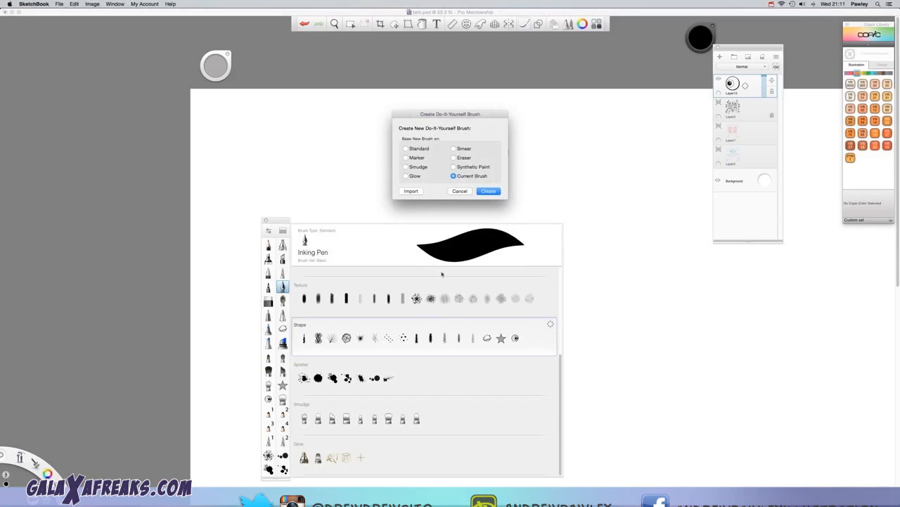
pyautogui.click(489, 192)
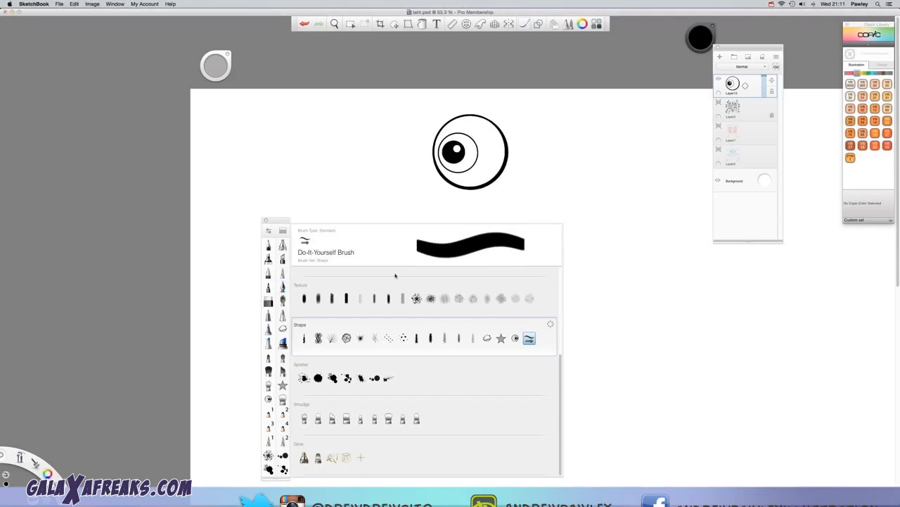
# - Open the new brush's properties and enlarge its heavy and light pen sizes to 272.1 so the tip surrounds the eyeball
pyautogui.click(269, 232)
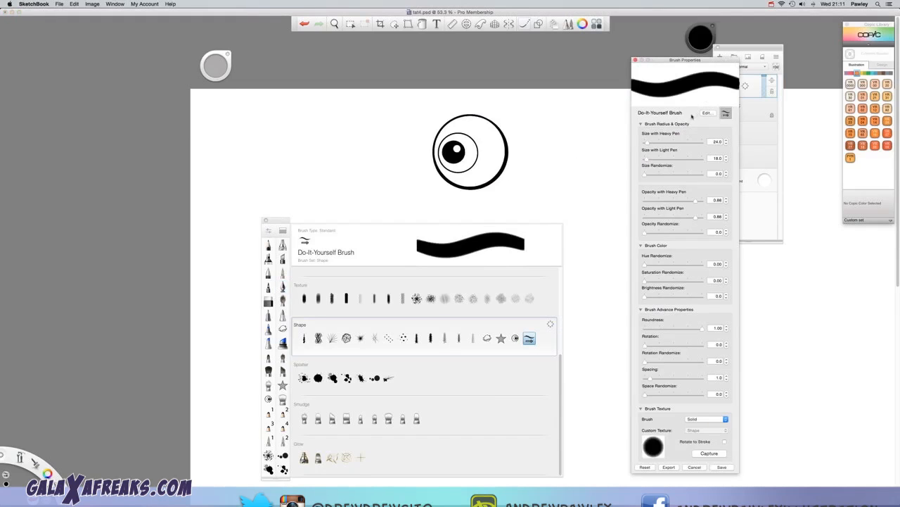
pyautogui.moveTo(681, 64); pyautogui.dragTo(667, 24)
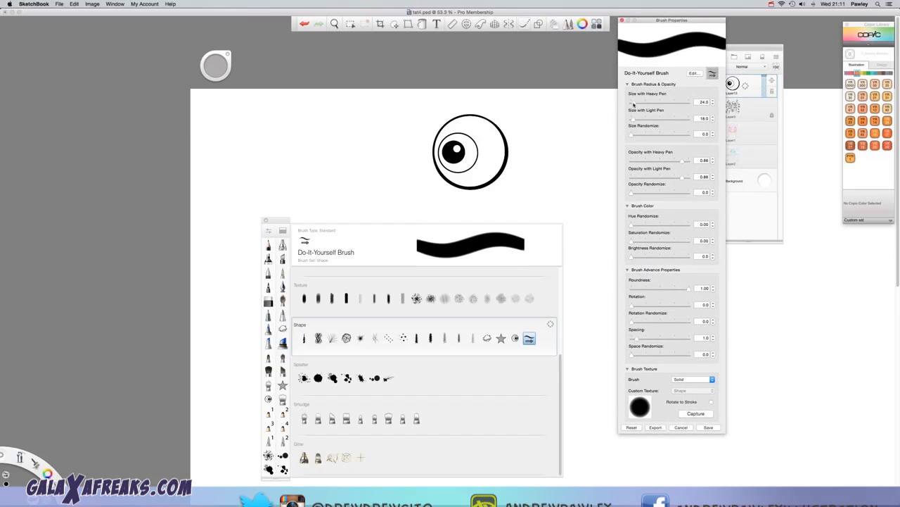
pyautogui.moveTo(633, 104)
pyautogui.mouseDown()
pyautogui.moveTo(619, 109)
pyautogui.moveTo(642, 105)
pyautogui.moveTo(635, 119)
pyautogui.moveTo(642, 115)
pyautogui.mouseUp()
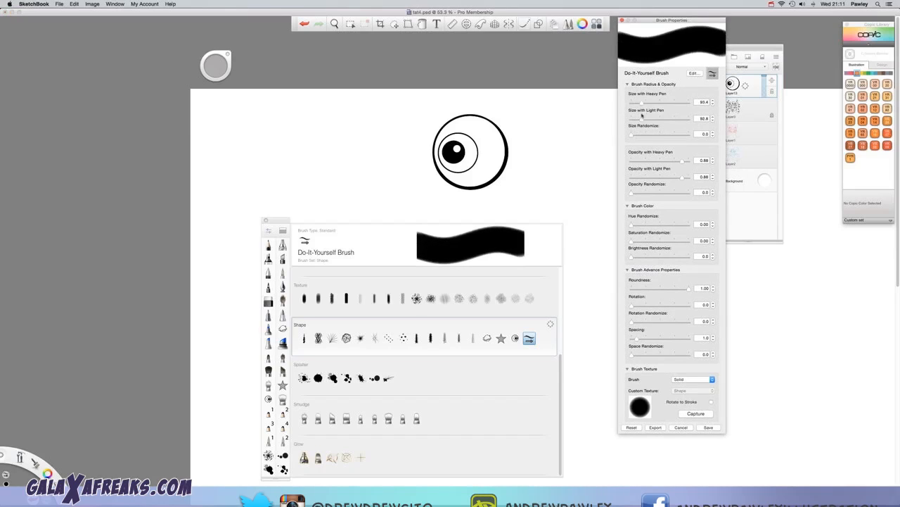
pyautogui.click(641, 105)
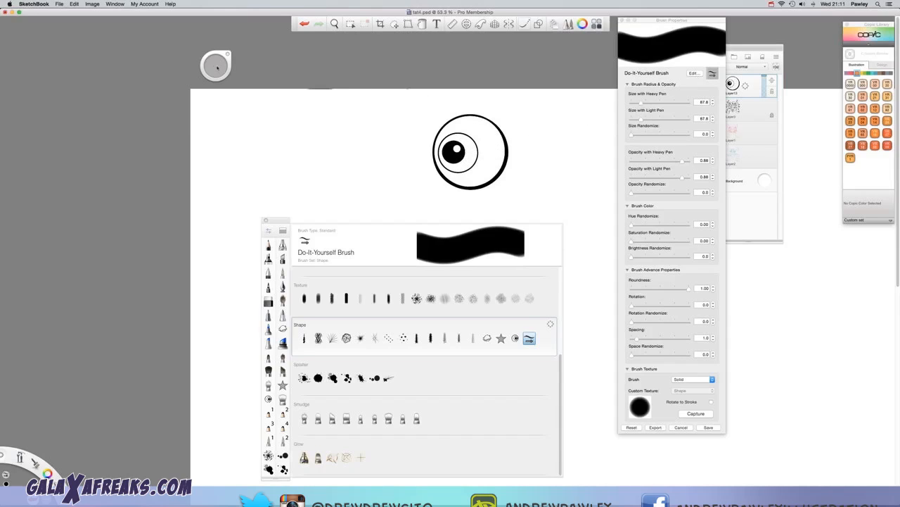
pyautogui.moveTo(217, 68); pyautogui.dragTo(304, 68)
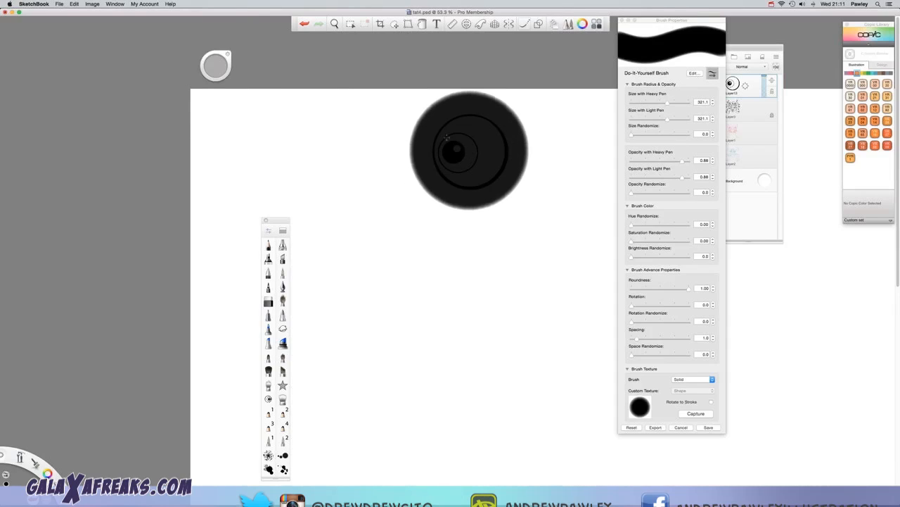
pyautogui.moveTo(218, 65)
pyautogui.mouseDown()
pyautogui.moveTo(190, 65)
pyautogui.moveTo(260, 63)
pyautogui.mouseUp()
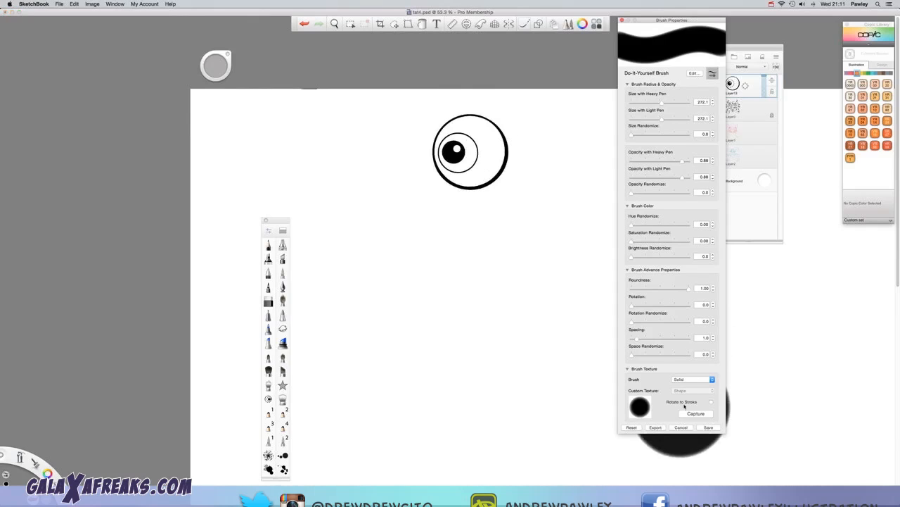
# - Set the brush texture to Hard with Rotate to Stroke, capture the drawn eyeball as its custom shape and save the brush
pyautogui.click(693, 380)
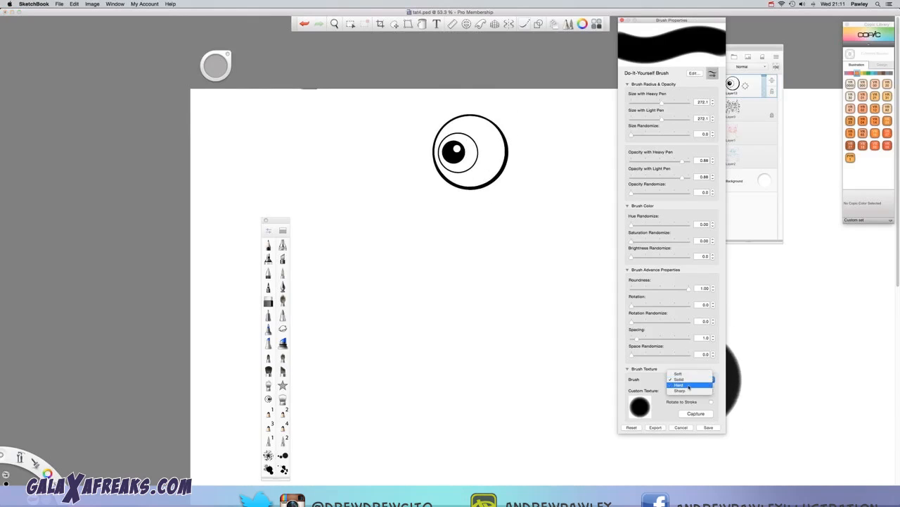
pyautogui.click(689, 387)
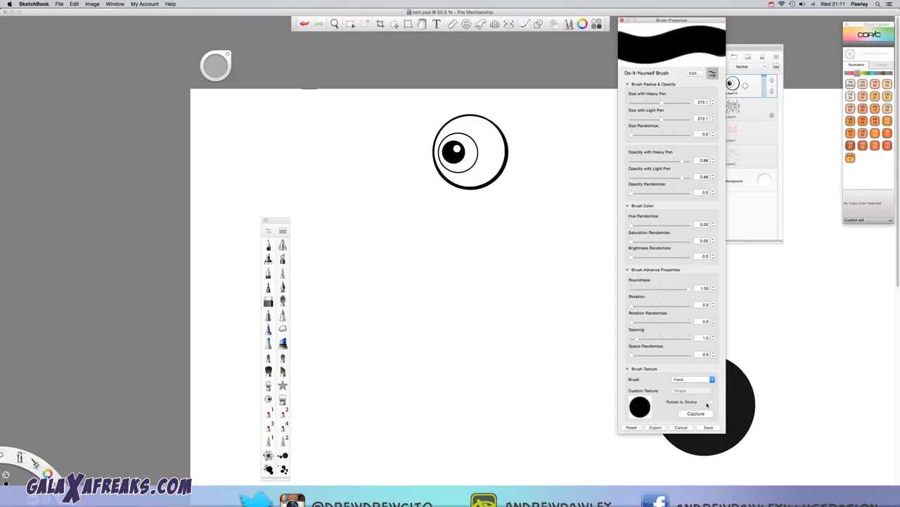
pyautogui.click(711, 401)
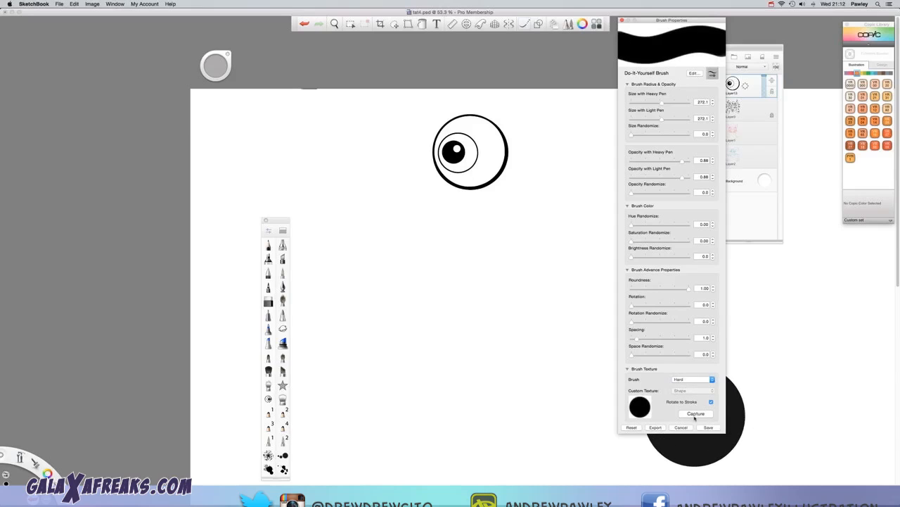
pyautogui.click(695, 413)
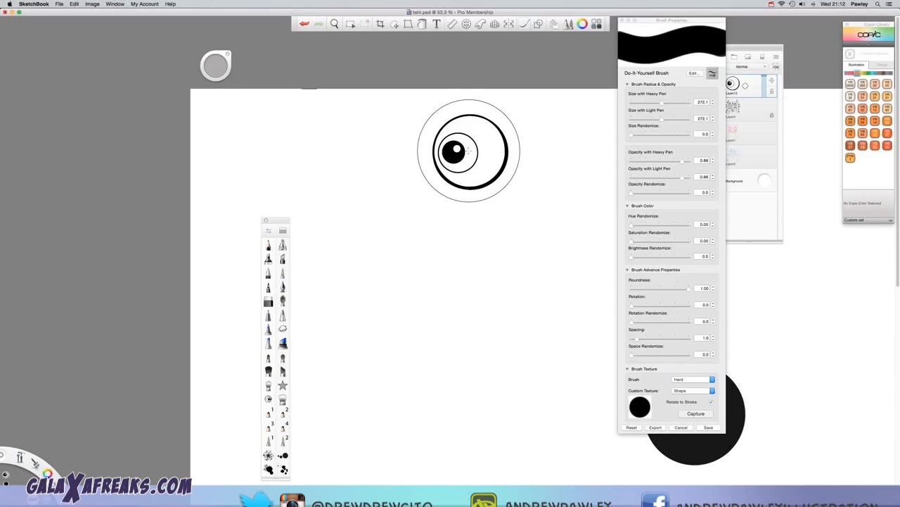
pyautogui.click(467, 151)
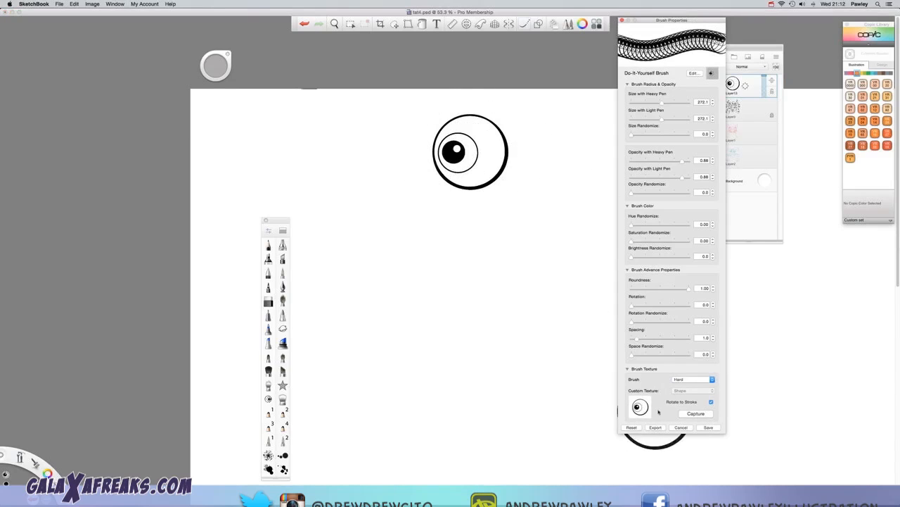
pyautogui.click(709, 427)
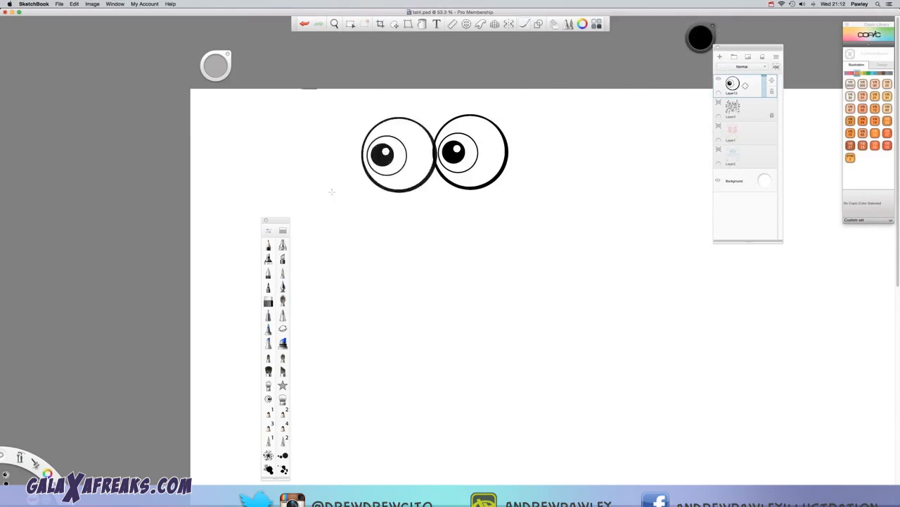
# - Test the eyeball brush by stamping eyeballs at several spots around the original, rotating some of them
pyautogui.click(282, 231)
pyautogui.click(607, 180)
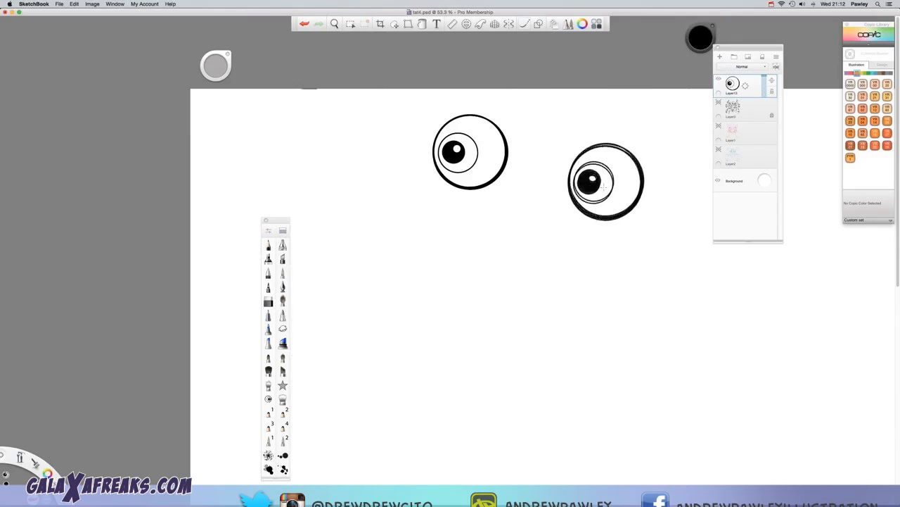
pyautogui.click(534, 274)
pyautogui.click(400, 229)
pyautogui.click(442, 360)
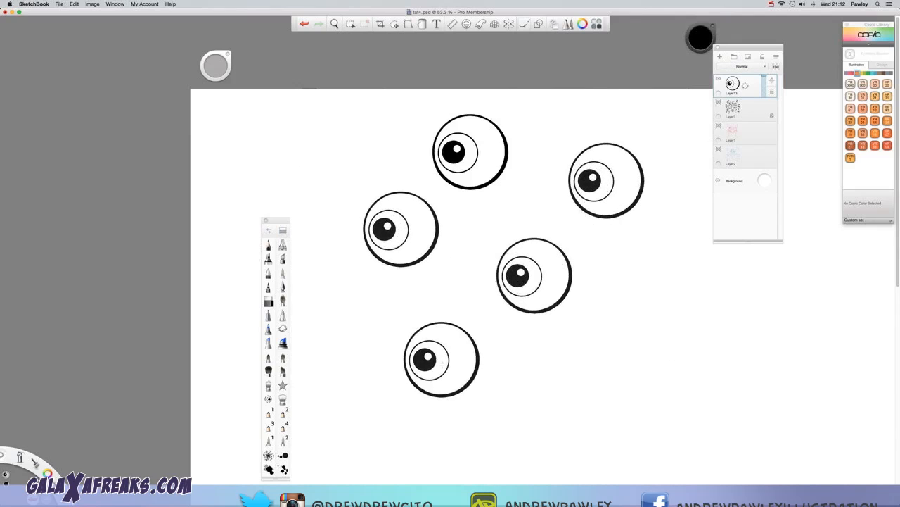
pyautogui.click(627, 291)
pyautogui.click(360, 148)
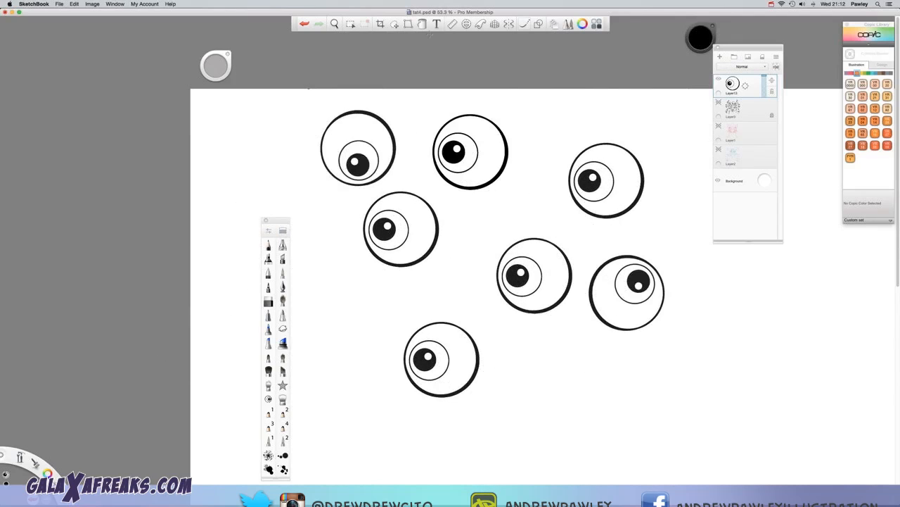
# - Undo all the test stamps, keeping only the original eyeball
pyautogui.press('super+z')
pyautogui.press('super+z')
pyautogui.press('super+z')
pyautogui.press('super+z')
pyautogui.press('super+z')
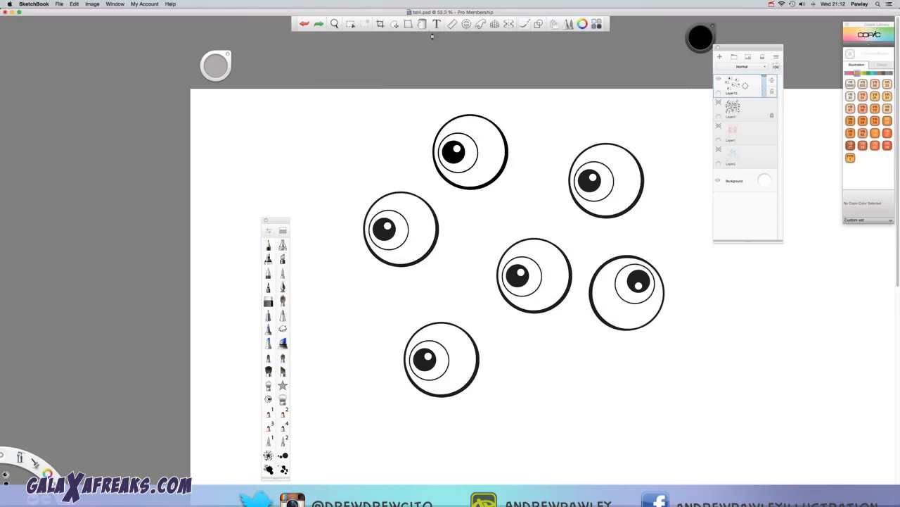
pyautogui.press('super+z')
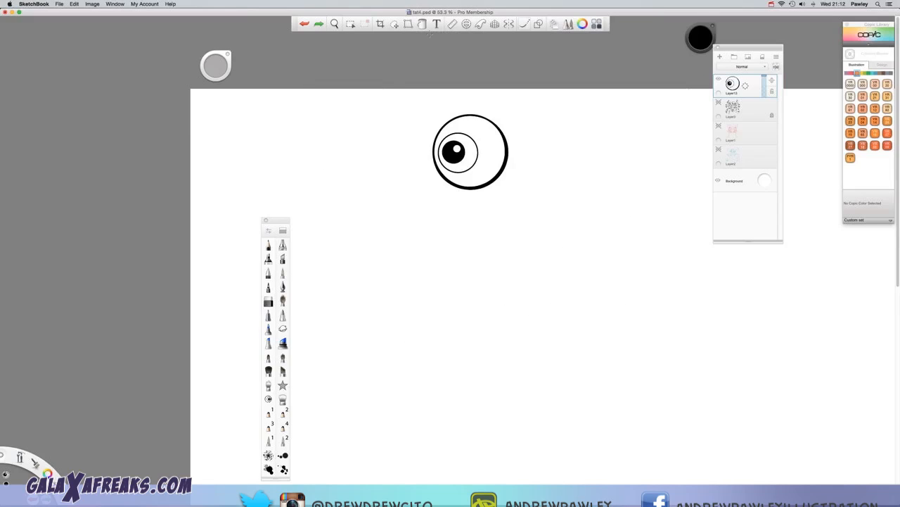
# - Set the eyeball brush's heavy pen size to 292.1, light pen size to 2.9 and size randomize to 1.0, and paint a wavy test stroke
pyautogui.moveTo(275, 221)
pyautogui.mouseDown()
pyautogui.moveTo(273, 129)
pyautogui.moveTo(260, 171)
pyautogui.mouseUp()
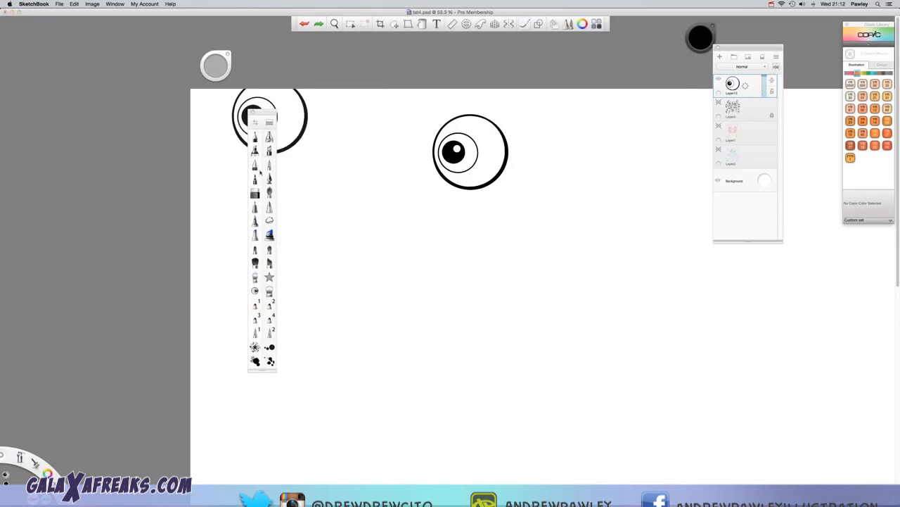
pyautogui.click(269, 123)
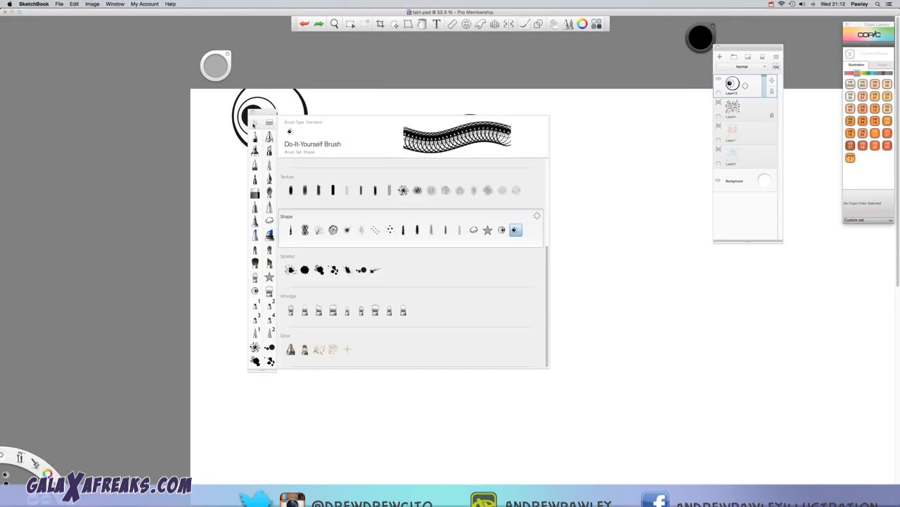
pyautogui.doubleClick(254, 125)
pyautogui.click(232, 143)
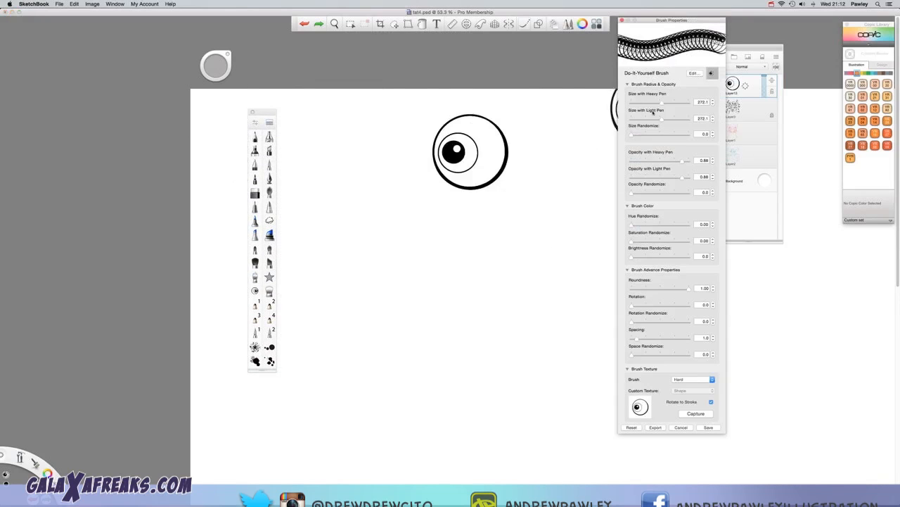
pyautogui.click(632, 135)
pyautogui.moveTo(662, 118)
pyautogui.mouseDown()
pyautogui.moveTo(630, 123)
pyautogui.moveTo(666, 103)
pyautogui.mouseUp()
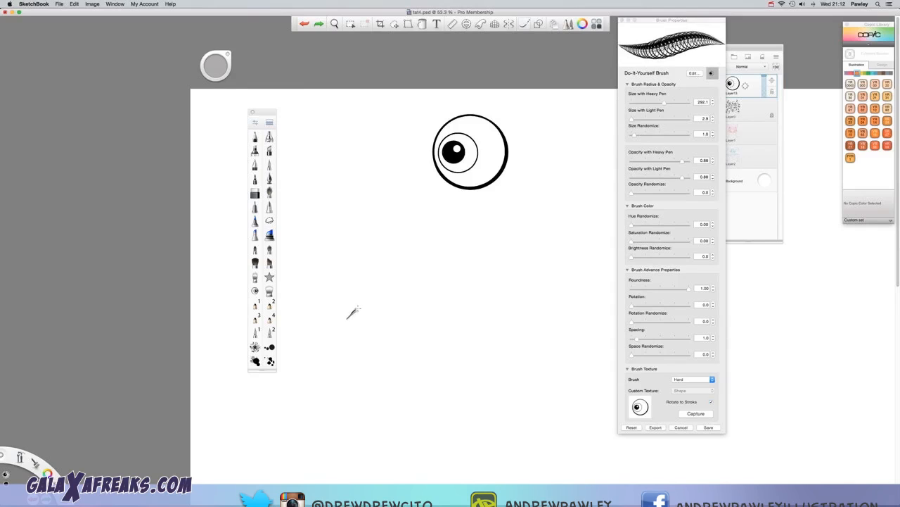
pyautogui.moveTo(348, 316)
pyautogui.mouseDown()
pyautogui.moveTo(406, 282)
pyautogui.moveTo(474, 282)
pyautogui.moveTo(505, 335)
pyautogui.moveTo(501, 364)
pyautogui.moveTo(527, 398)
pyautogui.moveTo(550, 366)
pyautogui.moveTo(552, 320)
pyautogui.mouseUp()
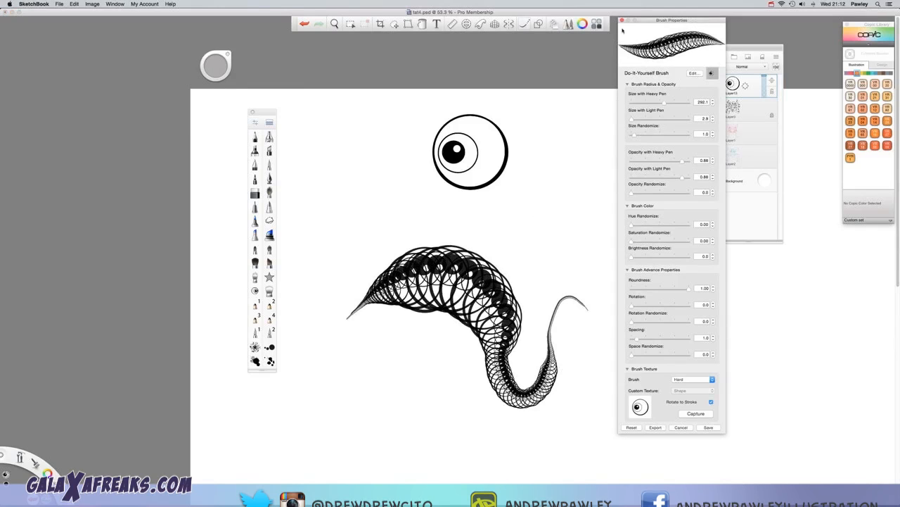
# - Undo the wavy test stroke and set the eyeball brush's heavy and light pen sizes to 169.3
pyautogui.press('super+z')
pyautogui.moveTo(633, 121)
pyautogui.mouseDown()
pyautogui.moveTo(655, 121)
pyautogui.moveTo(648, 110)
pyautogui.mouseUp()
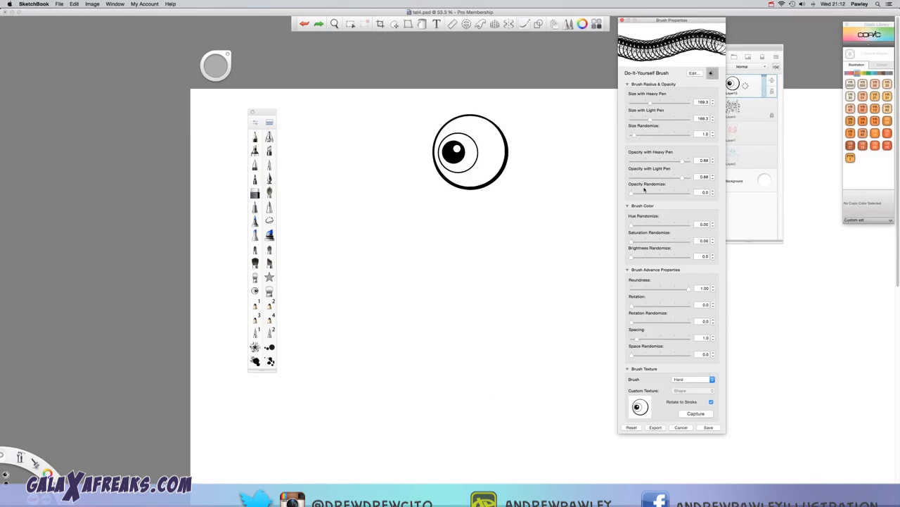
# - Test eyeball stamps at different opacities, then set both pen opacities to 1.00 and opacity randomize to 12.6
pyautogui.moveTo(632, 193); pyautogui.dragTo(674, 187)
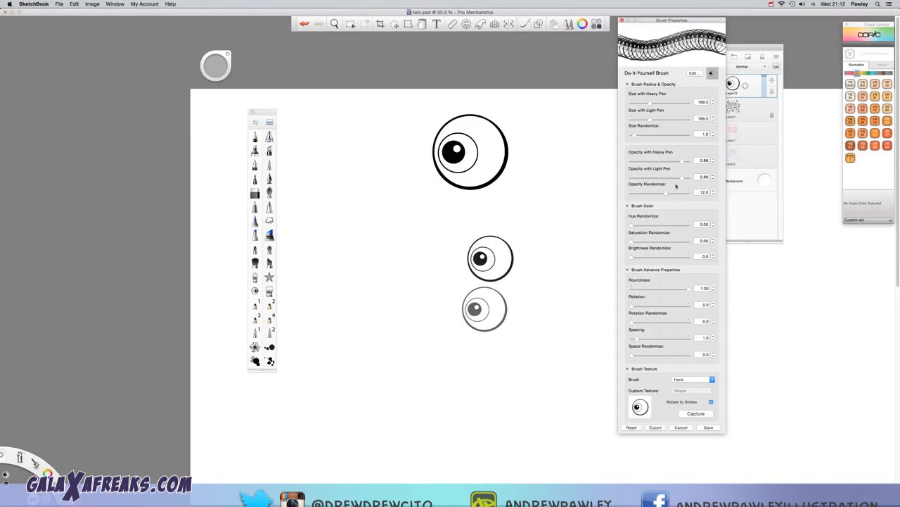
pyautogui.moveTo(683, 161); pyautogui.dragTo(641, 161)
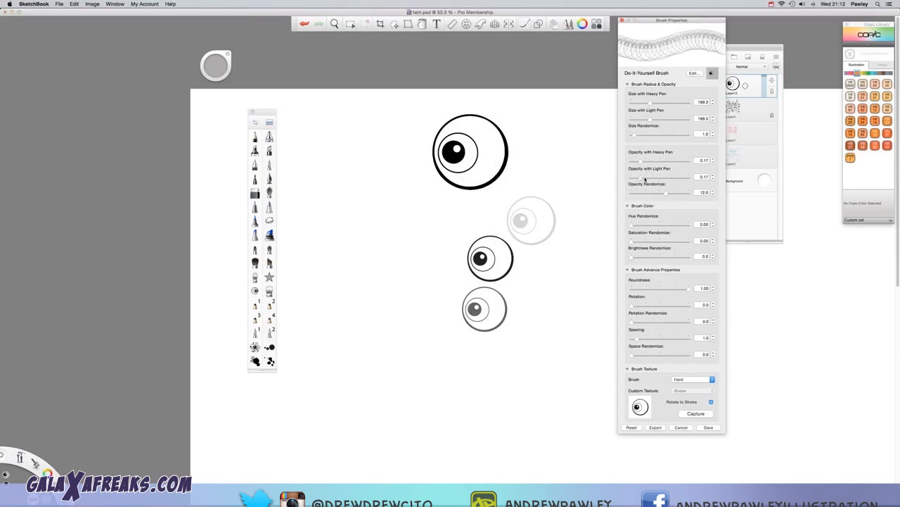
pyautogui.moveTo(645, 177)
pyautogui.mouseDown()
pyautogui.moveTo(689, 176)
pyautogui.moveTo(668, 193)
pyautogui.mouseUp()
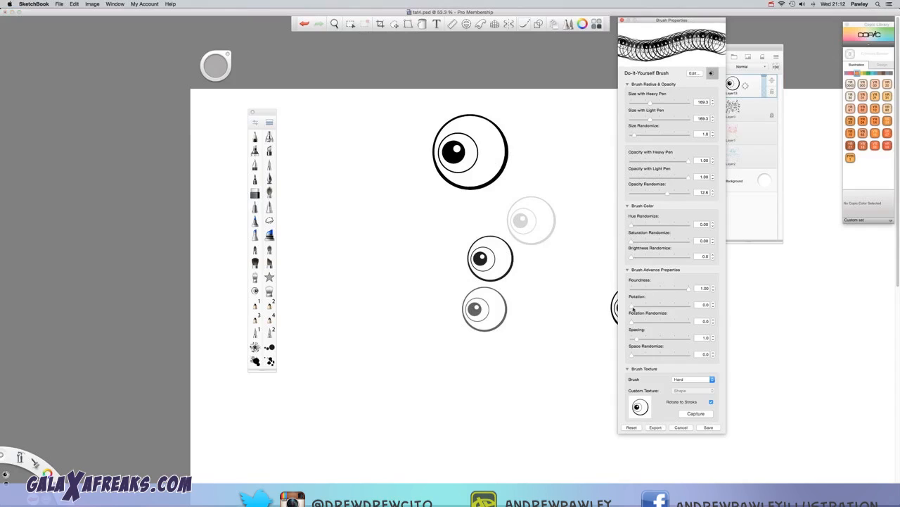
# - Set the brush's rotation to 131.2, add rotation randomize and stamp several test eyeballs around the canvas
pyautogui.moveTo(633, 309)
pyautogui.mouseDown()
pyautogui.moveTo(653, 308)
pyautogui.moveTo(643, 323)
pyautogui.moveTo(652, 323)
pyautogui.mouseUp()
pyautogui.click(334, 256)
pyautogui.click(394, 291)
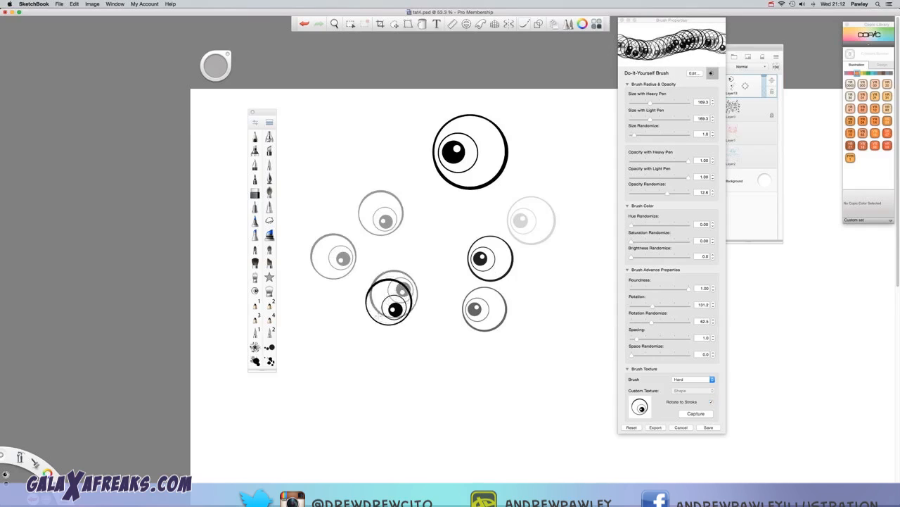
pyautogui.click(356, 337)
pyautogui.click(434, 233)
pyautogui.click(342, 153)
pyautogui.click(358, 264)
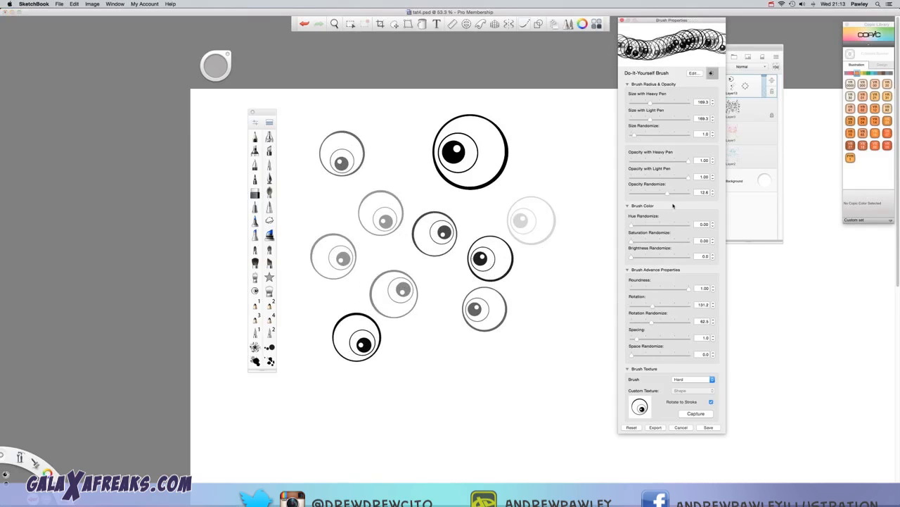
# - Set opacity randomize to 0.0 and space randomize to 12.4, then test the brush with stamps and a scattered stroke
pyautogui.moveTo(662, 194); pyautogui.dragTo(631, 193)
pyautogui.click(563, 164)
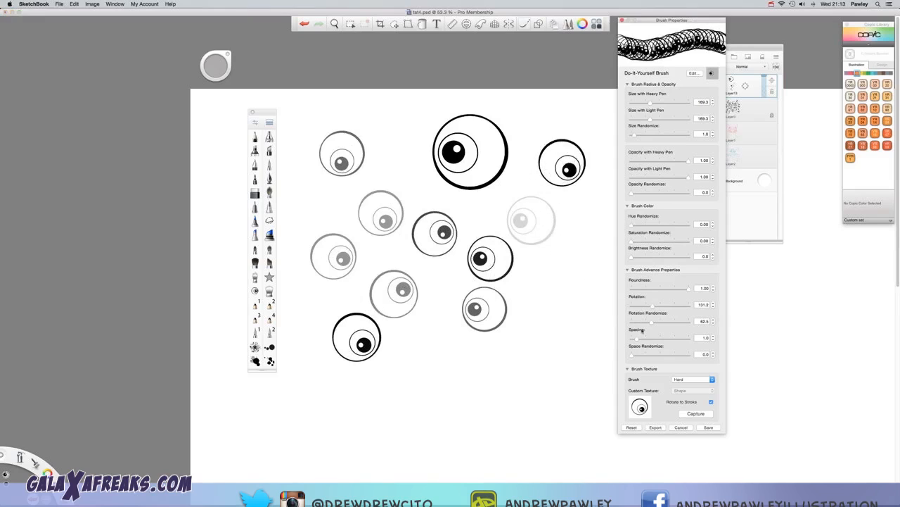
pyautogui.moveTo(637, 354); pyautogui.dragTo(667, 354)
pyautogui.click(554, 374)
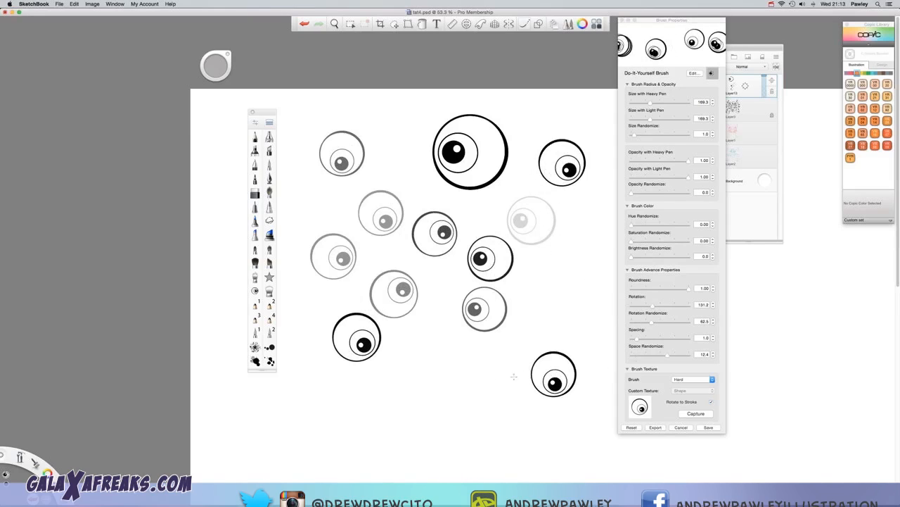
pyautogui.click(446, 380)
pyautogui.moveTo(432, 377)
pyautogui.mouseDown()
pyautogui.moveTo(447, 306)
pyautogui.moveTo(552, 316)
pyautogui.moveTo(533, 221)
pyautogui.moveTo(430, 278)
pyautogui.moveTo(509, 375)
pyautogui.moveTo(442, 422)
pyautogui.moveTo(384, 308)
pyautogui.moveTo(468, 143)
pyautogui.moveTo(373, 271)
pyautogui.mouseUp()
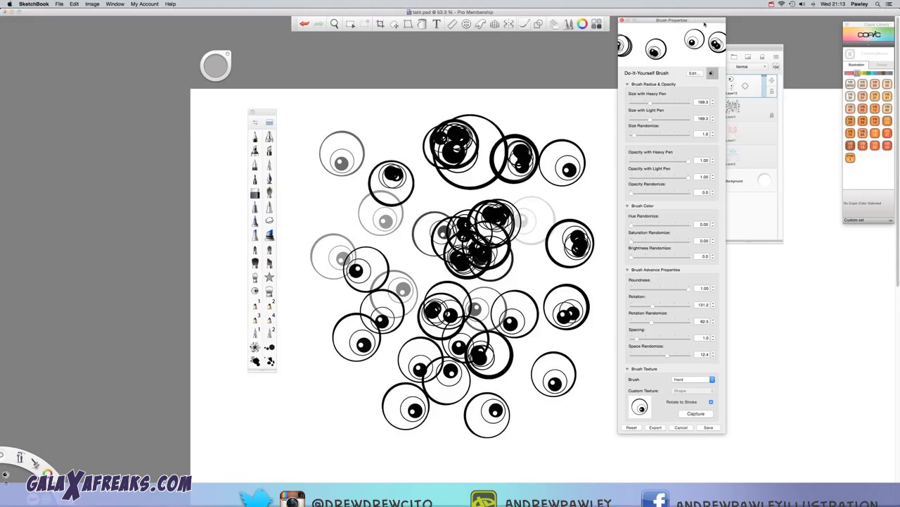
# - Clear the test eyeballs, set space, rotation and size randomize to 0.0, spacing to 0.1 and heavy pen size to 219.3
pyautogui.press('Delete')
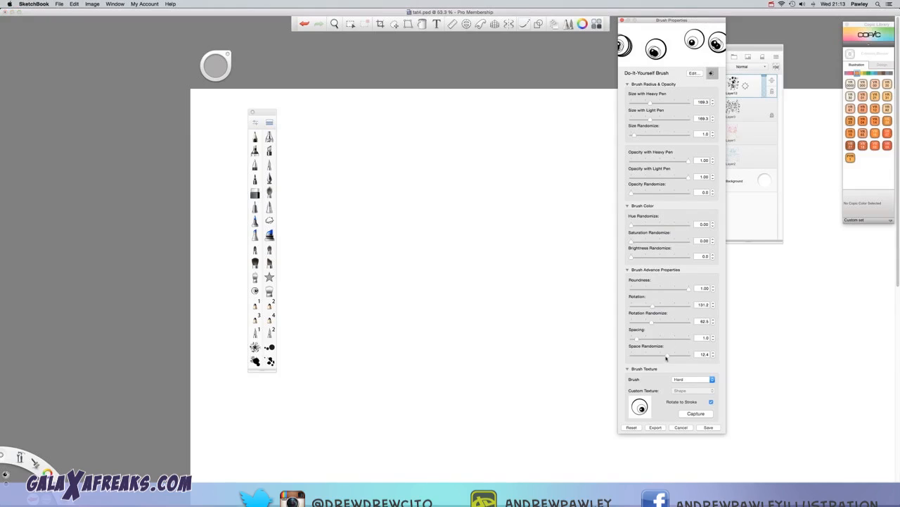
pyautogui.moveTo(666, 358); pyautogui.dragTo(609, 366)
pyautogui.moveTo(637, 339); pyautogui.dragTo(612, 325)
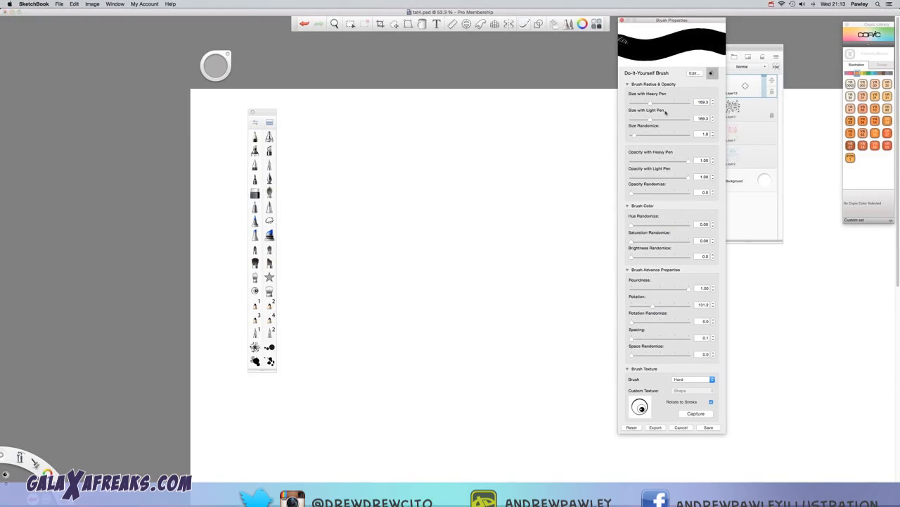
pyautogui.moveTo(635, 134); pyautogui.dragTo(630, 136)
pyautogui.moveTo(651, 104); pyautogui.dragTo(656, 104)
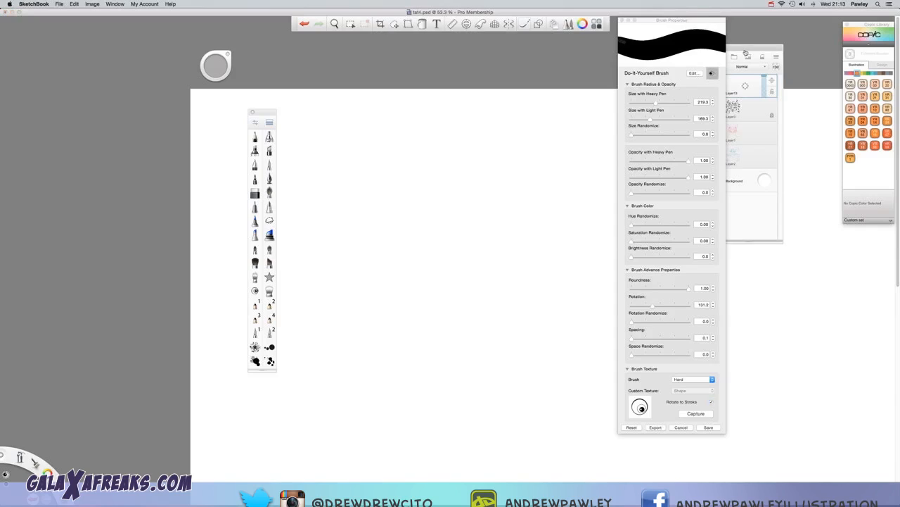
# - Show the inked character layer and enlarge the eyeball brush to heavy pen size 308.5 and light pen size 238.2
pyautogui.moveTo(749, 61); pyautogui.dragTo(794, 62)
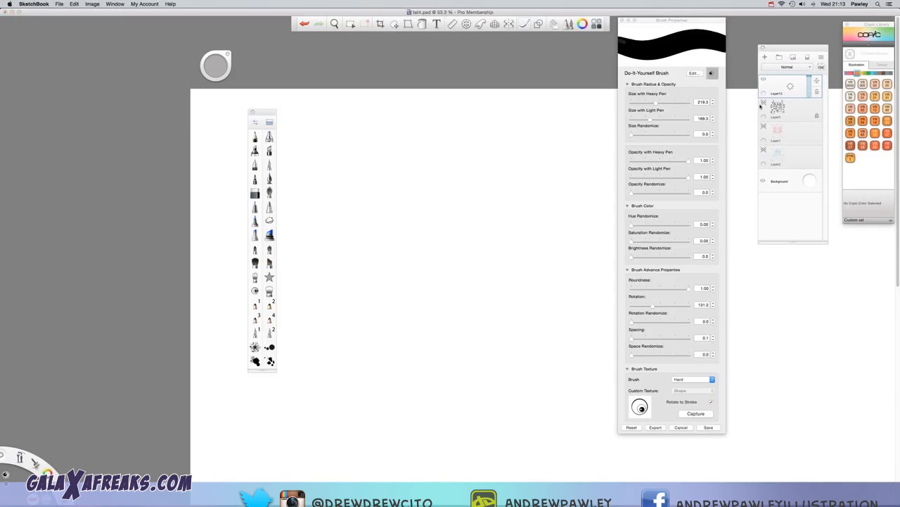
pyautogui.click(763, 103)
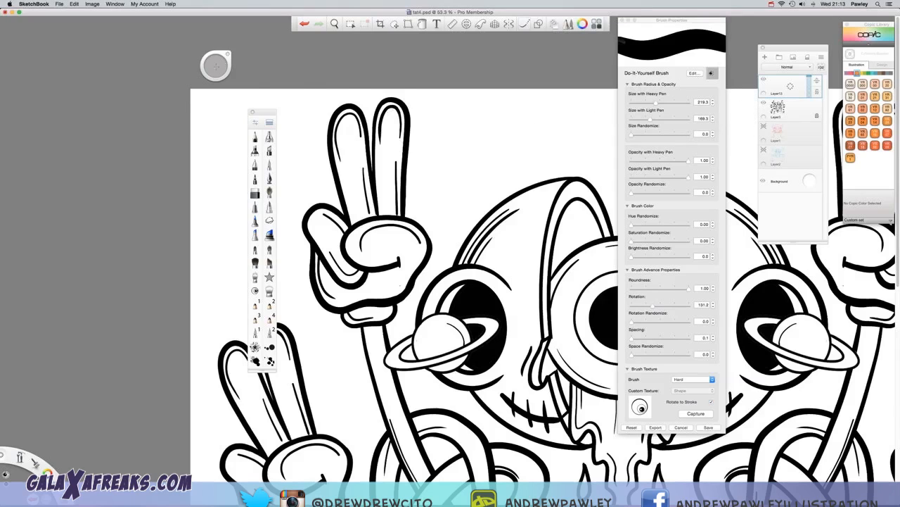
pyautogui.moveTo(216, 65); pyautogui.dragTo(242, 66)
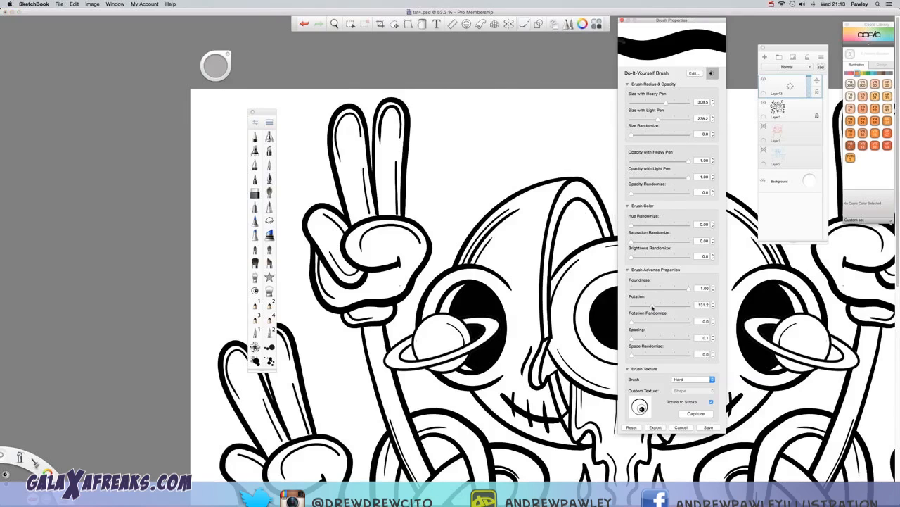
# - Set the eyeball brush's rotation to 326.4 and close its properties
pyautogui.moveTo(653, 307); pyautogui.dragTo(633, 310)
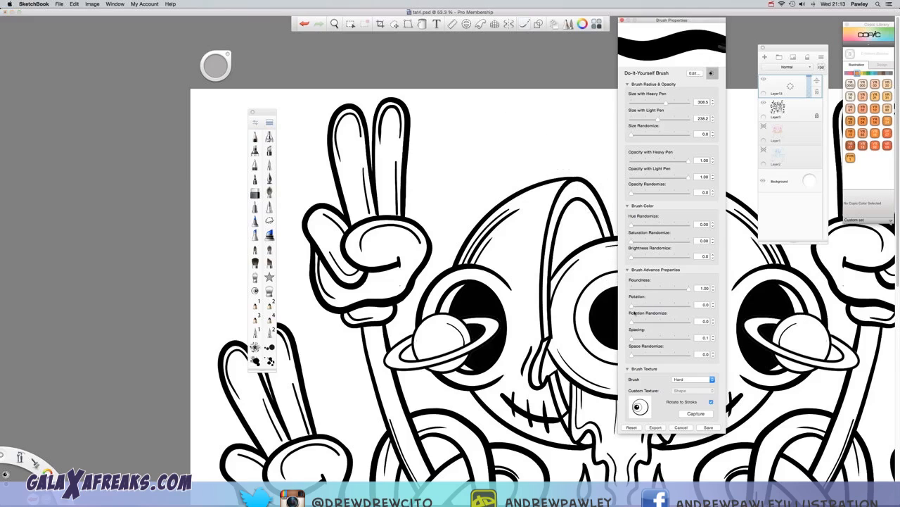
pyautogui.moveTo(636, 307); pyautogui.dragTo(683, 307)
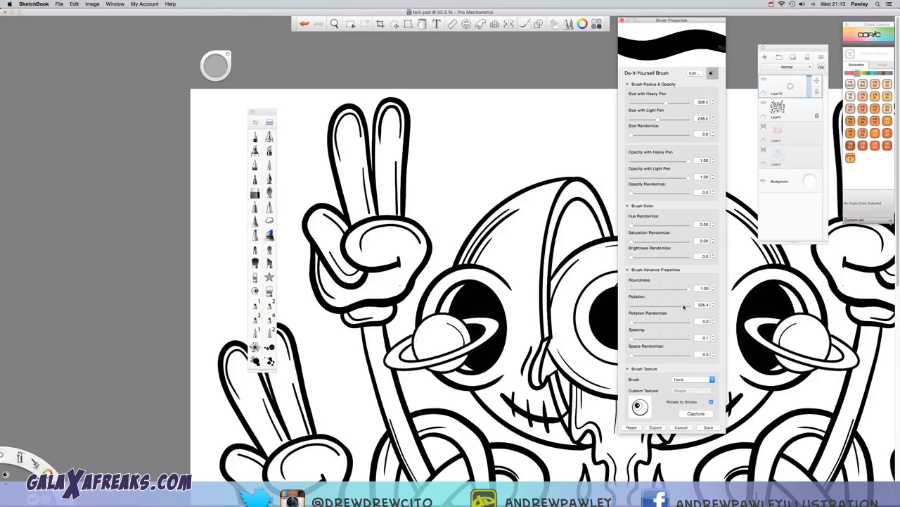
pyautogui.moveTo(692, 22)
pyautogui.mouseDown()
pyautogui.moveTo(185, 178)
pyautogui.moveTo(135, 67)
pyautogui.mouseUp()
pyautogui.click(63, 62)
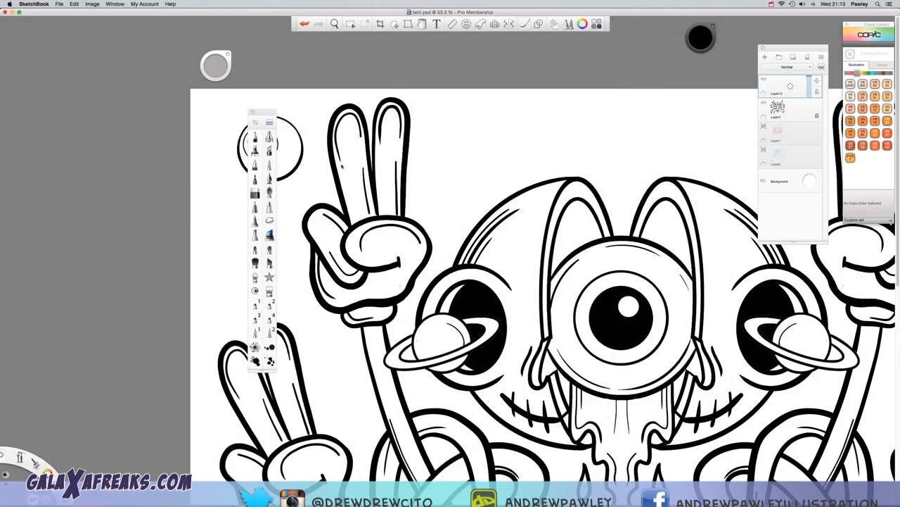
# - Try an eyeball stamp over the skull and undo it
pyautogui.click(552, 228)
pyautogui.press('super+z')
pyautogui.moveTo(552, 238)
pyautogui.mouseDown()
pyautogui.moveTo(502, 278)
pyautogui.moveTo(438, 198)
pyautogui.mouseUp()
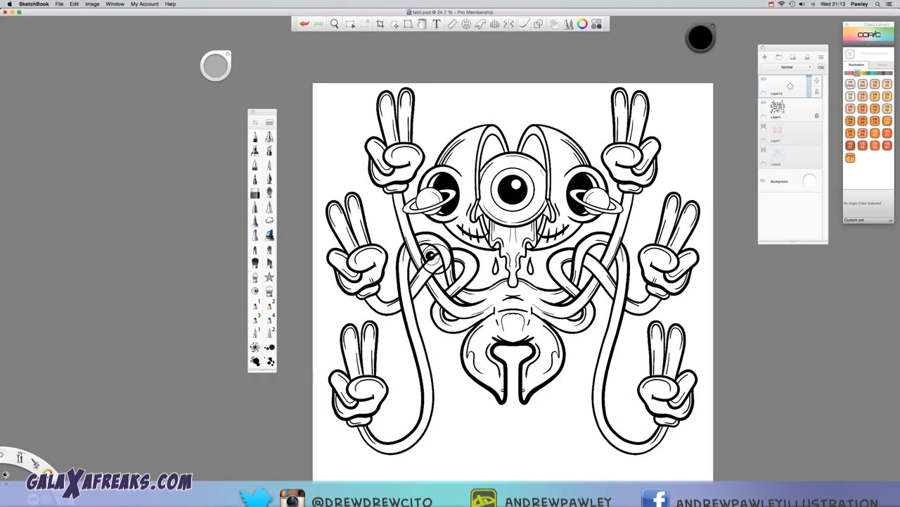
# - Show and select the coloured sketch layer, choose Copic Pale Sepia YR24 and fit the ellipse guide to the arc of sketched eyeballs
pyautogui.click(764, 128)
pyautogui.click(785, 137)
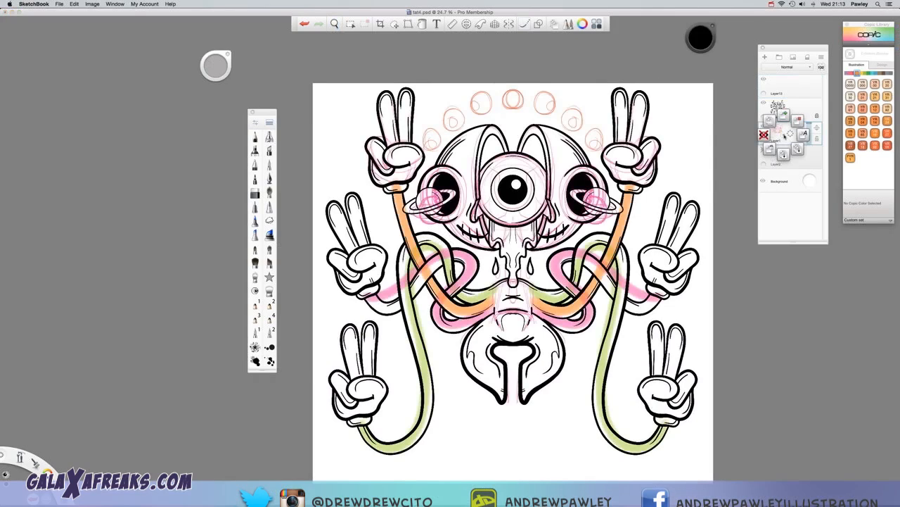
pyautogui.click(466, 23)
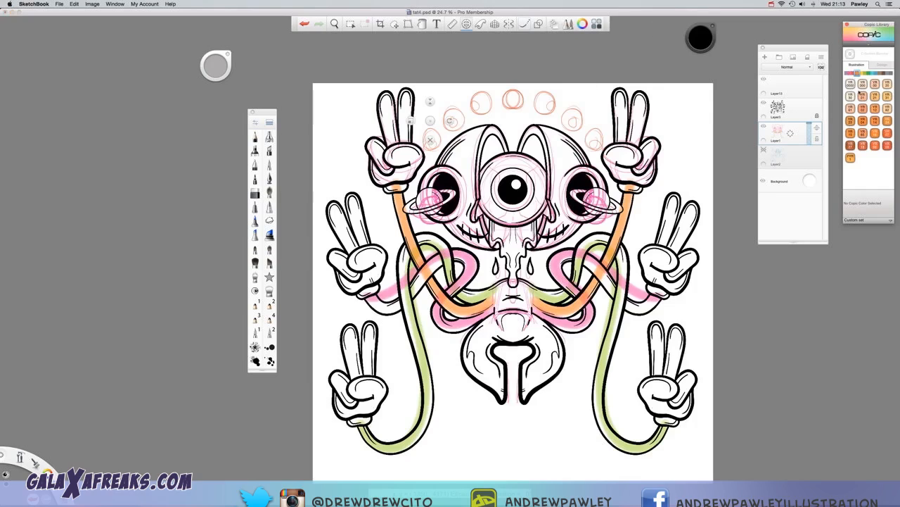
pyautogui.click(886, 121)
pyautogui.click(256, 136)
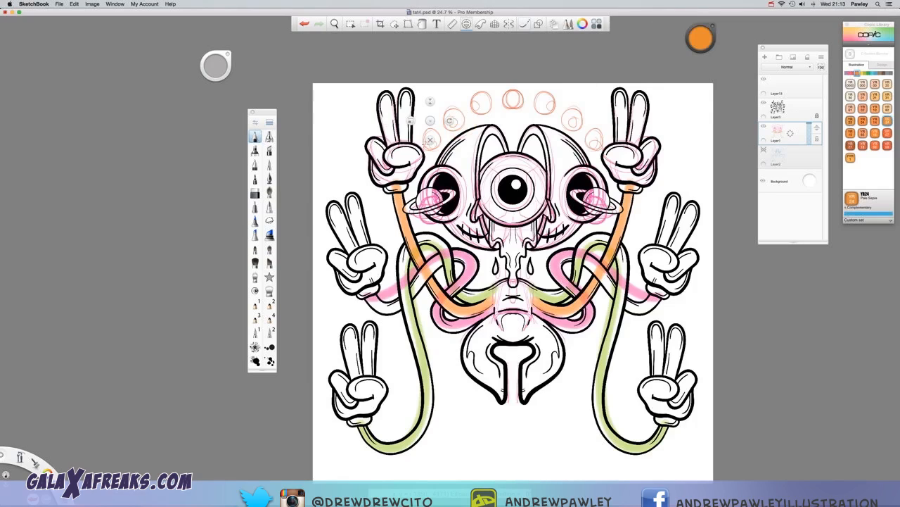
pyautogui.moveTo(430, 120); pyautogui.dragTo(412, 188)
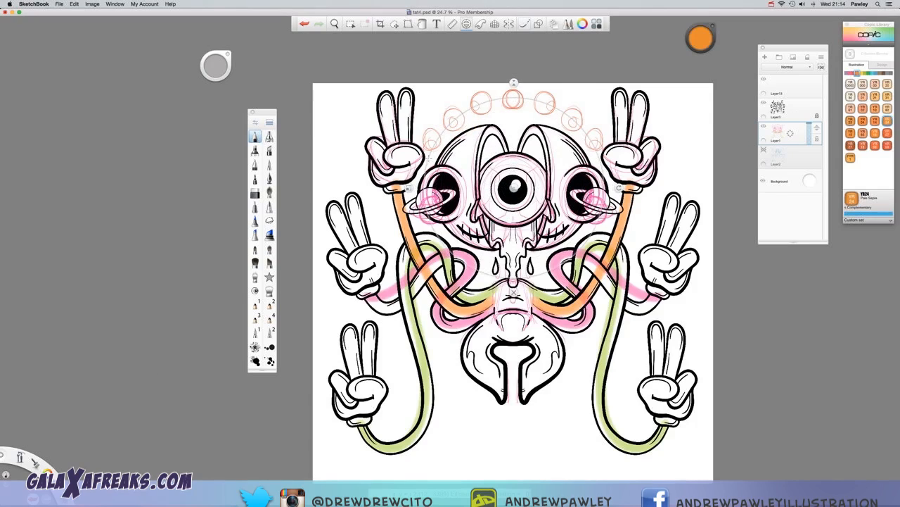
# - Undo the arc drawn on the sketch layer, hide that layer and trace the arc over the skull on a new layer beneath the inks
pyautogui.moveTo(429, 158)
pyautogui.mouseDown()
pyautogui.moveTo(440, 135)
pyautogui.moveTo(604, 170)
pyautogui.mouseUp()
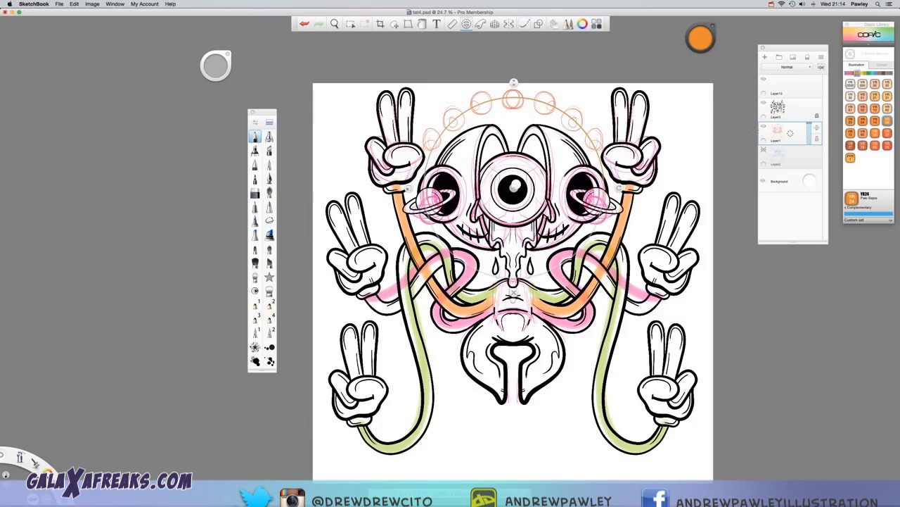
pyautogui.press('super+z')
pyautogui.click(764, 127)
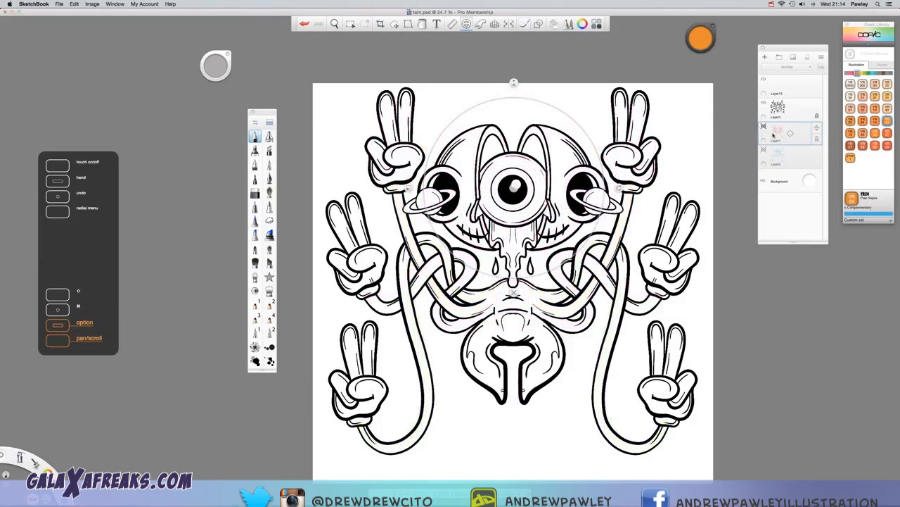
pyautogui.moveTo(783, 133); pyautogui.dragTo(781, 115)
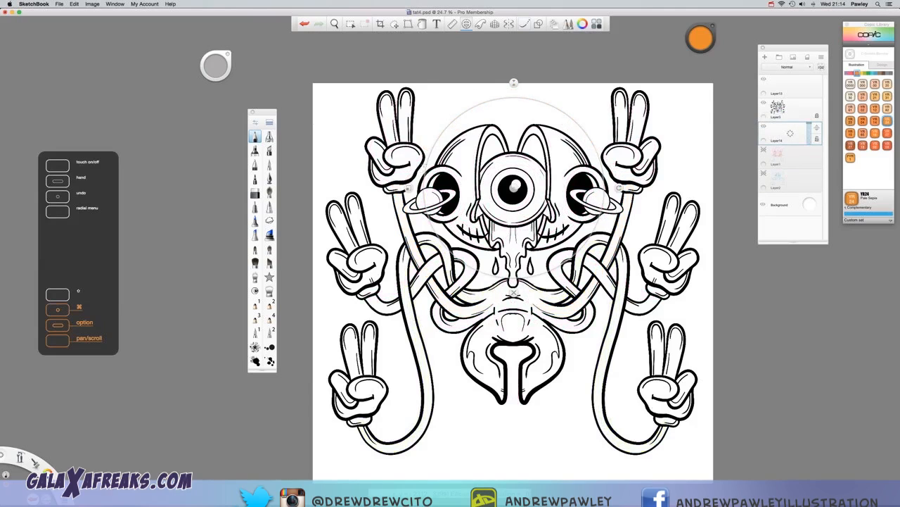
pyautogui.moveTo(435, 149); pyautogui.dragTo(600, 156)
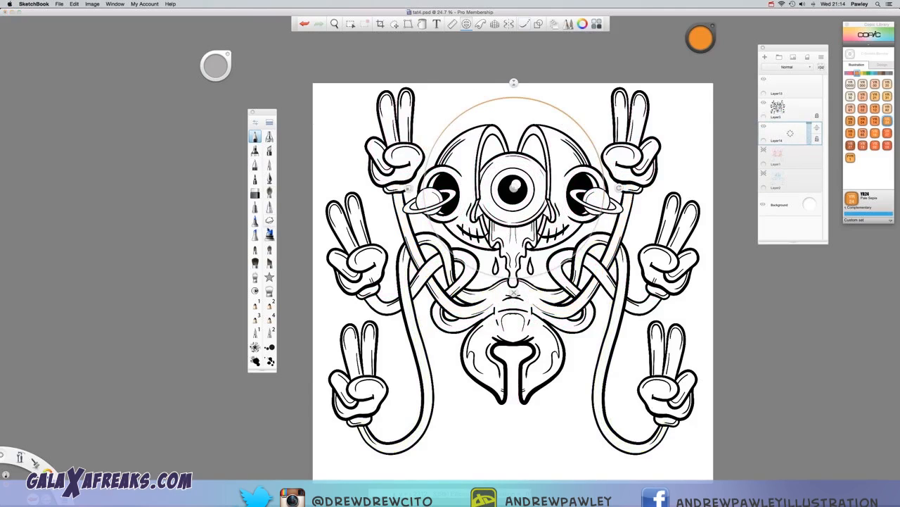
# - Switch to black on the empty top layer and select the newest custom eyeball brush from the Shape set
pyautogui.moveTo(699, 39); pyautogui.dragTo(702, 102)
pyautogui.click(789, 90)
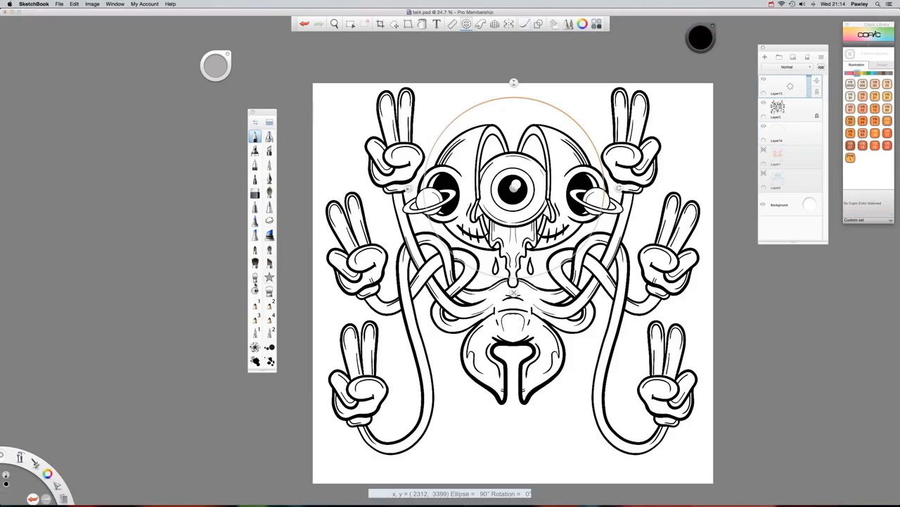
pyautogui.click(255, 291)
pyautogui.click(270, 122)
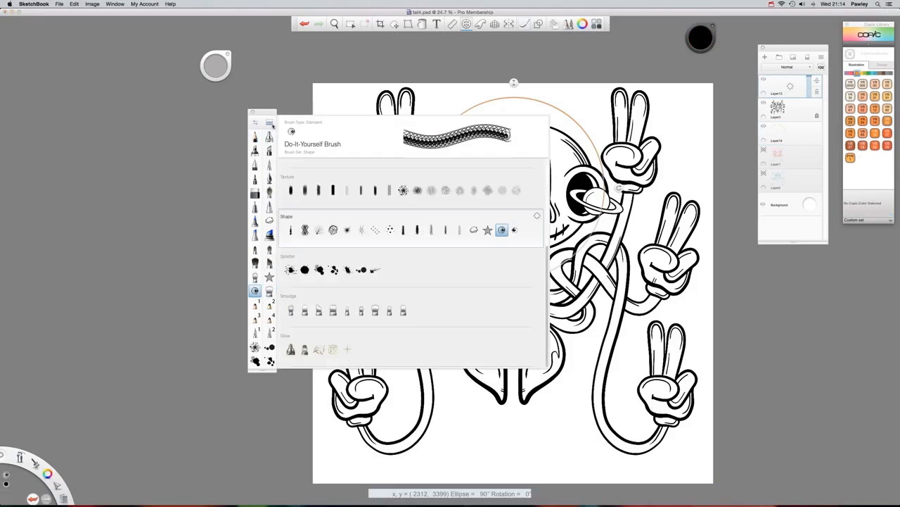
pyautogui.click(516, 230)
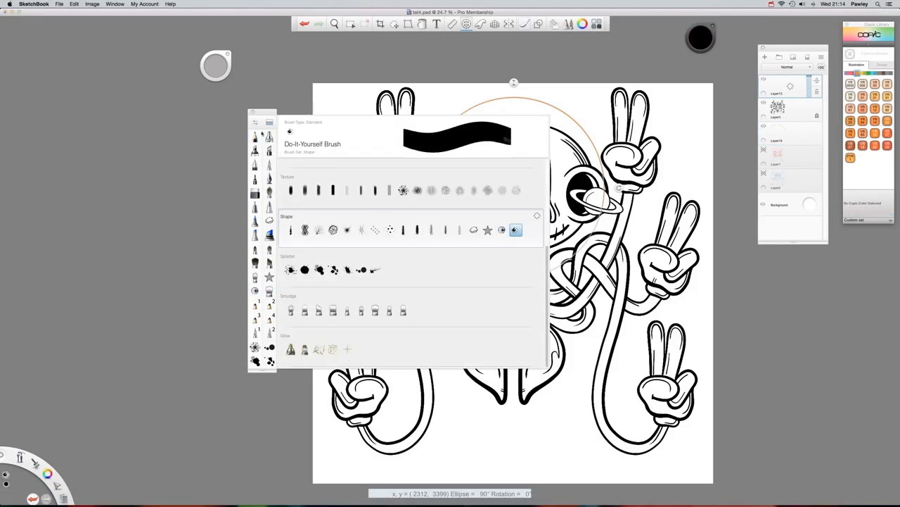
pyautogui.click(274, 123)
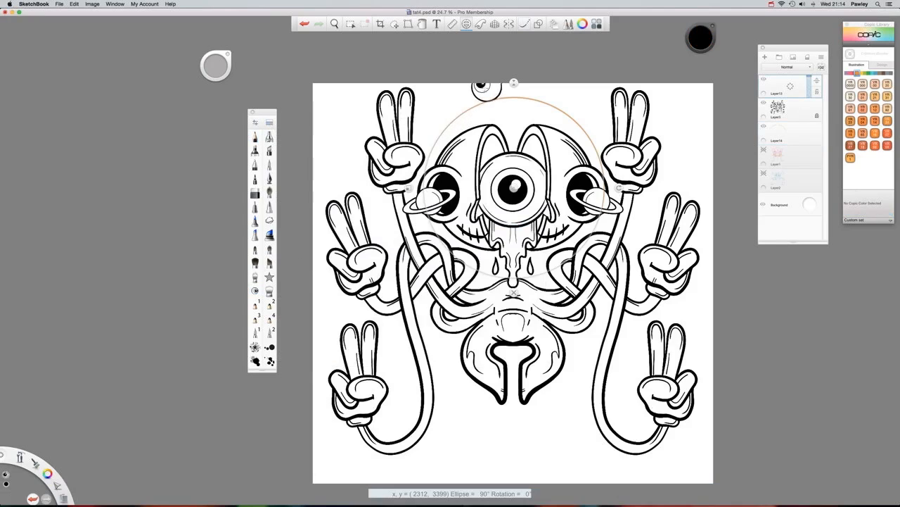
# - Turn on mirror symmetry about the vertical axis, try stamping paired eyeballs along the arc and undo them
pyautogui.click(509, 24)
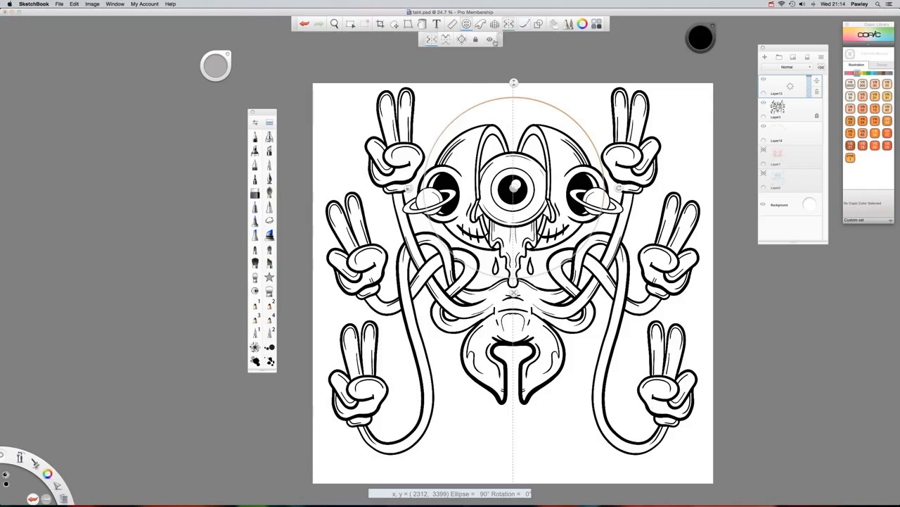
pyautogui.click(493, 99)
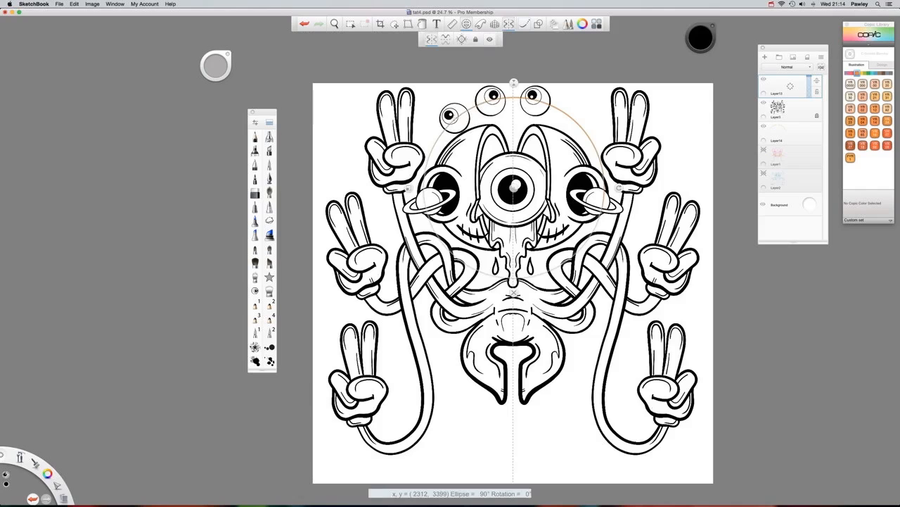
pyautogui.press('super+z')
# - Stamp three mirrored pairs of eyeballs, shrinking outwards along the arc with the eyeball brush, and undo the extra fourth pair
pyautogui.scroll(1, 401, 119)
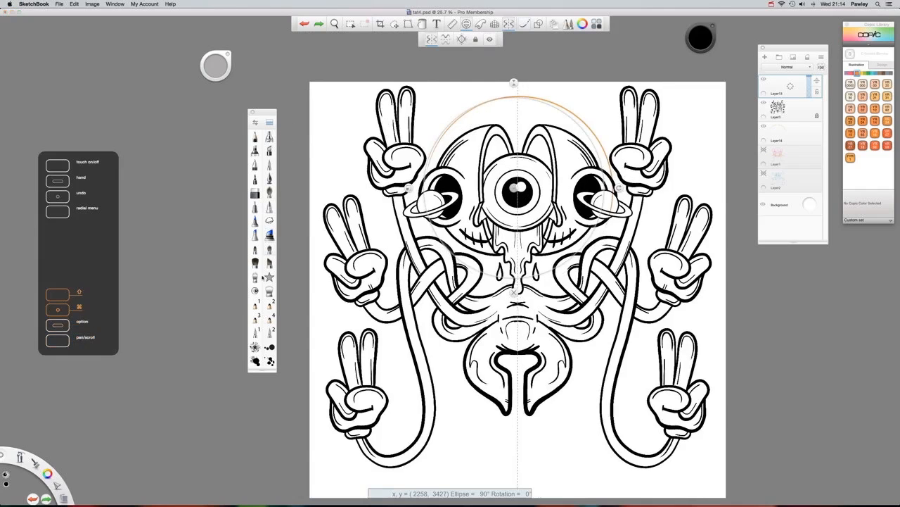
pyautogui.click(255, 290)
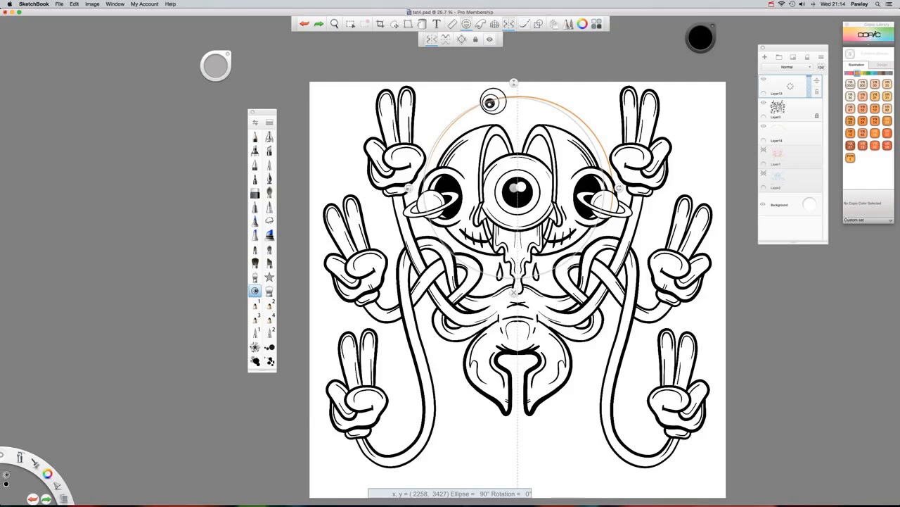
pyautogui.click(490, 104)
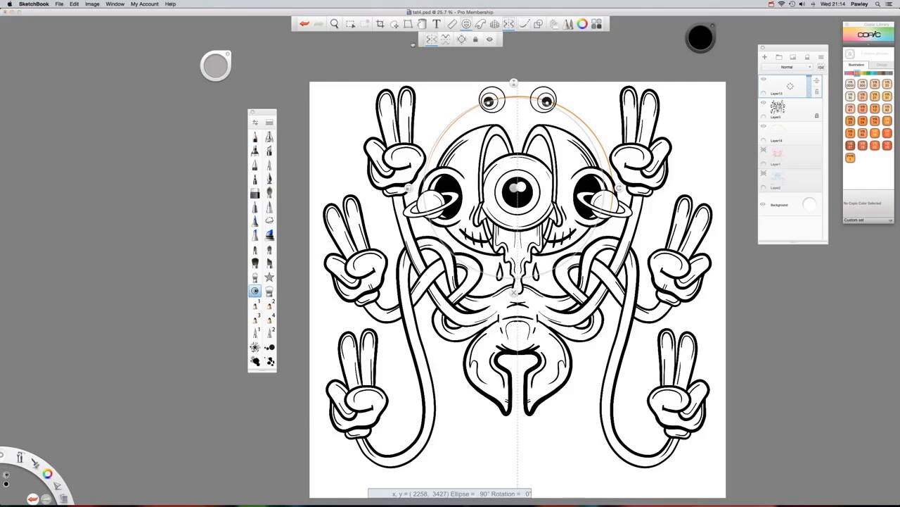
pyautogui.moveTo(215, 68); pyautogui.dragTo(202, 69)
pyautogui.click(464, 111)
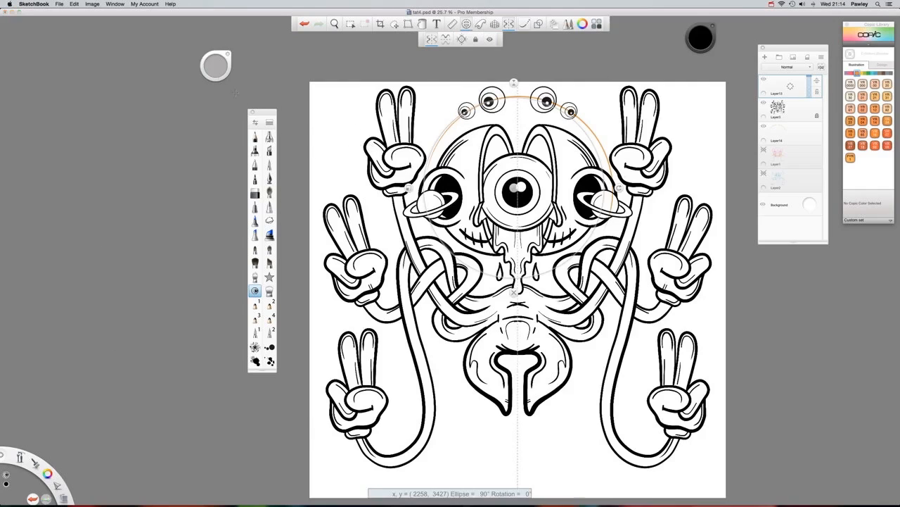
pyautogui.moveTo(225, 69); pyautogui.dragTo(213, 66)
pyautogui.click(450, 124)
pyautogui.click(441, 134)
pyautogui.press('super+z')
# - Hide the traced arc layer and turn off the ellipse guide
pyautogui.click(763, 127)
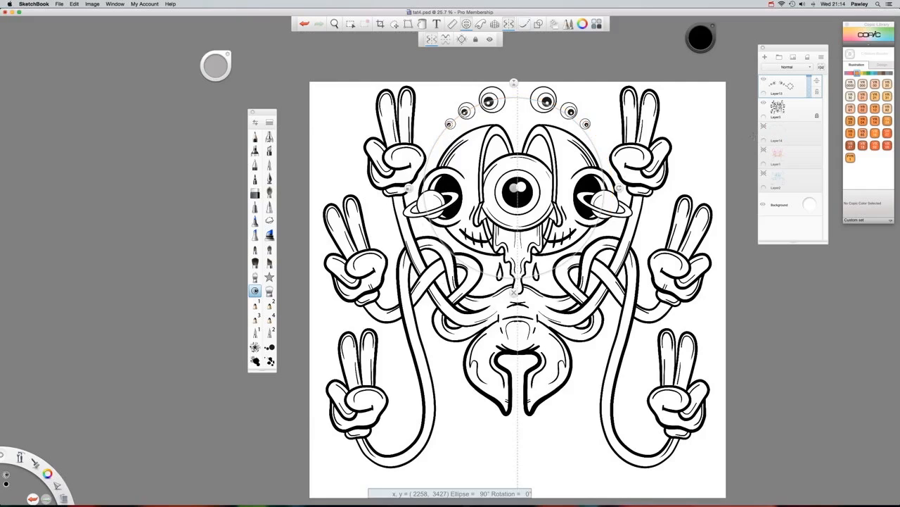
pyautogui.click(466, 24)
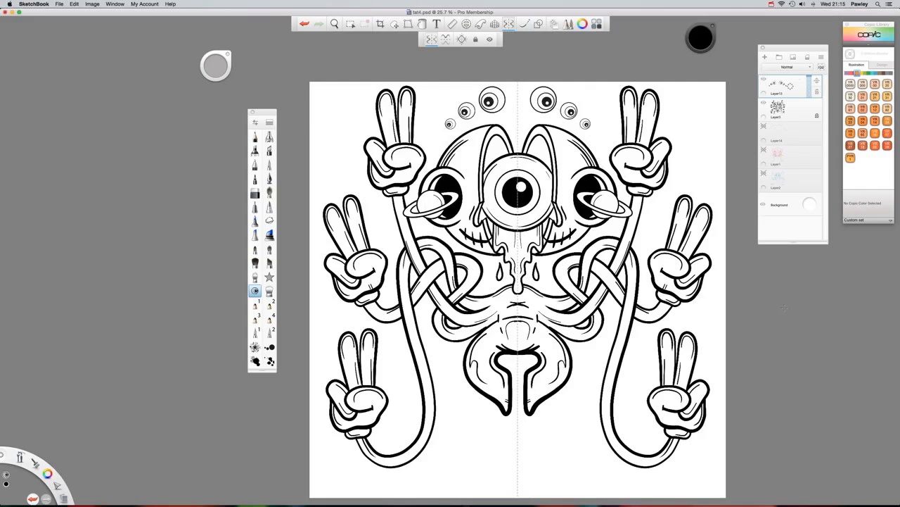
# - Merge the eyeball layer down into the inks and place an empty new layer directly beneath them
pyautogui.click(774, 87)
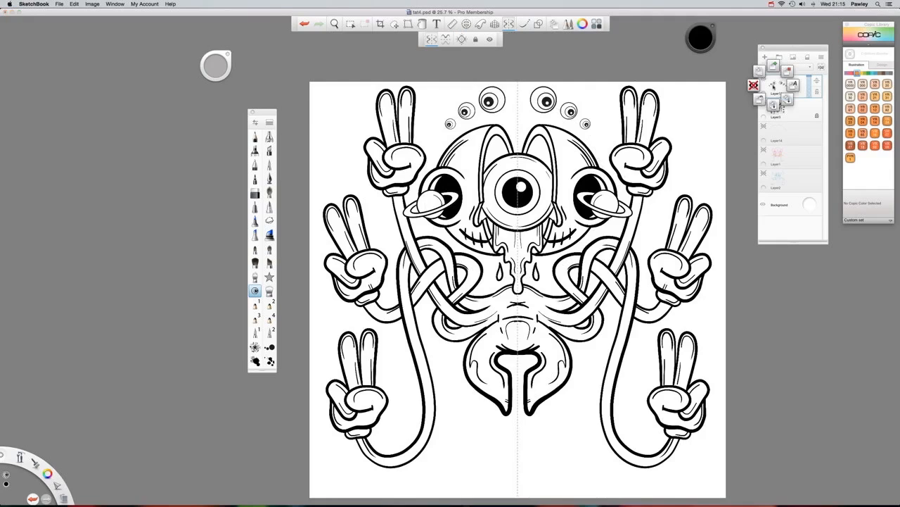
pyautogui.moveTo(774, 86); pyautogui.dragTo(774, 106)
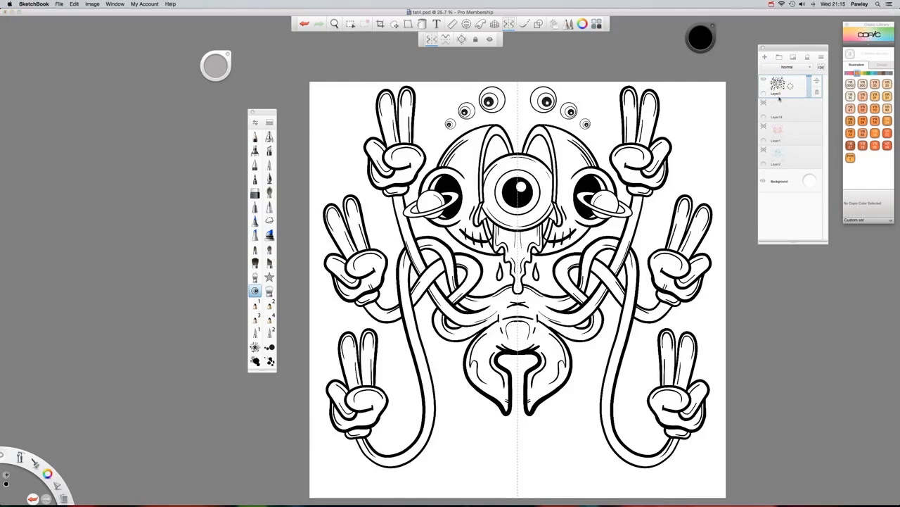
pyautogui.moveTo(781, 107); pyautogui.dragTo(779, 89)
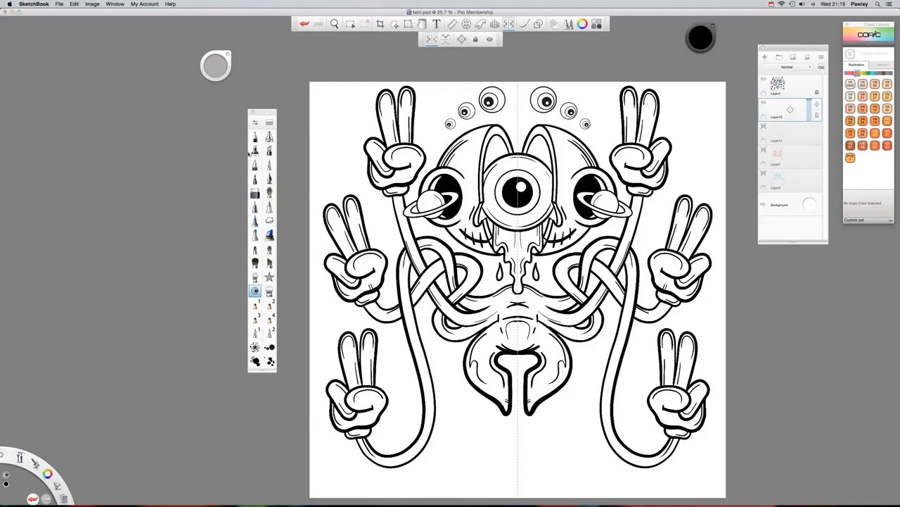
pyautogui.click(256, 138)
pyautogui.click(270, 179)
pyautogui.click(887, 145)
pyautogui.moveTo(390, 117)
pyautogui.mouseDown()
pyautogui.moveTo(408, 152)
pyautogui.moveTo(486, 231)
pyautogui.mouseUp()
pyautogui.press('super+z')
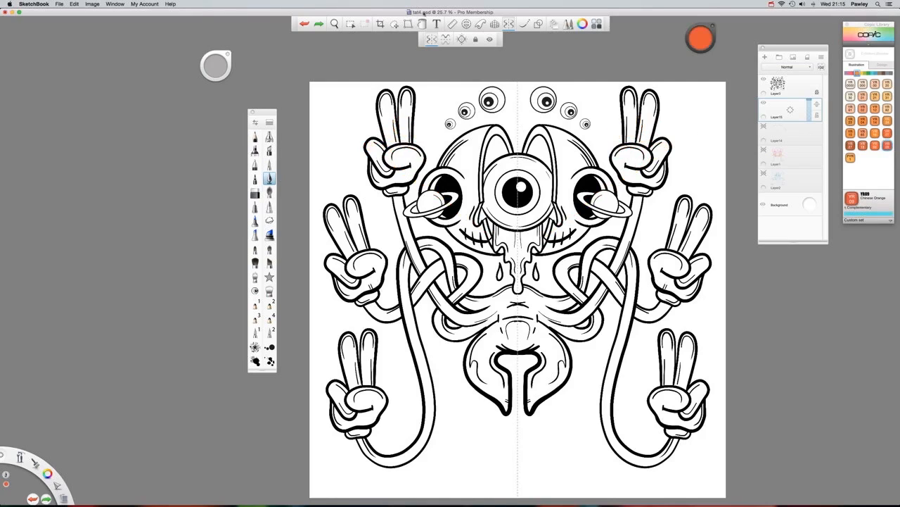
# - Use the Magic Wand on the ink layer to select everything outside the character, then invert the selection to its silhouette
pyautogui.click(350, 24)
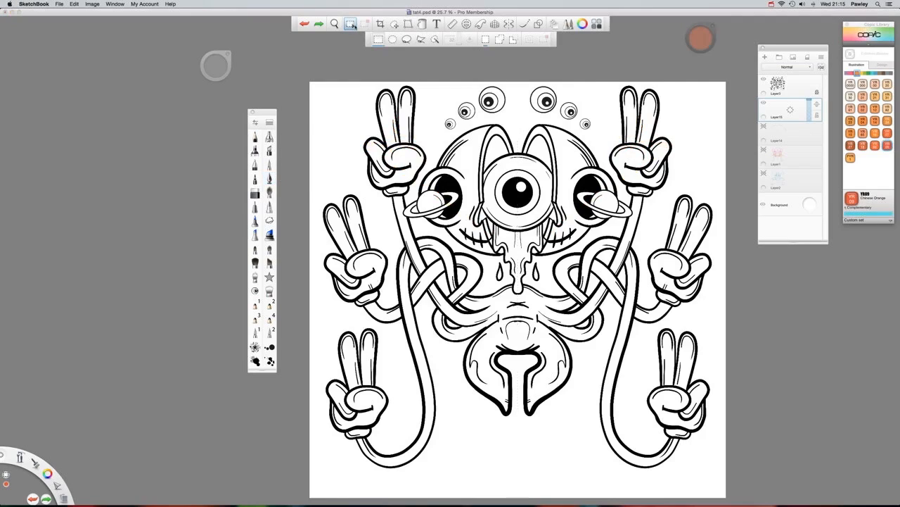
pyautogui.click(435, 40)
pyautogui.click(578, 126)
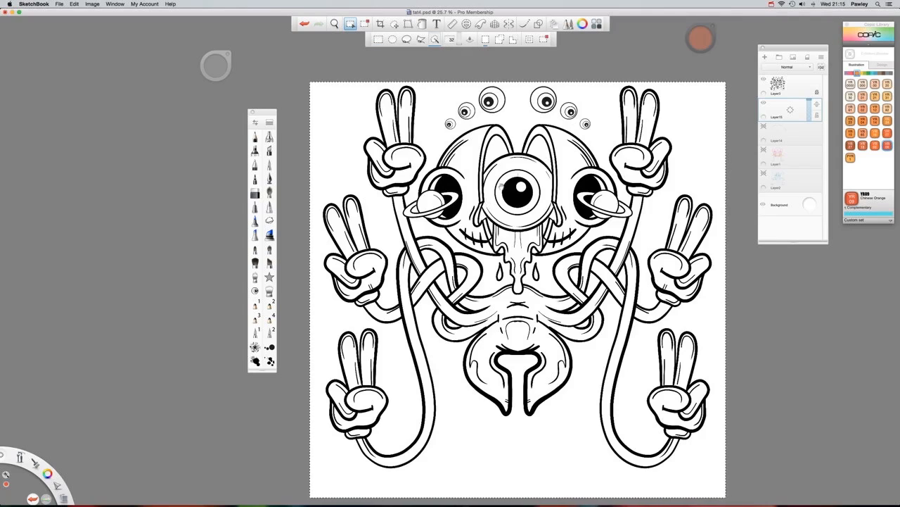
pyautogui.click(776, 83)
pyautogui.press('super+d')
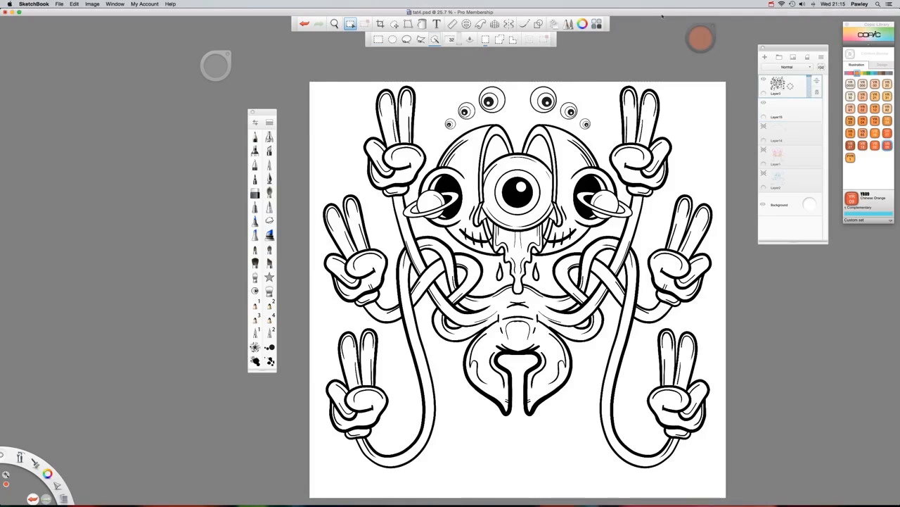
pyautogui.click(412, 271)
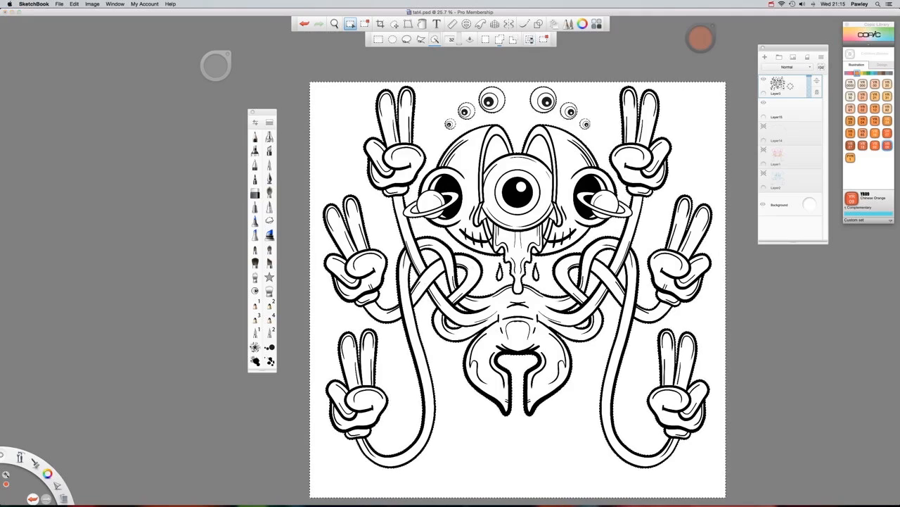
# - Flood fill the selected silhouette with Copic V28 Eggplant on the layer beneath the inks and clear the selection
pyautogui.click(780, 107)
pyautogui.click(847, 74)
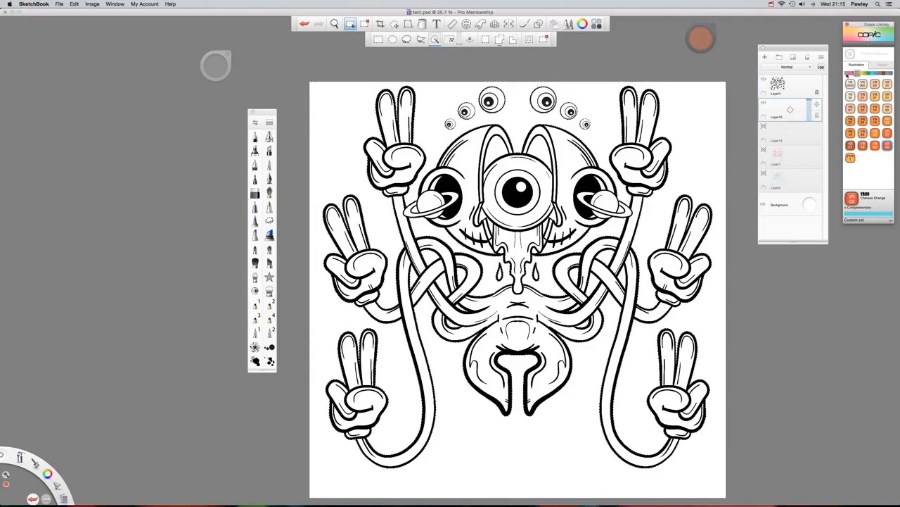
pyautogui.click(887, 170)
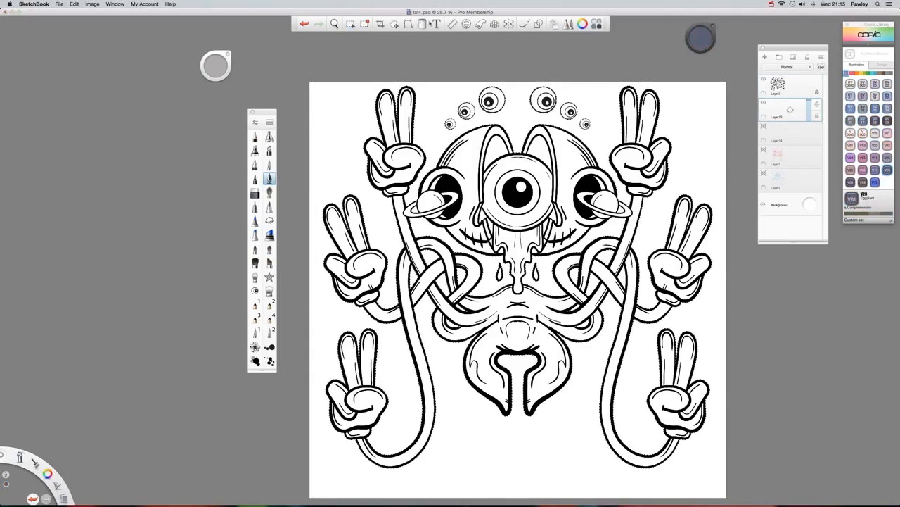
pyautogui.click(422, 24)
pyautogui.click(357, 327)
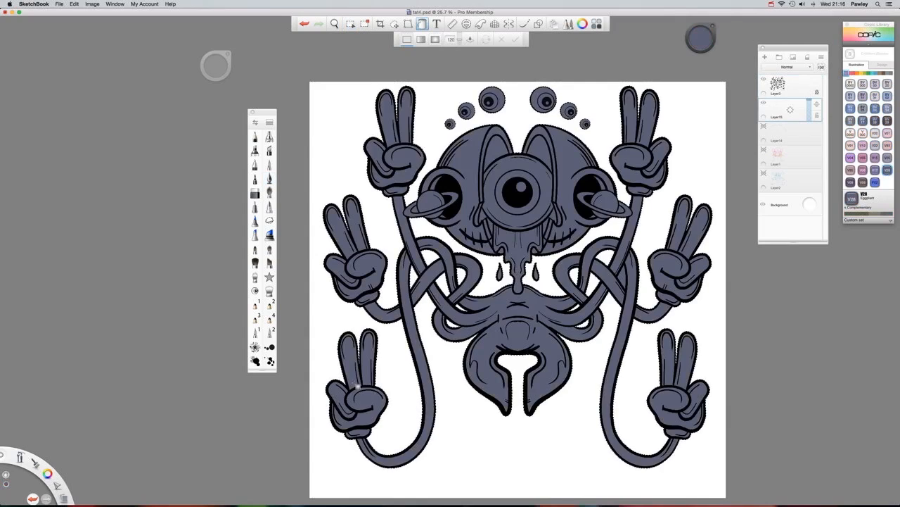
pyautogui.press('super+d')
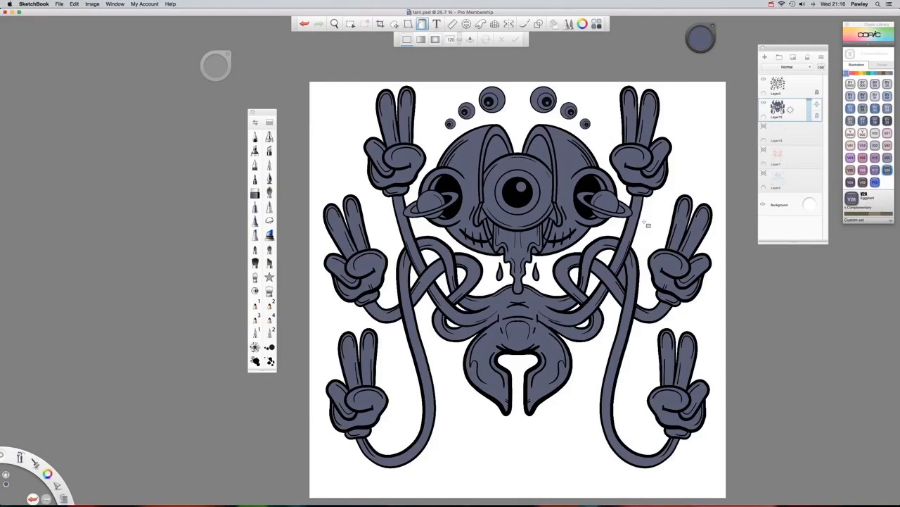
# - Shade the skull and body in black with the paint brush, mirrored about the vertical axis
pyautogui.click(270, 192)
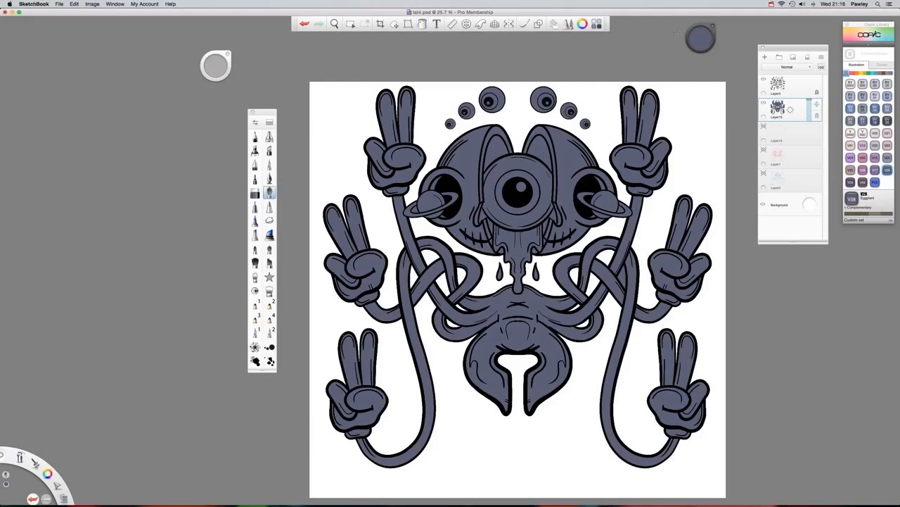
pyautogui.moveTo(702, 40); pyautogui.dragTo(701, 113)
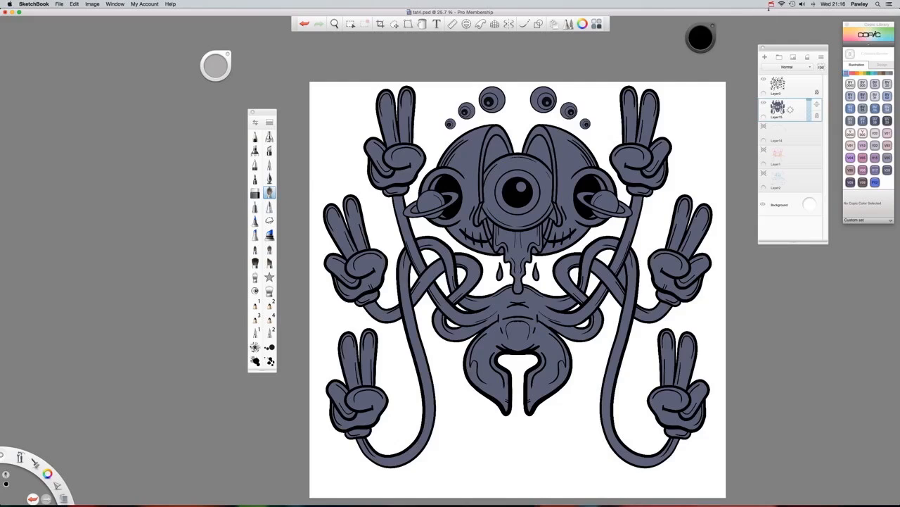
pyautogui.click(509, 24)
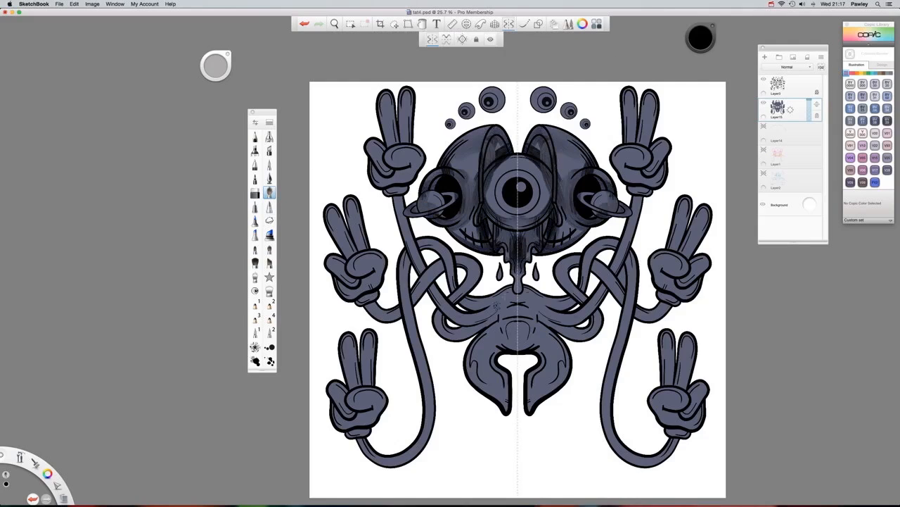
pyautogui.moveTo(486, 369); pyautogui.dragTo(503, 338)
# - Brush a Copic blue-green tone over the skull halves as mirrored shading
pyautogui.scroll(5, 525, 124)
pyautogui.click(872, 73)
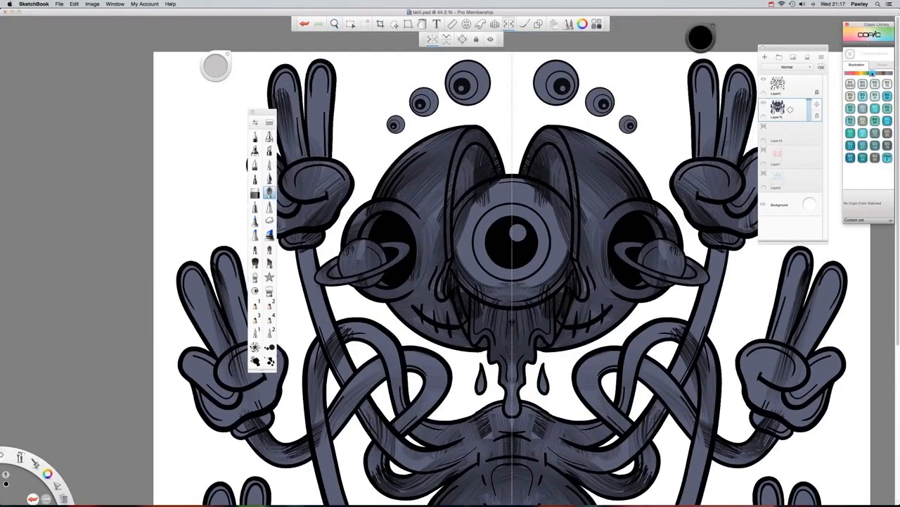
pyautogui.click(876, 133)
pyautogui.moveTo(478, 145); pyautogui.dragTo(461, 193)
pyautogui.moveTo(394, 306); pyautogui.dragTo(433, 331)
pyautogui.moveTo(454, 141); pyautogui.dragTo(429, 295)
# - Paint a paler Copic blue-green over the skull's dome, eye-socket rim and cheeks
pyautogui.click(876, 84)
pyautogui.moveTo(227, 54); pyautogui.dragTo(541, 54)
pyautogui.moveTo(450, 135)
pyautogui.mouseDown()
pyautogui.moveTo(390, 187)
pyautogui.moveTo(412, 208)
pyautogui.mouseUp()
pyautogui.moveTo(438, 165); pyautogui.dragTo(425, 236)
pyautogui.moveTo(394, 206); pyautogui.dragTo(353, 236)
pyautogui.moveTo(431, 233); pyautogui.dragTo(408, 299)
pyautogui.moveTo(446, 218)
pyautogui.mouseDown()
pyautogui.moveTo(430, 309)
pyautogui.moveTo(464, 343)
pyautogui.mouseUp()
pyautogui.moveTo(447, 134)
pyautogui.mouseDown()
pyautogui.moveTo(401, 183)
pyautogui.moveTo(437, 172)
pyautogui.mouseUp()
pyautogui.moveTo(380, 205); pyautogui.dragTo(350, 239)
pyautogui.moveTo(421, 236); pyautogui.dragTo(394, 292)
pyautogui.moveTo(396, 294); pyautogui.dragTo(367, 288)
# - Brush white highlights over the skull's dome, socket rim, cheek and jaw
pyautogui.click(701, 38)
pyautogui.click(700, 27)
pyautogui.moveTo(445, 135)
pyautogui.mouseDown()
pyautogui.moveTo(401, 168)
pyautogui.moveTo(415, 180)
pyautogui.moveTo(349, 243)
pyautogui.mouseUp()
pyautogui.moveTo(365, 283); pyautogui.dragTo(414, 278)
pyautogui.moveTo(425, 227); pyautogui.dragTo(404, 291)
pyautogui.moveTo(437, 173); pyautogui.dragTo(432, 318)
pyautogui.moveTo(436, 302); pyautogui.dragTo(454, 323)
# - Colour the inside of the split skull with darker blue-greens, including Copic BG18 Teal Blue
pyautogui.click(850, 145)
pyautogui.moveTo(501, 172)
pyautogui.mouseDown()
pyautogui.moveTo(461, 140)
pyautogui.moveTo(450, 212)
pyautogui.mouseUp()
pyautogui.moveTo(452, 214); pyautogui.dragTo(455, 273)
pyautogui.click(529, 67)
pyautogui.click(875, 145)
pyautogui.moveTo(481, 181); pyautogui.dragTo(459, 201)
pyautogui.moveTo(484, 156); pyautogui.dragTo(468, 176)
pyautogui.moveTo(451, 271); pyautogui.dragTo(450, 291)
pyautogui.moveTo(455, 283); pyautogui.dragTo(469, 308)
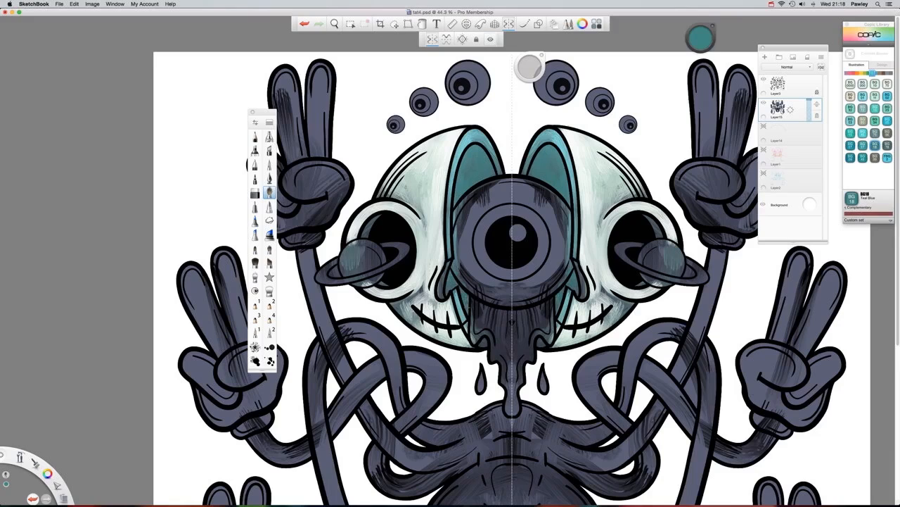
# - Shade the central eyeball around its iris with two Copic RV pinks, the second one lighter
pyautogui.click(701, 38)
pyautogui.click(700, 28)
pyautogui.click(849, 73)
pyautogui.click(862, 145)
pyautogui.moveTo(508, 180)
pyautogui.mouseDown()
pyautogui.moveTo(479, 192)
pyautogui.moveTo(460, 218)
pyautogui.mouseUp()
pyautogui.moveTo(471, 203)
pyautogui.mouseDown()
pyautogui.moveTo(458, 267)
pyautogui.moveTo(481, 294)
pyautogui.mouseUp()
pyautogui.moveTo(466, 276); pyautogui.dragTo(510, 301)
pyautogui.moveTo(484, 200)
pyautogui.mouseDown()
pyautogui.moveTo(507, 183)
pyautogui.moveTo(466, 229)
pyautogui.mouseUp()
pyautogui.click(875, 108)
pyautogui.moveTo(485, 188)
pyautogui.mouseDown()
pyautogui.moveTo(458, 242)
pyautogui.moveTo(460, 258)
pyautogui.mouseUp()
pyautogui.moveTo(457, 226)
pyautogui.mouseDown()
pyautogui.moveTo(478, 274)
pyautogui.moveTo(502, 296)
pyautogui.mouseUp()
# - Lighten the central eyeball with Copic RV0000 Evening Primrose and white strokes
pyautogui.click(851, 83)
pyautogui.moveTo(508, 181); pyautogui.dragTo(458, 228)
pyautogui.moveTo(472, 210); pyautogui.dragTo(457, 268)
pyautogui.moveTo(460, 232); pyautogui.dragTo(507, 298)
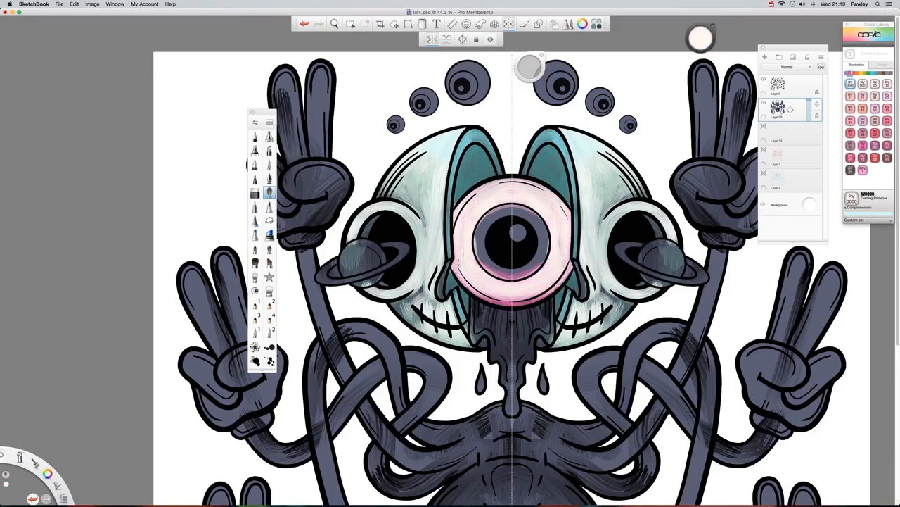
pyautogui.click(701, 38)
pyautogui.click(701, 28)
pyautogui.moveTo(508, 192)
pyautogui.mouseDown()
pyautogui.moveTo(473, 204)
pyautogui.moveTo(480, 262)
pyautogui.moveTo(511, 277)
pyautogui.mouseUp()
# - Colour the central iris vivid pink and fill its pupil highlight with solid white using the inking brush
pyautogui.click(862, 145)
pyautogui.click(712, 38)
pyautogui.click(270, 178)
pyautogui.click(700, 38)
pyautogui.click(701, 27)
pyautogui.moveTo(513, 228); pyautogui.dragTo(522, 236)
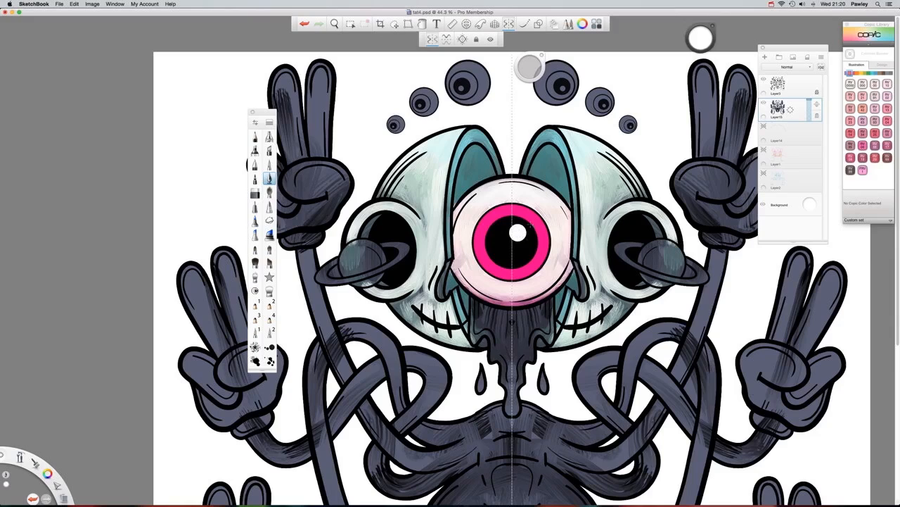
# - Colour the ringed planets in the eye sockets light green and shade their edges with Copic YG09 Lettuce Green
pyautogui.click(867, 74)
pyautogui.click(866, 73)
pyautogui.click(875, 133)
pyautogui.moveTo(360, 242)
pyautogui.mouseDown()
pyautogui.moveTo(343, 264)
pyautogui.moveTo(384, 268)
pyautogui.mouseUp()
pyautogui.moveTo(373, 252)
pyautogui.mouseDown()
pyautogui.moveTo(343, 273)
pyautogui.moveTo(373, 282)
pyautogui.moveTo(385, 262)
pyautogui.mouseUp()
pyautogui.click(875, 145)
pyautogui.click(525, 24)
# - Paint the planets' rings with Copic YR16 Apricot
pyautogui.click(857, 73)
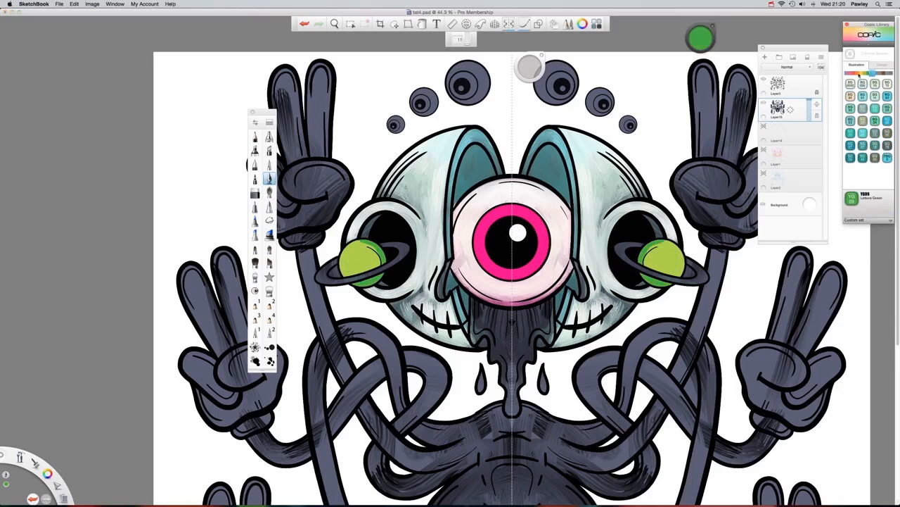
pyautogui.click(875, 133)
pyautogui.click(524, 24)
pyautogui.moveTo(337, 263)
pyautogui.mouseDown()
pyautogui.moveTo(348, 282)
pyautogui.moveTo(385, 247)
pyautogui.mouseUp()
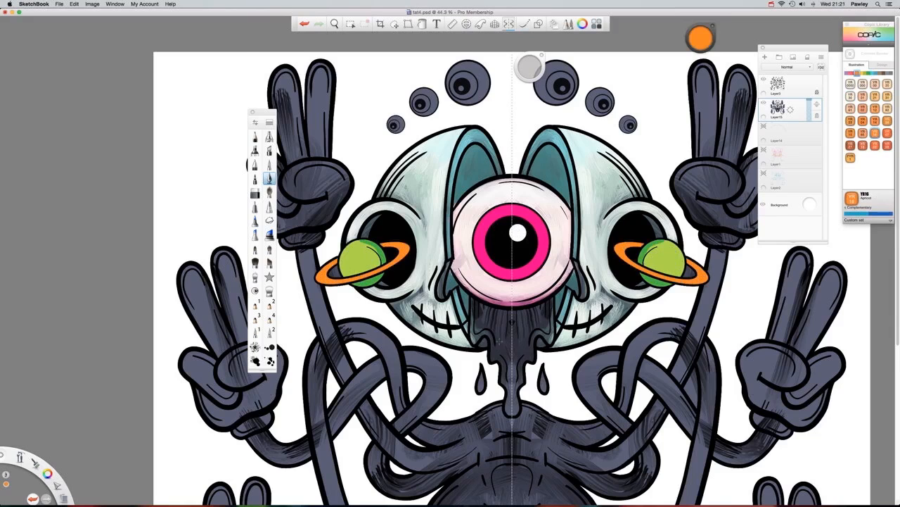
# - Add a new layer above the colours and draw mirrored pinkish-red veins across the white of the central eyeball
pyautogui.press('space')
pyautogui.click(765, 57)
pyautogui.click(701, 38)
pyautogui.click(718, 41)
pyautogui.moveTo(492, 127); pyautogui.dragTo(475, 167)
pyautogui.moveTo(468, 178)
pyautogui.mouseDown()
pyautogui.moveTo(475, 169)
pyautogui.moveTo(479, 179)
pyautogui.mouseUp()
pyautogui.moveTo(484, 199); pyautogui.dragTo(497, 192)
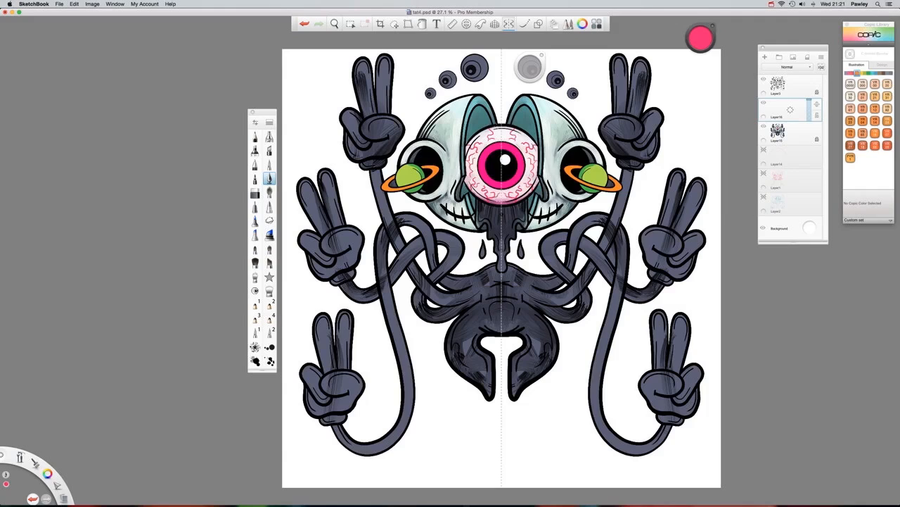
pyautogui.moveTo(500, 125); pyautogui.dragTo(496, 137)
pyautogui.moveTo(477, 132); pyautogui.dragTo(485, 139)
pyautogui.click(861, 73)
pyautogui.click(864, 108)
pyautogui.moveTo(479, 203); pyautogui.dragTo(495, 217)
pyautogui.moveTo(480, 217); pyautogui.dragTo(501, 253)
pyautogui.press('super+z')
pyautogui.press('super+z')
pyautogui.press('super+z')
pyautogui.press('super+z')
# - Paint the peace-sign hands with Copic Y0000 Yellow Fluorite on the silhouette colour layer, using the paint brush
pyautogui.click(778, 132)
pyautogui.click(851, 84)
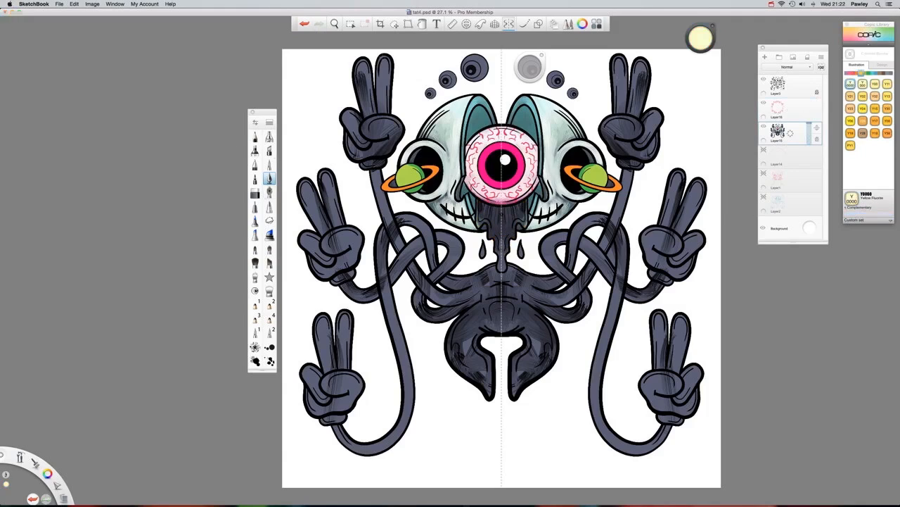
pyautogui.click(270, 193)
pyautogui.moveTo(385, 58)
pyautogui.mouseDown()
pyautogui.moveTo(361, 81)
pyautogui.moveTo(370, 115)
pyautogui.mouseUp()
pyautogui.moveTo(346, 113)
pyautogui.mouseDown()
pyautogui.moveTo(362, 144)
pyautogui.moveTo(400, 128)
pyautogui.mouseUp()
pyautogui.moveTo(366, 141)
pyautogui.mouseDown()
pyautogui.moveTo(391, 151)
pyautogui.moveTo(384, 162)
pyautogui.mouseUp()
pyautogui.moveTo(325, 173); pyautogui.dragTo(352, 247)
pyautogui.moveTo(313, 254); pyautogui.dragTo(351, 273)
pyautogui.moveTo(304, 183); pyautogui.dragTo(324, 222)
pyautogui.moveTo(308, 239); pyautogui.dragTo(352, 254)
pyautogui.moveTo(321, 316); pyautogui.dragTo(329, 368)
pyautogui.moveTo(345, 313)
pyautogui.mouseDown()
pyautogui.moveTo(341, 366)
pyautogui.moveTo(358, 387)
pyautogui.mouseUp()
pyautogui.moveTo(309, 387); pyautogui.dragTo(357, 404)
# - Brush white highlights over the fingers, fists and cuffs of the peace-sign hands
pyautogui.moveTo(701, 38); pyautogui.dragTo(701, 18)
pyautogui.moveTo(362, 62); pyautogui.dragTo(372, 111)
pyautogui.moveTo(385, 57); pyautogui.dragTo(381, 109)
pyautogui.moveTo(346, 114)
pyautogui.mouseDown()
pyautogui.moveTo(362, 145)
pyautogui.moveTo(391, 149)
pyautogui.mouseUp()
pyautogui.moveTo(363, 162); pyautogui.dragTo(378, 166)
pyautogui.moveTo(324, 173); pyautogui.dragTo(331, 194)
pyautogui.moveTo(329, 197); pyautogui.dragTo(342, 225)
pyautogui.moveTo(305, 183); pyautogui.dragTo(321, 222)
pyautogui.moveTo(357, 236)
pyautogui.mouseDown()
pyautogui.moveTo(335, 240)
pyautogui.moveTo(362, 233)
pyautogui.mouseUp()
pyautogui.moveTo(303, 232)
pyautogui.mouseDown()
pyautogui.moveTo(325, 259)
pyautogui.moveTo(355, 267)
pyautogui.mouseUp()
pyautogui.moveTo(323, 315)
pyautogui.mouseDown()
pyautogui.moveTo(326, 356)
pyautogui.moveTo(342, 366)
pyautogui.mouseUp()
pyautogui.moveTo(328, 380); pyautogui.dragTo(361, 406)
pyautogui.moveTo(307, 396); pyautogui.dragTo(325, 415)
pyautogui.moveTo(334, 279); pyautogui.dragTo(347, 283)
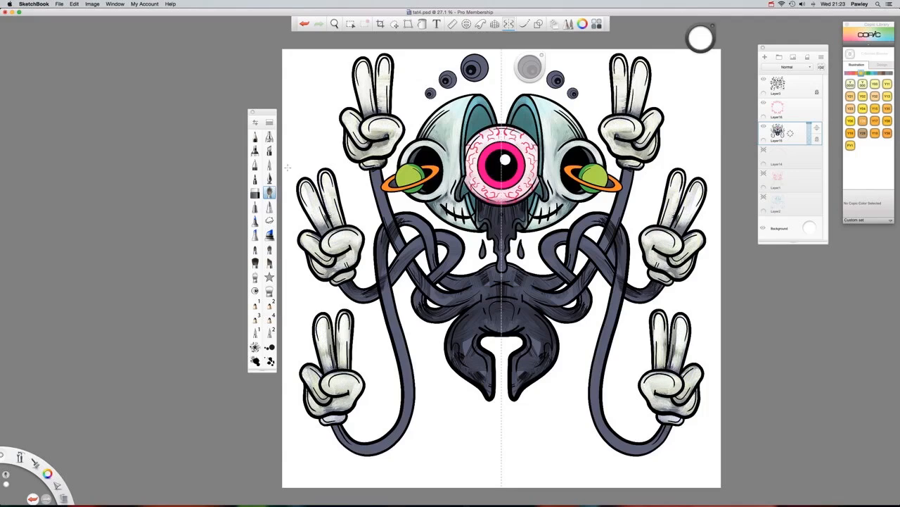
# - Paint the upper arms, torso and pincers with a deep Copic blue
pyautogui.click(876, 73)
pyautogui.click(863, 170)
pyautogui.click(698, 51)
pyautogui.click(712, 40)
pyautogui.moveTo(374, 170)
pyautogui.mouseDown()
pyautogui.moveTo(402, 253)
pyautogui.moveTo(436, 290)
pyautogui.moveTo(483, 285)
pyautogui.mouseUp()
pyautogui.moveTo(483, 274); pyautogui.dragTo(501, 294)
pyautogui.moveTo(476, 313); pyautogui.dragTo(454, 346)
pyautogui.moveTo(452, 340)
pyautogui.mouseDown()
pyautogui.moveTo(488, 394)
pyautogui.moveTo(466, 369)
pyautogui.mouseUp()
# - Blend a lighter Copic blue and BG15 Aqua into the lower body and pincers, adding soft aqua dabs with a blob-style brush
pyautogui.click(851, 108)
pyautogui.moveTo(473, 345)
pyautogui.mouseDown()
pyautogui.moveTo(499, 300)
pyautogui.moveTo(488, 391)
pyautogui.mouseUp()
pyautogui.click(873, 74)
pyautogui.click(851, 133)
pyautogui.moveTo(452, 327); pyautogui.dragTo(462, 368)
pyautogui.click(270, 347)
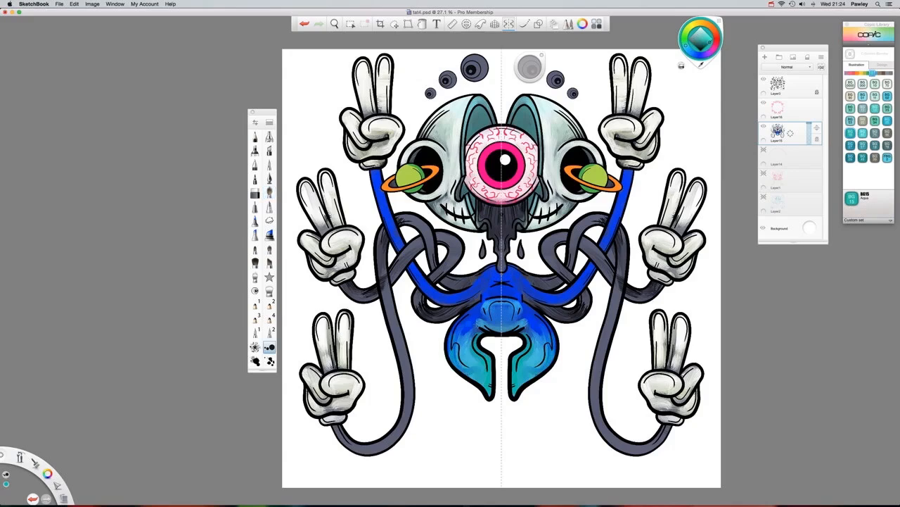
pyautogui.moveTo(481, 314); pyautogui.dragTo(465, 327)
pyautogui.moveTo(461, 358); pyautogui.dragTo(481, 380)
# - Paint the long outer arms and their loops up to the shoulders with Copic BG05 Holiday Blue, using the paint brush
pyautogui.click(887, 121)
pyautogui.click(269, 193)
pyautogui.moveTo(383, 234); pyautogui.dragTo(404, 430)
pyautogui.moveTo(337, 427); pyautogui.dragTo(395, 438)
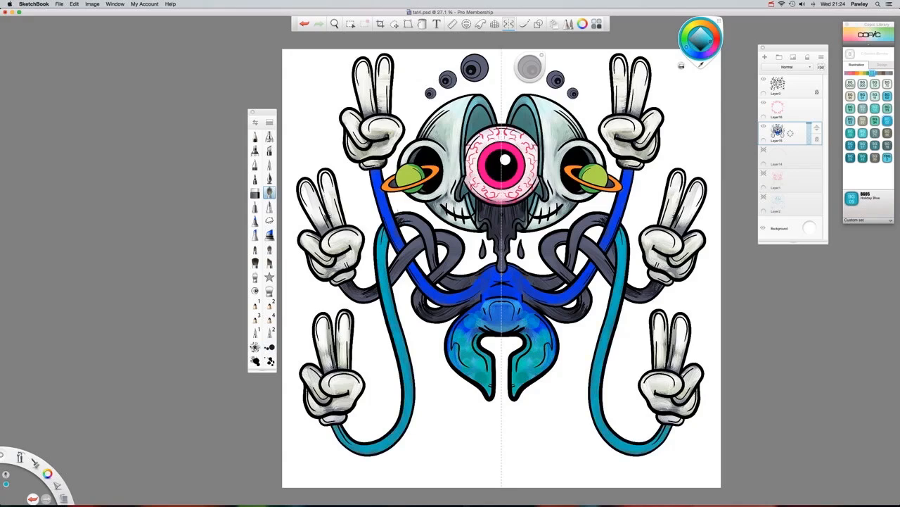
pyautogui.moveTo(399, 220)
pyautogui.mouseDown()
pyautogui.moveTo(432, 267)
pyautogui.moveTo(493, 271)
pyautogui.mouseUp()
# - Paint the remaining looping middle arms in Copic blue and brighten their bends with B02 Robin's Egg Blue
pyautogui.click(875, 73)
pyautogui.click(888, 133)
pyautogui.moveTo(344, 285)
pyautogui.mouseDown()
pyautogui.moveTo(378, 294)
pyautogui.moveTo(421, 246)
pyautogui.mouseUp()
pyautogui.moveTo(436, 237)
pyautogui.mouseDown()
pyautogui.moveTo(446, 241)
pyautogui.moveTo(432, 277)
pyautogui.moveTo(462, 314)
pyautogui.mouseUp()
pyautogui.moveTo(477, 302); pyautogui.dragTo(432, 318)
pyautogui.click(851, 109)
pyautogui.moveTo(442, 236); pyautogui.dragTo(456, 248)
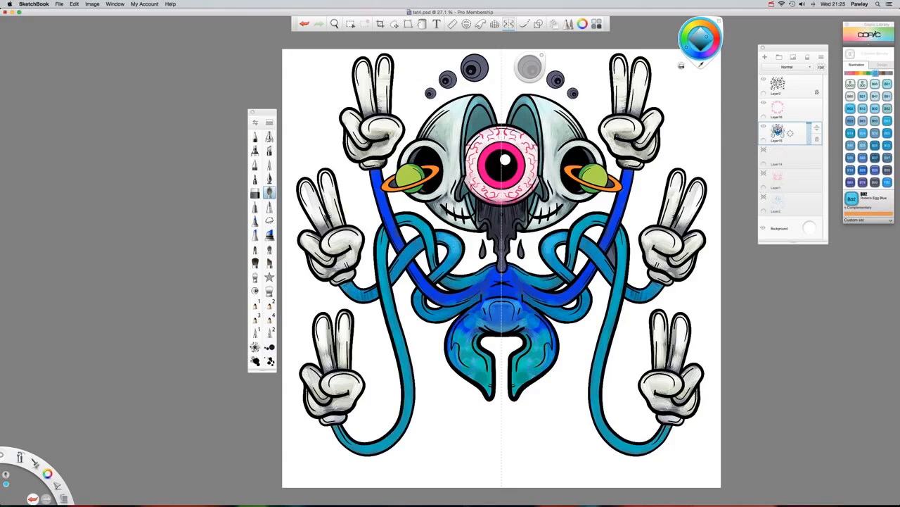
# - Brush Copic BG23 Coral Sea highlights along the arms, shoulders and body
pyautogui.click(873, 74)
pyautogui.moveTo(396, 266)
pyautogui.mouseDown()
pyautogui.moveTo(416, 247)
pyautogui.moveTo(432, 248)
pyautogui.mouseUp()
pyautogui.click(888, 108)
pyautogui.moveTo(383, 254); pyautogui.dragTo(391, 329)
pyautogui.moveTo(498, 269); pyautogui.dragTo(486, 283)
pyautogui.moveTo(478, 330); pyautogui.dragTo(470, 352)
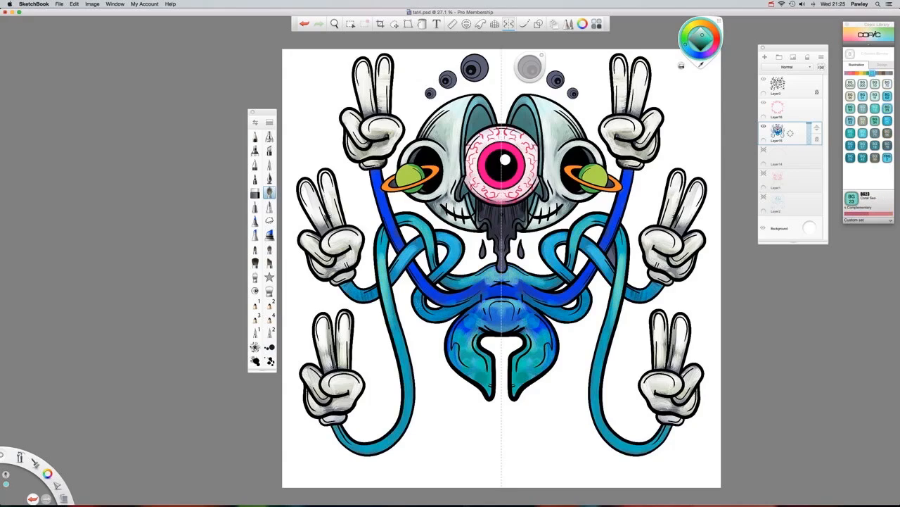
pyautogui.moveTo(416, 298); pyautogui.dragTo(432, 315)
# - Paint the pincers bright pink and dab matching pink spots over the torso with the blob-style brush
pyautogui.click(715, 47)
pyautogui.moveTo(485, 391); pyautogui.dragTo(482, 342)
pyautogui.moveTo(476, 377)
pyautogui.mouseDown()
pyautogui.moveTo(456, 341)
pyautogui.moveTo(470, 328)
pyautogui.mouseUp()
pyautogui.moveTo(463, 348)
pyautogui.mouseDown()
pyautogui.moveTo(456, 363)
pyautogui.moveTo(469, 351)
pyautogui.mouseUp()
pyautogui.click(716, 49)
pyautogui.click(270, 347)
pyautogui.click(490, 291)
# - Fill the slime below the central eyeball and its separate droplets with Copic Y38 Honey, using the inking brush
pyautogui.click(861, 73)
pyautogui.click(888, 133)
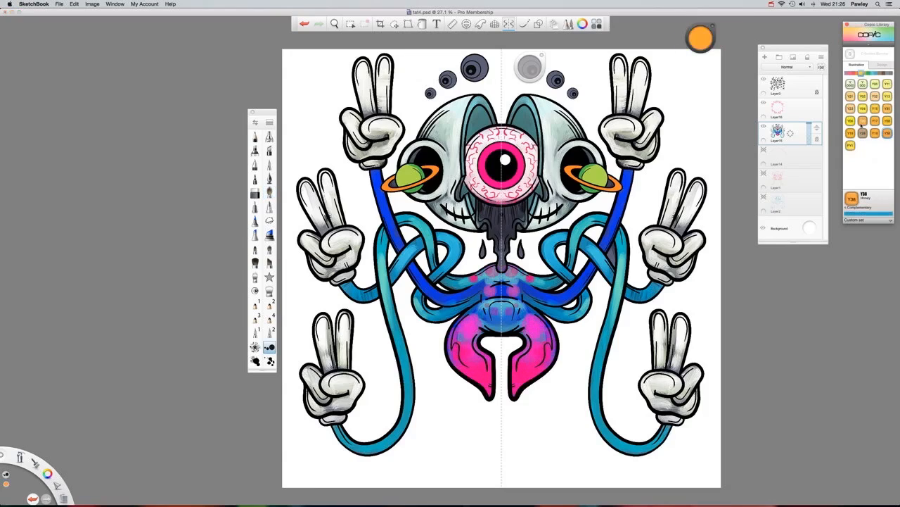
pyautogui.click(269, 178)
pyautogui.moveTo(496, 207); pyautogui.dragTo(484, 236)
pyautogui.moveTo(483, 205)
pyautogui.mouseDown()
pyautogui.moveTo(480, 226)
pyautogui.moveTo(494, 231)
pyautogui.mouseUp()
pyautogui.moveTo(499, 248); pyautogui.dragTo(502, 270)
pyautogui.moveTo(483, 246); pyautogui.dragTo(483, 257)
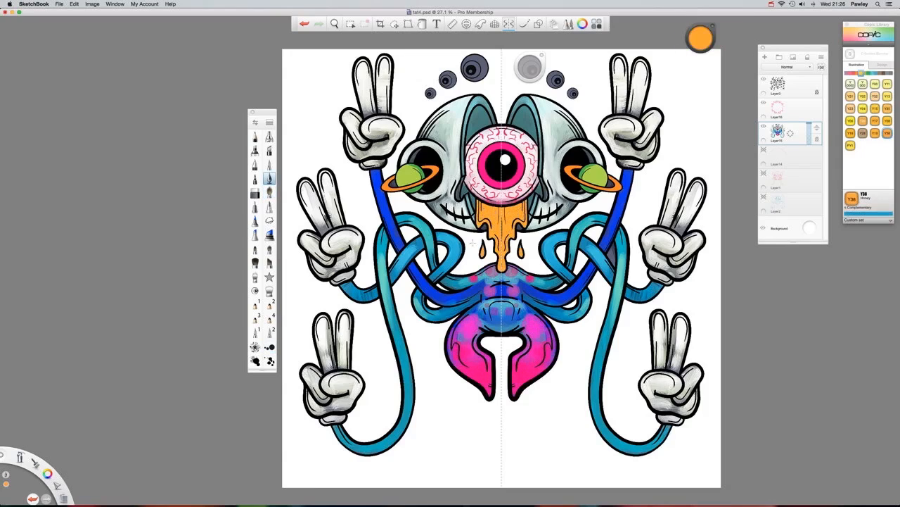
# - Shade the top of the slime beneath the eyeball with darker Copic oranges, including YR09 Chinese Orange
pyautogui.click(858, 73)
pyautogui.click(875, 121)
pyautogui.moveTo(480, 203); pyautogui.dragTo(497, 210)
pyautogui.moveTo(480, 211)
pyautogui.mouseDown()
pyautogui.moveTo(495, 232)
pyautogui.moveTo(497, 208)
pyautogui.mouseUp()
pyautogui.click(887, 145)
pyautogui.moveTo(498, 210); pyautogui.dragTo(500, 221)
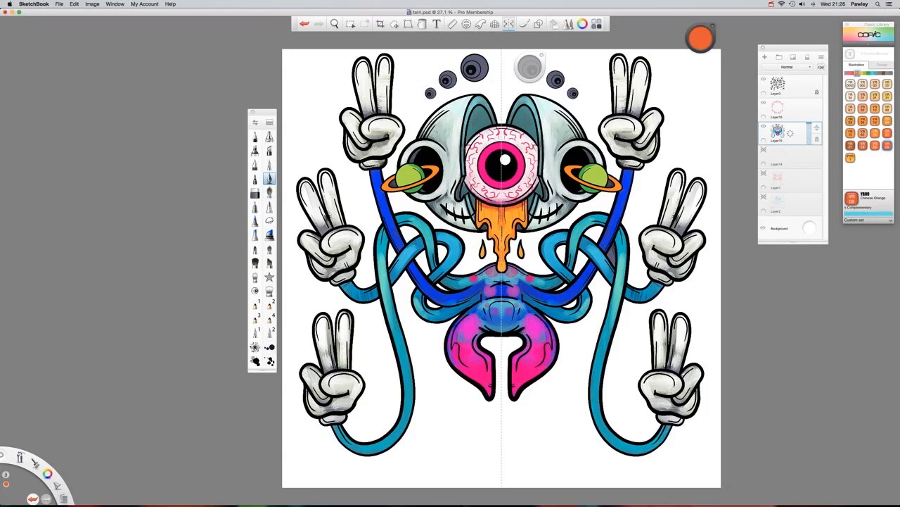
# - Colour the largest floating eyeballs orange-red with a green-teal iris and a white highlight on the pupil
pyautogui.moveTo(466, 62); pyautogui.dragTo(470, 79)
pyautogui.moveTo(472, 56); pyautogui.dragTo(487, 75)
pyautogui.scroll(5, 502, 83)
pyautogui.moveTo(502, 140); pyautogui.dragTo(502, 262)
pyautogui.click(872, 73)
pyautogui.click(876, 121)
pyautogui.moveTo(425, 170)
pyautogui.mouseDown()
pyautogui.moveTo(440, 160)
pyautogui.moveTo(449, 187)
pyautogui.moveTo(436, 193)
pyautogui.mouseUp()
pyautogui.moveTo(424, 173); pyautogui.dragTo(435, 193)
pyautogui.click(850, 54)
pyautogui.moveTo(700, 33); pyautogui.dragTo(688, 89)
pyautogui.moveTo(432, 178); pyautogui.dragTo(436, 180)
# - Colour the middle floating eyeballs light blue with a pink iris and a white highlight
pyautogui.click(876, 73)
pyautogui.click(850, 108)
pyautogui.moveTo(373, 187)
pyautogui.mouseDown()
pyautogui.moveTo(375, 209)
pyautogui.moveTo(399, 189)
pyautogui.moveTo(356, 233)
pyautogui.mouseUp()
pyautogui.click(850, 73)
pyautogui.click(863, 170)
pyautogui.click(688, 90)
pyautogui.click(79, 176)
pyautogui.click(380, 201)
# - Colour the smallest floating eyeballs lavender with a yellow iris and a white highlight
pyautogui.click(847, 73)
pyautogui.click(875, 121)
pyautogui.scroll(5, 349, 227)
pyautogui.click(861, 73)
pyautogui.click(851, 121)
pyautogui.moveTo(393, 168)
pyautogui.mouseDown()
pyautogui.moveTo(413, 171)
pyautogui.moveTo(394, 164)
pyautogui.moveTo(413, 164)
pyautogui.moveTo(396, 180)
pyautogui.mouseUp()
pyautogui.click(688, 89)
pyautogui.click(400, 173)
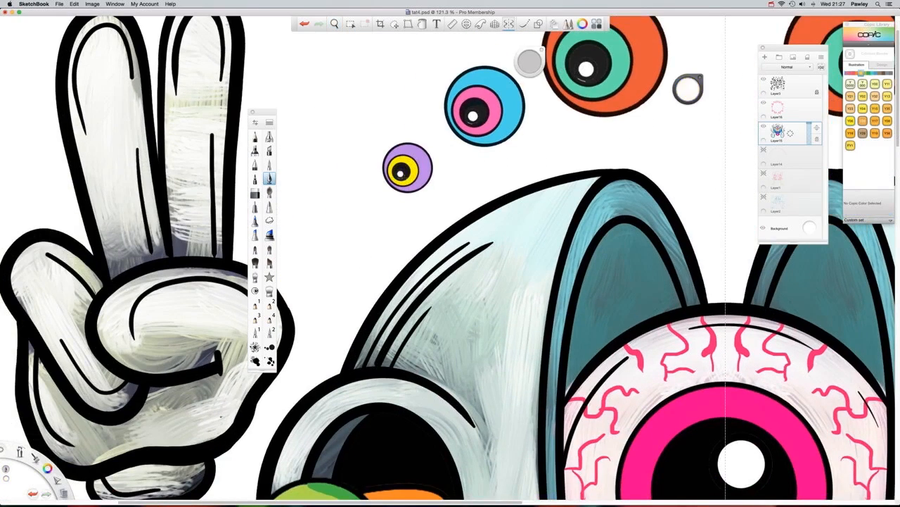
pyautogui.scroll(-10, 451, 109)
pyautogui.click(772, 5)
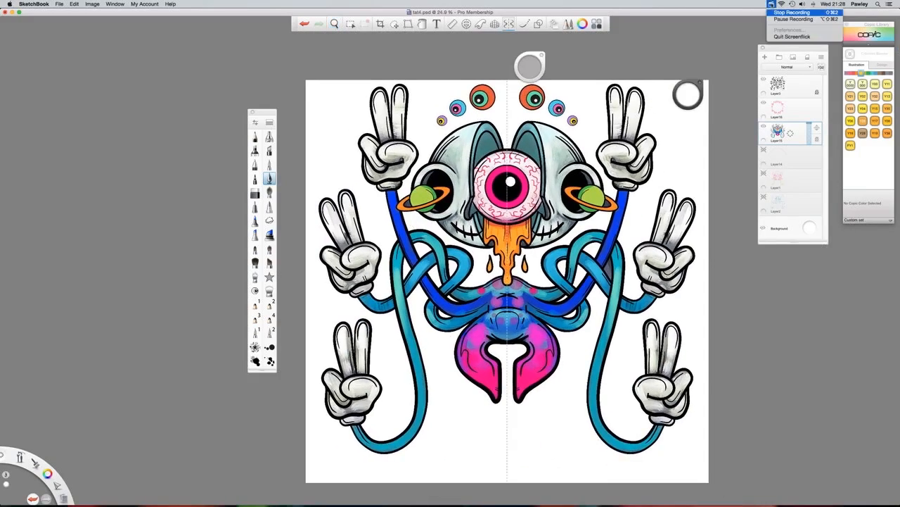
pyautogui.click(792, 13)
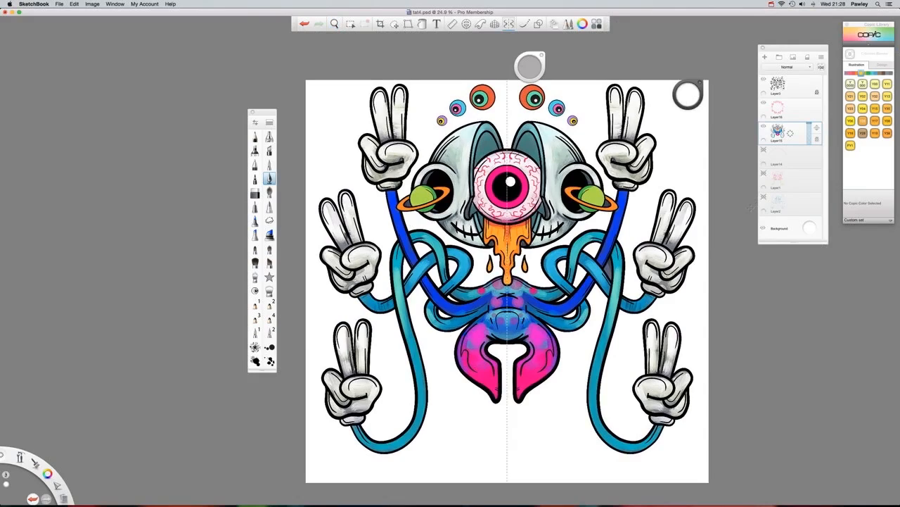
# - Set the canvas background to a very dark purple and add a new layer directly above it
pyautogui.click(809, 228)
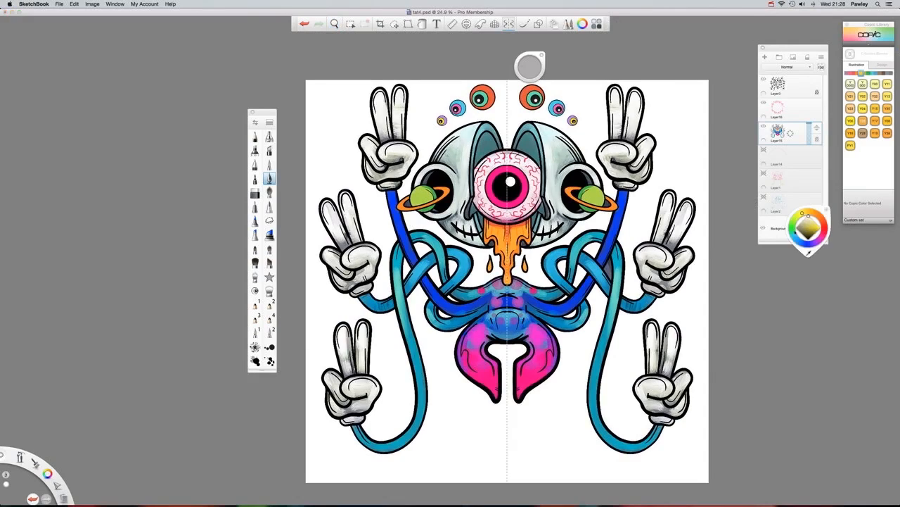
pyautogui.click(809, 230)
pyautogui.click(802, 243)
pyautogui.click(819, 229)
pyautogui.click(813, 233)
pyautogui.click(818, 243)
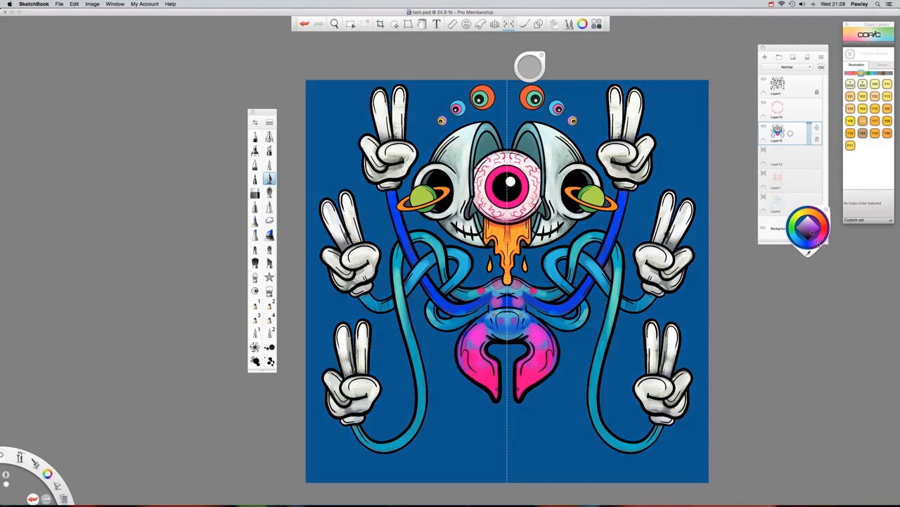
pyautogui.click(820, 243)
pyautogui.click(811, 238)
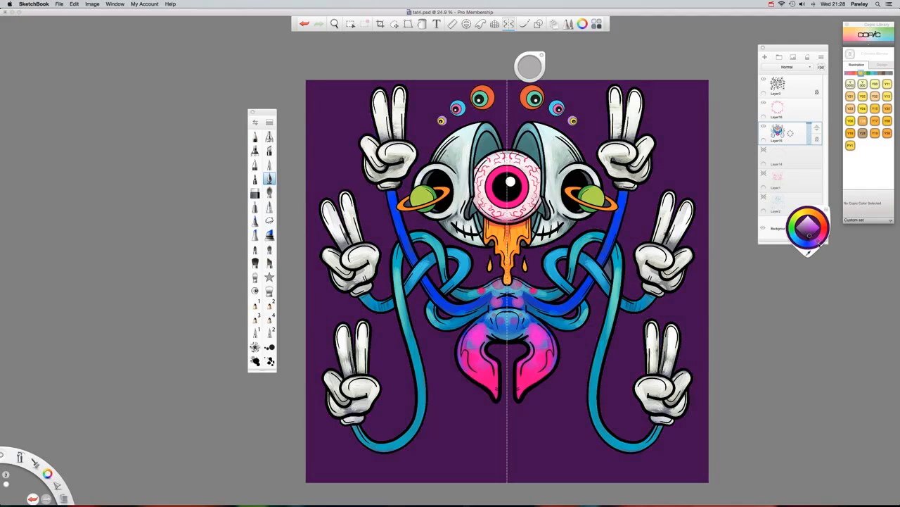
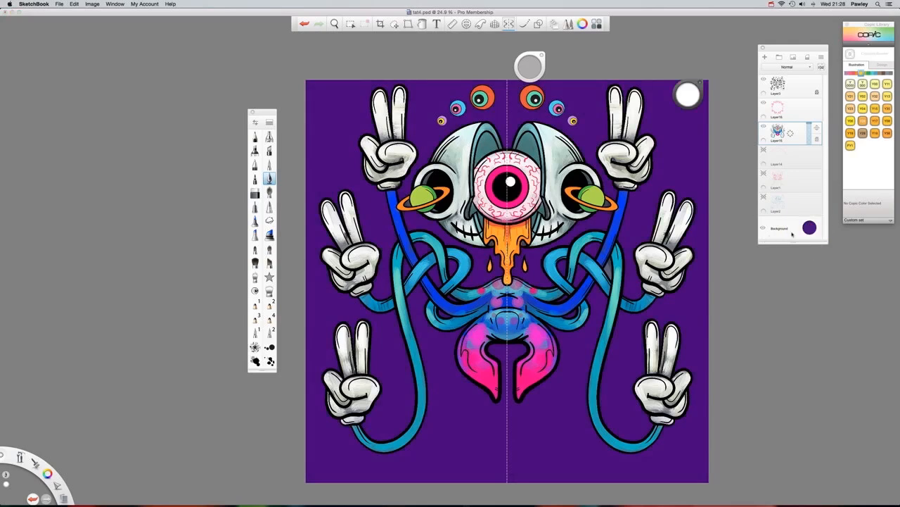
pyautogui.click(812, 229)
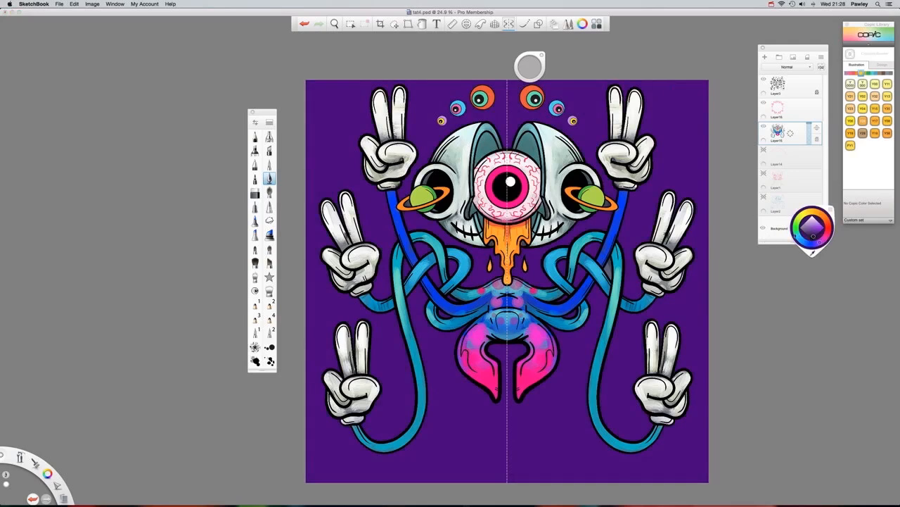
pyautogui.click(814, 236)
pyautogui.moveTo(789, 230); pyautogui.dragTo(788, 211)
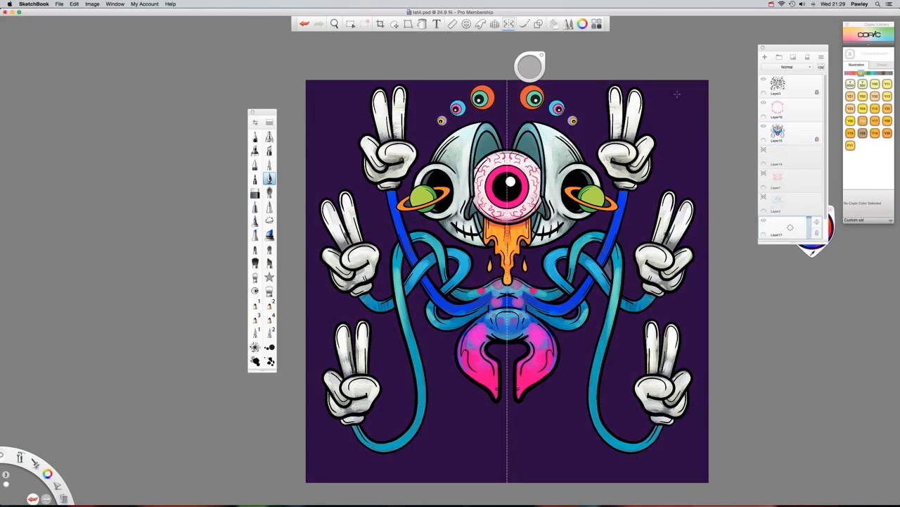
# - Set up four-way symmetry centred on the orange slime and choose Copic Y08 Acid Yellow for the paint brush
pyautogui.click(509, 25)
pyautogui.click(447, 39)
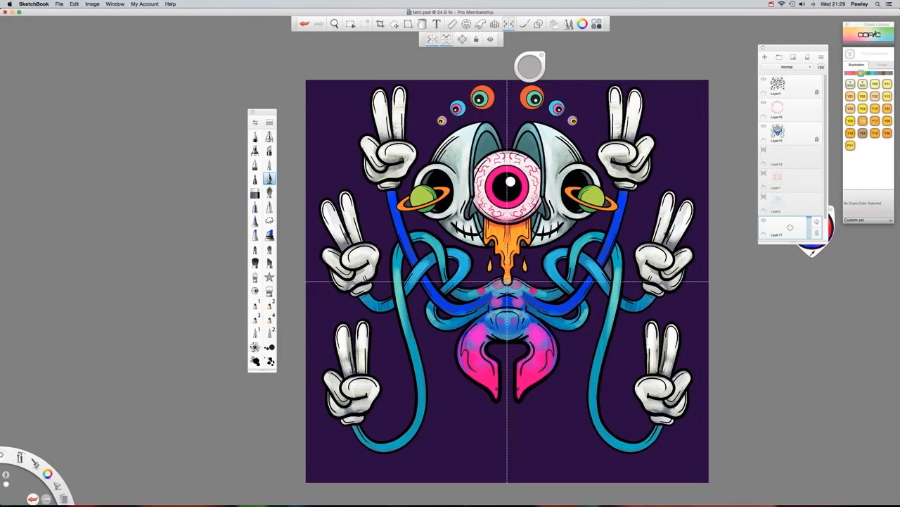
pyautogui.moveTo(507, 280); pyautogui.dragTo(507, 244)
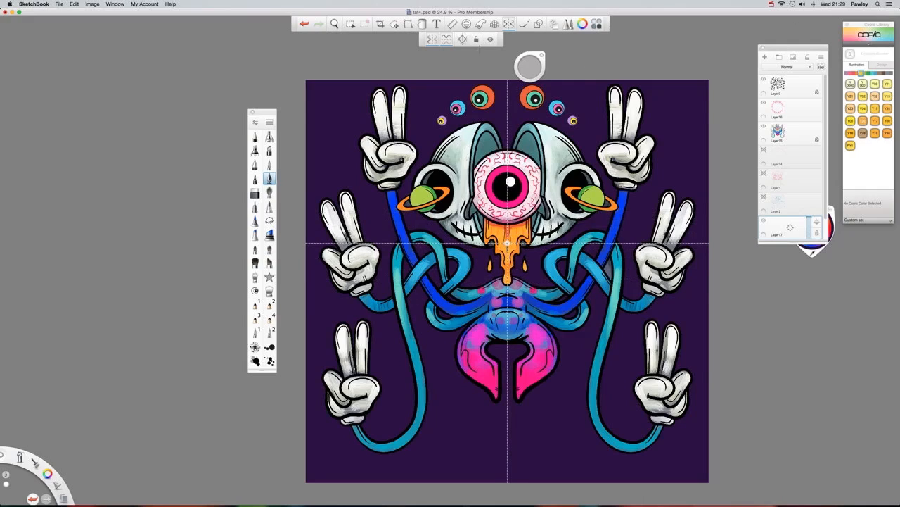
pyautogui.click(888, 121)
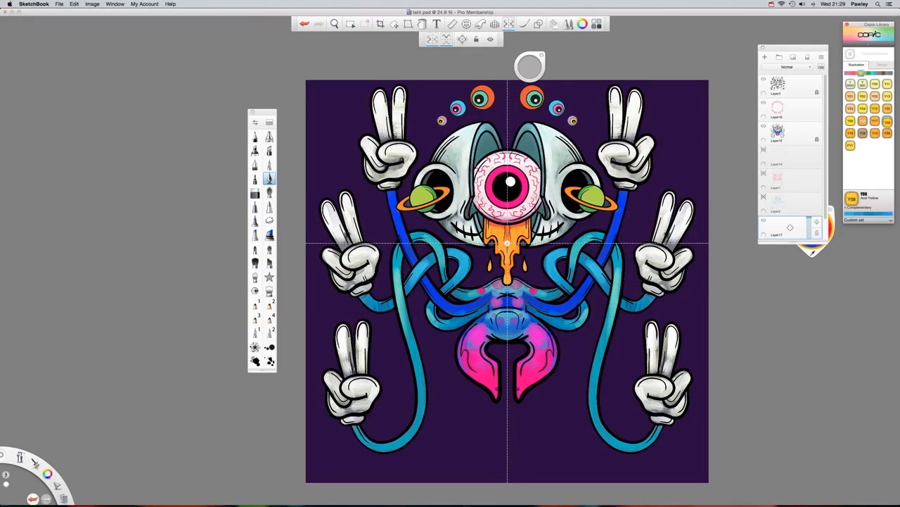
pyautogui.click(269, 191)
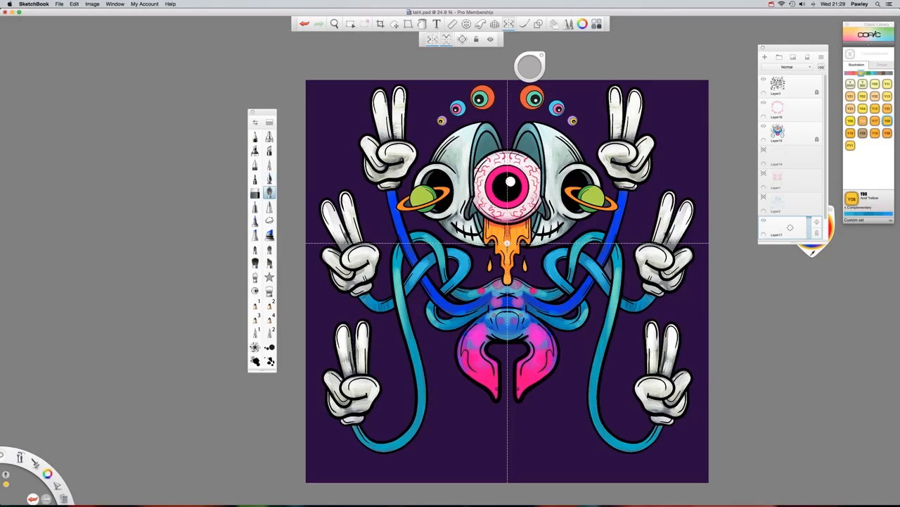
# - Try brushing four-way mirrored yellow rays behind the hands and around the slime
pyautogui.moveTo(507, 243); pyautogui.dragTo(686, 106)
pyautogui.moveTo(507, 243); pyautogui.dragTo(645, 114)
pyautogui.moveTo(531, 69)
pyautogui.mouseDown()
pyautogui.moveTo(535, 83)
pyautogui.moveTo(518, 85)
pyautogui.mouseUp()
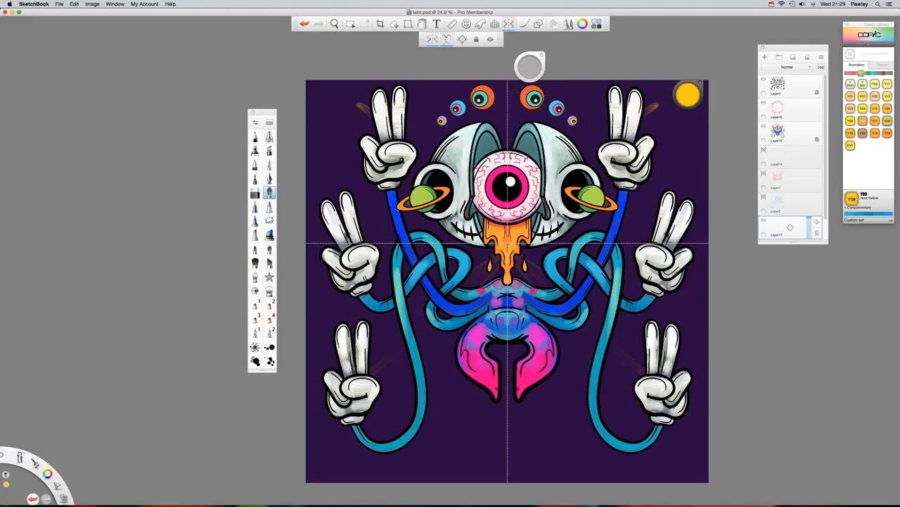
pyautogui.moveTo(657, 105); pyautogui.dragTo(620, 149)
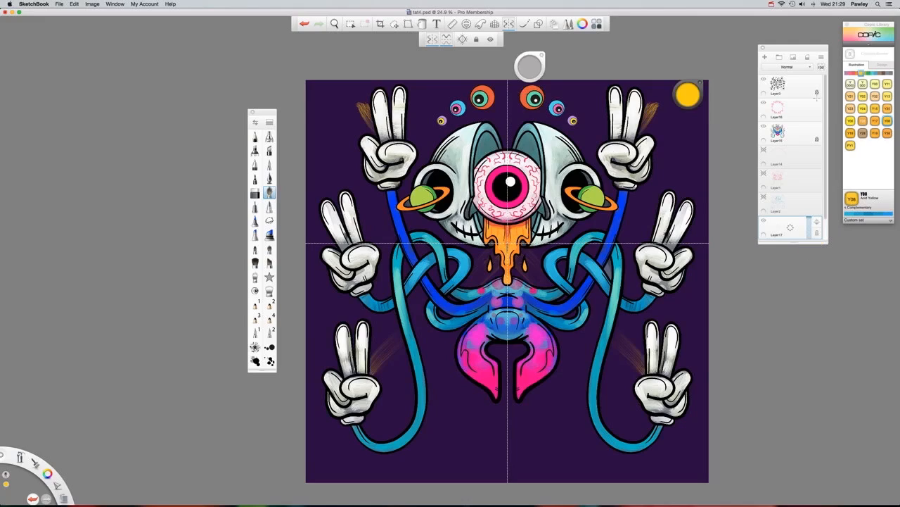
pyautogui.moveTo(521, 252); pyautogui.dragTo(543, 281)
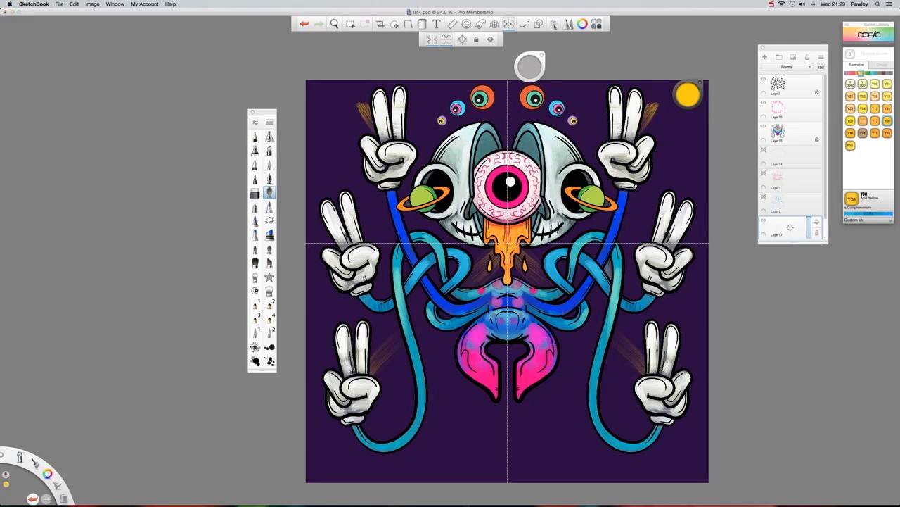
pyautogui.press('super+z')
# - Switch to the inking brush, try a curved yellow line in four-way symmetry, and turn the mirroring off
pyautogui.click(270, 178)
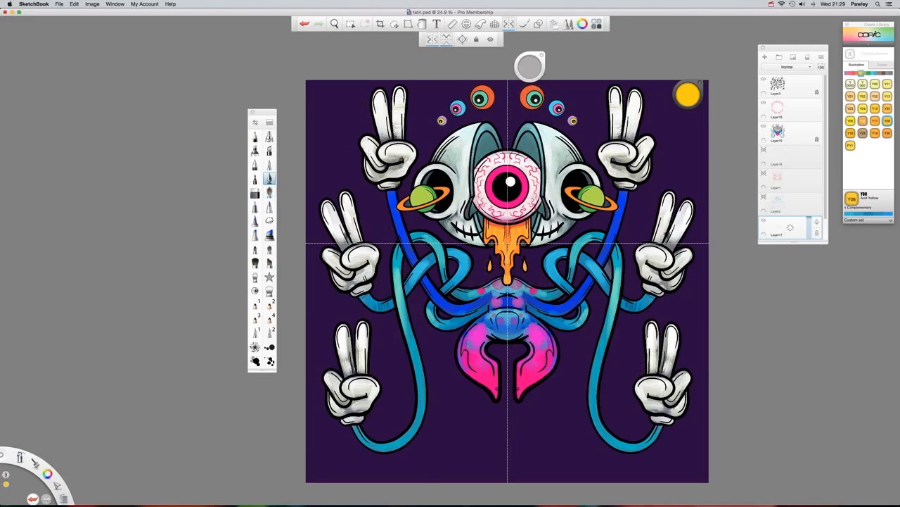
pyautogui.moveTo(341, 140)
pyautogui.mouseDown()
pyautogui.moveTo(418, 299)
pyautogui.moveTo(482, 280)
pyautogui.mouseUp()
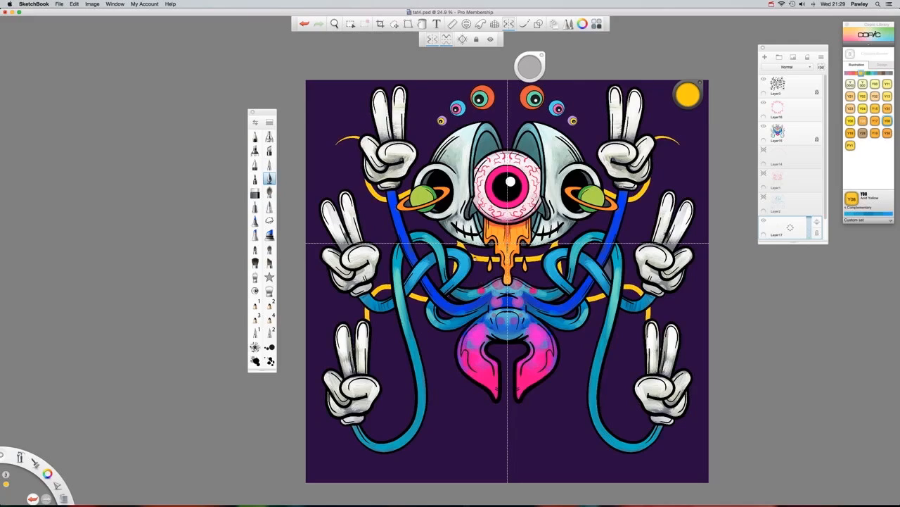
pyautogui.press('super+z')
pyautogui.click(446, 39)
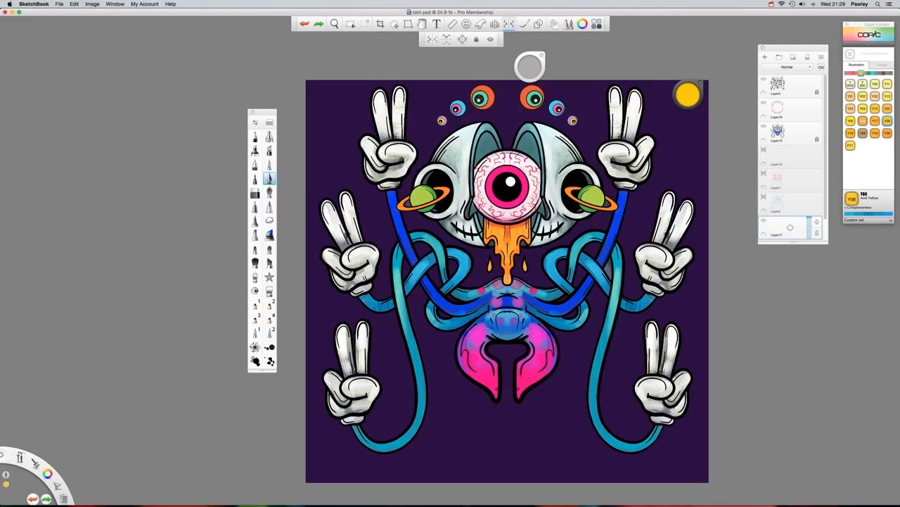
# - Try drawing a closed freehand wavy outline around the character with steady stroke at 11 and flood-filling it yellow
pyautogui.click(525, 25)
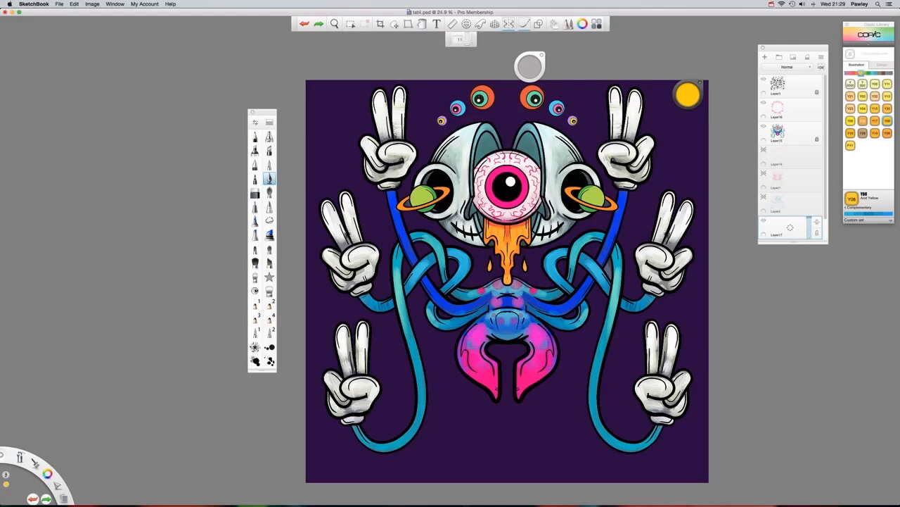
pyautogui.moveTo(444, 108)
pyautogui.mouseDown()
pyautogui.moveTo(408, 106)
pyautogui.moveTo(359, 169)
pyautogui.moveTo(384, 270)
pyautogui.moveTo(446, 356)
pyautogui.moveTo(532, 421)
pyautogui.moveTo(620, 341)
pyautogui.moveTo(649, 216)
pyautogui.moveTo(596, 103)
pyautogui.moveTo(495, 96)
pyautogui.mouseUp()
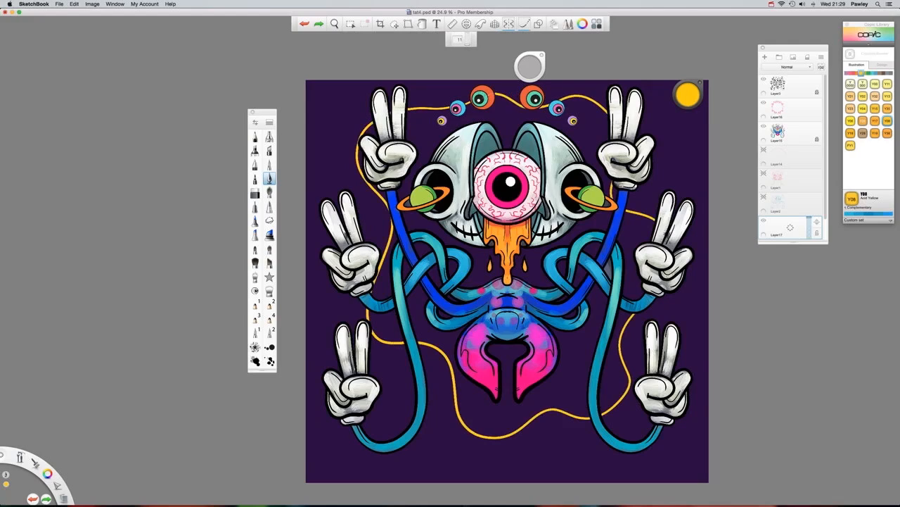
pyautogui.click(421, 24)
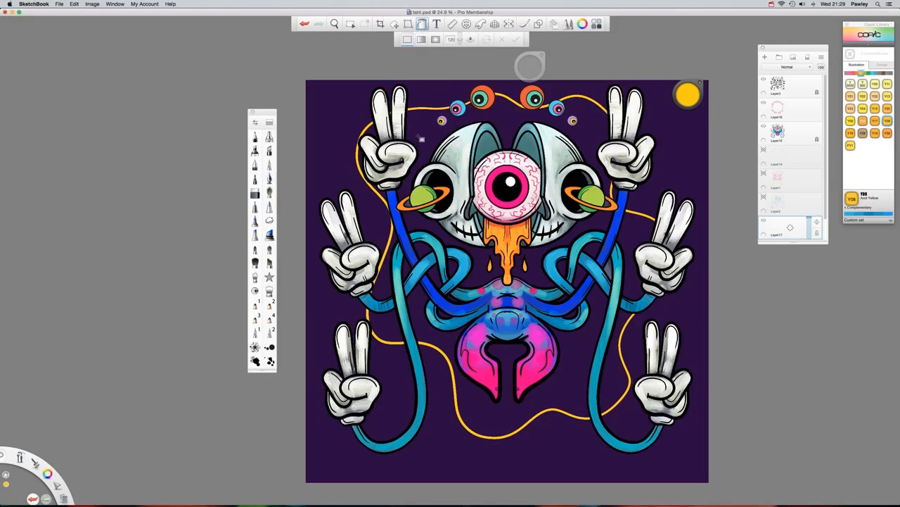
pyautogui.click(410, 139)
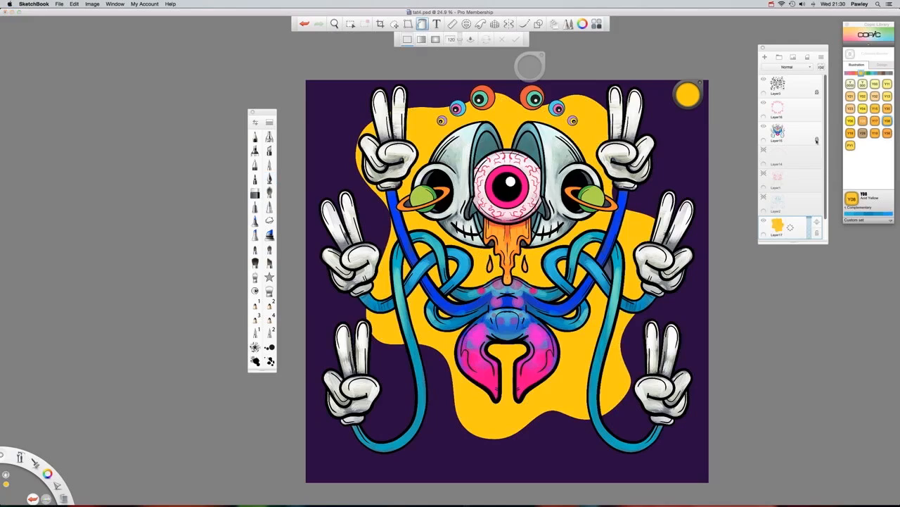
pyautogui.press('super+z')
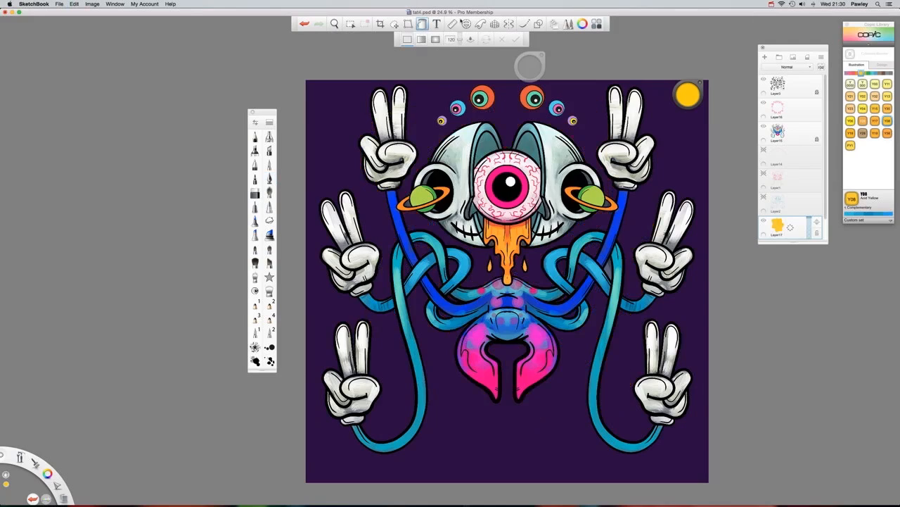
# - Turn left-right symmetry back on and draw a mirrored wavy yellow outline around the character with steady stroke at 11
pyautogui.press('v')
pyautogui.click(432, 40)
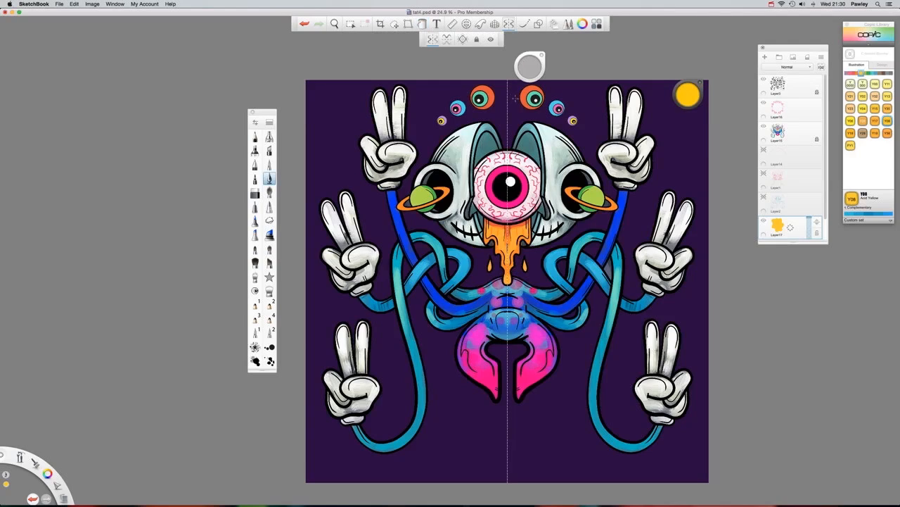
pyautogui.moveTo(517, 98); pyautogui.dragTo(462, 107)
pyautogui.press('super+z')
pyautogui.click(527, 24)
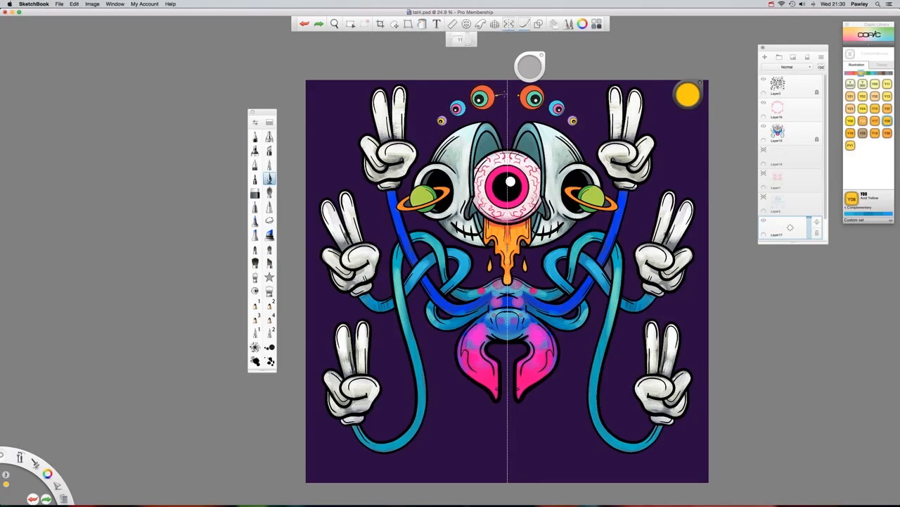
pyautogui.moveTo(507, 91); pyautogui.dragTo(406, 121)
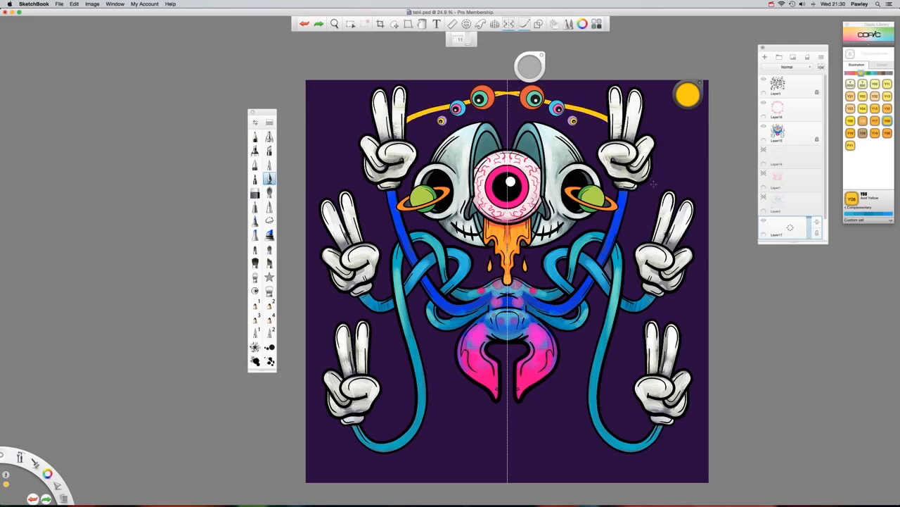
pyautogui.moveTo(653, 183)
pyautogui.mouseDown()
pyautogui.moveTo(635, 301)
pyautogui.moveTo(602, 380)
pyautogui.moveTo(548, 440)
pyautogui.moveTo(525, 423)
pyautogui.moveTo(507, 437)
pyautogui.mouseUp()
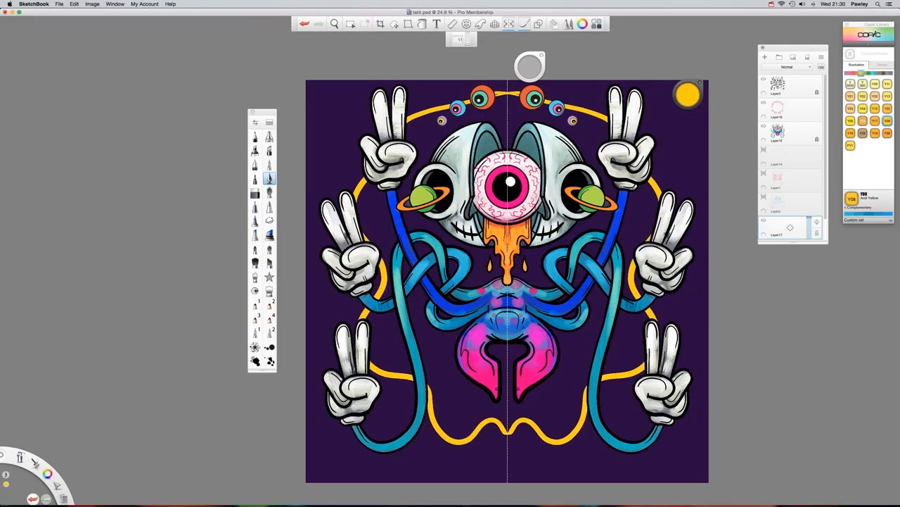
# - Undo the wavy yellow outline and try a mirrored yellow arc between the two upper hands
pyautogui.press('super+z')
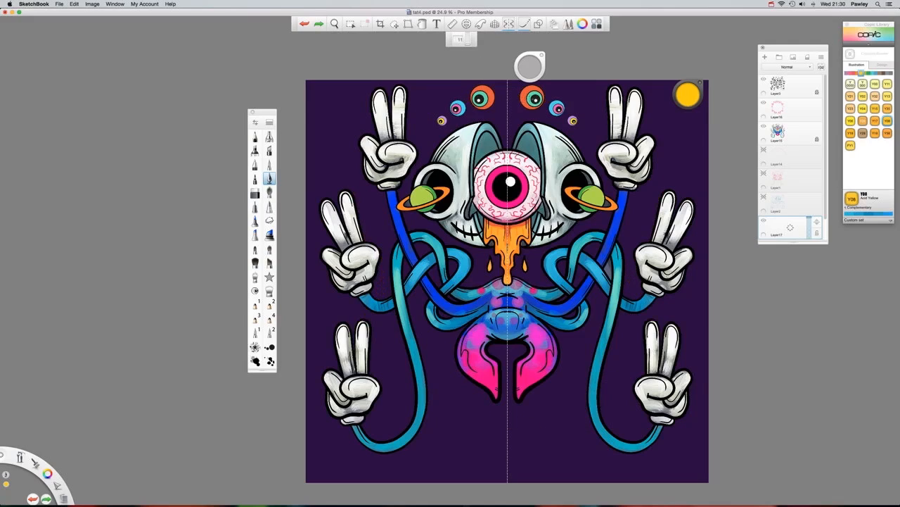
pyautogui.moveTo(504, 94); pyautogui.dragTo(609, 131)
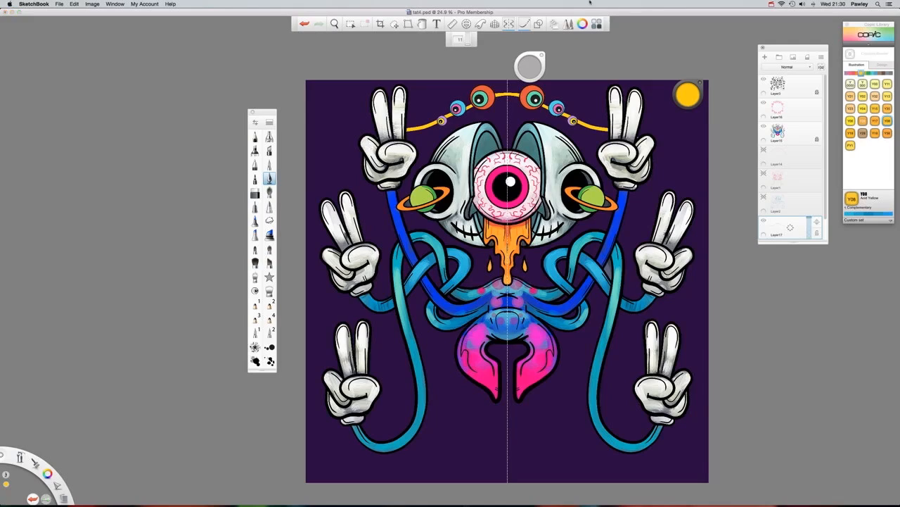
pyautogui.press('super+z')
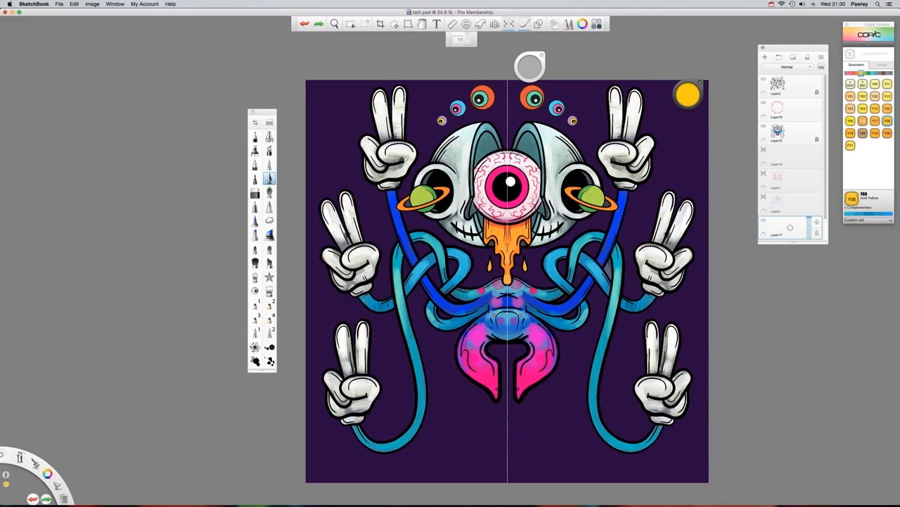
# - Draw a closed, mirrored wavy yellow outline behind the eyes and hands and flood-fill its inside with yellow
pyautogui.moveTo(668, 186)
pyautogui.mouseDown()
pyautogui.moveTo(672, 153)
pyautogui.moveTo(644, 127)
pyautogui.moveTo(581, 119)
pyautogui.moveTo(546, 97)
pyautogui.moveTo(508, 93)
pyautogui.mouseUp()
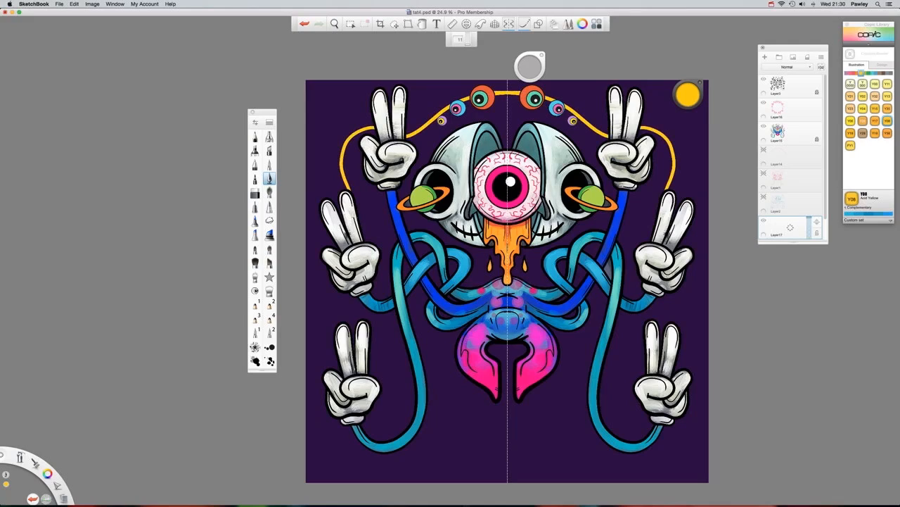
pyautogui.moveTo(328, 270)
pyautogui.mouseDown()
pyautogui.moveTo(325, 293)
pyautogui.moveTo(412, 422)
pyautogui.moveTo(510, 456)
pyautogui.mouseUp()
pyautogui.press('f')
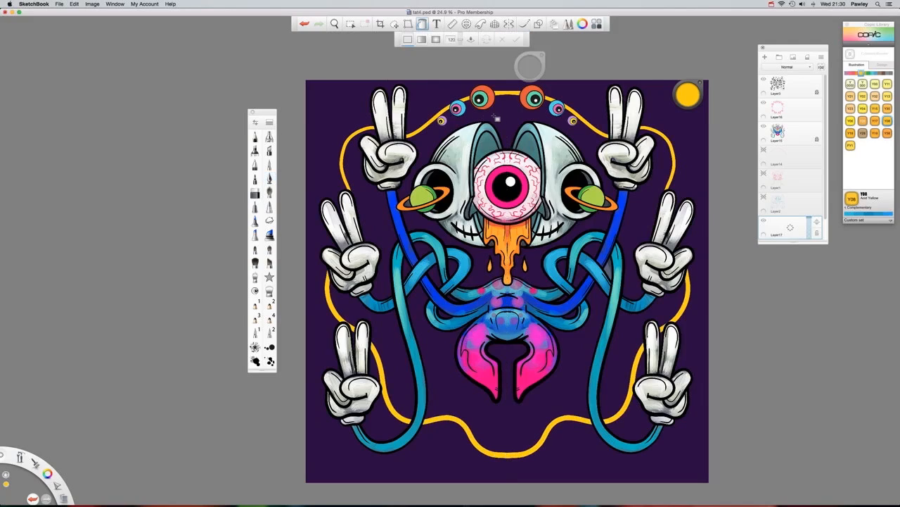
pyautogui.click(468, 148)
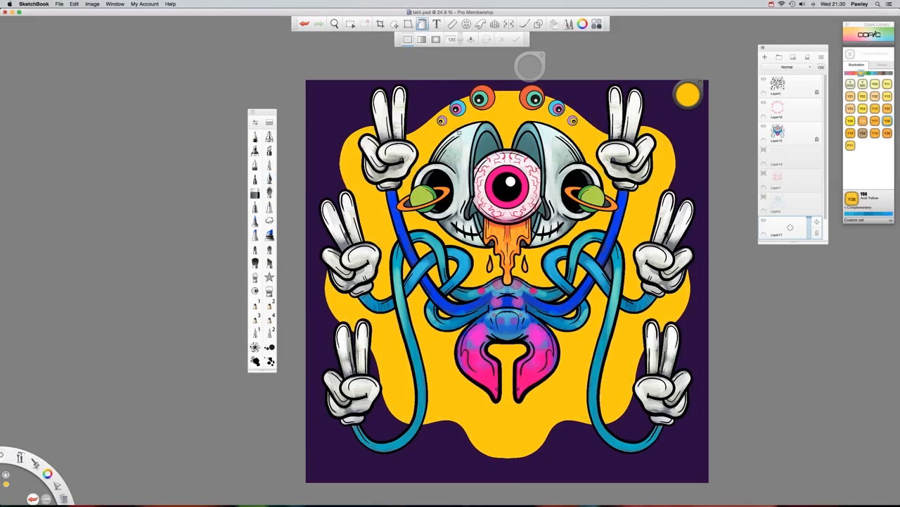
# - Scale the yellow background shape down around the character so the fingers and small eyes extend beyond it
pyautogui.click(394, 24)
pyautogui.click(477, 40)
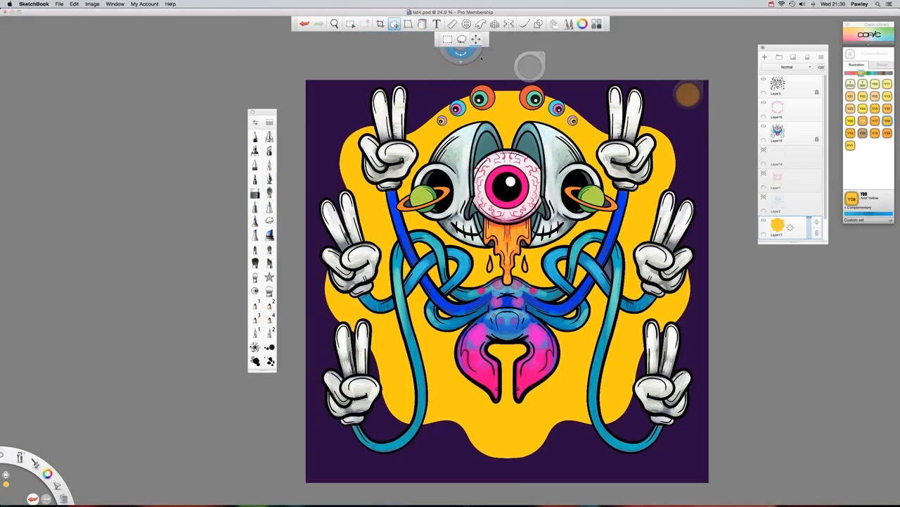
pyautogui.moveTo(558, 161)
pyautogui.mouseDown()
pyautogui.moveTo(550, 162)
pyautogui.moveTo(562, 181)
pyautogui.moveTo(562, 171)
pyautogui.mouseUp()
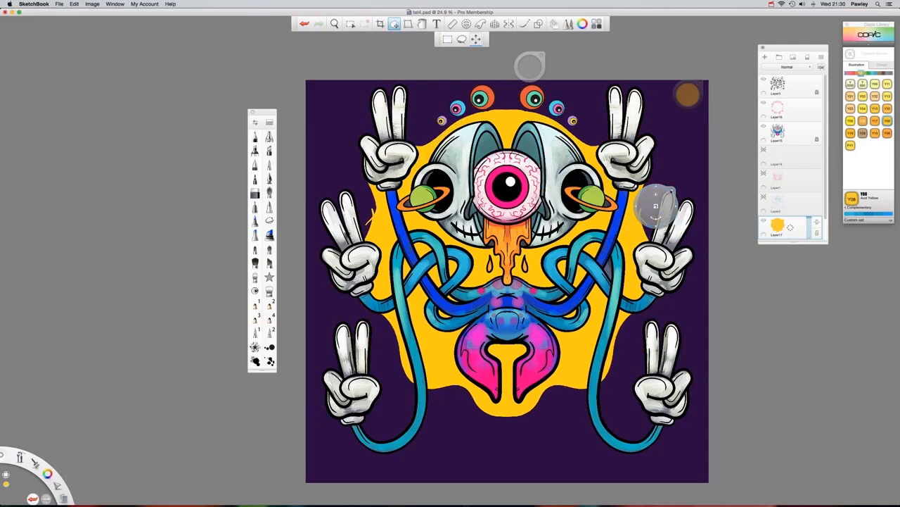
# - Turn left-right symmetry and steady stroke back on and clean up the stray yellow marks beside the middle hands
pyautogui.click(270, 178)
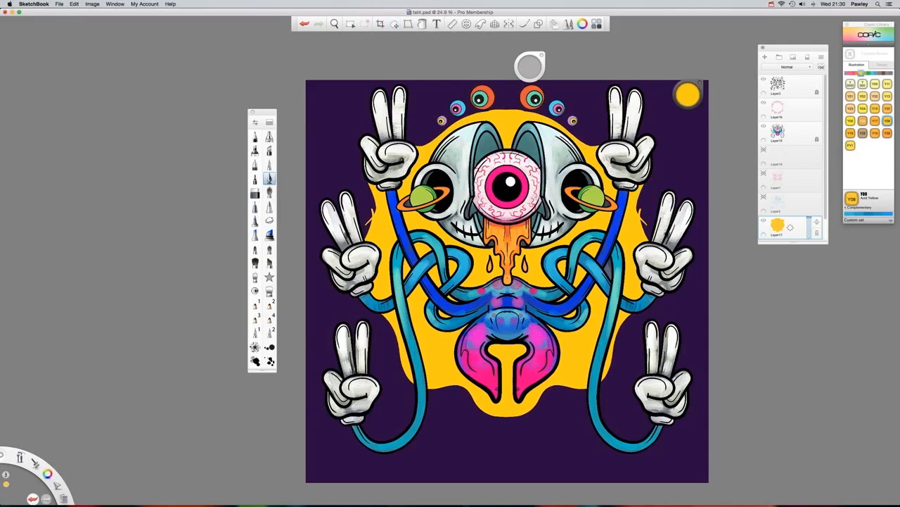
pyautogui.click(509, 24)
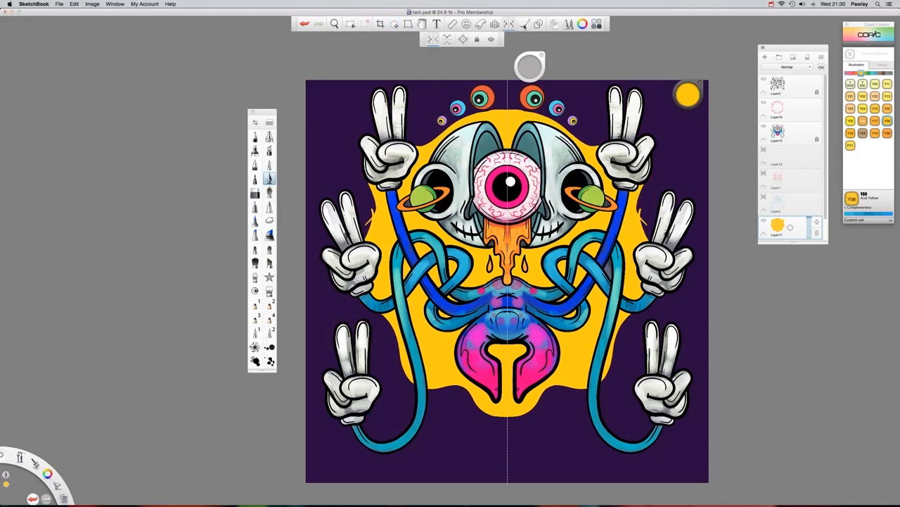
pyautogui.click(524, 24)
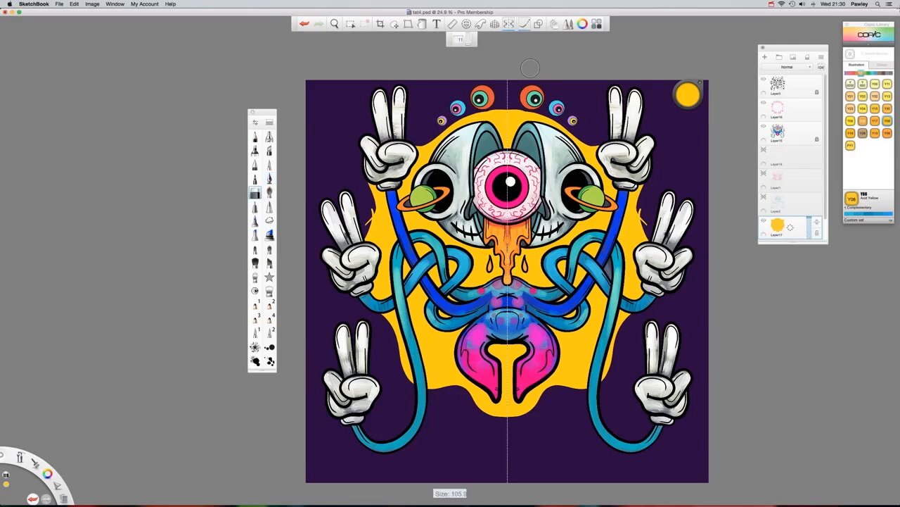
pyautogui.moveTo(646, 184)
pyautogui.mouseDown()
pyautogui.moveTo(638, 224)
pyautogui.moveTo(651, 242)
pyautogui.mouseUp()
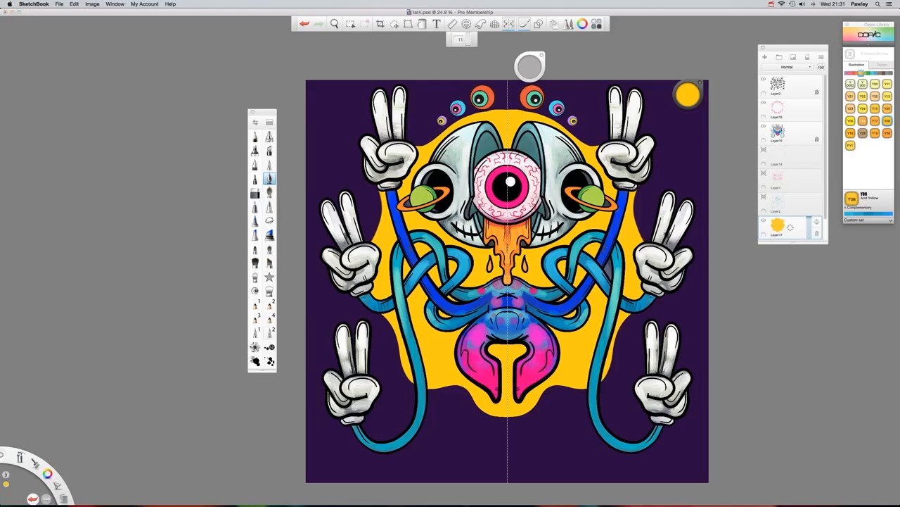
# - Brush mirrored Y38 Honey dots over the yellow shape around the slime, claws and skull using the dotted splatter brush
pyautogui.click(271, 347)
pyautogui.click(887, 133)
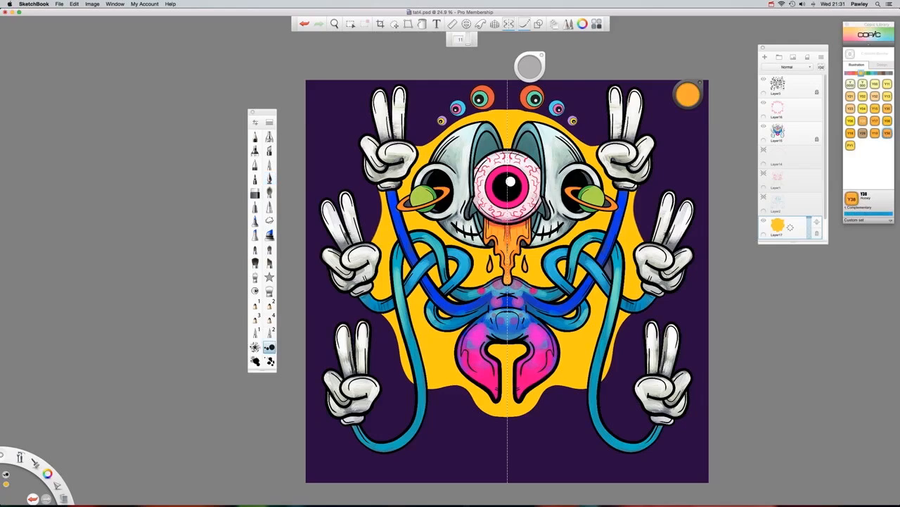
pyautogui.moveTo(551, 245)
pyautogui.mouseDown()
pyautogui.moveTo(531, 268)
pyautogui.moveTo(534, 278)
pyautogui.mouseUp()
pyautogui.moveTo(464, 246)
pyautogui.mouseDown()
pyautogui.moveTo(488, 278)
pyautogui.moveTo(475, 254)
pyautogui.moveTo(366, 233)
pyautogui.moveTo(382, 270)
pyautogui.moveTo(450, 352)
pyautogui.moveTo(436, 363)
pyautogui.moveTo(441, 135)
pyautogui.mouseUp()
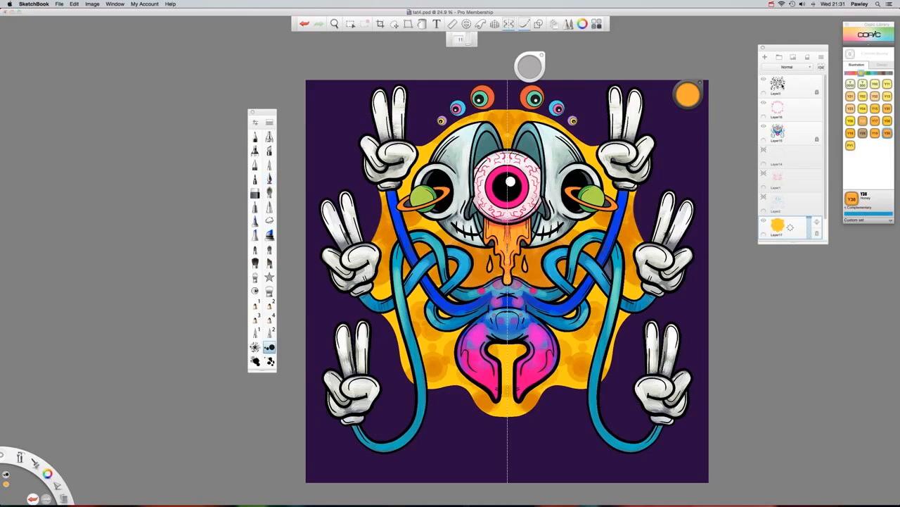
# - Pick the pink Copic RV06 and set the Dotted 3 brush's hue randomize to 180
pyautogui.click(850, 72)
pyautogui.click(863, 144)
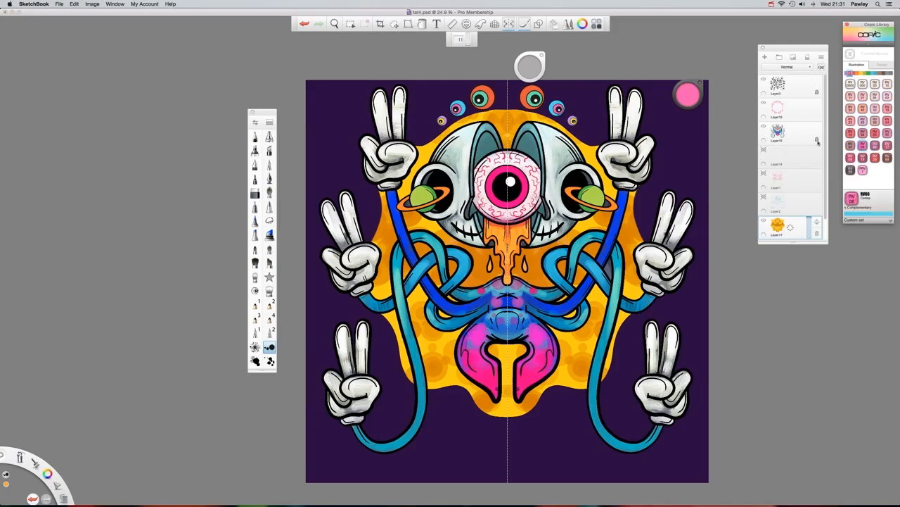
pyautogui.click(255, 123)
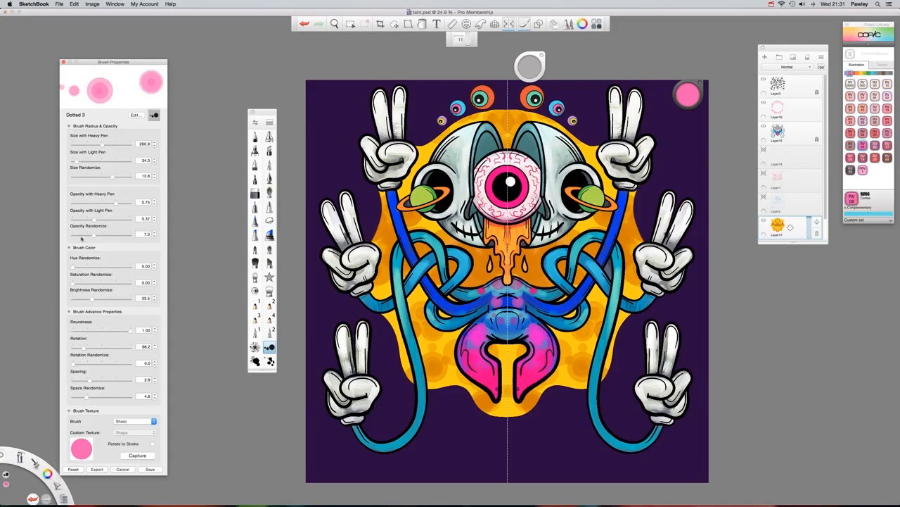
pyautogui.moveTo(108, 268); pyautogui.dragTo(304, 252)
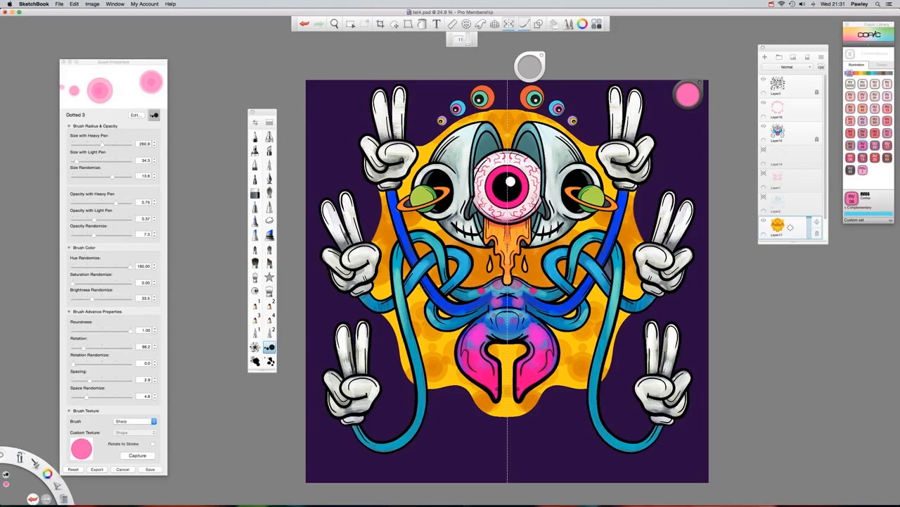
# - Paint mirrored multicoloured dots beside the slime, around the arms and above the skull, turning steady stroke off along the way
pyautogui.moveTo(467, 259)
pyautogui.mouseDown()
pyautogui.moveTo(486, 265)
pyautogui.moveTo(435, 277)
pyautogui.mouseUp()
pyautogui.moveTo(433, 334); pyautogui.dragTo(444, 364)
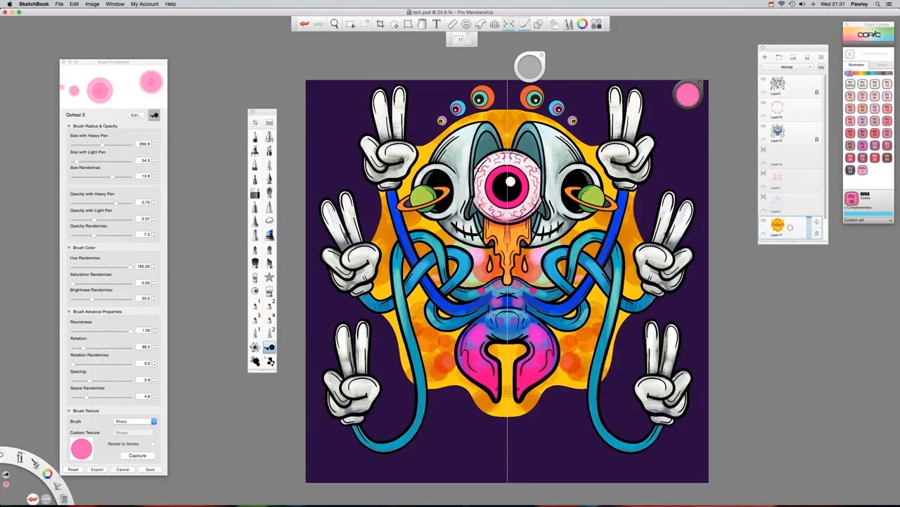
pyautogui.moveTo(407, 221); pyautogui.dragTo(389, 247)
pyautogui.click(522, 26)
pyautogui.moveTo(421, 211); pyautogui.dragTo(389, 232)
pyautogui.click(485, 267)
pyautogui.moveTo(441, 143); pyautogui.dragTo(492, 118)
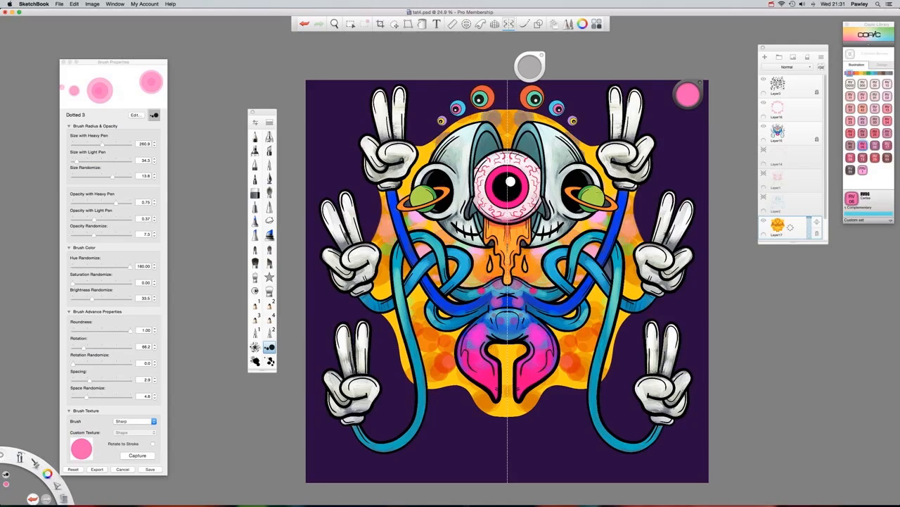
# - Add more mirrored multicoloured dots around the claws, below the planets and between the tentacles on the yellow shape
pyautogui.click(404, 192)
pyautogui.moveTo(433, 337); pyautogui.dragTo(489, 402)
pyautogui.click(443, 339)
pyautogui.moveTo(437, 361); pyautogui.dragTo(413, 326)
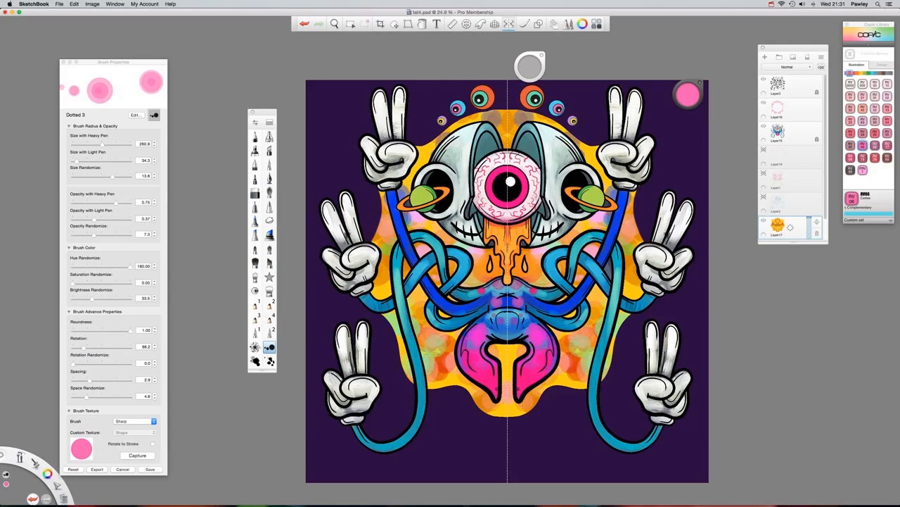
pyautogui.moveTo(472, 278); pyautogui.dragTo(387, 251)
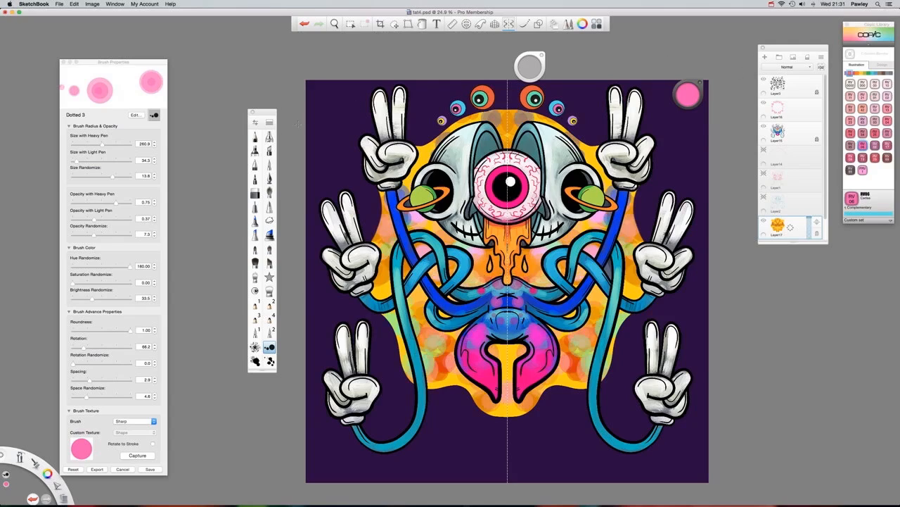
# - Switch to the Hatching 1 brush, choose a very dark maroon and enlarge the brush to 204.9
pyautogui.click(270, 123)
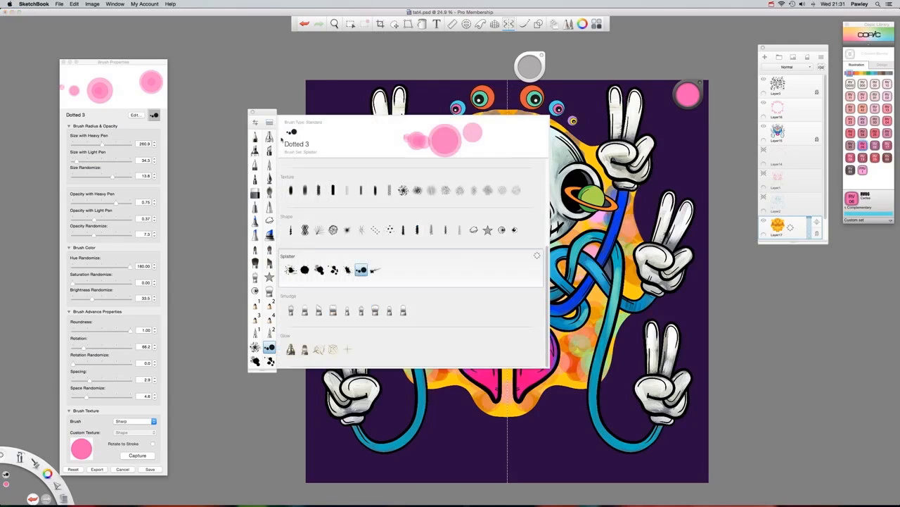
pyautogui.click(433, 194)
pyautogui.moveTo(668, 121)
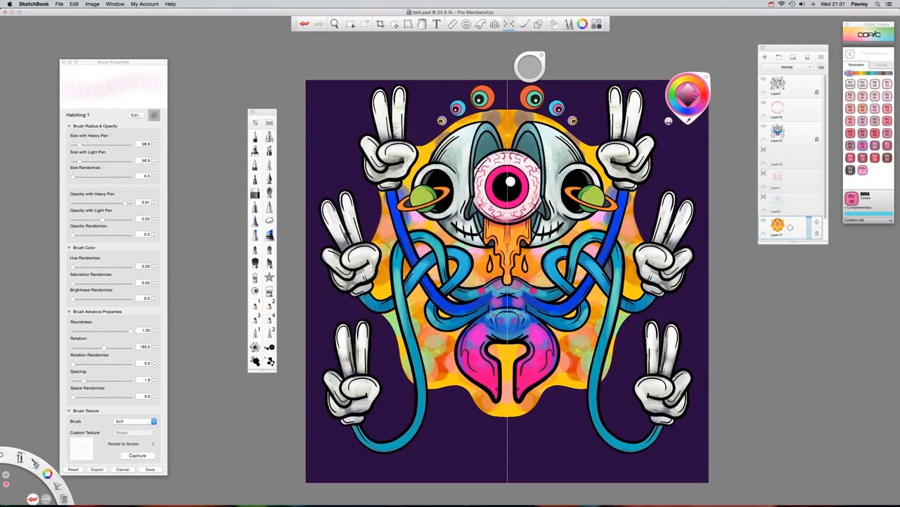
pyautogui.moveTo(702, 102); pyautogui.dragTo(689, 104)
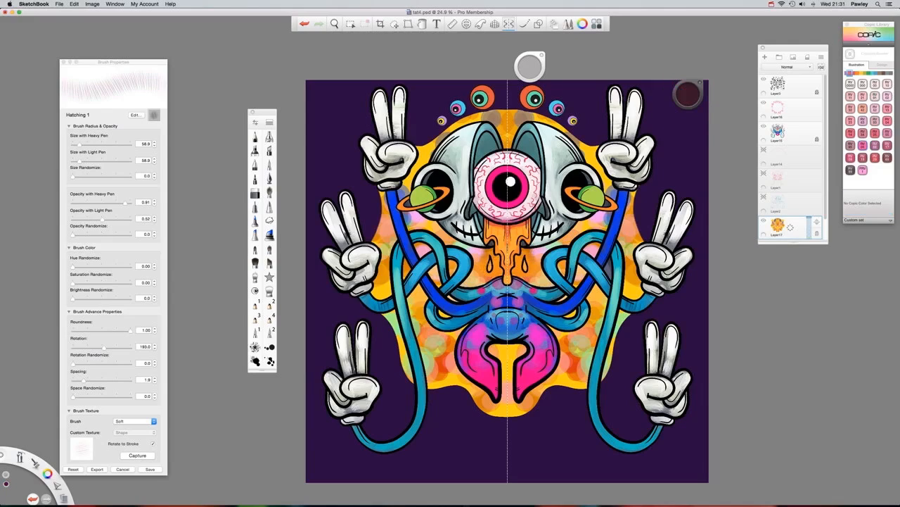
pyautogui.moveTo(530, 67); pyautogui.dragTo(576, 67)
# - Try mirrored dark maroon hatching around the slime, between the claws and behind the skull
pyautogui.moveTo(519, 267)
pyautogui.mouseDown()
pyautogui.moveTo(560, 243)
pyautogui.moveTo(541, 281)
pyautogui.mouseUp()
pyautogui.moveTo(513, 349)
pyautogui.mouseDown()
pyautogui.moveTo(523, 349)
pyautogui.moveTo(510, 391)
pyautogui.moveTo(511, 349)
pyautogui.mouseUp()
pyautogui.moveTo(577, 231); pyautogui.dragTo(594, 219)
pyautogui.moveTo(420, 219); pyautogui.dragTo(415, 215)
pyautogui.moveTo(503, 129)
pyautogui.mouseDown()
pyautogui.moveTo(499, 138)
pyautogui.moveTo(492, 121)
pyautogui.moveTo(432, 147)
pyautogui.moveTo(411, 184)
pyautogui.mouseUp()
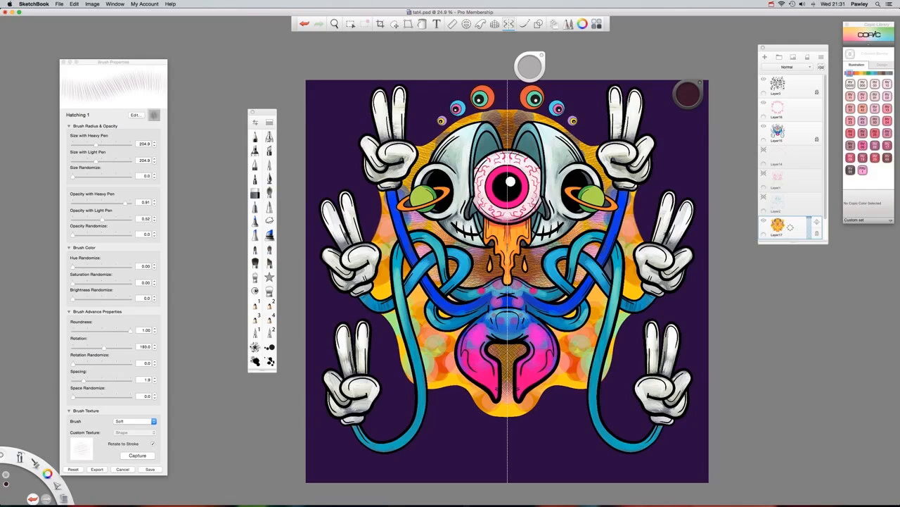
pyautogui.moveTo(539, 280); pyautogui.dragTo(548, 282)
pyautogui.moveTo(586, 345); pyautogui.dragTo(574, 353)
pyautogui.press('super+z')
pyautogui.press('super+z')
pyautogui.press('super+z')
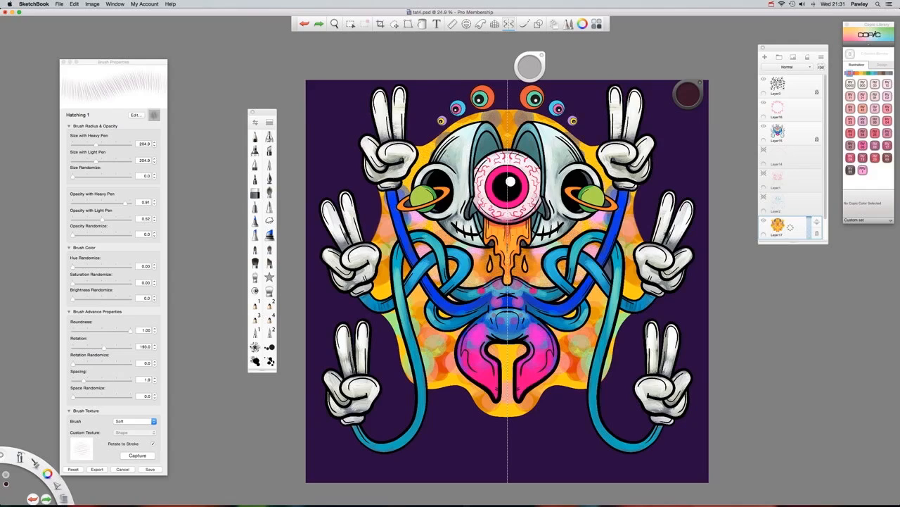
pyautogui.moveTo(484, 251)
pyautogui.mouseDown()
pyautogui.moveTo(498, 272)
pyautogui.moveTo(475, 278)
pyautogui.moveTo(469, 257)
pyautogui.mouseUp()
pyautogui.press('super+z')
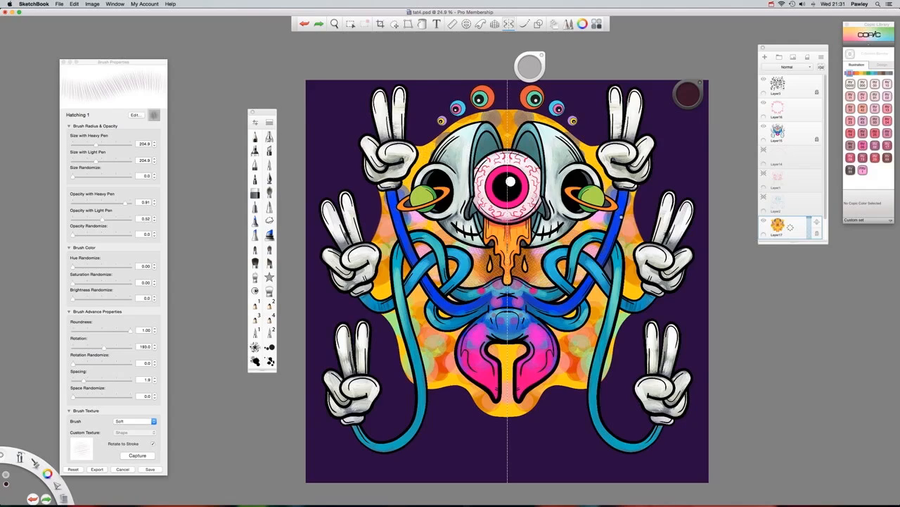
pyautogui.press('super+z')
# - Change the colour to purple and hatch the background shape beside the slime and the arms
pyautogui.click(690, 96)
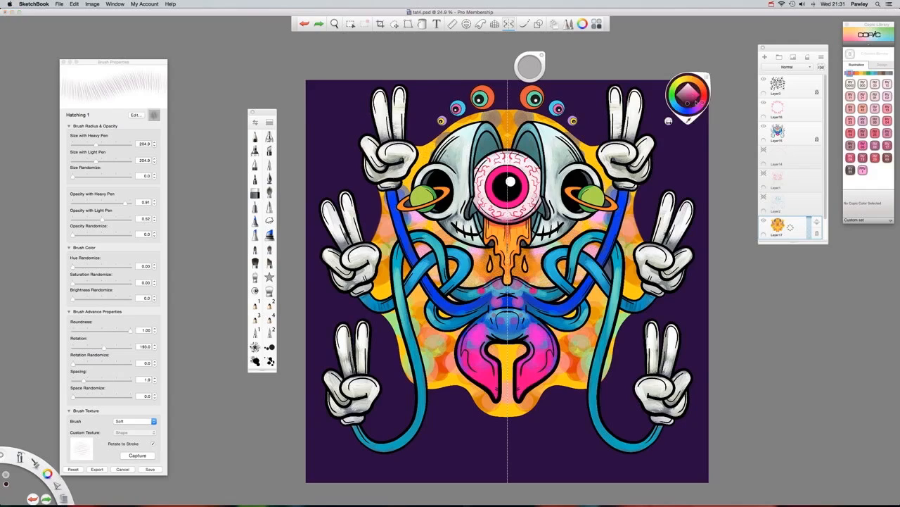
pyautogui.moveTo(491, 266)
pyautogui.mouseDown()
pyautogui.moveTo(480, 274)
pyautogui.moveTo(457, 244)
pyautogui.moveTo(477, 281)
pyautogui.mouseUp()
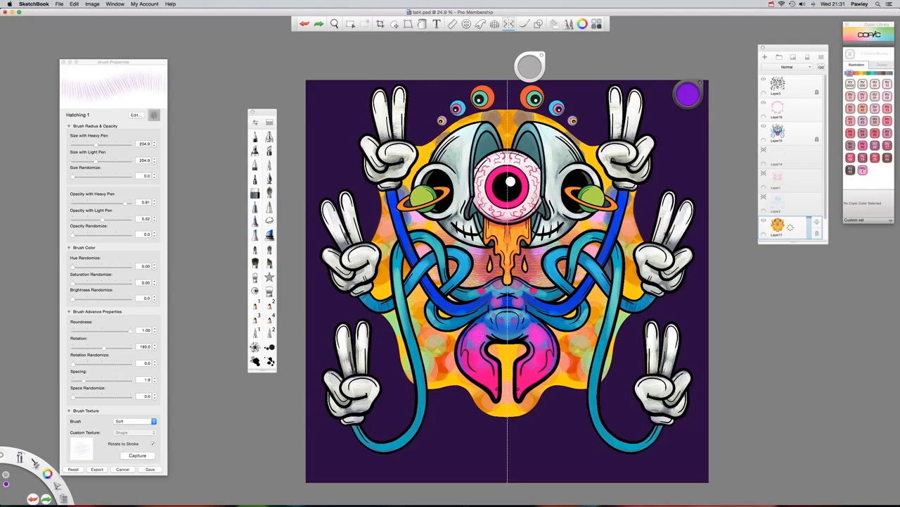
pyautogui.moveTo(422, 293); pyautogui.dragTo(417, 308)
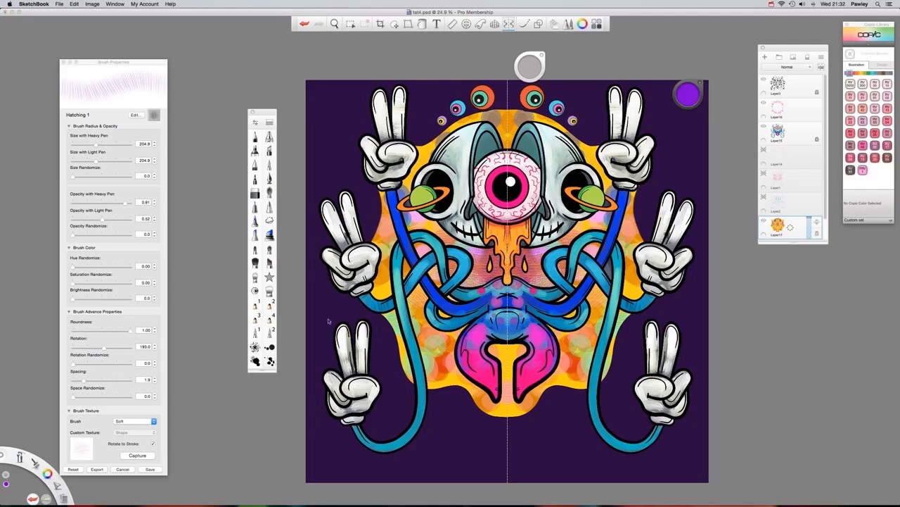
# - Try painting beside the slime with the Paint Splatter 4 brush
pyautogui.click(269, 361)
pyautogui.moveTo(491, 260)
pyautogui.mouseDown()
pyautogui.moveTo(485, 267)
pyautogui.moveTo(454, 237)
pyautogui.moveTo(482, 273)
pyautogui.moveTo(436, 280)
pyautogui.mouseUp()
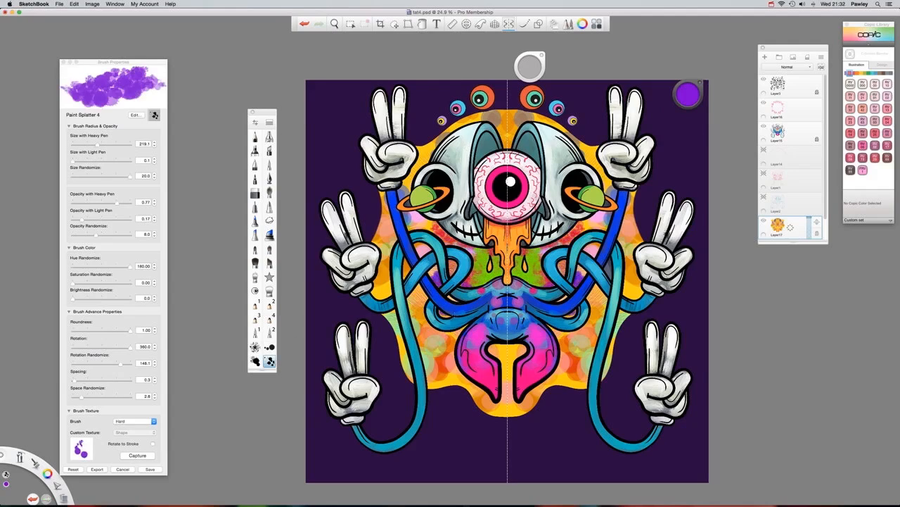
pyautogui.press('super+z')
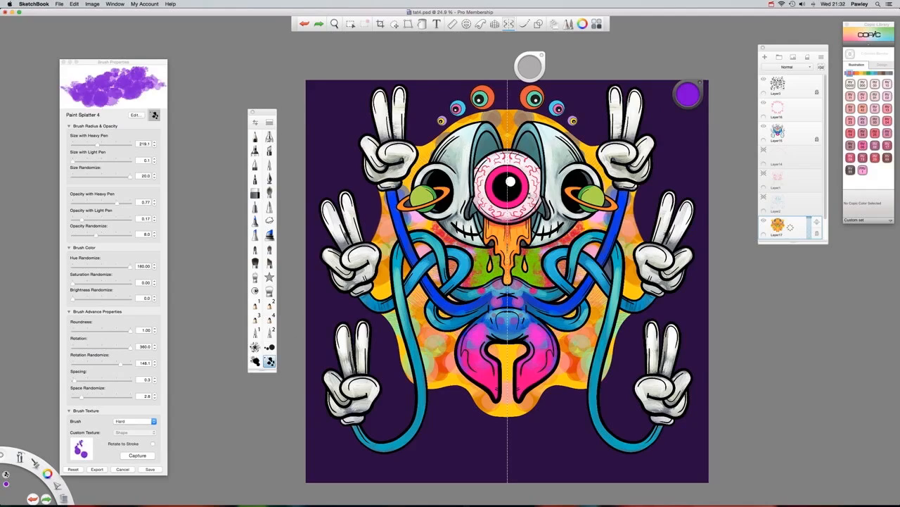
pyautogui.press('super+z')
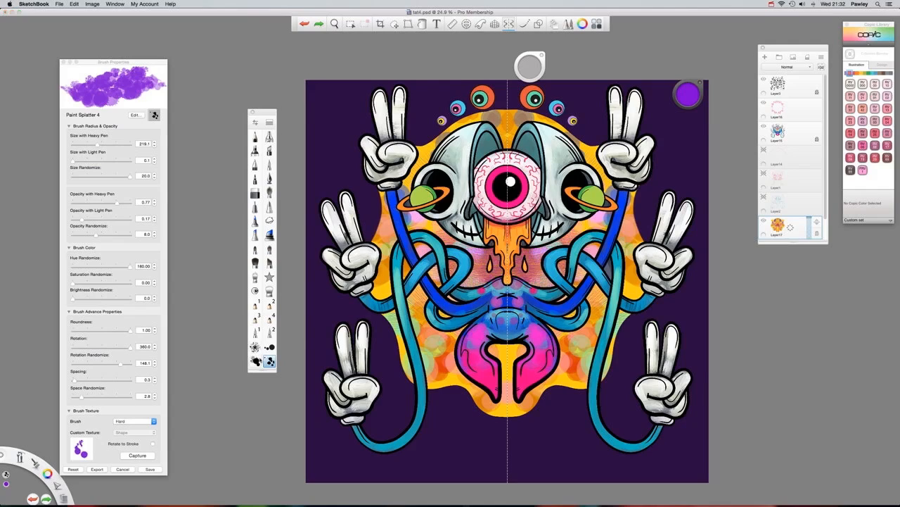
# - Paint mirrored multicoloured Paint Splatter 3 texture over the background shape around the slime, claws, arms and skull
pyautogui.click(256, 361)
pyautogui.moveTo(471, 260)
pyautogui.mouseDown()
pyautogui.moveTo(482, 277)
pyautogui.moveTo(493, 273)
pyautogui.moveTo(472, 280)
pyautogui.mouseUp()
pyautogui.moveTo(442, 341)
pyautogui.mouseDown()
pyautogui.moveTo(446, 373)
pyautogui.moveTo(498, 408)
pyautogui.moveTo(437, 336)
pyautogui.moveTo(384, 248)
pyautogui.moveTo(469, 146)
pyautogui.moveTo(461, 121)
pyautogui.mouseUp()
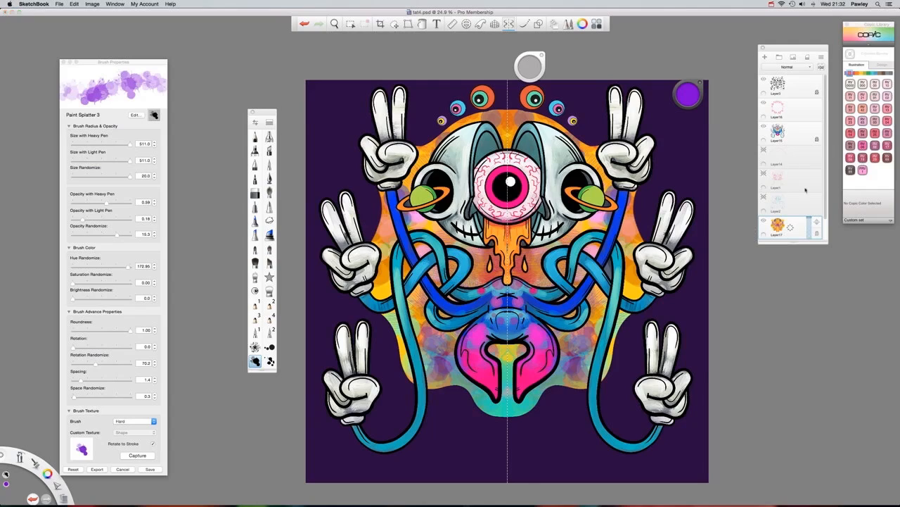
pyautogui.scroll(-2, 819, 232)
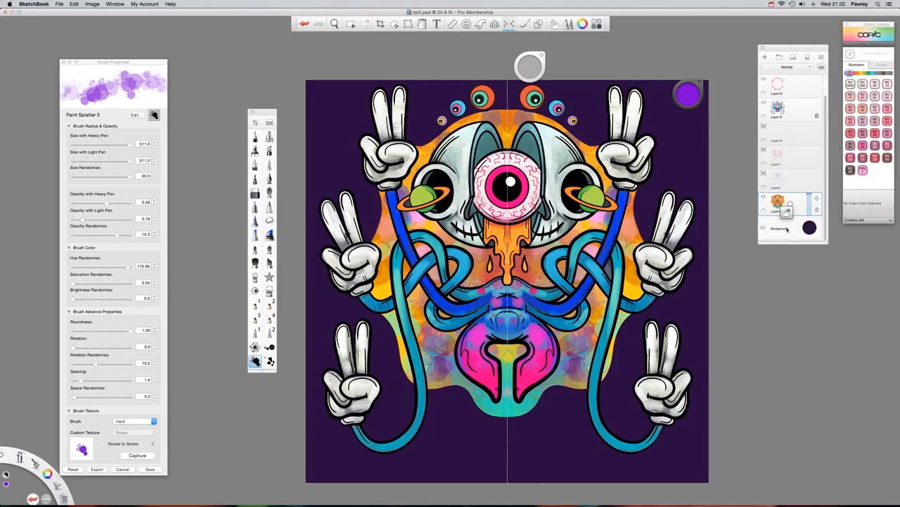
# - Add a layer above the dark purple background and paint mirrored black Paint Splatter 3 texture around the character
pyautogui.press('super+l')
pyautogui.click(851, 171)
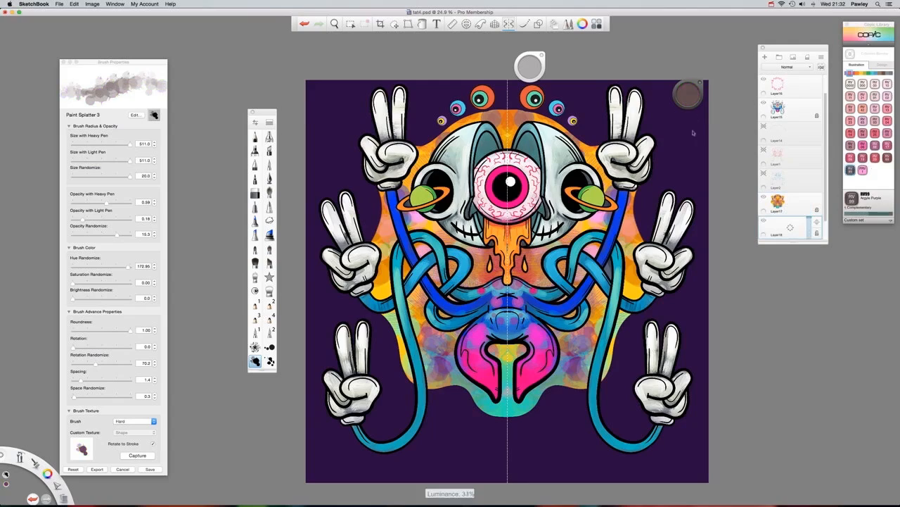
pyautogui.moveTo(643, 227); pyautogui.dragTo(645, 203)
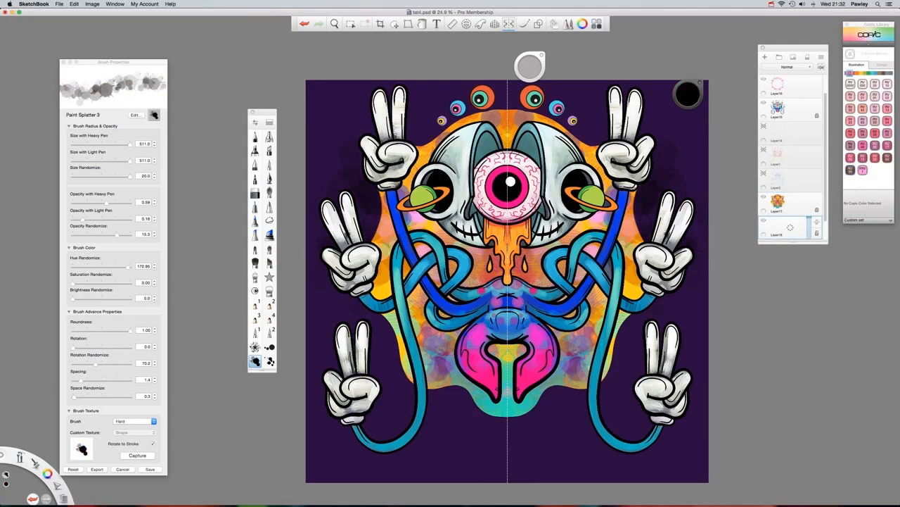
pyautogui.moveTo(643, 169)
pyautogui.mouseDown()
pyautogui.moveTo(577, 125)
pyautogui.moveTo(595, 102)
pyautogui.moveTo(598, 137)
pyautogui.moveTo(692, 103)
pyautogui.moveTo(679, 137)
pyautogui.moveTo(577, 101)
pyautogui.moveTo(514, 90)
pyautogui.mouseUp()
pyautogui.moveTo(662, 139); pyautogui.dragTo(688, 148)
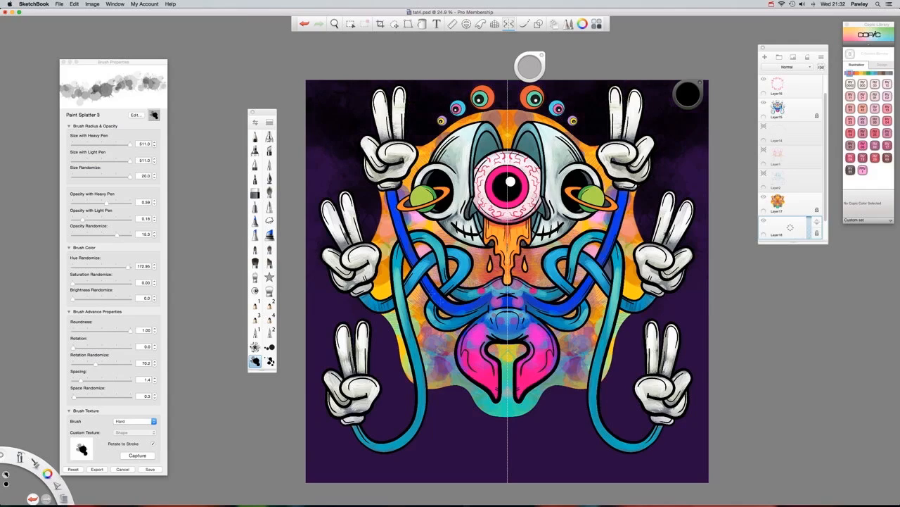
pyautogui.moveTo(347, 307)
pyautogui.mouseDown()
pyautogui.moveTo(391, 380)
pyautogui.moveTo(380, 422)
pyautogui.moveTo(556, 442)
pyautogui.mouseUp()
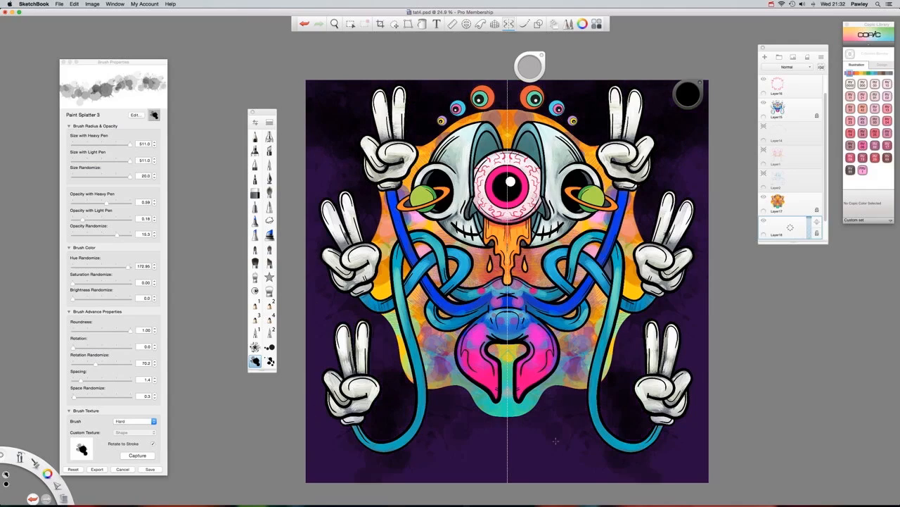
pyautogui.moveTo(647, 476); pyautogui.dragTo(631, 362)
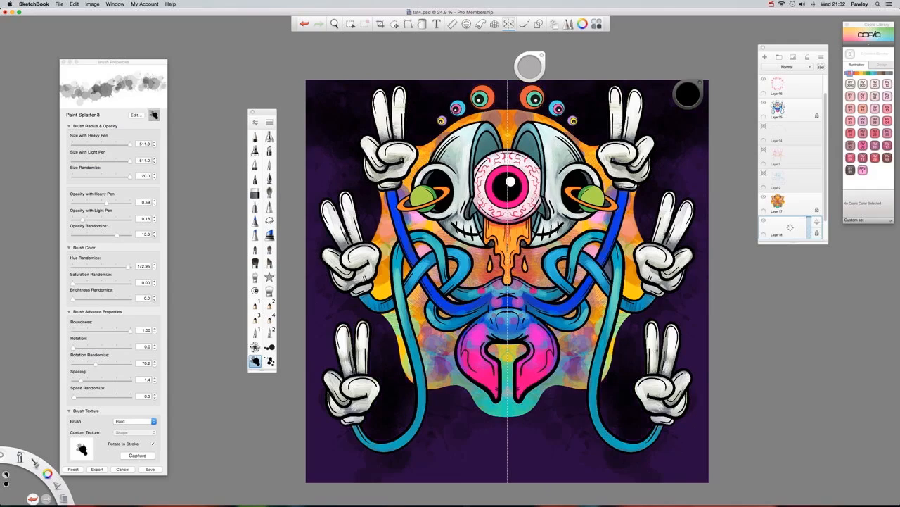
# - Switch to Photoshop and open tat4.psd from the illu-15 folder
pyautogui.click(771, 5)
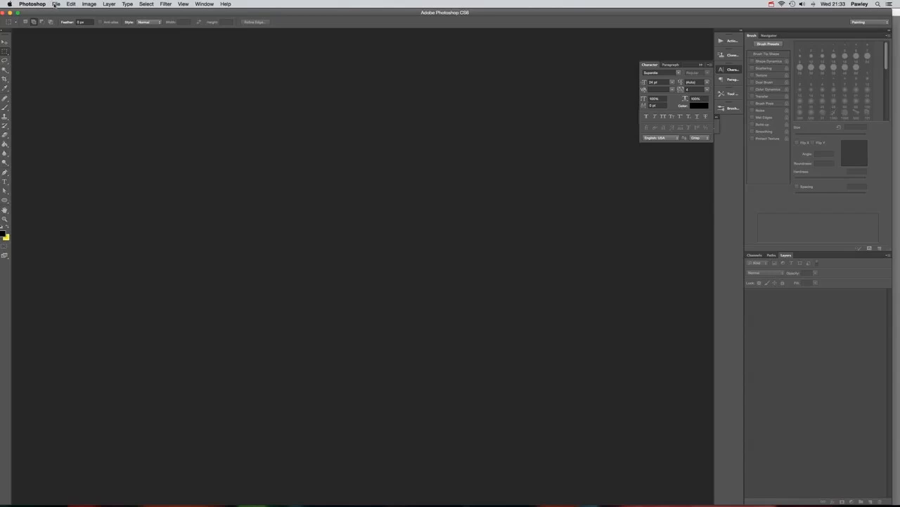
pyautogui.click(56, 5)
pyautogui.click(62, 19)
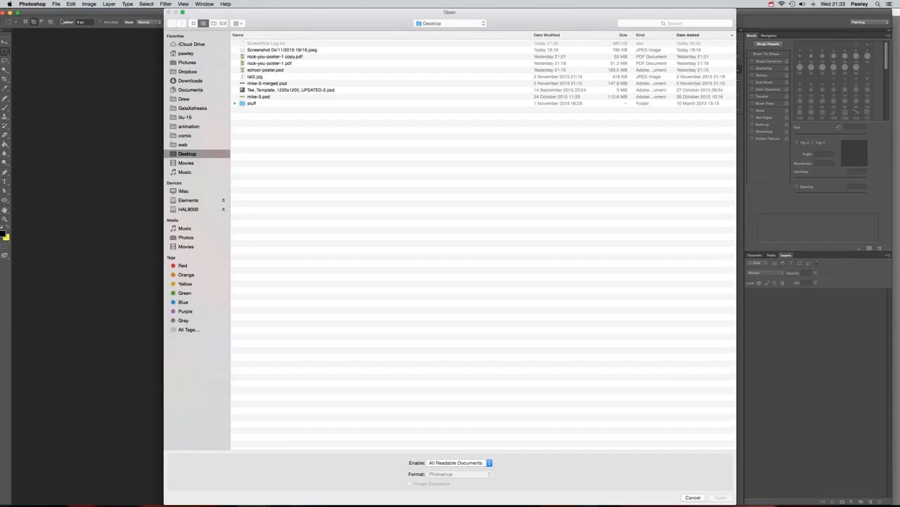
pyautogui.click(184, 118)
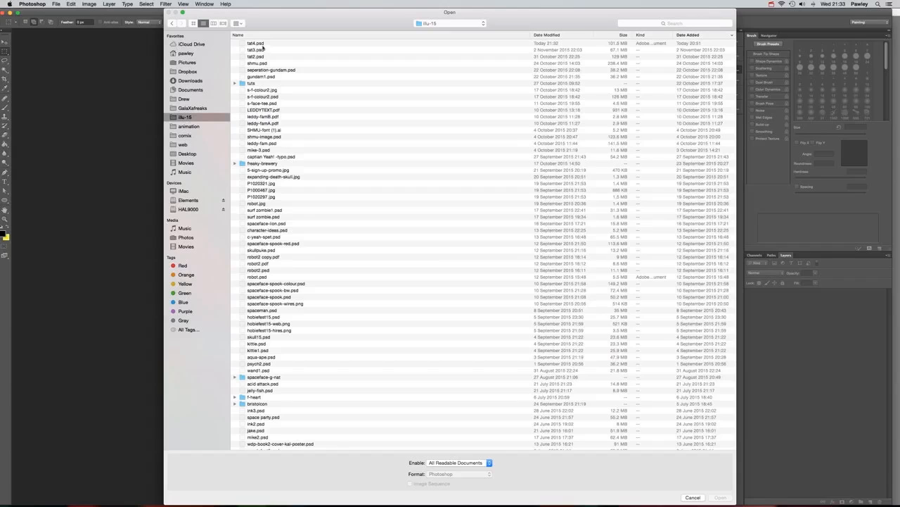
pyautogui.click(262, 44)
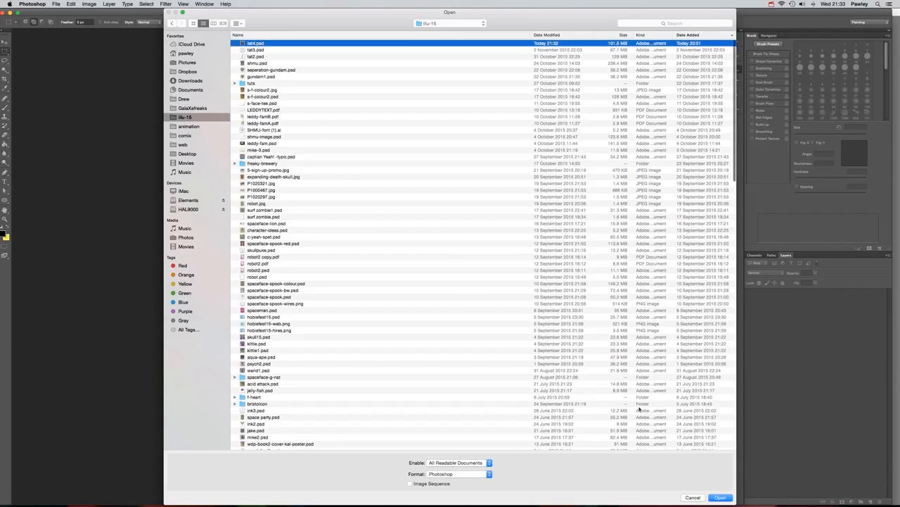
pyautogui.click(720, 497)
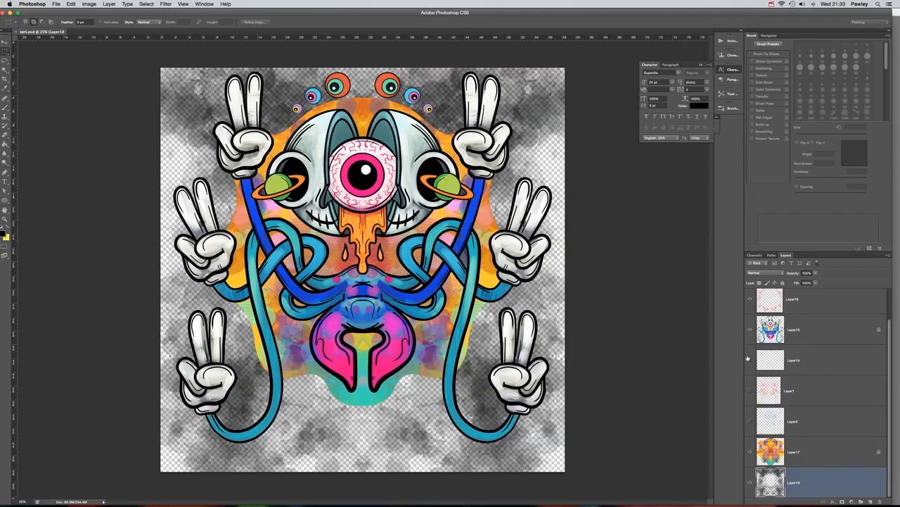
# - Switch to SketchBook and try a green background colour behind the splatter texture
pyautogui.moveTo(323, 502)
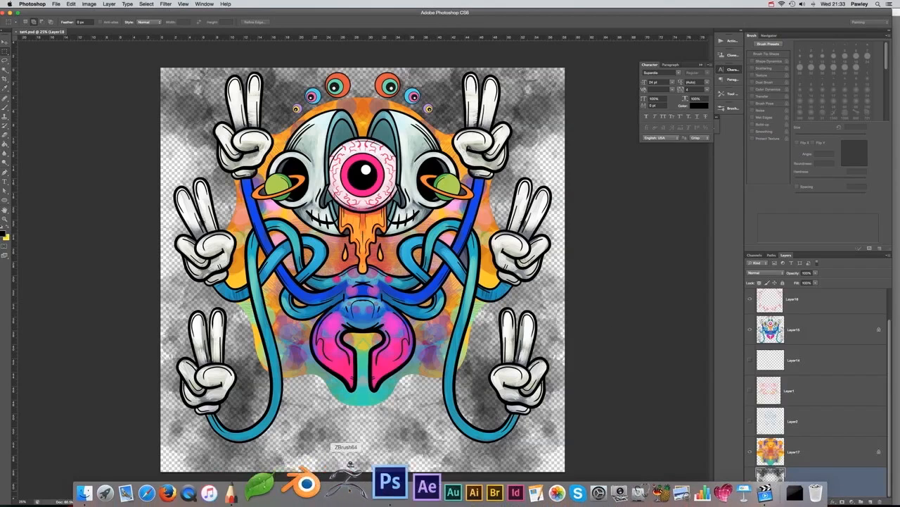
pyautogui.click(276, 486)
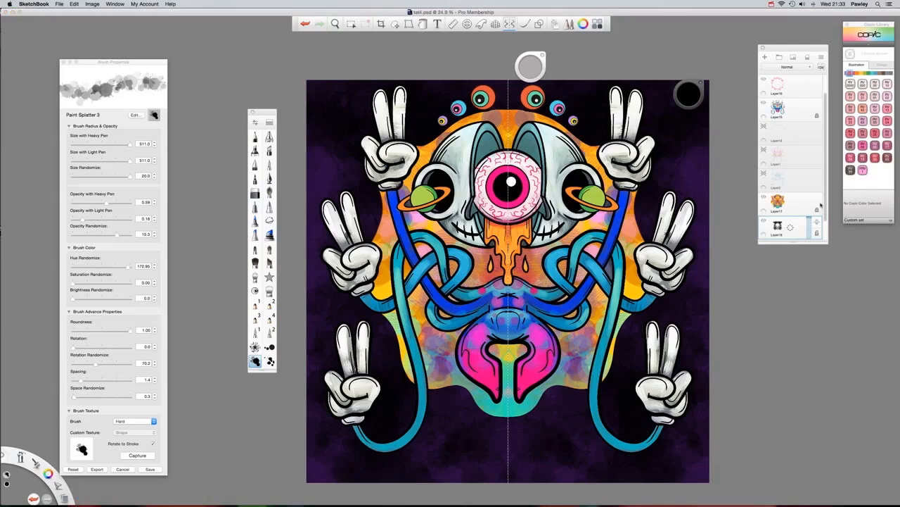
pyautogui.click(811, 228)
pyautogui.click(812, 216)
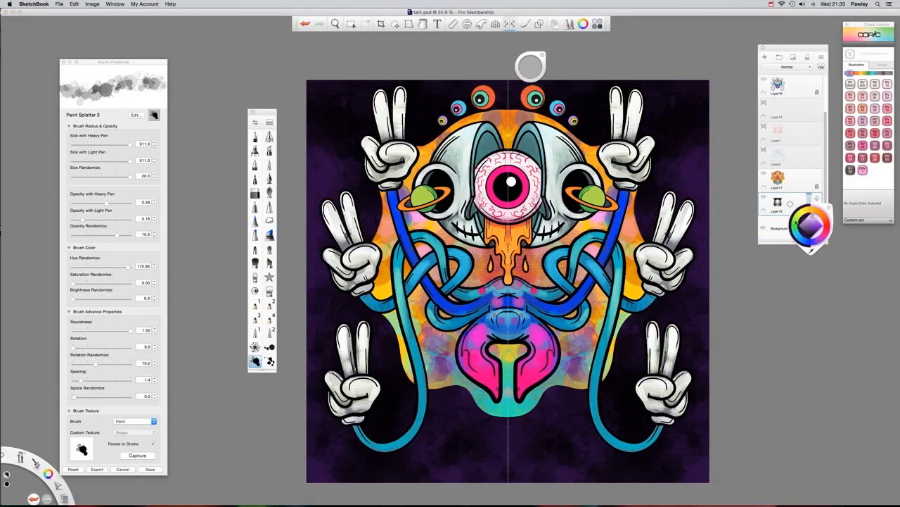
pyautogui.click(795, 228)
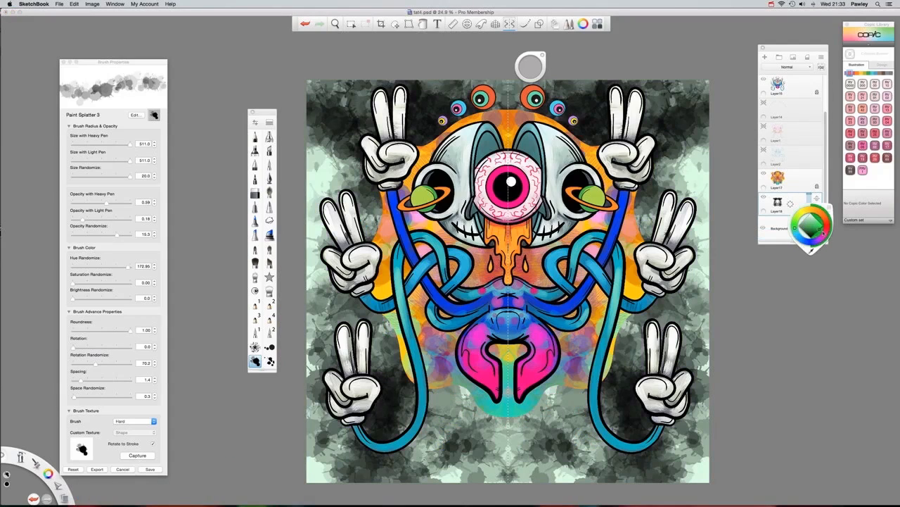
pyautogui.click(820, 227)
# - Switch to Photoshop and add a new layer beneath the black splatter layer
pyautogui.moveTo(343, 504)
pyautogui.click(372, 481)
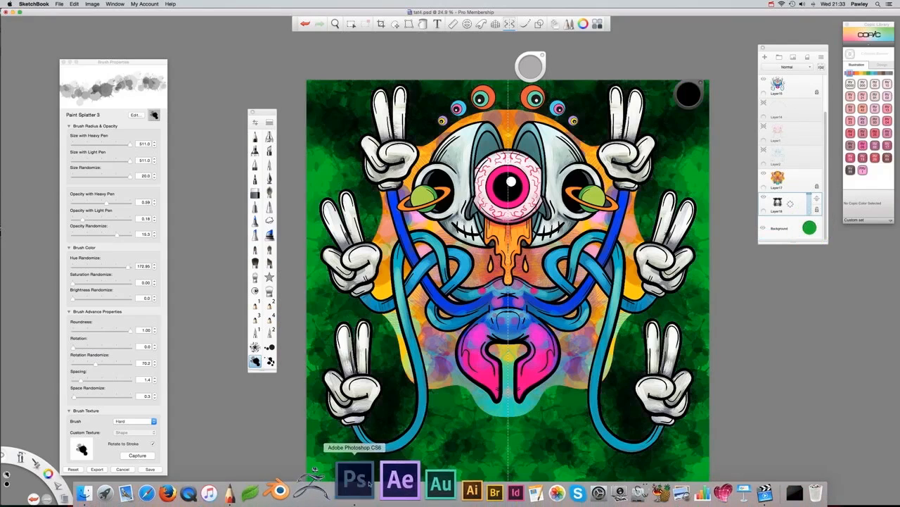
pyautogui.click(871, 500)
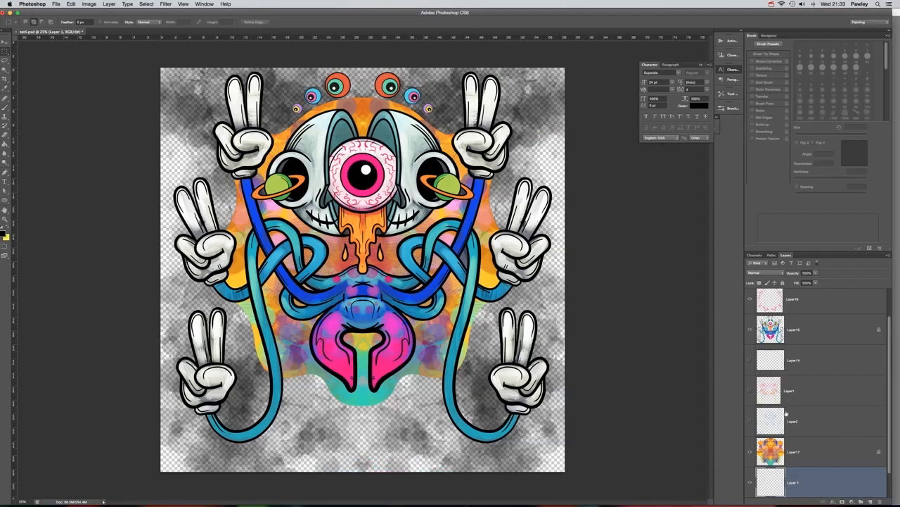
pyautogui.scroll(-2, 866, 422)
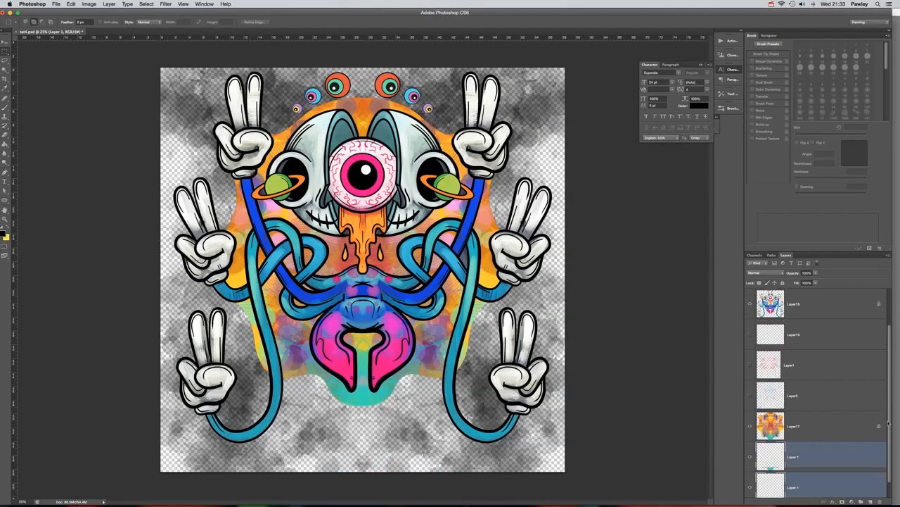
pyautogui.press('super+bracketleft')
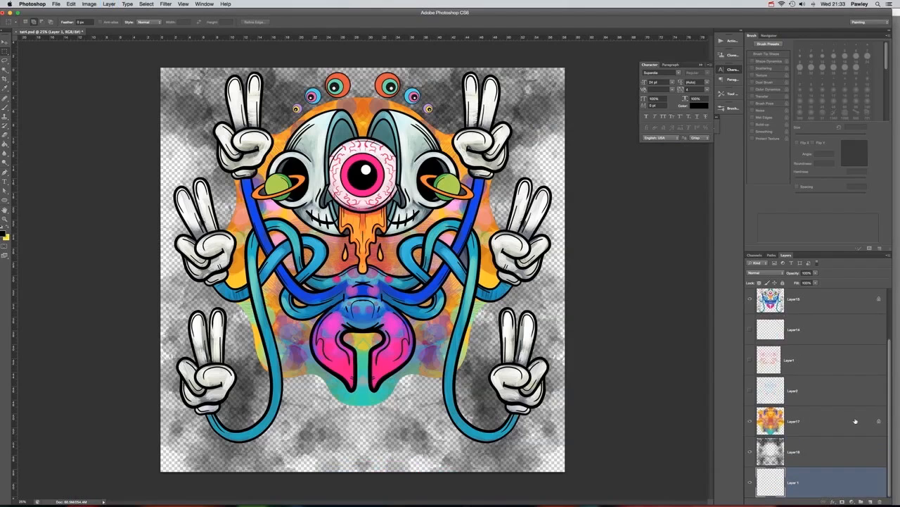
# - Set the foreground colour to dark purple 440f75 and fill the new bottom layer with it
pyautogui.click(5, 234)
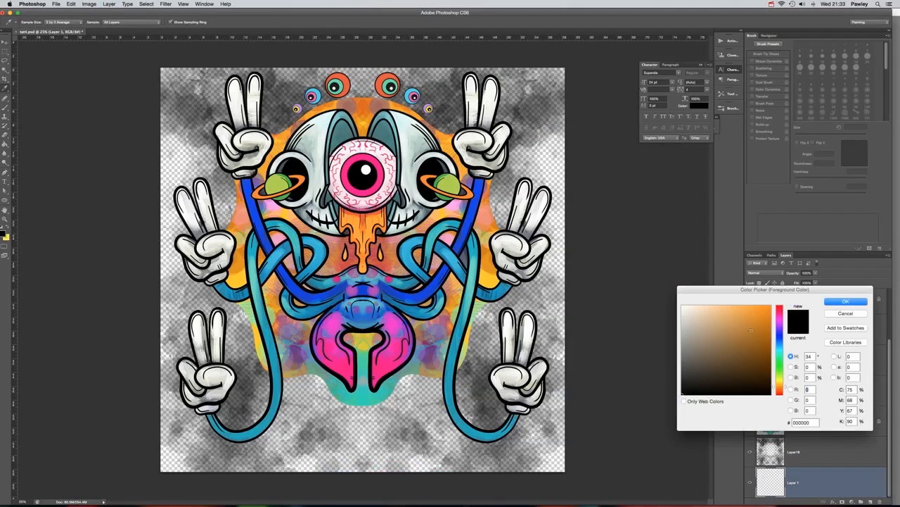
pyautogui.click(778, 327)
pyautogui.click(758, 358)
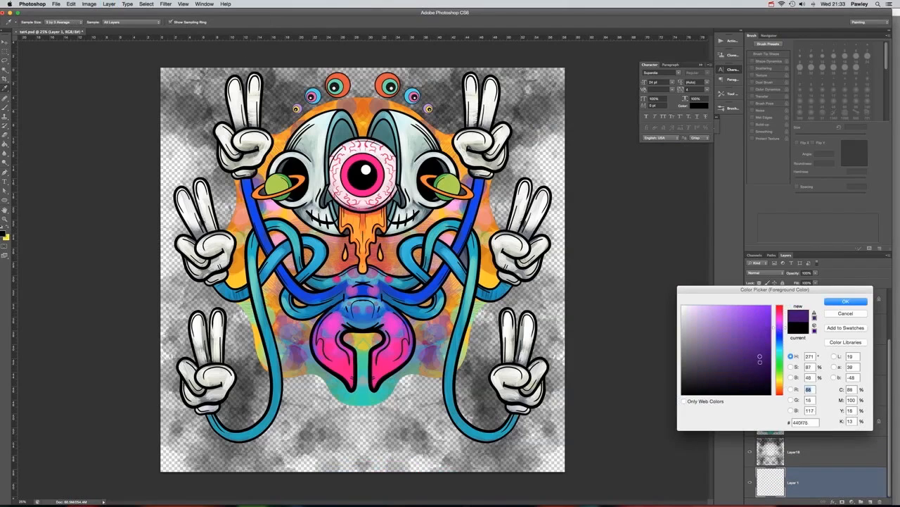
pyautogui.click(846, 301)
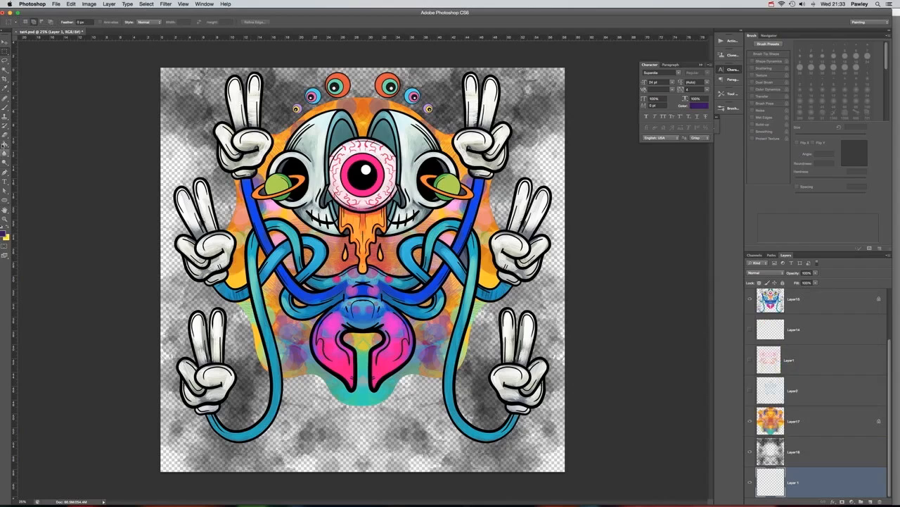
pyautogui.hotkey('shift', 'g')
pyautogui.hotkey('alt', 'BackSpace')
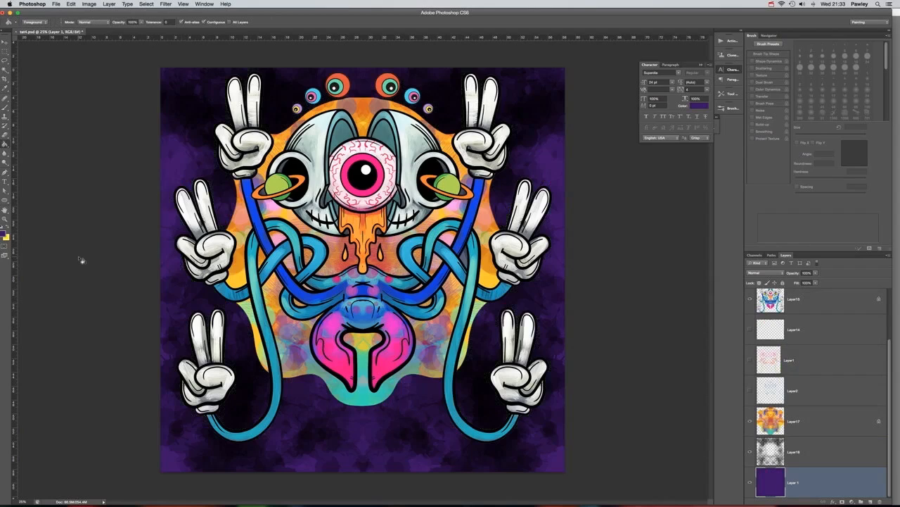
# - Add a white outside Stroke effect to the character artwork layer
pyautogui.click(823, 304)
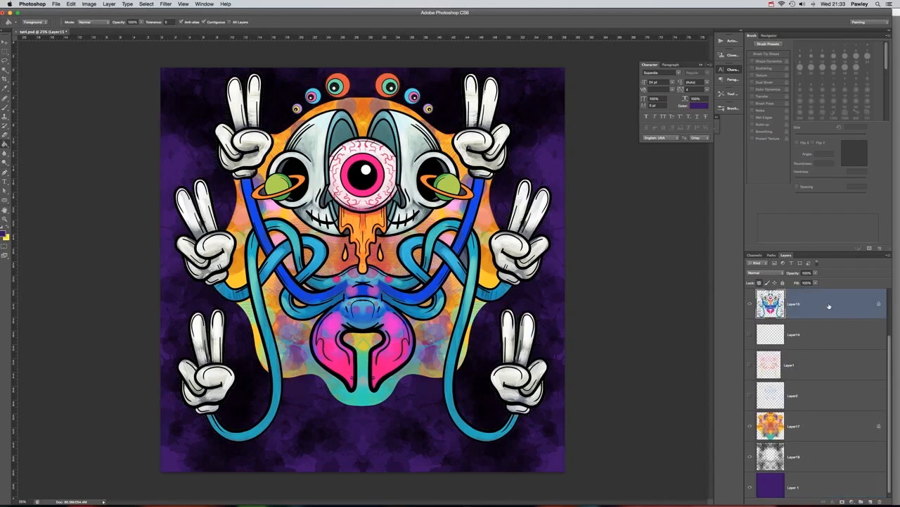
pyautogui.doubleClick(829, 306)
pyautogui.click(677, 90)
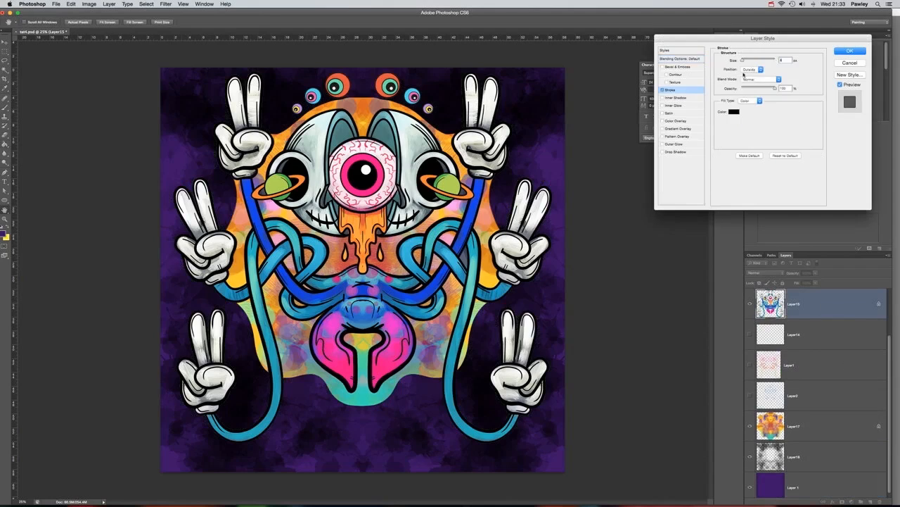
pyautogui.click(734, 111)
pyautogui.click(682, 307)
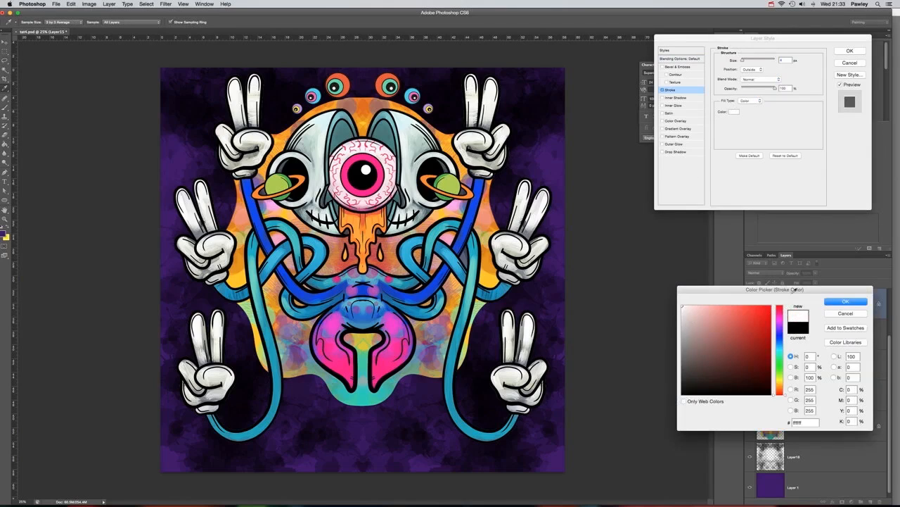
pyautogui.click(843, 302)
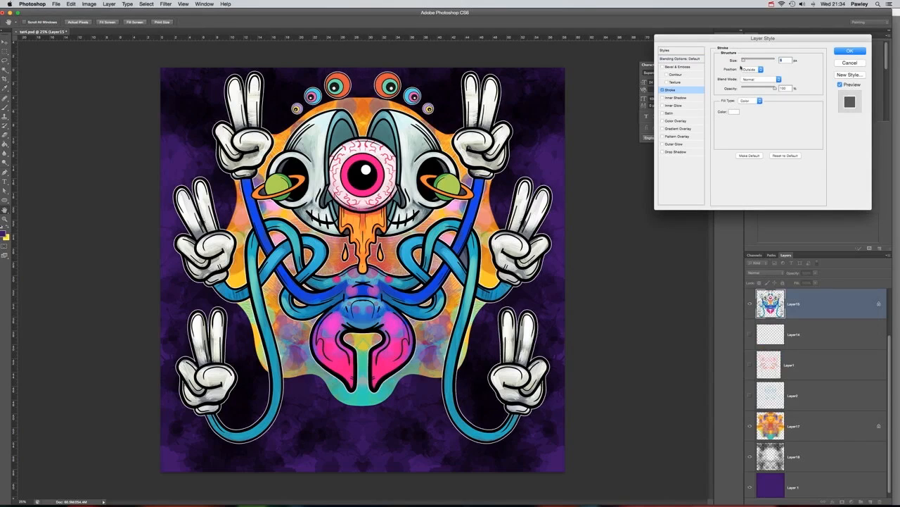
# - Add a black Multiply drop shadow to the character artwork layer, offset slightly downward
pyautogui.click(676, 152)
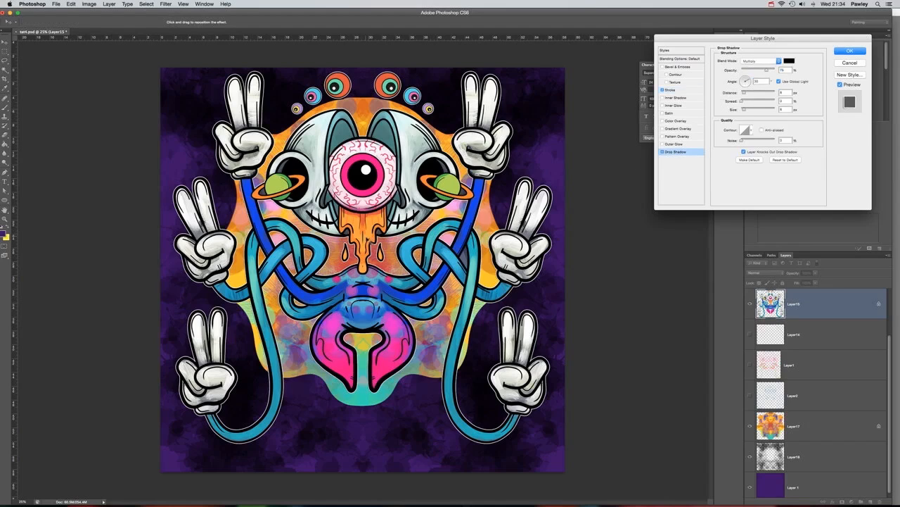
pyautogui.moveTo(368, 243); pyautogui.dragTo(367, 244)
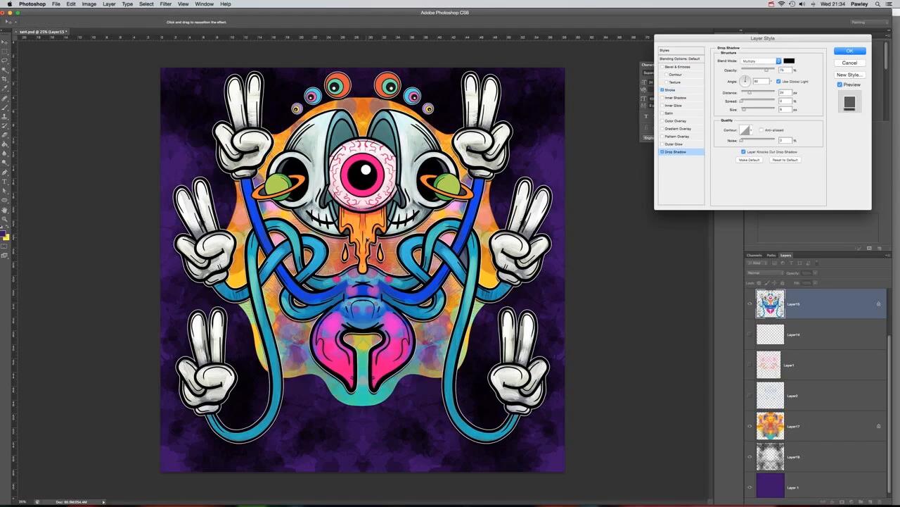
pyautogui.click(850, 51)
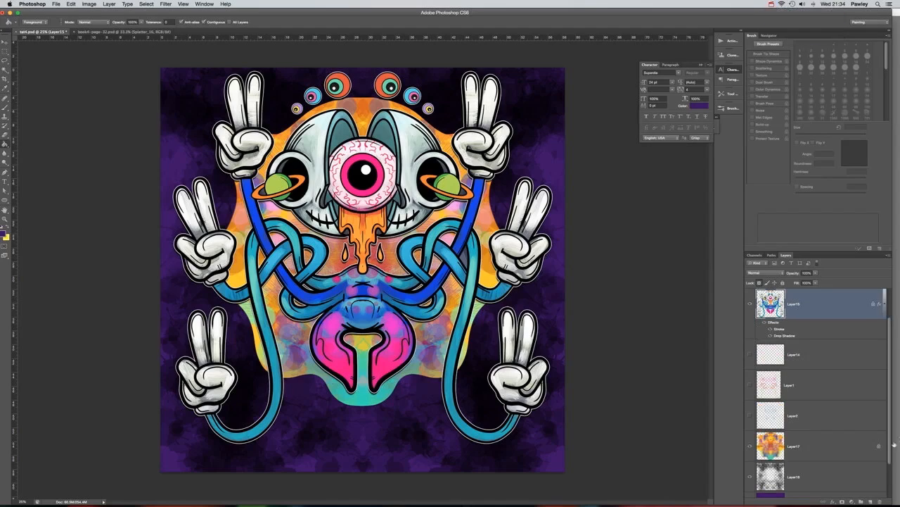
# - Duplicate the Splatter_16 layer and the drip layer below it from book4-page-32.psd into tat4.psd, placing them above the black splatter layer
pyautogui.scroll(-1, 891, 436)
pyautogui.click(832, 452)
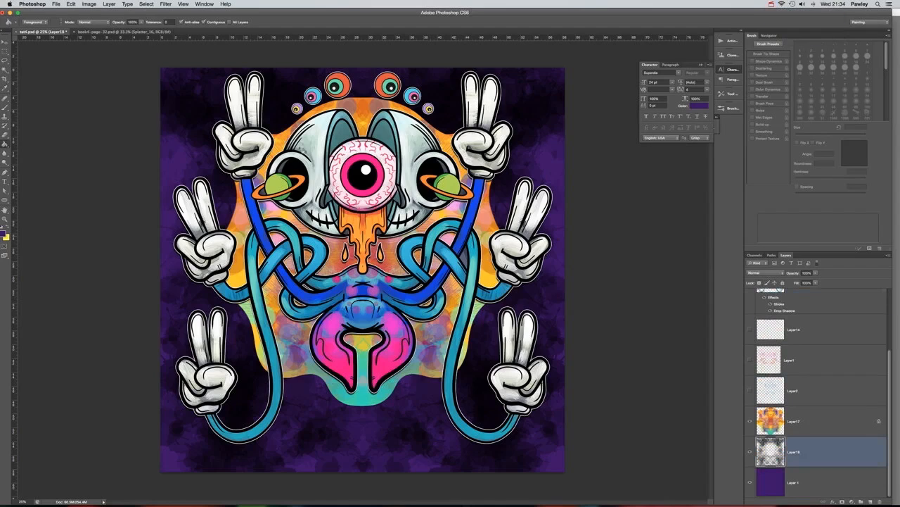
pyautogui.click(102, 31)
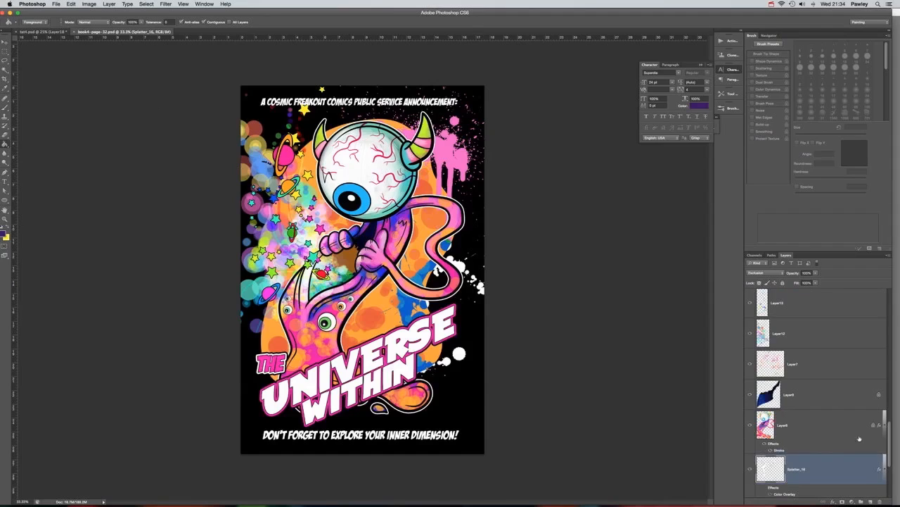
pyautogui.moveTo(890, 436); pyautogui.dragTo(890, 461)
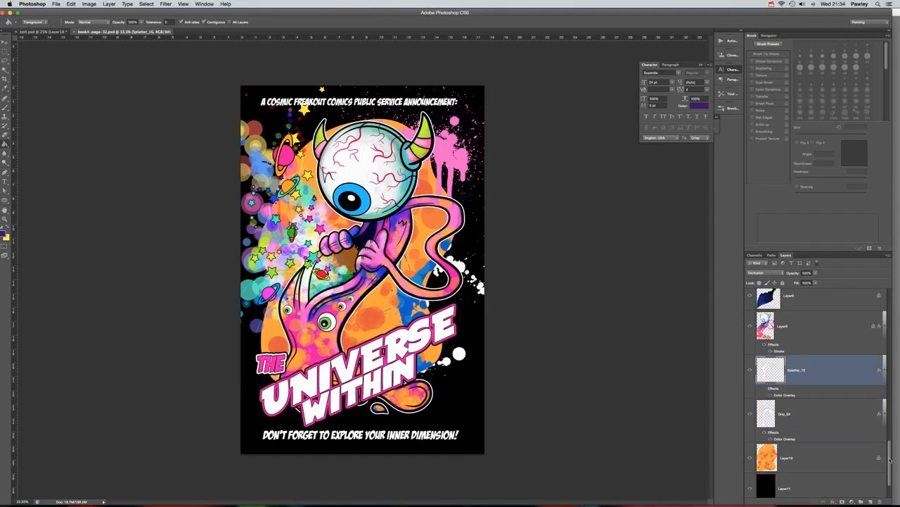
pyautogui.keyDown('shift'); pyautogui.click(839, 419); pyautogui.keyUp('shift')
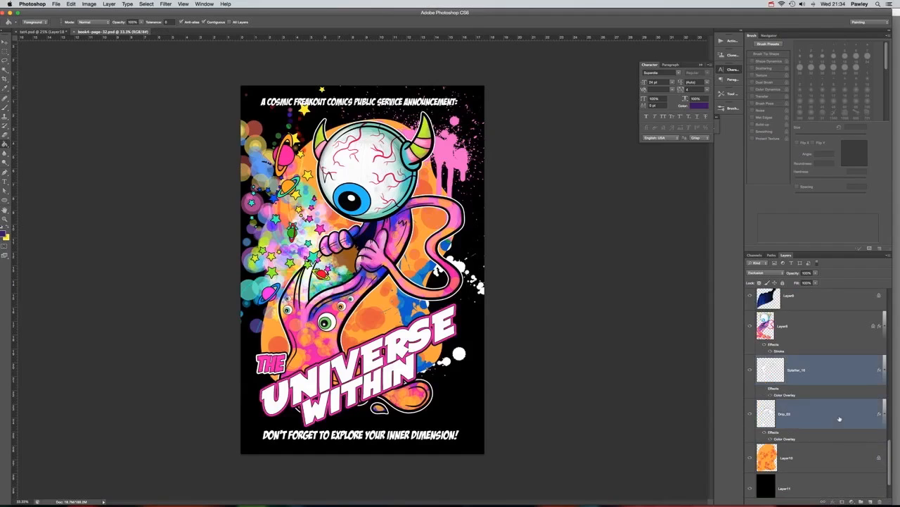
pyautogui.rightClick(816, 372)
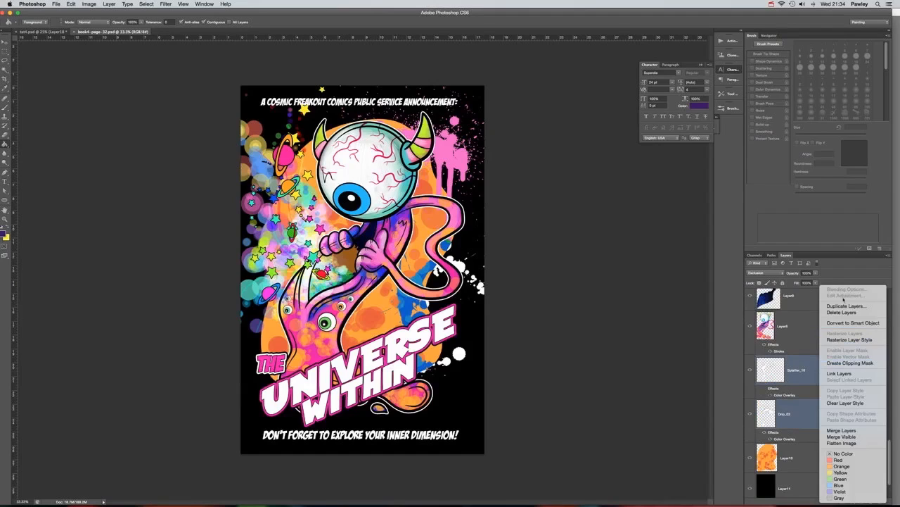
pyautogui.click(845, 306)
pyautogui.click(455, 255)
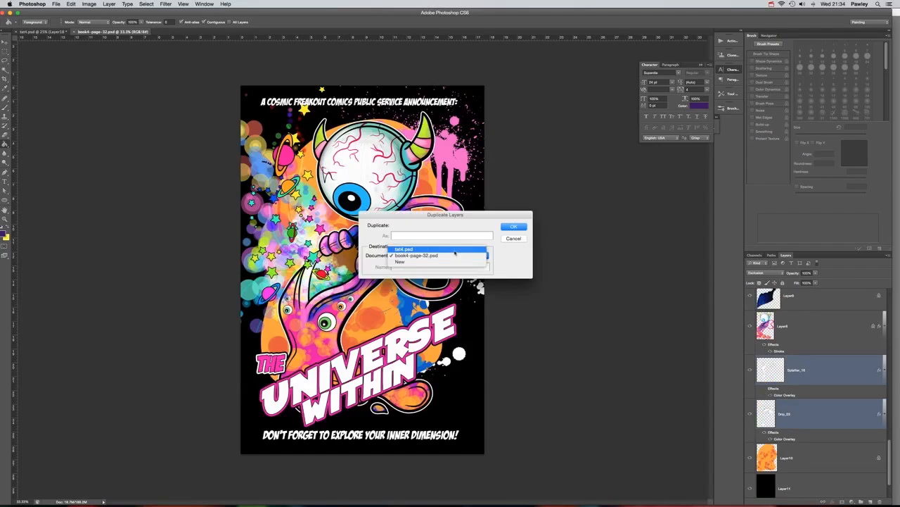
pyautogui.click(455, 250)
pyautogui.click(514, 226)
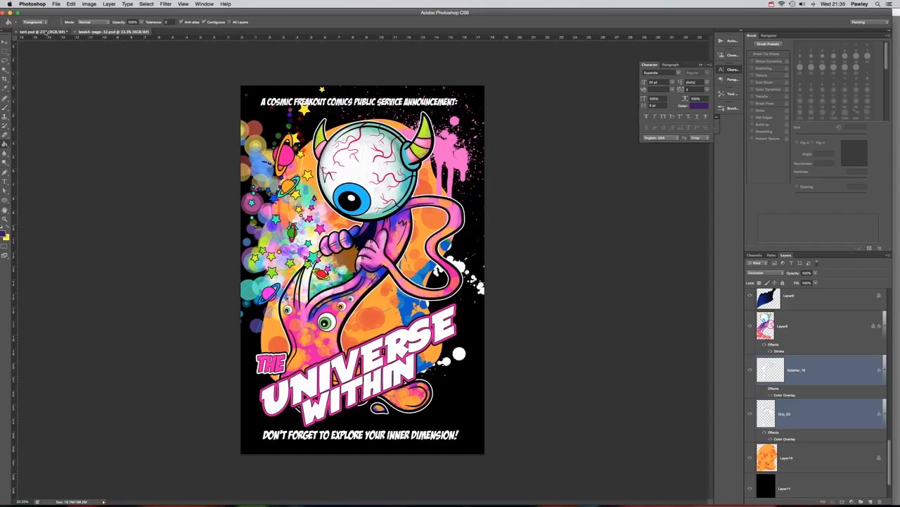
# - In tat4.psd, scale the duplicated splatter and drip layers together to about 176%
pyautogui.click(42, 33)
pyautogui.click(7, 44)
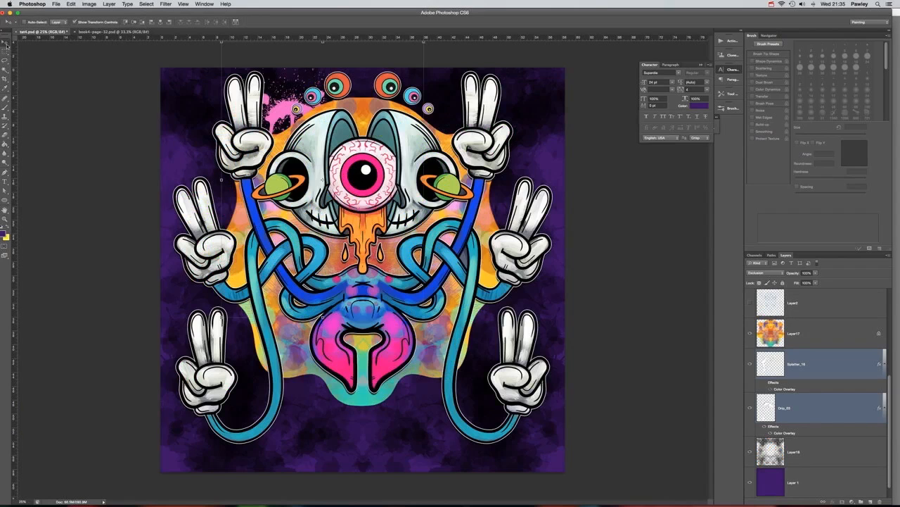
pyautogui.moveTo(425, 319); pyautogui.dragTo(643, 481)
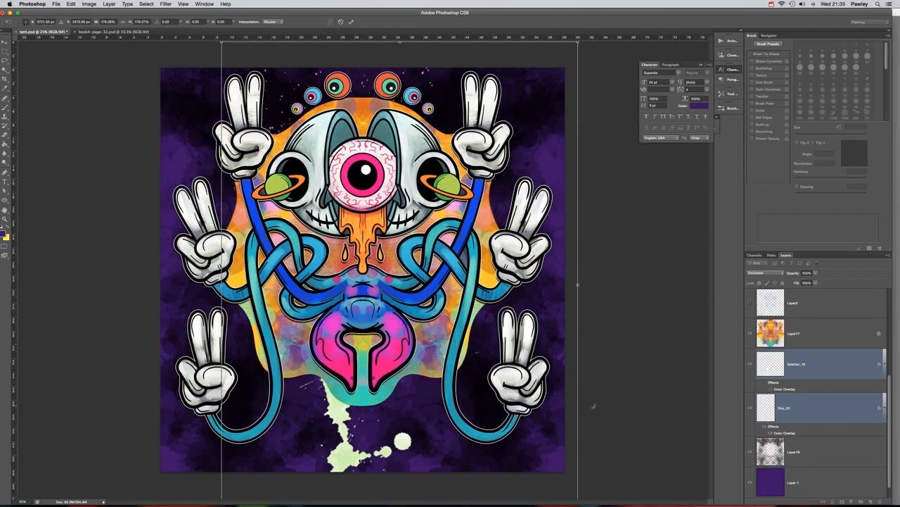
pyautogui.press('Return')
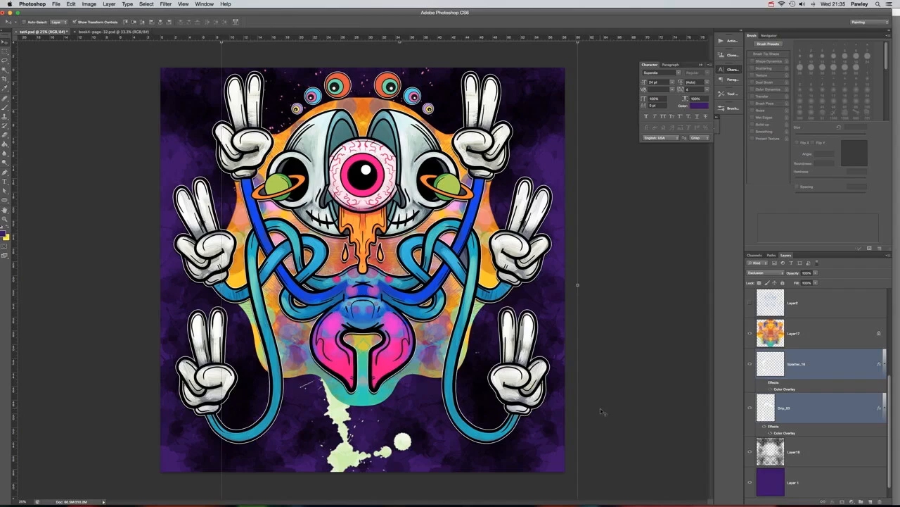
# - Bring the pink drip layer to the top of the layer stack and position it over the artwork's upper-right corner
pyautogui.keyDown('super'); pyautogui.click(828, 384); pyautogui.keyUp('super')
pyautogui.moveTo(803, 413); pyautogui.dragTo(802, 333)
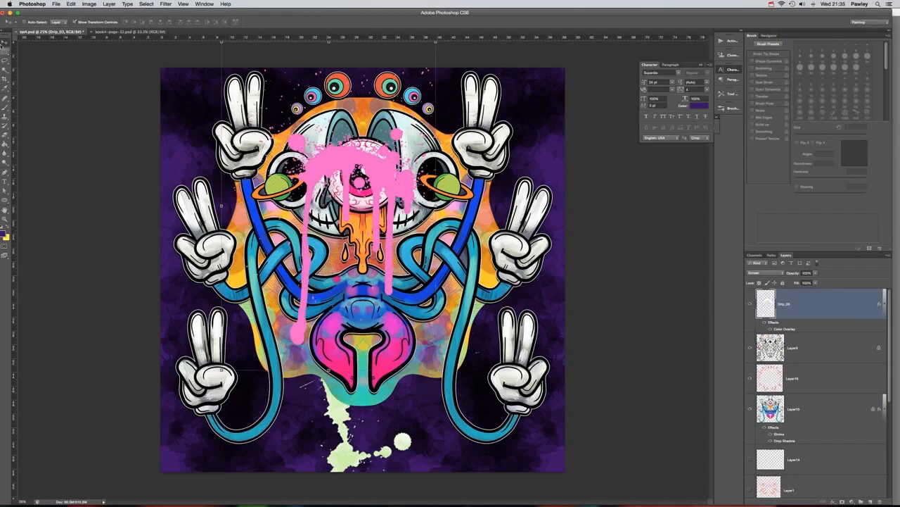
pyautogui.moveTo(376, 175); pyautogui.dragTo(533, 94)
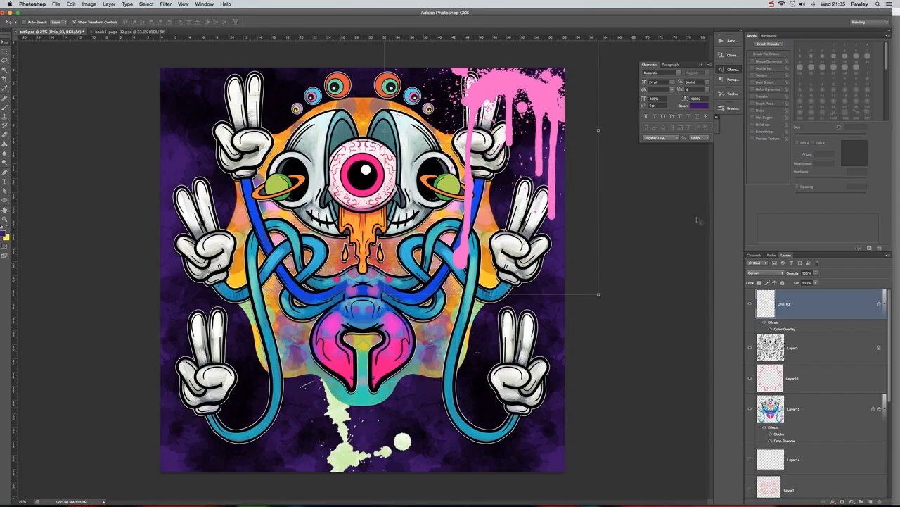
# - Rasterize the drip layer's style and set its blend mode to Screen
pyautogui.rightClick(806, 304)
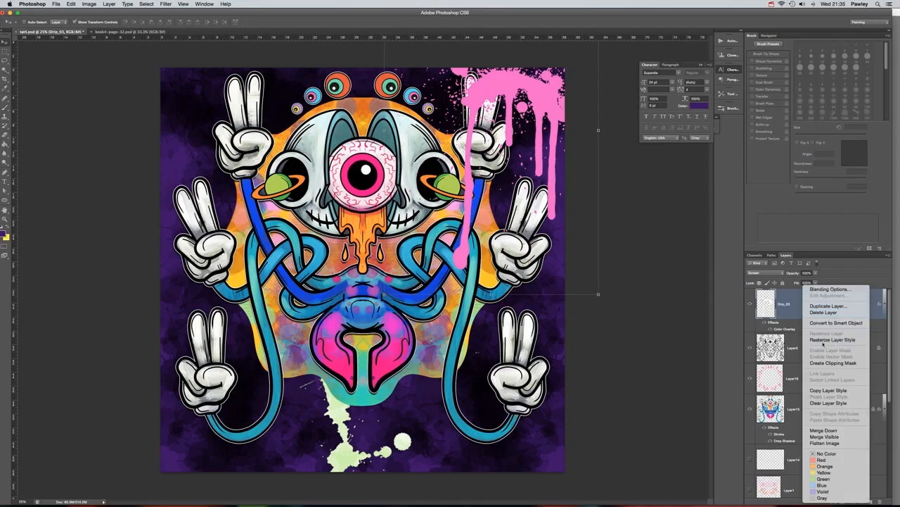
pyautogui.click(813, 340)
pyautogui.click(771, 273)
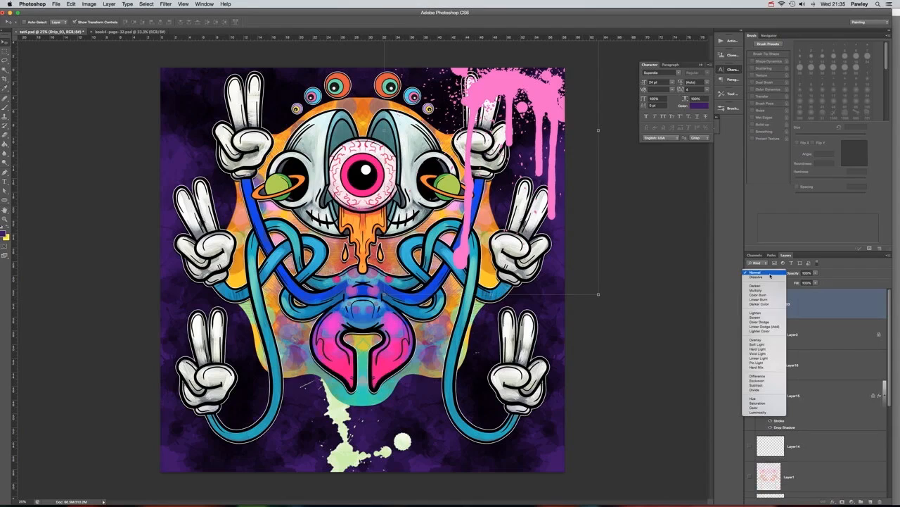
pyautogui.click(768, 317)
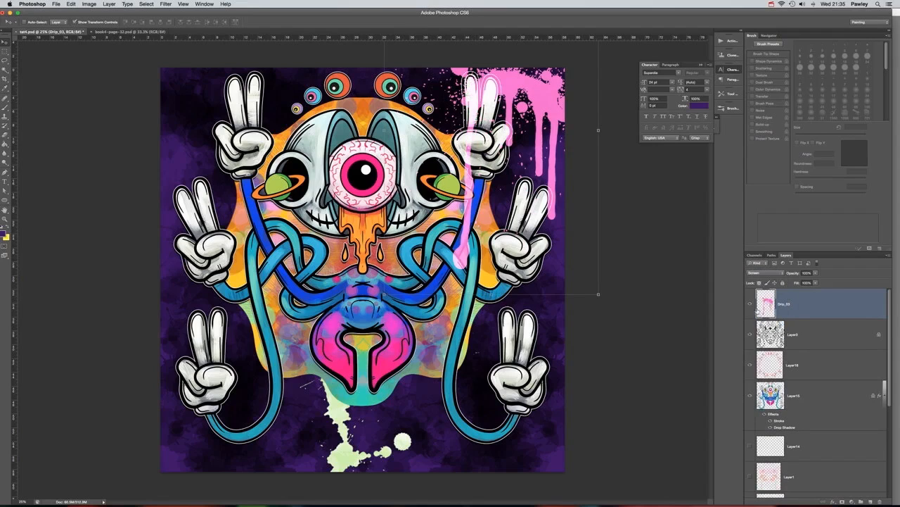
# - Move the pink drip to the artwork's upper-left corner and set its blend mode to Soft Light
pyautogui.moveTo(545, 90); pyautogui.dragTo(251, 65)
pyautogui.click(765, 272)
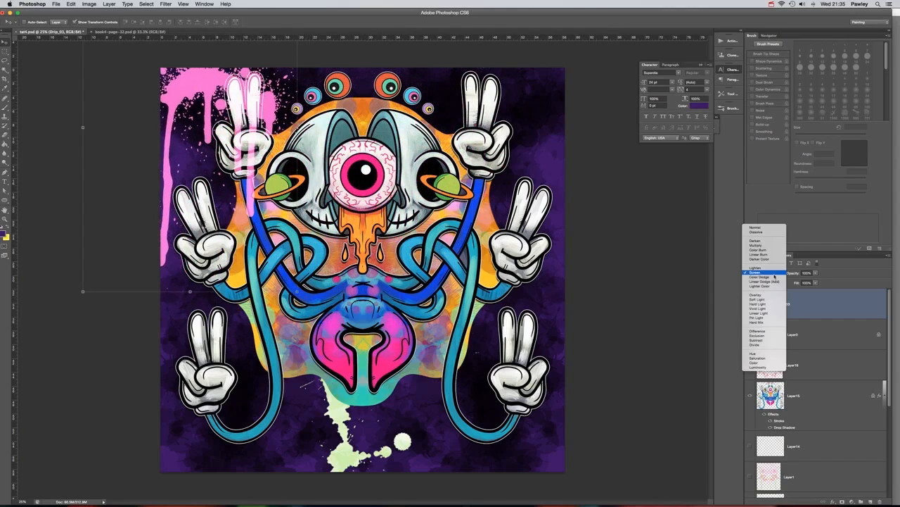
pyautogui.click(766, 300)
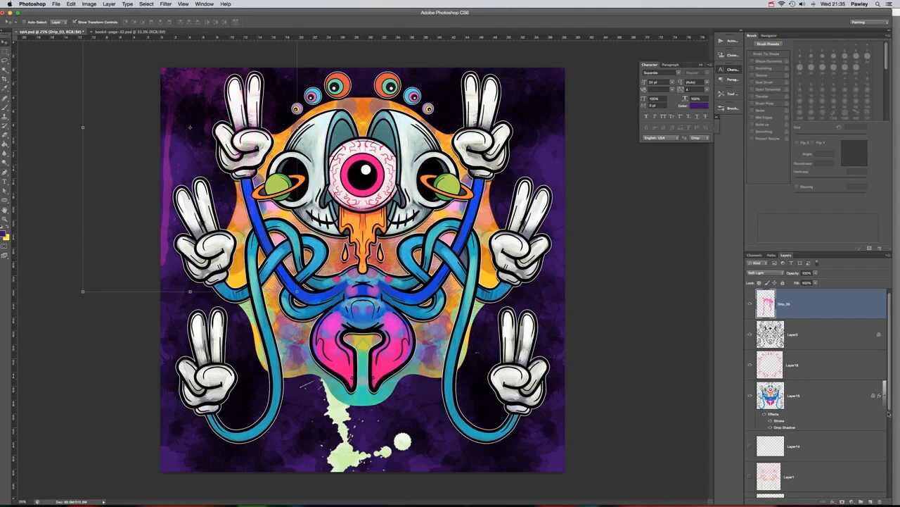
# - Bring the Splatter_16 layer to the top of the stack and move it over the artwork's upper-right area
pyautogui.scroll(-3, 888, 413)
pyautogui.click(843, 467)
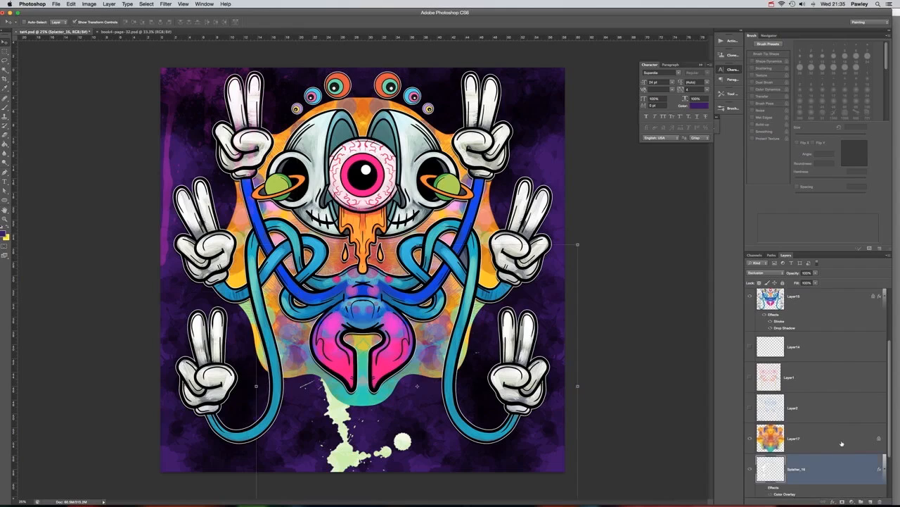
pyautogui.press('super+shift+bracketright')
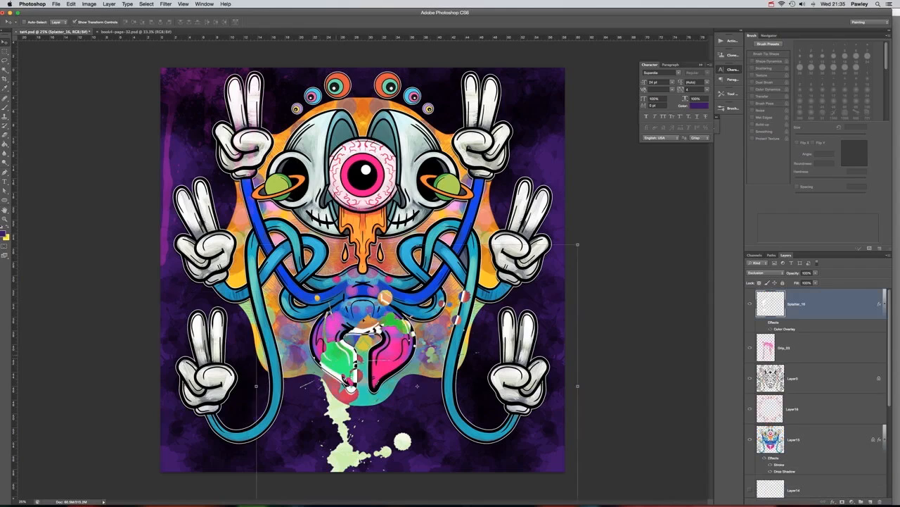
pyautogui.moveTo(417, 385); pyautogui.dragTo(506, 350)
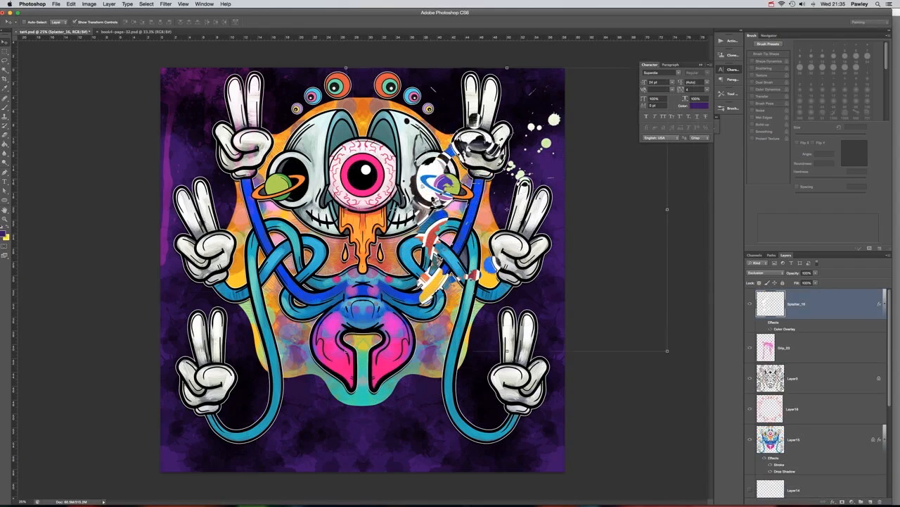
# - Scale the splatter to about 151% and shift it slightly upward over the character
pyautogui.press('super+t')
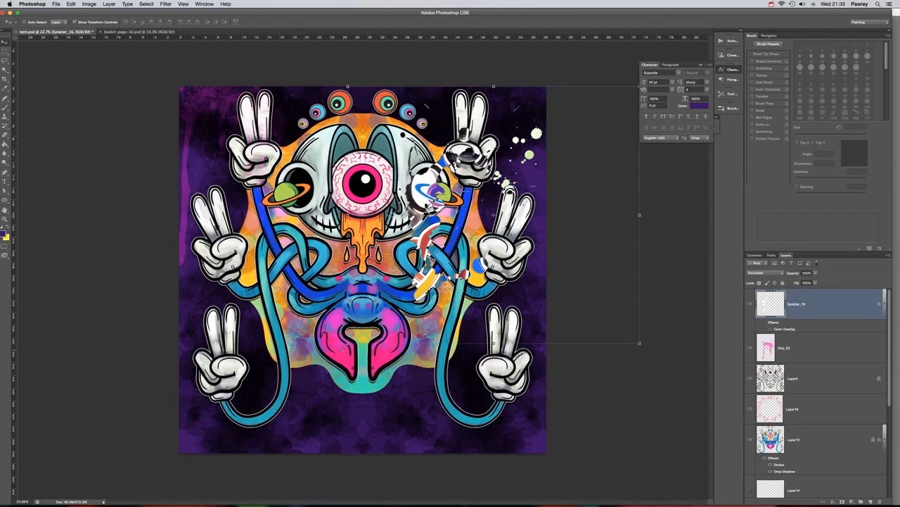
pyautogui.moveTo(347, 347); pyautogui.dragTo(191, 484)
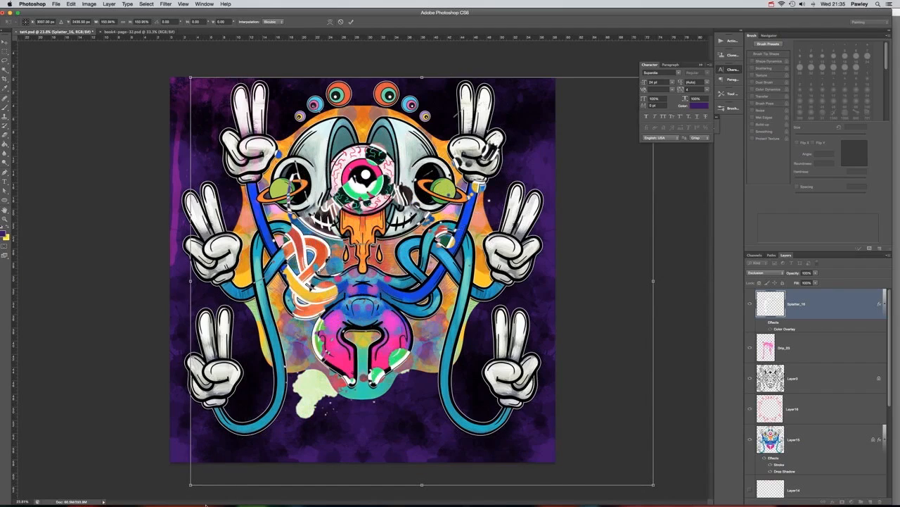
pyautogui.press('Return')
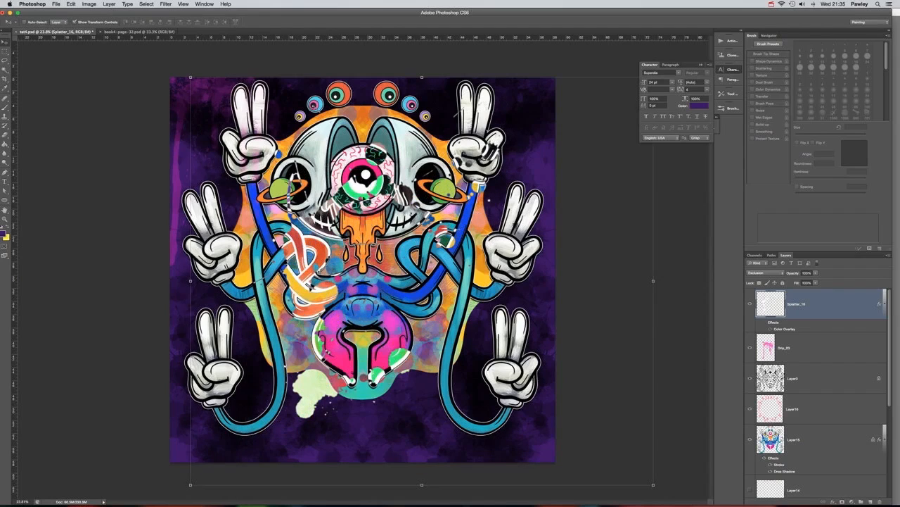
pyautogui.moveTo(365, 201); pyautogui.dragTo(374, 155)
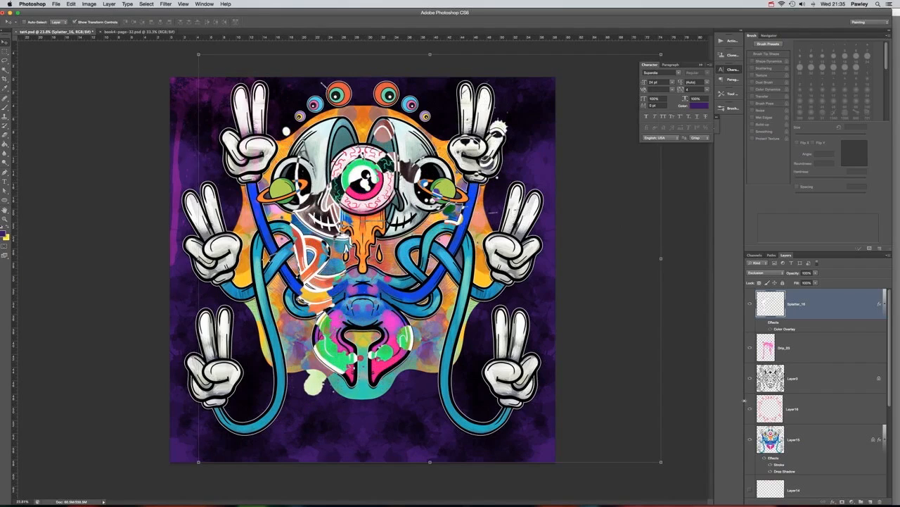
# - Set the splatter layer's blend mode to Multiply and move the splatter to the artwork's right edge
pyautogui.click(777, 272)
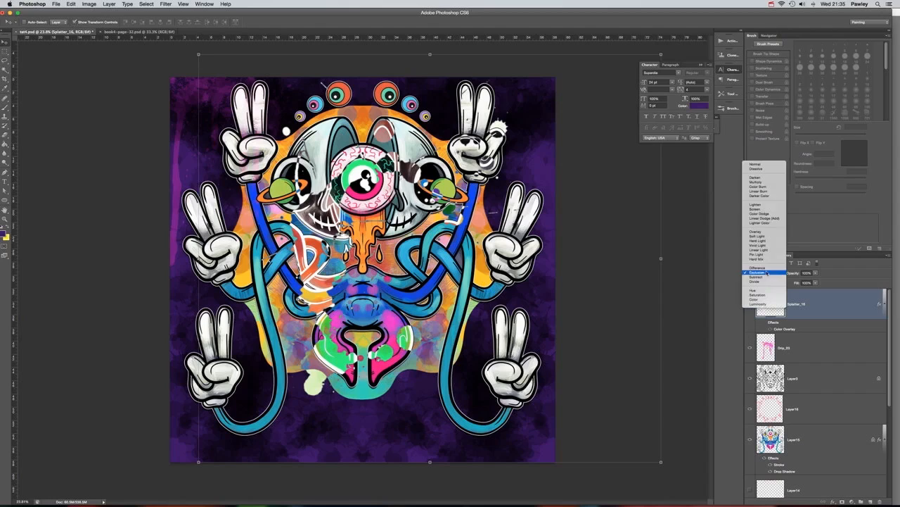
pyautogui.click(770, 184)
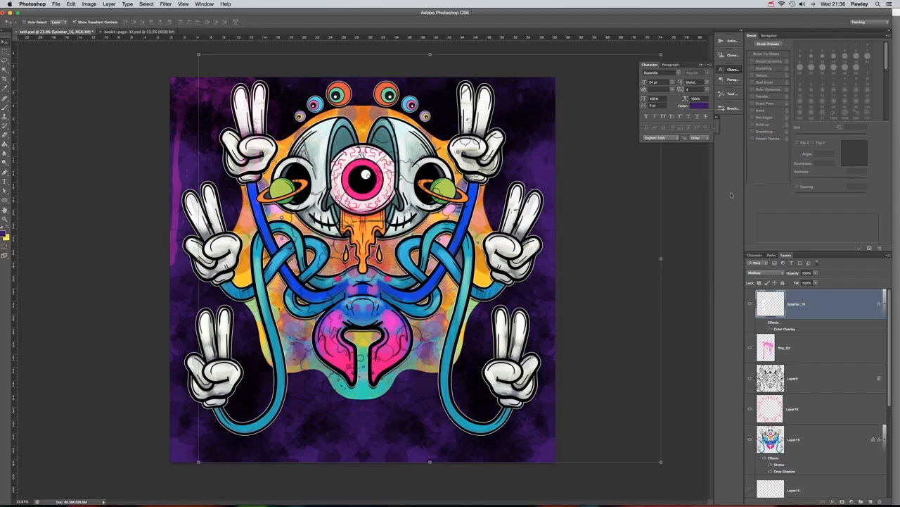
pyautogui.moveTo(365, 173); pyautogui.dragTo(556, 105)
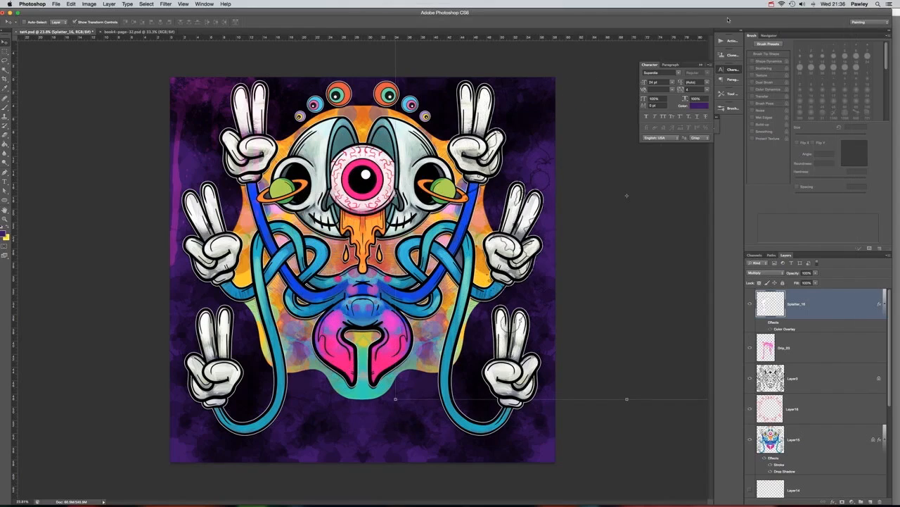
# - Send the splatter layer down to directly beneath the character artwork layer, Layer15, and hide the transform controls
pyautogui.press('super+bracketleft')
pyautogui.press('super+bracketleft')
pyautogui.press('super+bracketleft')
pyautogui.press('super+bracketleft')
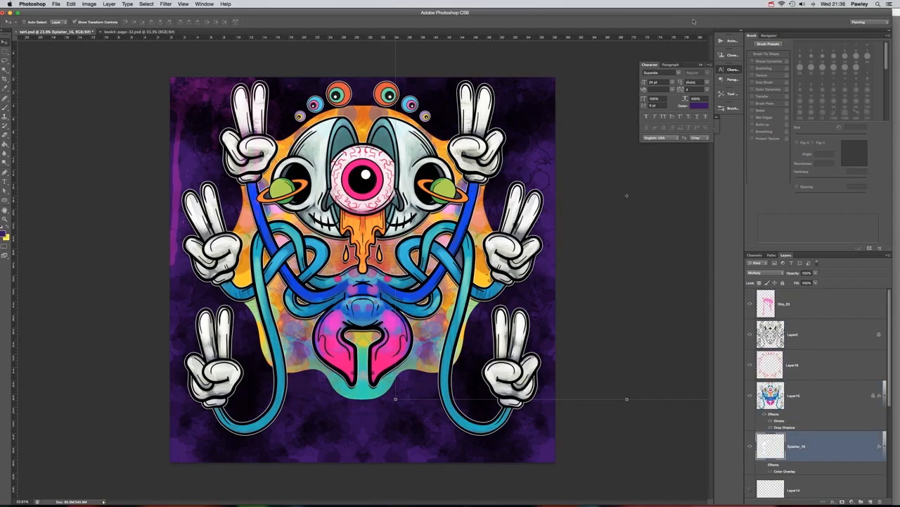
pyautogui.click(91, 22)
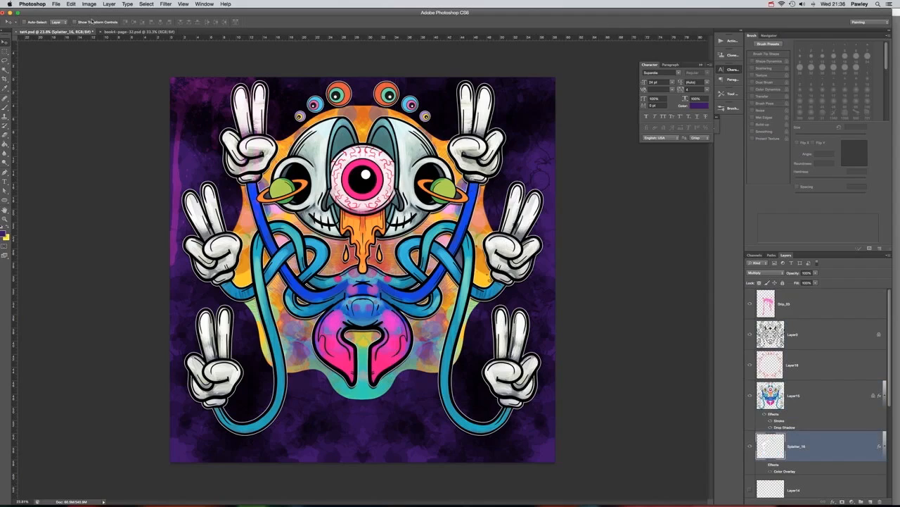